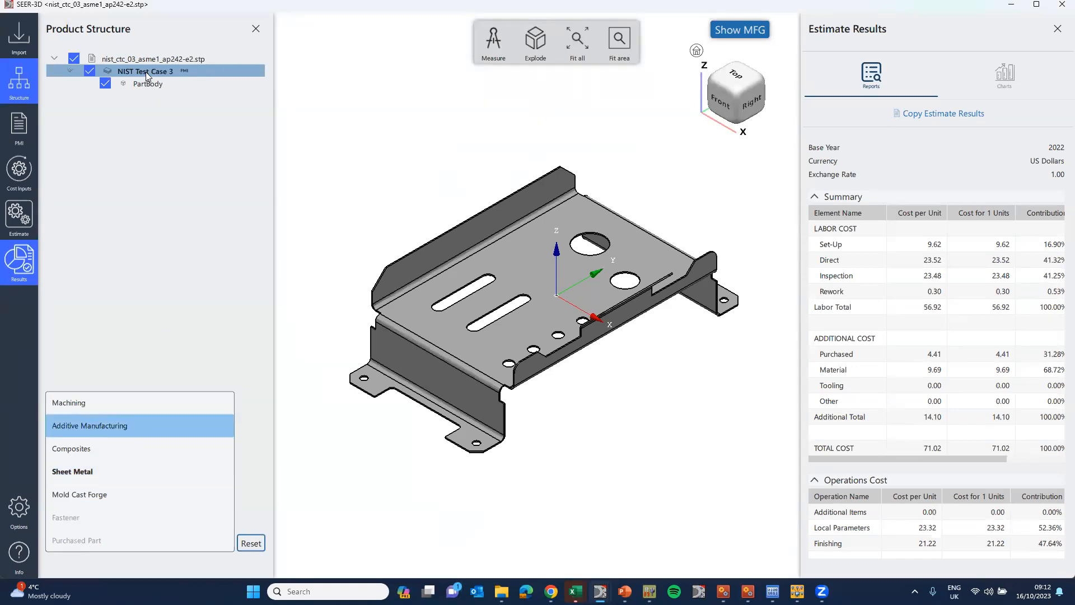
Step: Keep Sheet Metal as the process group of NIST Test Case 3 and open the part's general cost inputs
{"action": "left_click", "coordinate": [83, 476]}
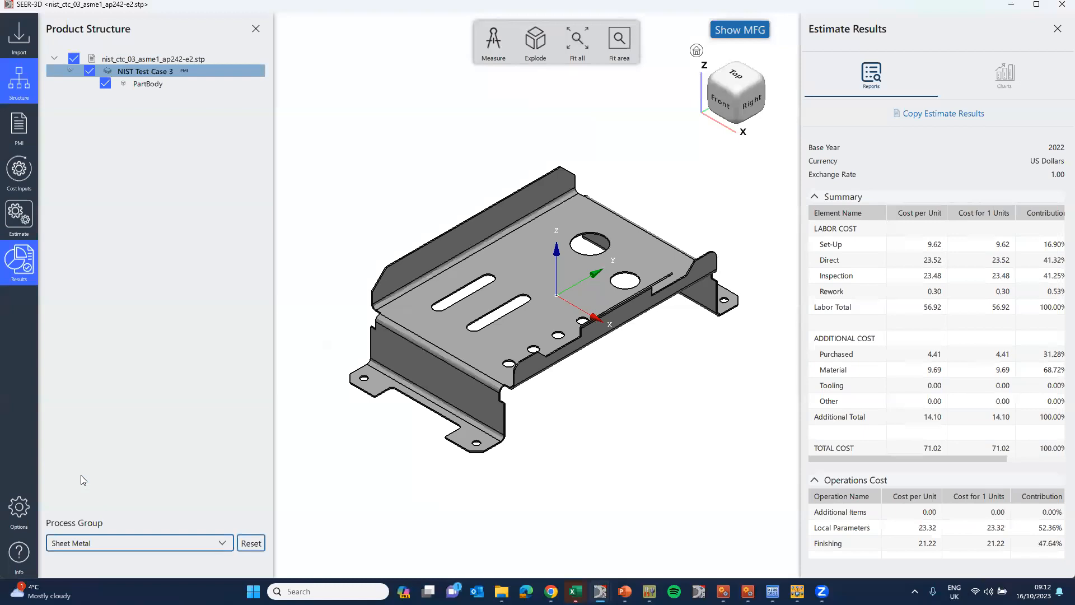
{"action": "left_click", "coordinate": [20, 172]}
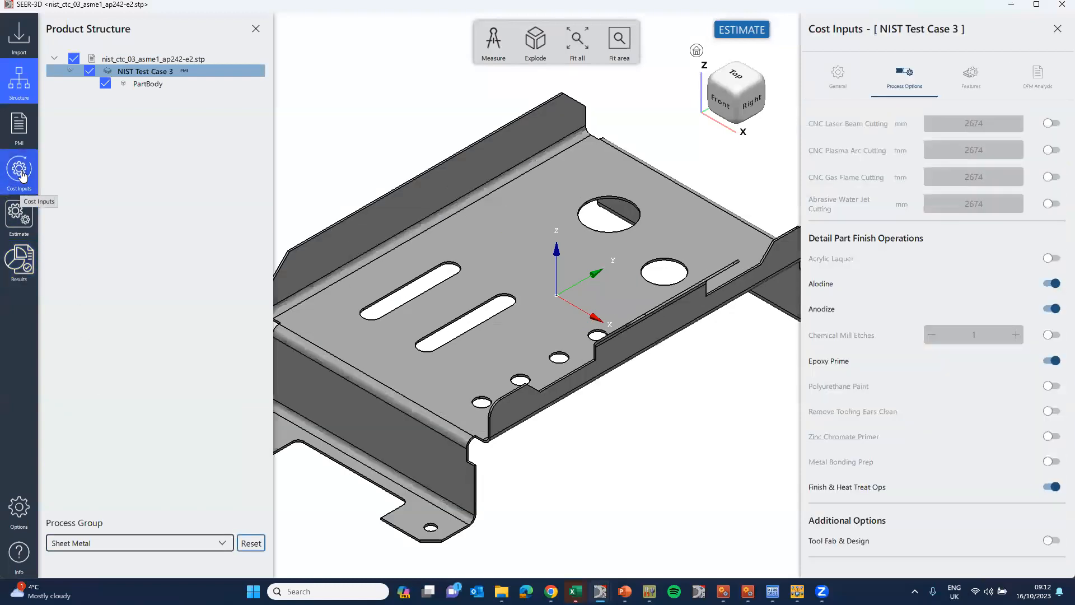
{"action": "scroll", "coordinate": [811, 141], "scroll_direction": "down", "scroll_amount": 1}
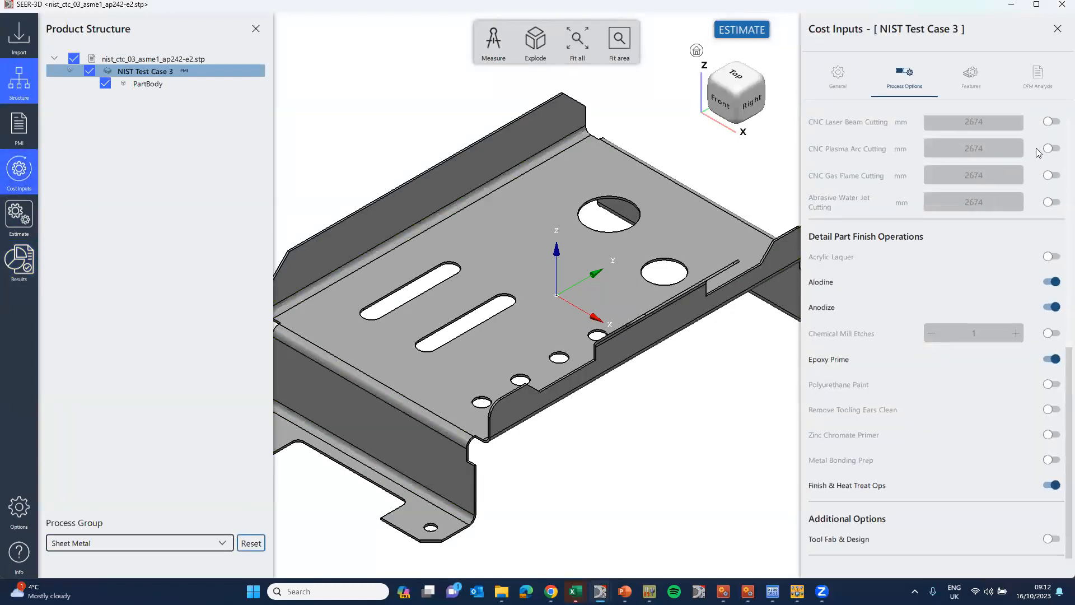
{"action": "left_click", "coordinate": [838, 76]}
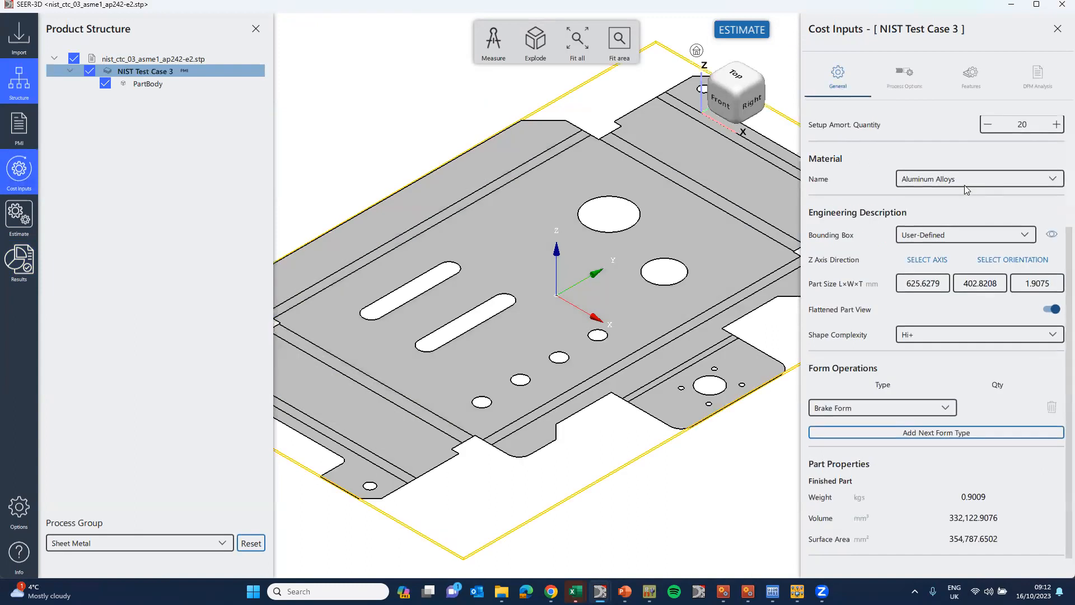
Step: Review the general cost inputs, from product description and material to engineering description, form operations and part properties
{"action": "scroll", "coordinate": [962, 184], "scroll_direction": "up", "scroll_amount": 3}
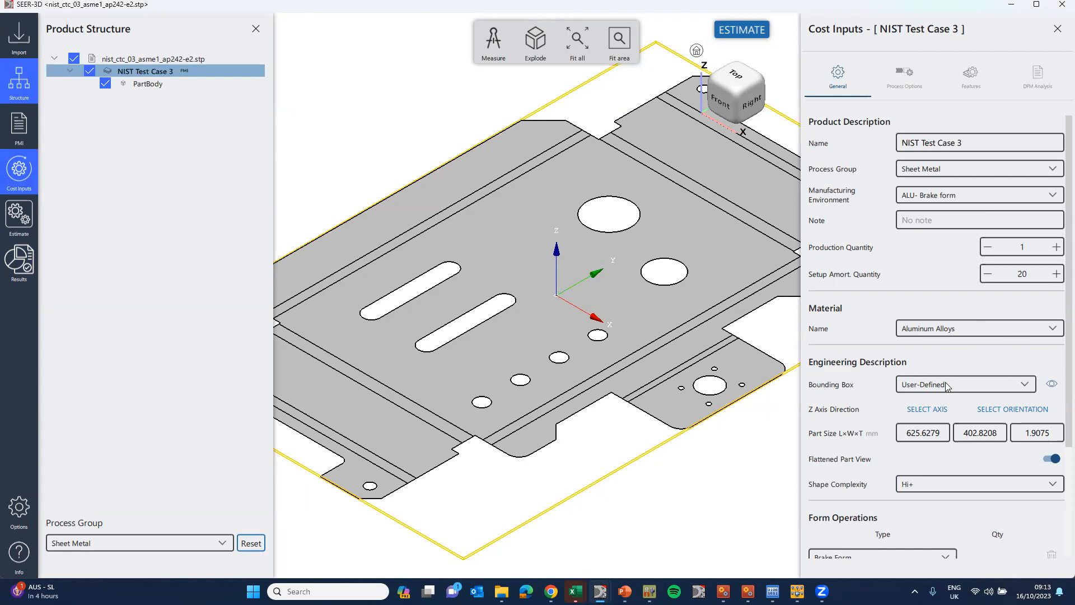
{"action": "scroll", "coordinate": [947, 383], "scroll_direction": "down", "scroll_amount": 1}
{"action": "scroll", "coordinate": [946, 384], "scroll_direction": "down", "scroll_amount": 4}
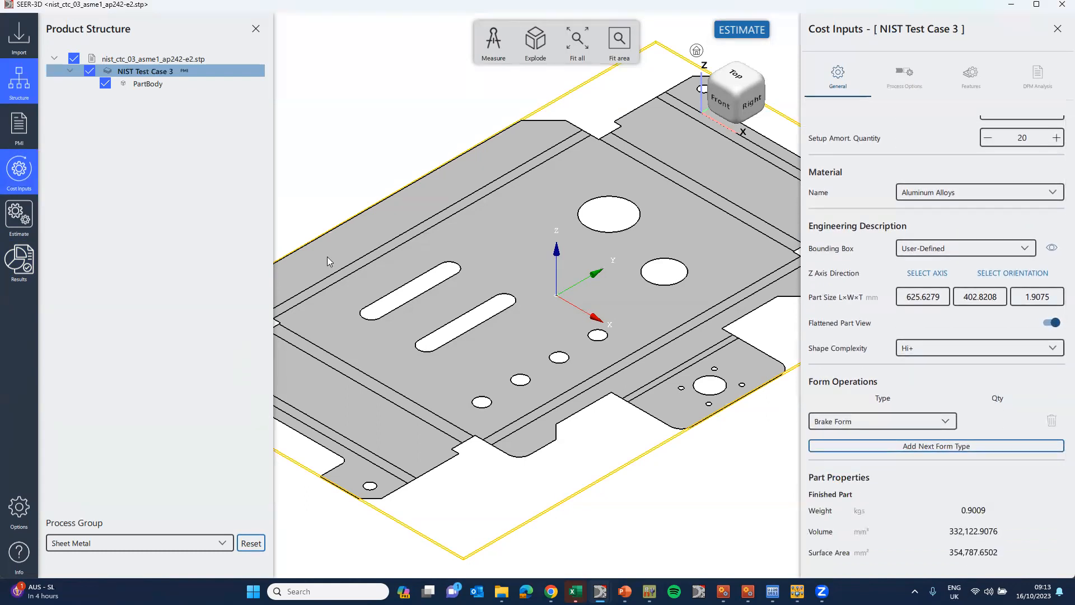
{"action": "scroll", "coordinate": [642, 215], "scroll_direction": "down", "scroll_amount": 2}
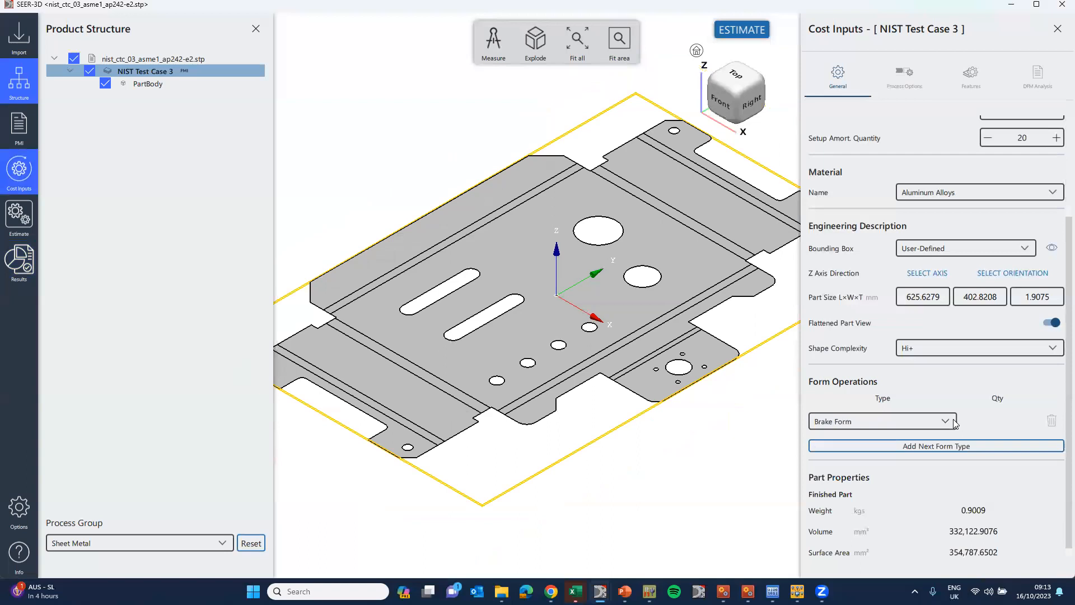
{"action": "scroll", "coordinate": [945, 234], "scroll_direction": "up", "scroll_amount": 1}
{"action": "scroll", "coordinate": [945, 234], "scroll_direction": "up", "scroll_amount": 3}
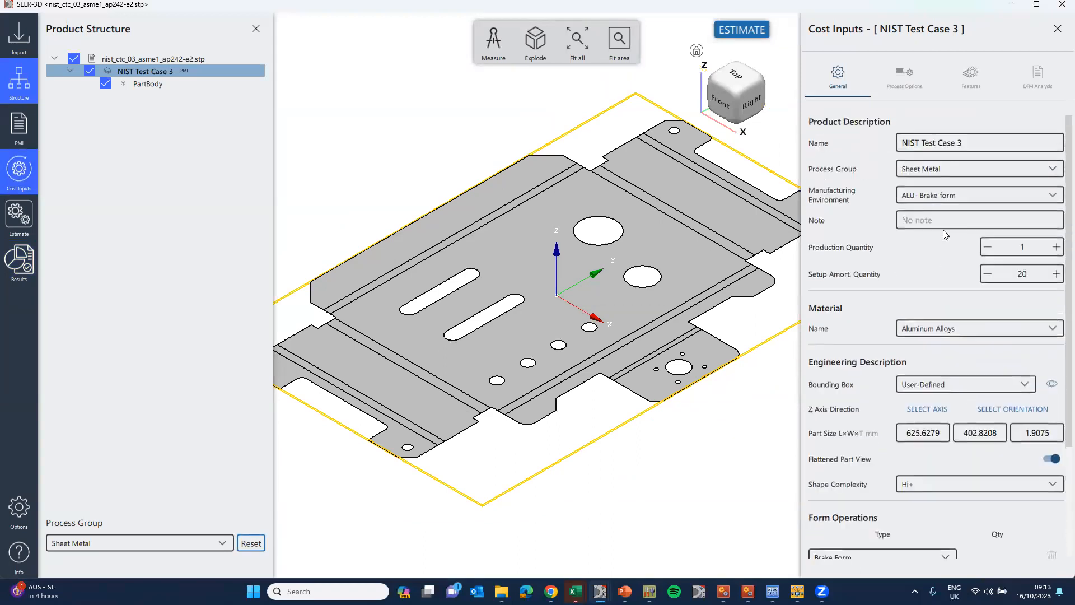
{"action": "scroll", "coordinate": [940, 403], "scroll_direction": "down", "scroll_amount": 3}
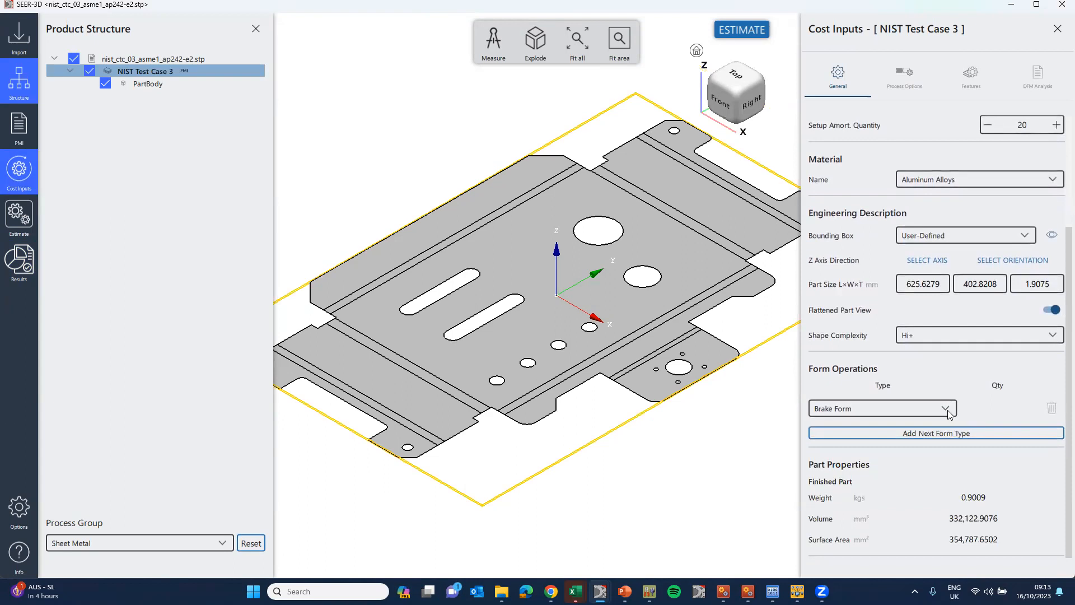
Step: Browse the available form operation types for the part and keep Brake Form selected
{"action": "left_click", "coordinate": [946, 409]}
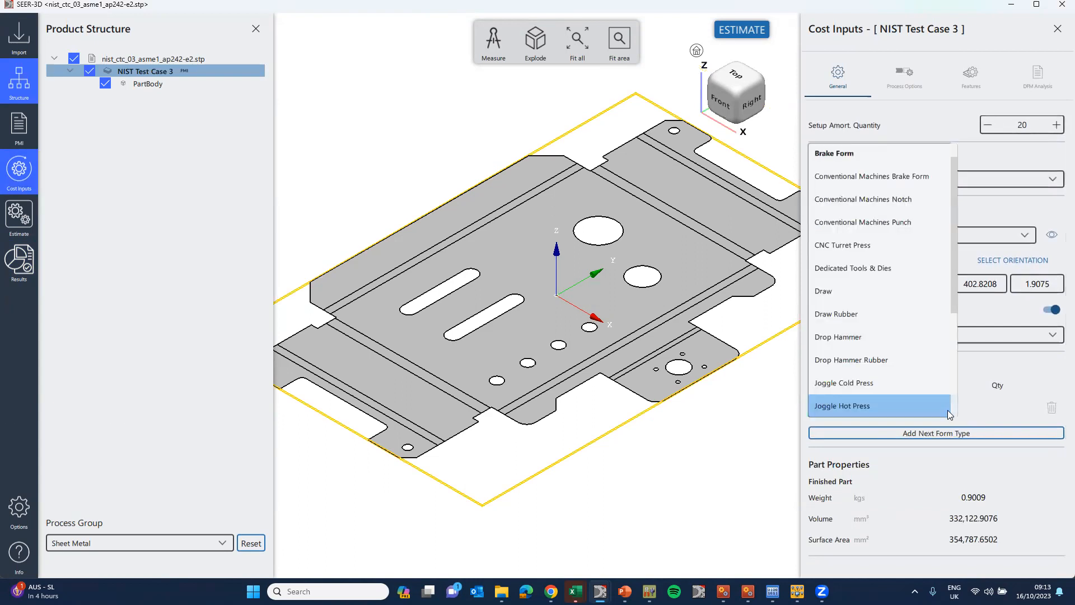
{"action": "left_click_drag", "start_coordinate": [957, 187], "coordinate": [957, 228]}
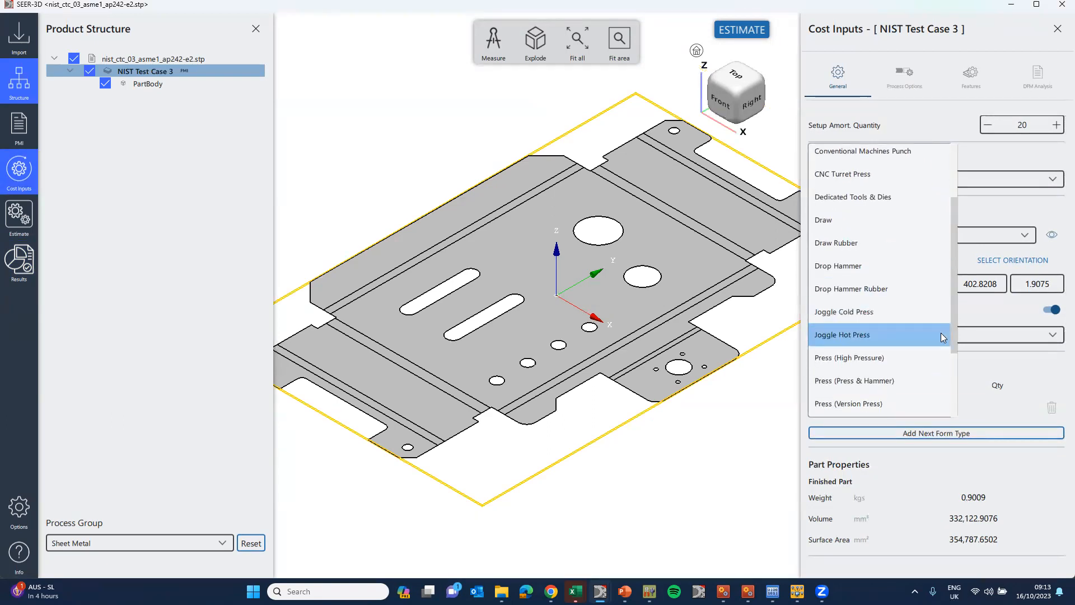
{"action": "scroll", "coordinate": [934, 322], "scroll_direction": "up", "scroll_amount": 2}
{"action": "scroll", "coordinate": [933, 320], "scroll_direction": "up", "scroll_amount": 2}
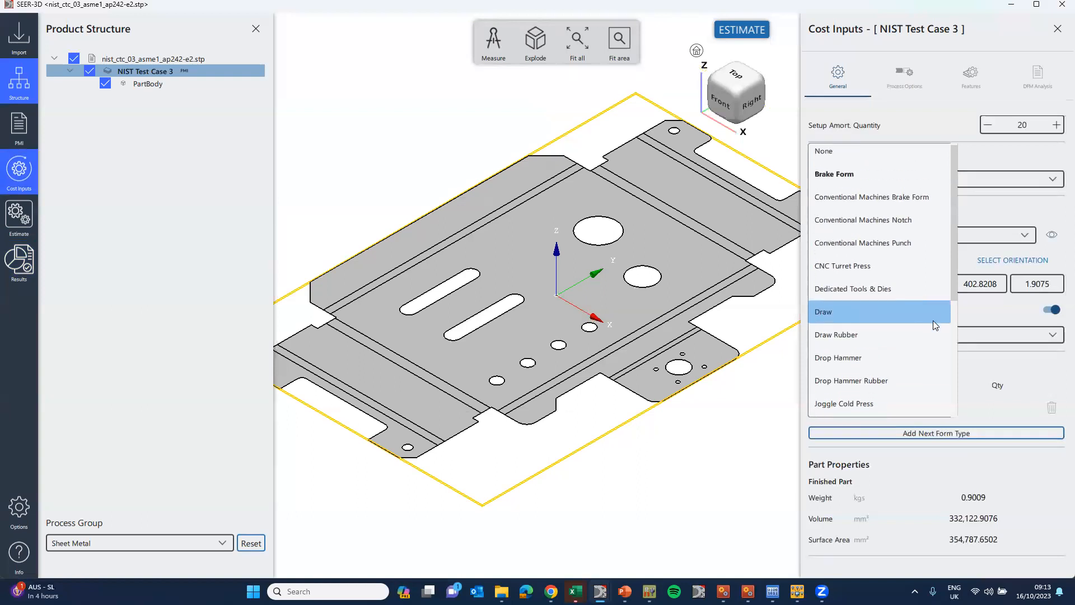
{"action": "left_click", "coordinate": [907, 175]}
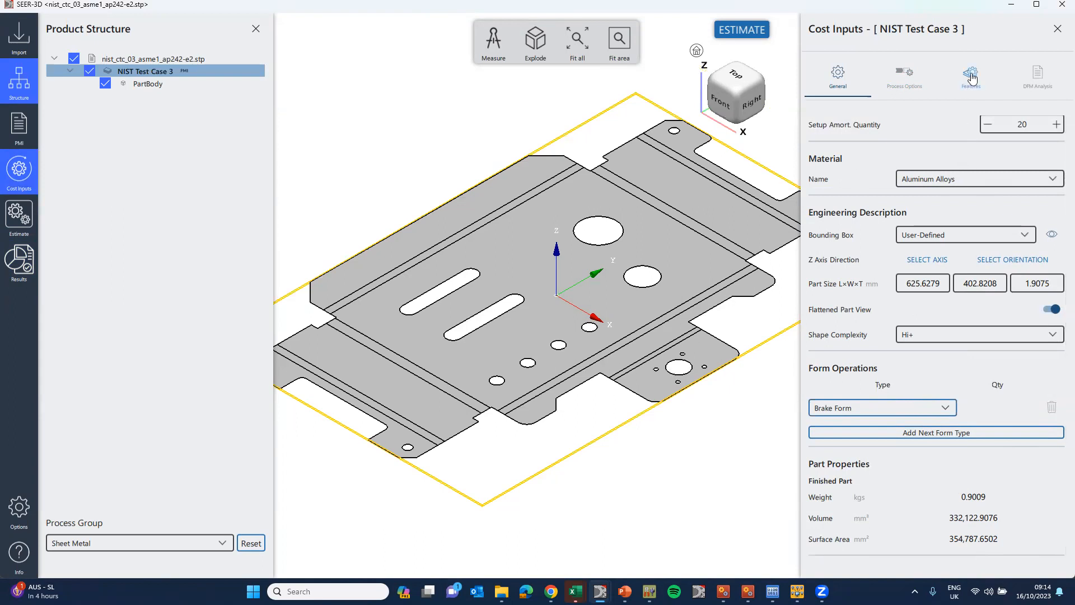
Step: Display the part's sheet metal features, and hide and show the compound bends again to identify them on the model
{"action": "left_click", "coordinate": [958, 98]}
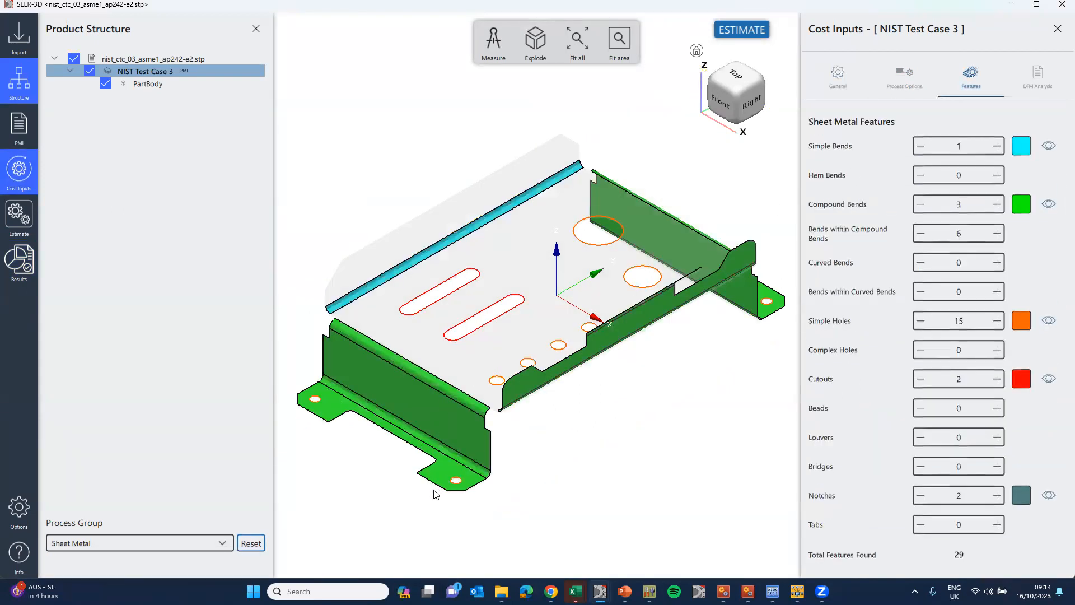
{"action": "left_click", "coordinate": [1052, 206]}
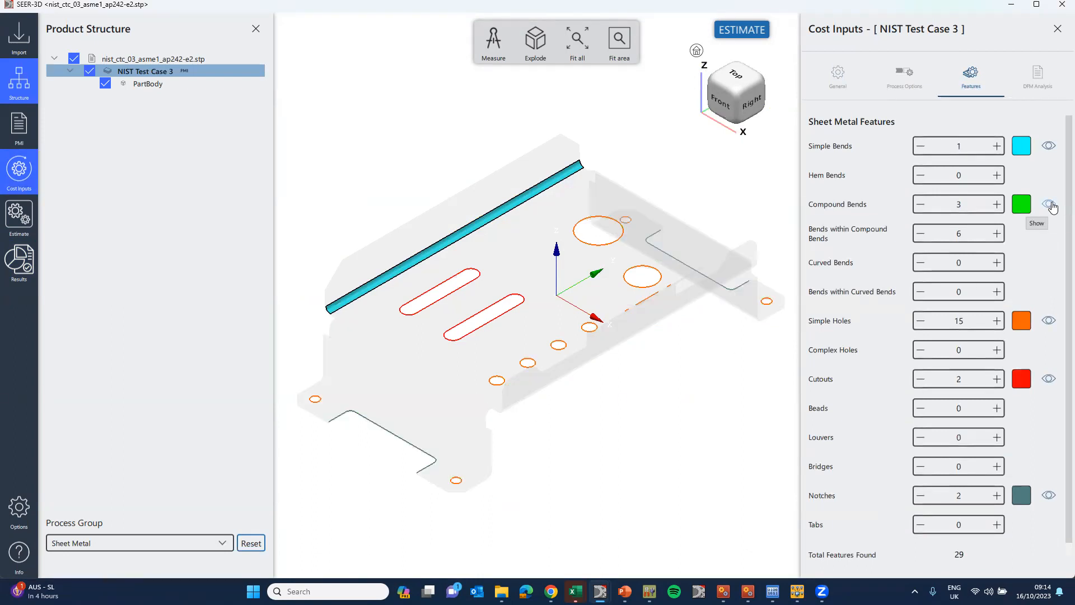
{"action": "left_click", "coordinate": [1052, 206]}
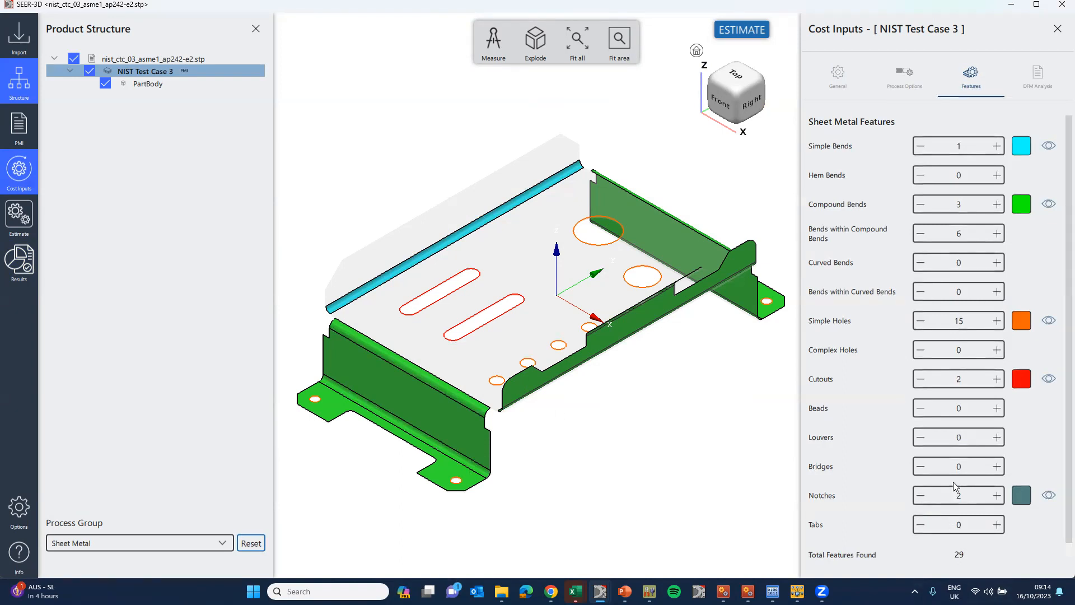
Step: Check the shape complexity and form operation inputs, and review the process options from pre-form to finish operations
{"action": "left_click", "coordinate": [838, 78]}
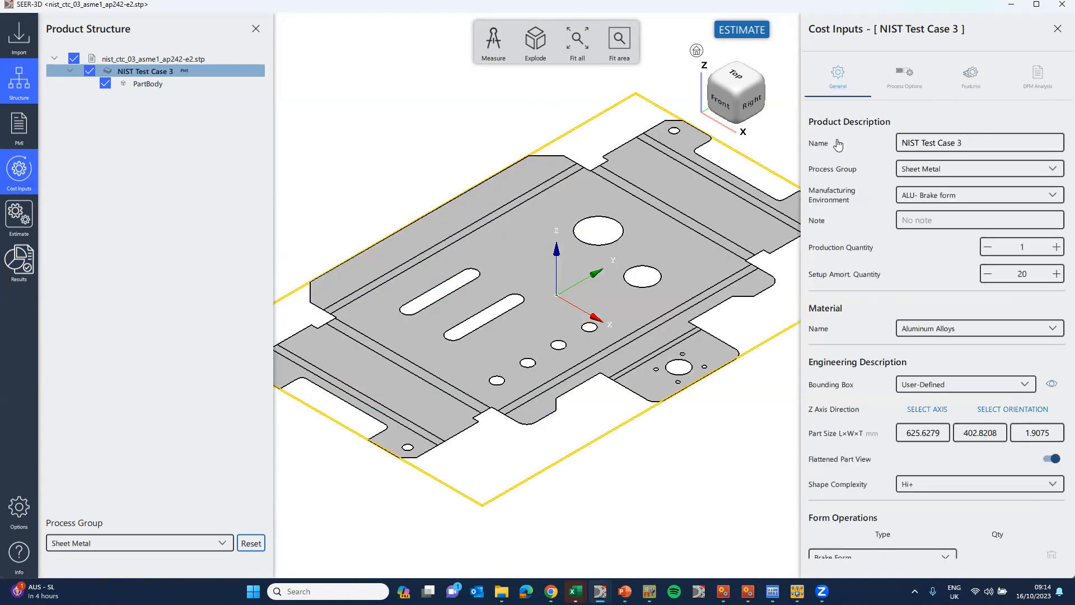
{"action": "scroll", "coordinate": [944, 321], "scroll_direction": "down", "scroll_amount": 3}
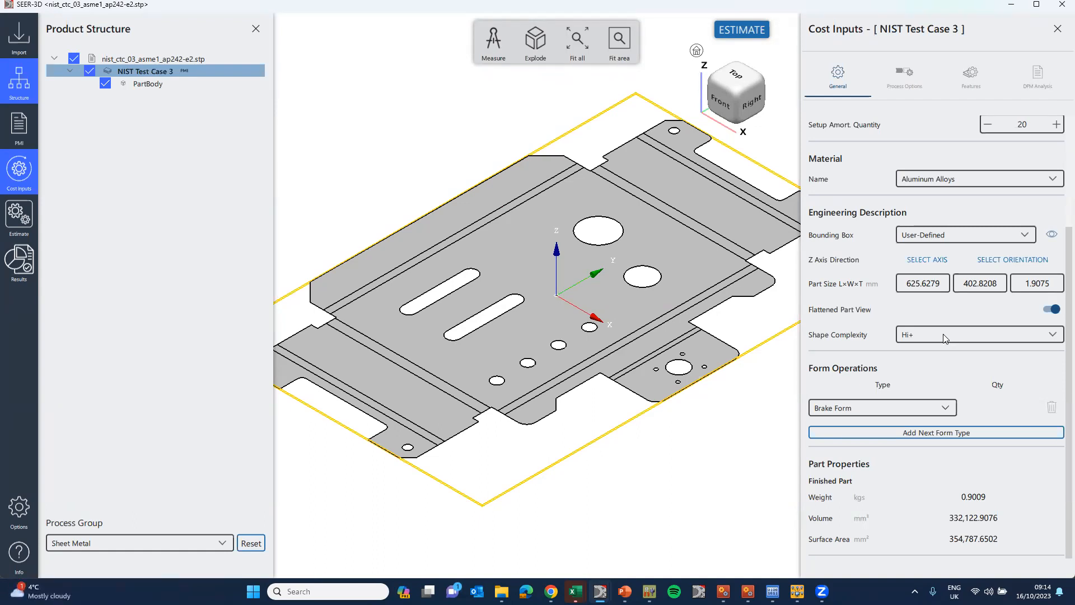
{"action": "left_click", "coordinate": [907, 76]}
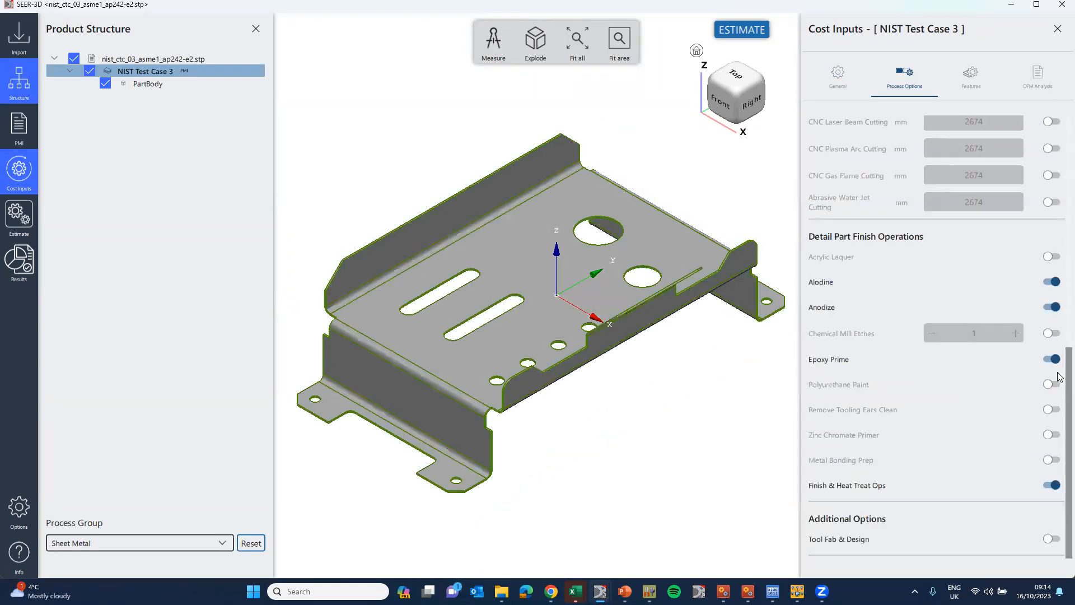
{"action": "scroll", "coordinate": [1060, 377], "scroll_direction": "up", "scroll_amount": 5}
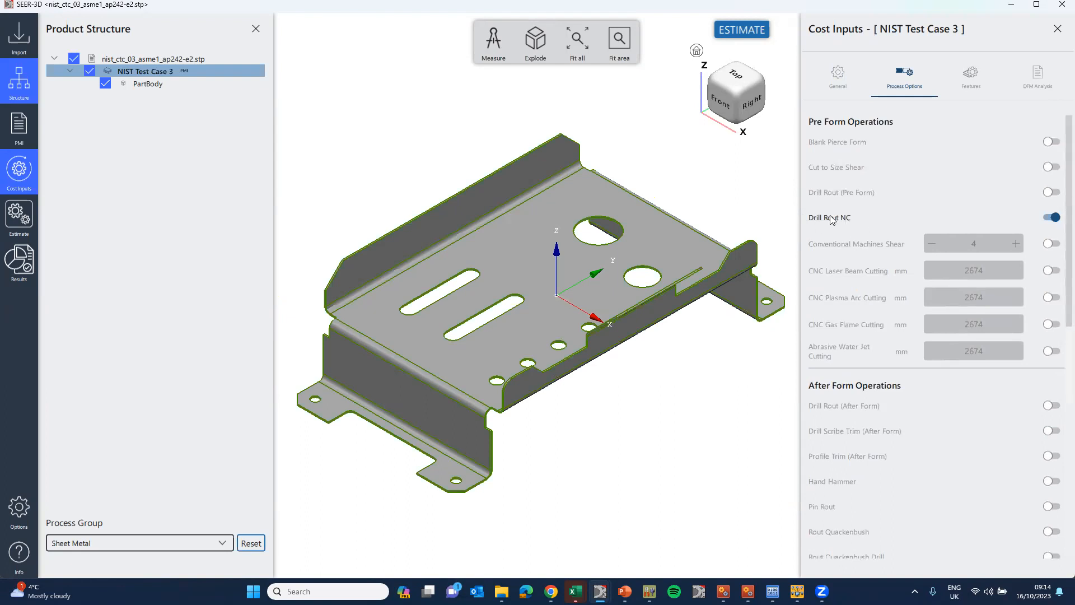
{"action": "scroll", "coordinate": [967, 252], "scroll_direction": "down", "scroll_amount": 10}
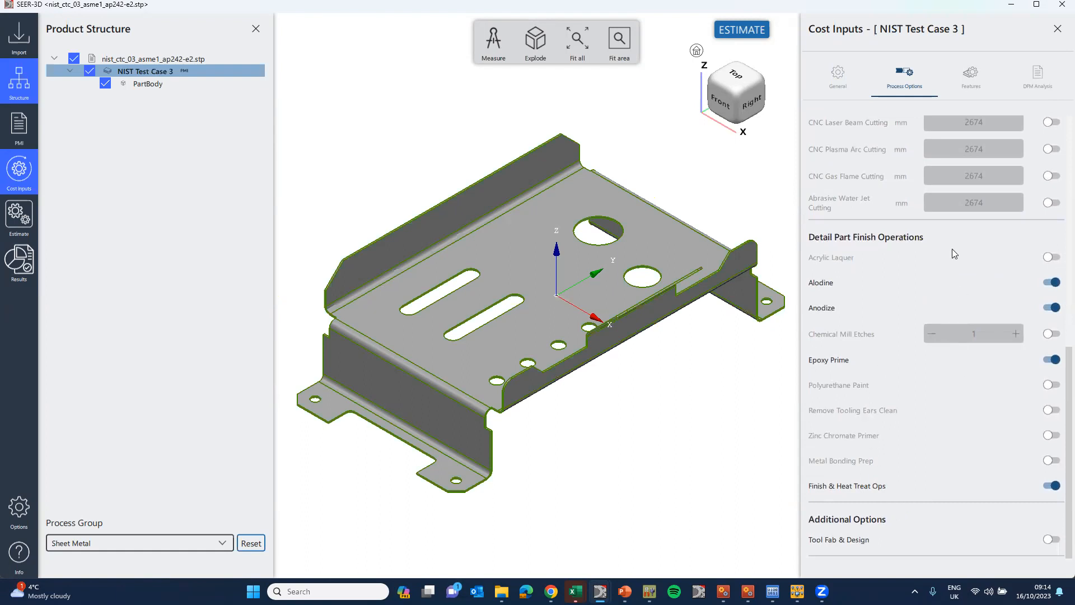
{"action": "left_click", "coordinate": [1050, 486]}
{"action": "scroll", "coordinate": [960, 323], "scroll_direction": "up", "scroll_amount": 3}
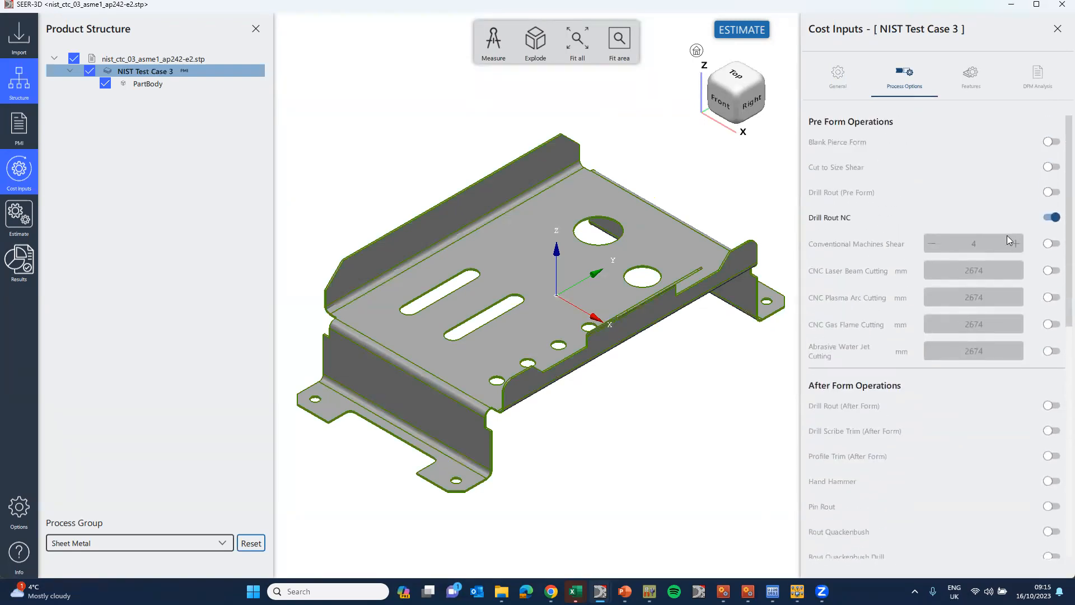
Step: Try CNC Laser Beam Cutting in place of Drill Rout NC as the pre-form operation, and switch back to Drill Rout NC
{"action": "left_click", "coordinate": [1047, 219]}
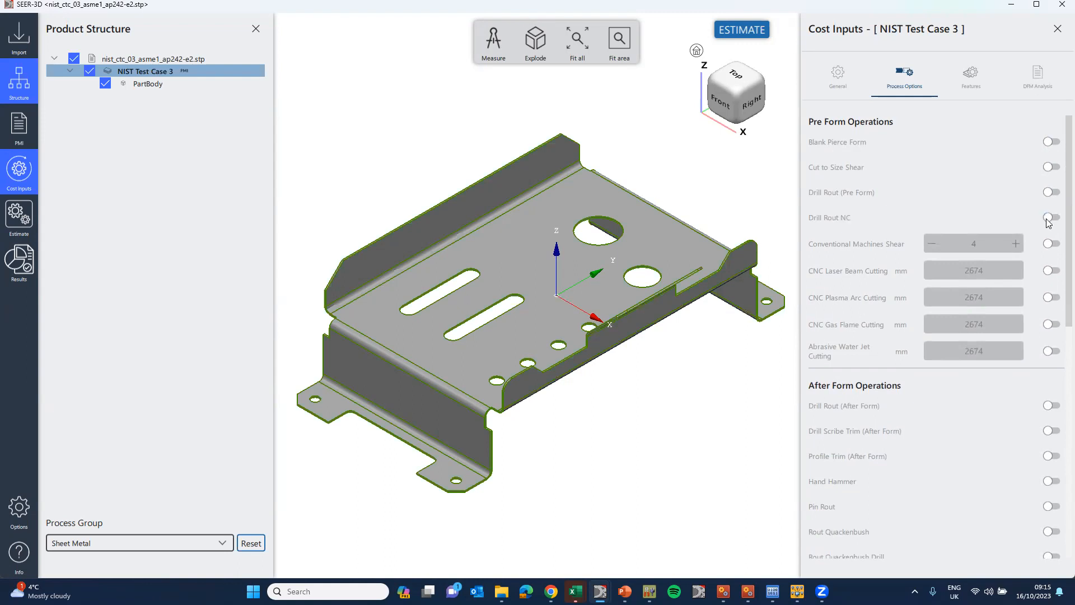
{"action": "left_click", "coordinate": [1055, 272]}
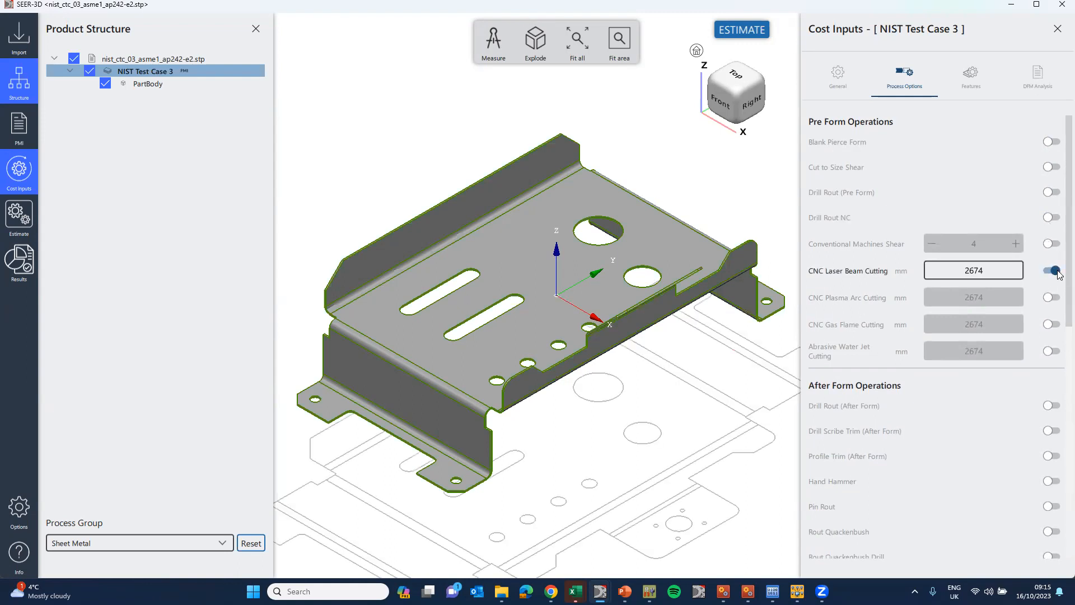
{"action": "left_click", "coordinate": [1047, 272]}
{"action": "left_click", "coordinate": [1051, 218]}
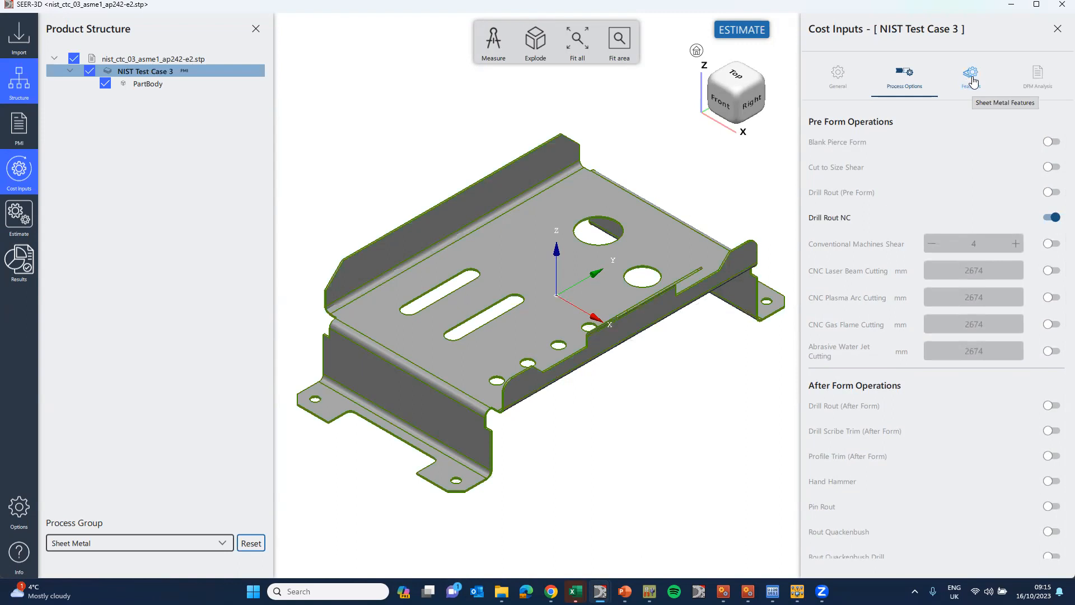
Step: Run the DFM analysis with the SEER-3DRelease environment and calculate the part's cost estimate
{"action": "left_click", "coordinate": [1043, 74]}
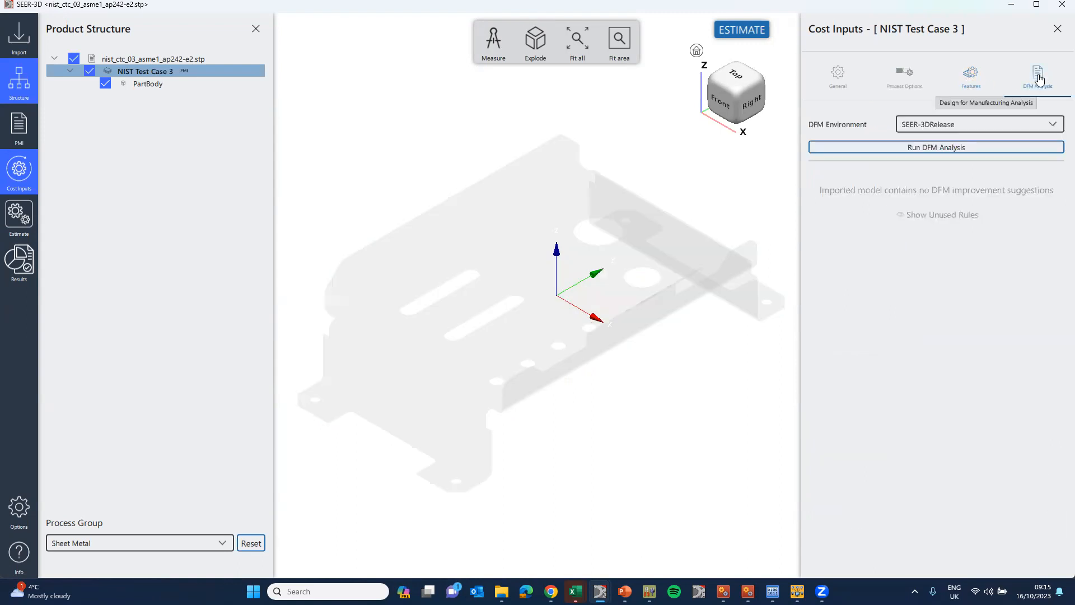
{"action": "left_click", "coordinate": [946, 150]}
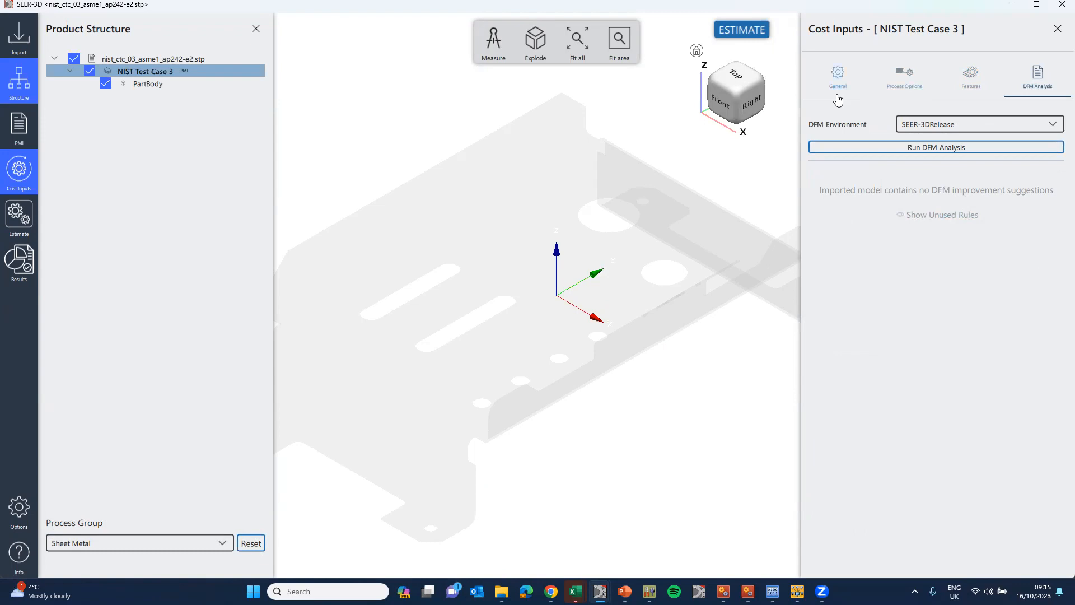
{"action": "left_click", "coordinate": [742, 30]}
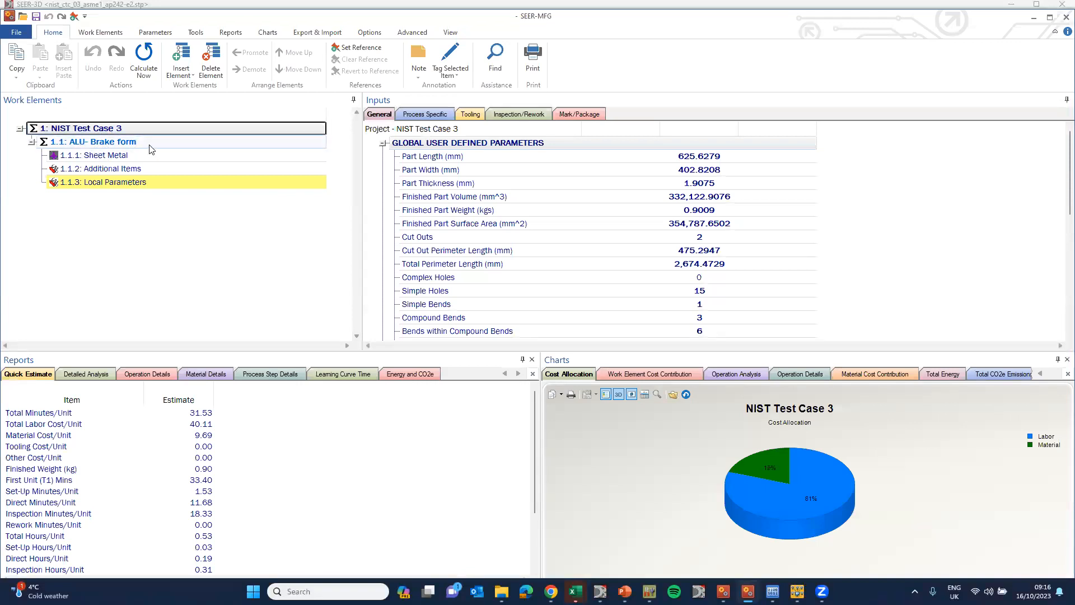
Step: In SEER-MFG, open the Sheet Metal work element's definition and review its process type and knowledge base template
{"action": "left_click", "coordinate": [119, 159]}
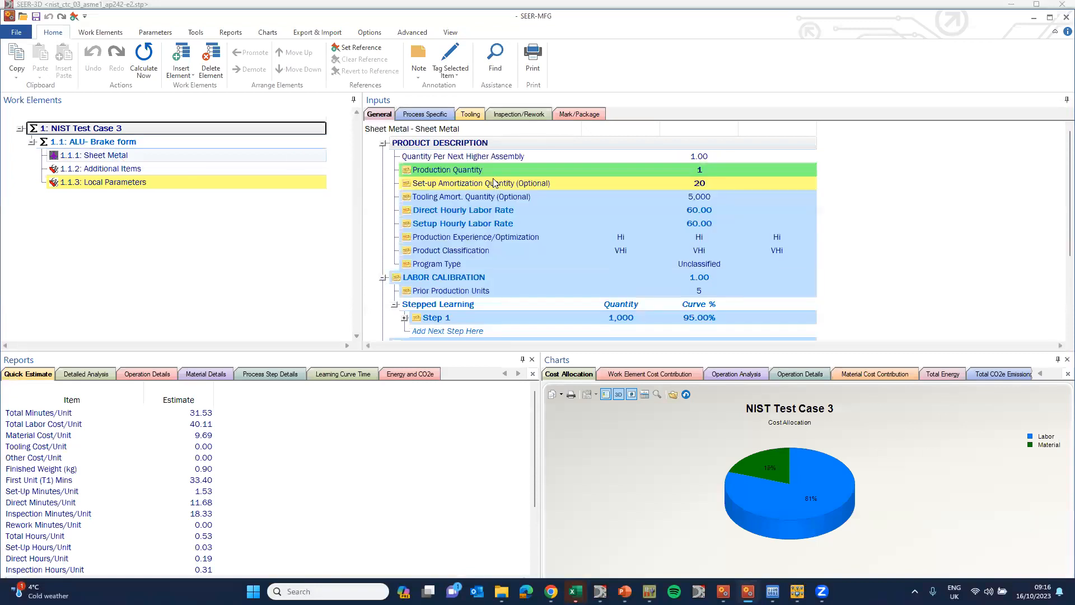
{"action": "double_click", "coordinate": [147, 156]}
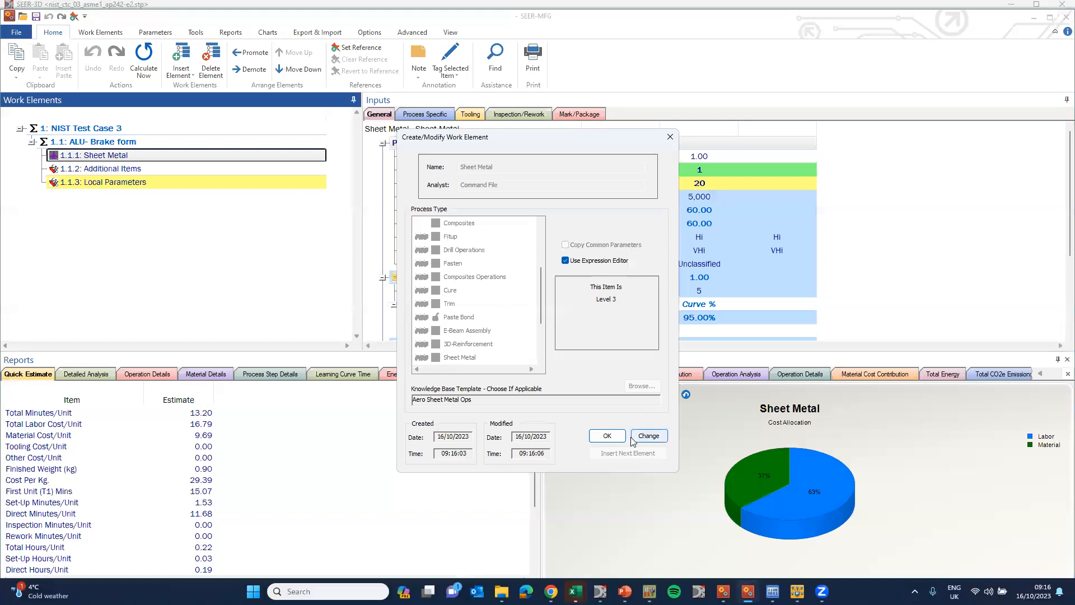
{"action": "left_click", "coordinate": [607, 436]}
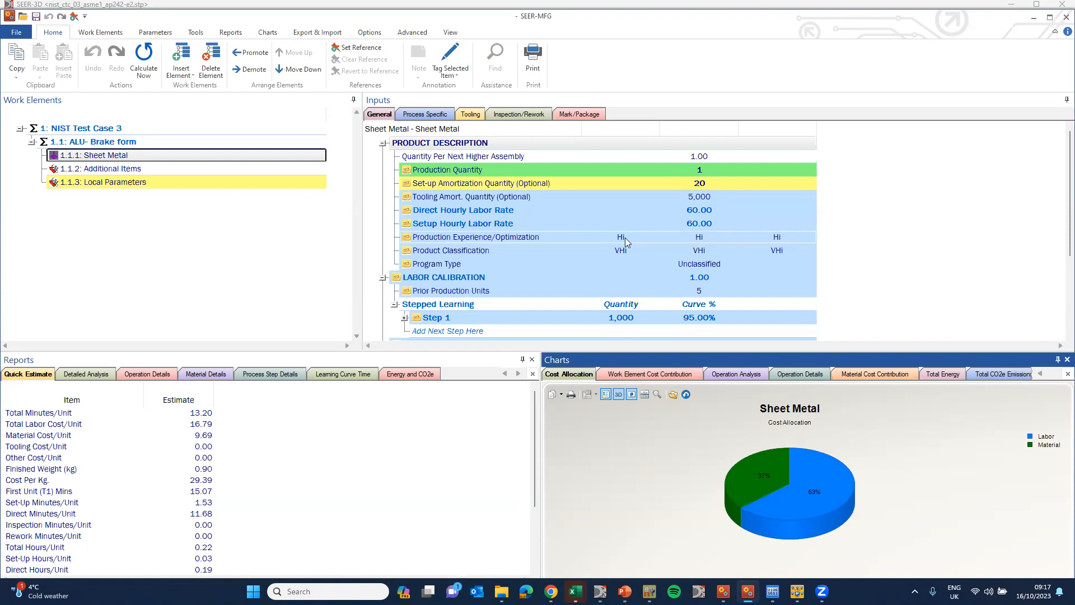
Step: Read the rating descriptions of the Sheet Metal element's Production Experience/Optimization parameter, down to the High and Nominal ratings
{"action": "left_click", "coordinate": [716, 236]}
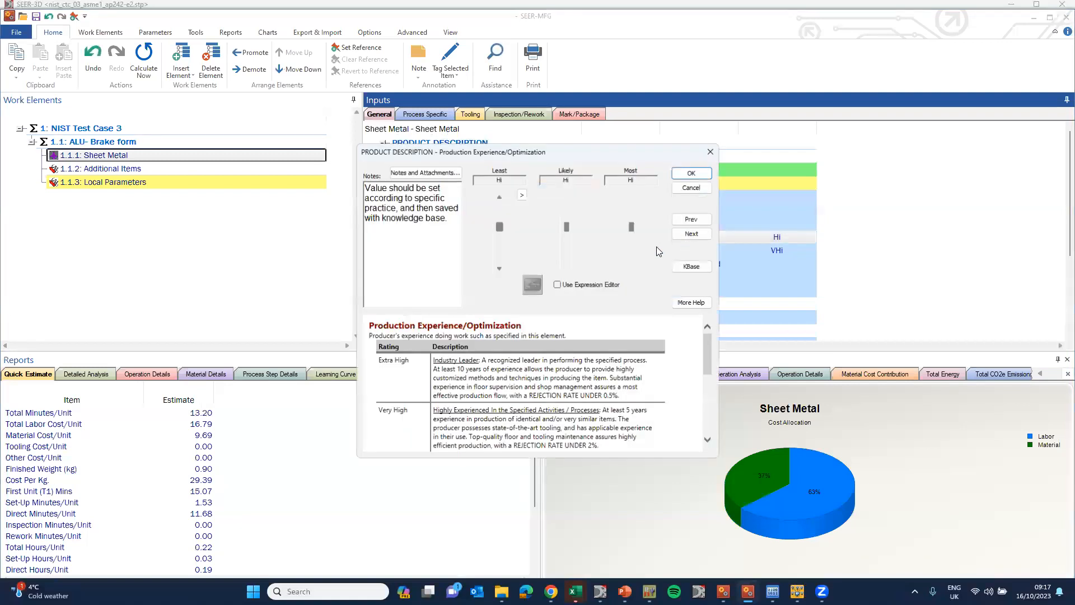
{"action": "left_click_drag", "start_coordinate": [707, 342], "coordinate": [714, 379]}
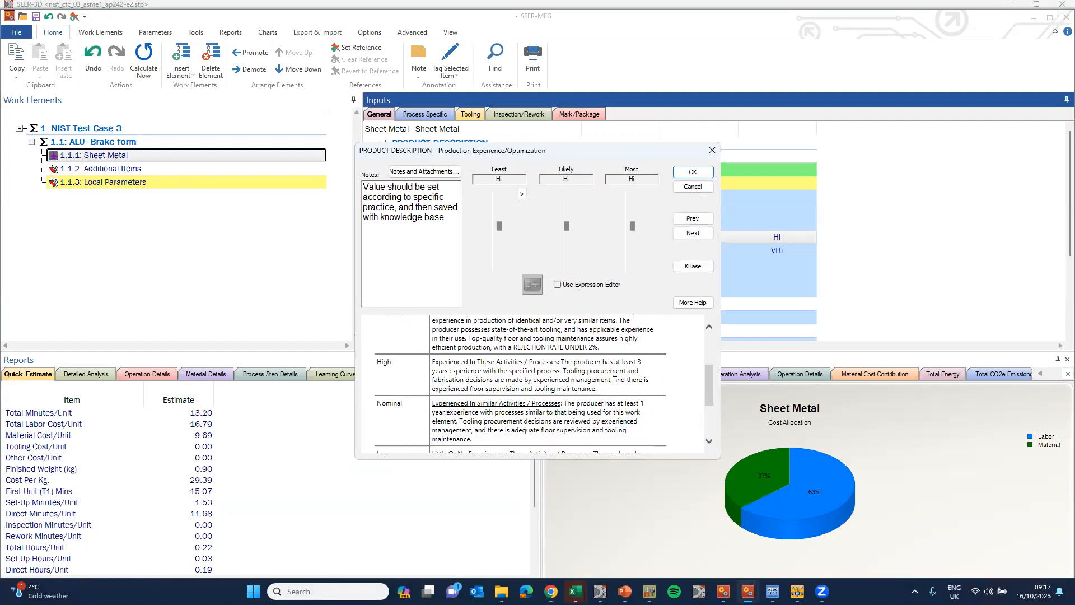
{"action": "left_click", "coordinate": [710, 152]}
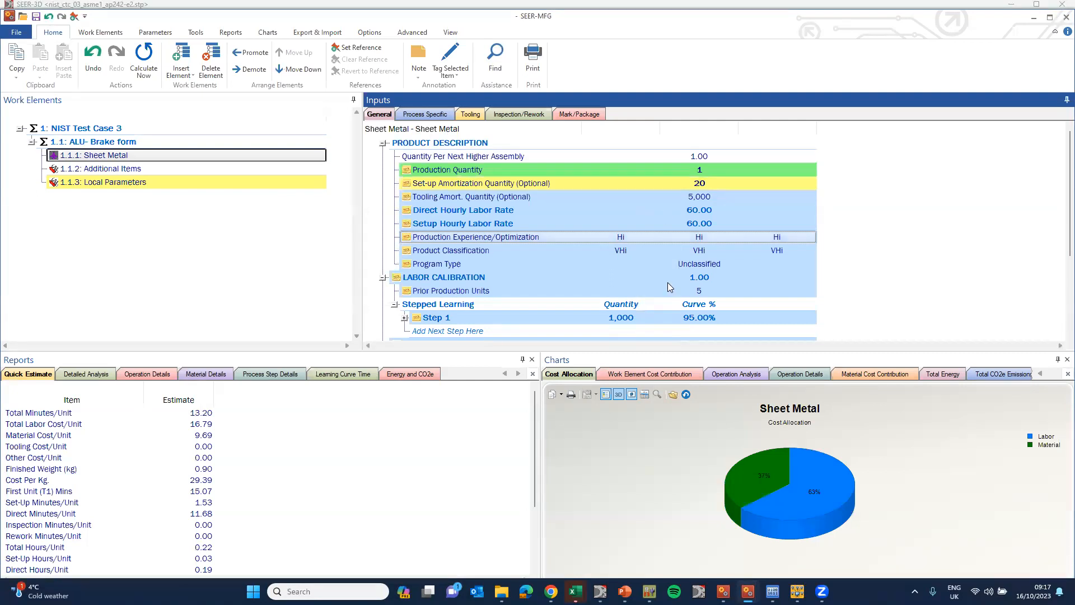
Step: Read the rating definitions of the Sheet Metal element's Product Classification parameter and check its Prior Production Units setting
{"action": "left_click", "coordinate": [626, 248]}
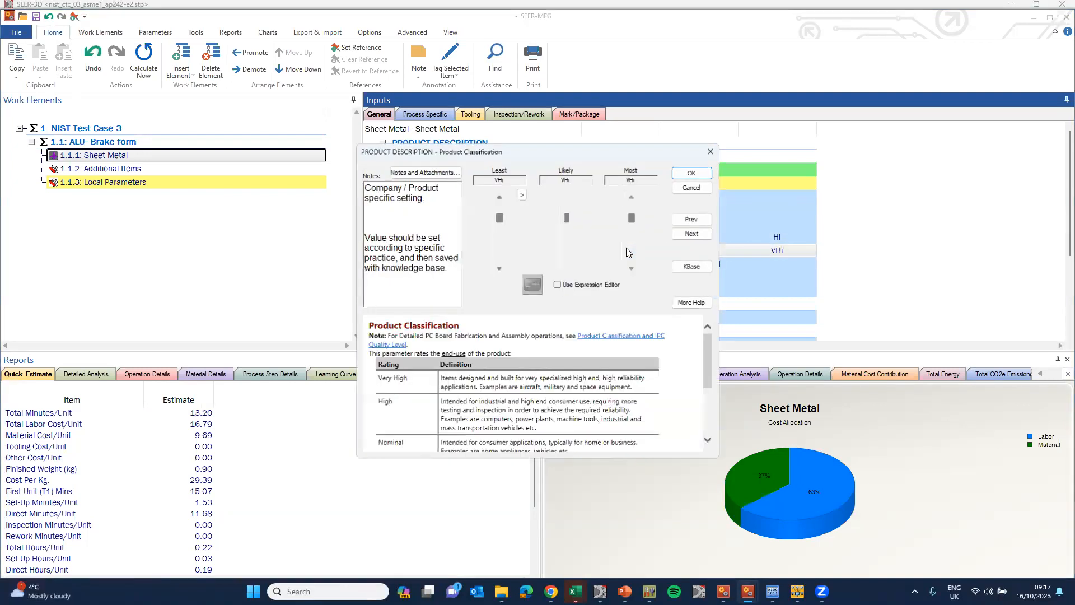
{"action": "mouse_move", "coordinate": [708, 340]}
{"action": "left_mouse_down"}
{"action": "mouse_move", "coordinate": [713, 378]}
{"action": "mouse_move", "coordinate": [708, 329]}
{"action": "left_mouse_up"}
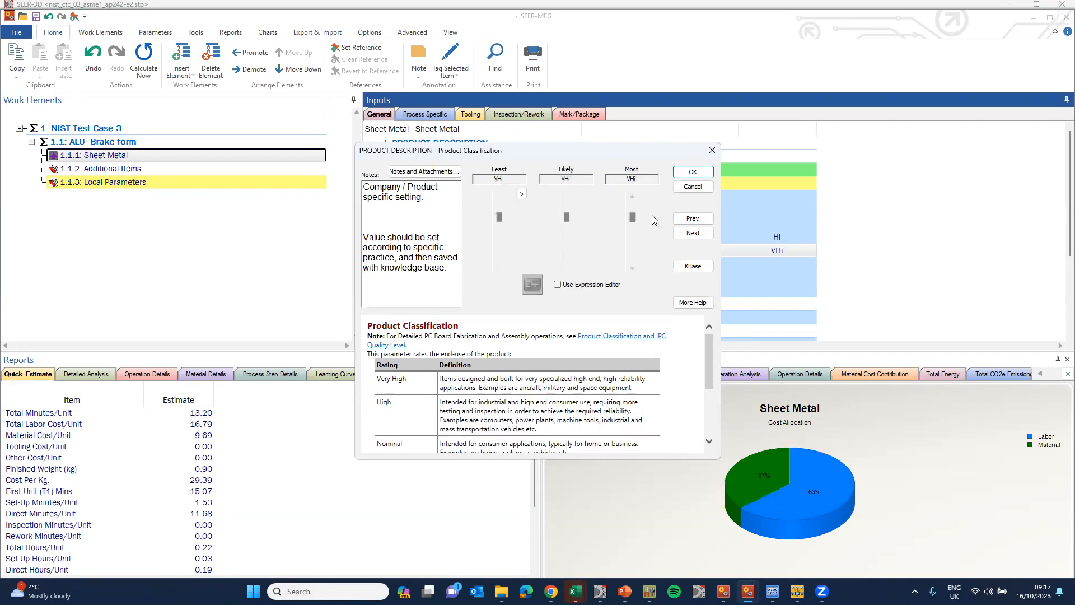
{"action": "left_click", "coordinate": [711, 150]}
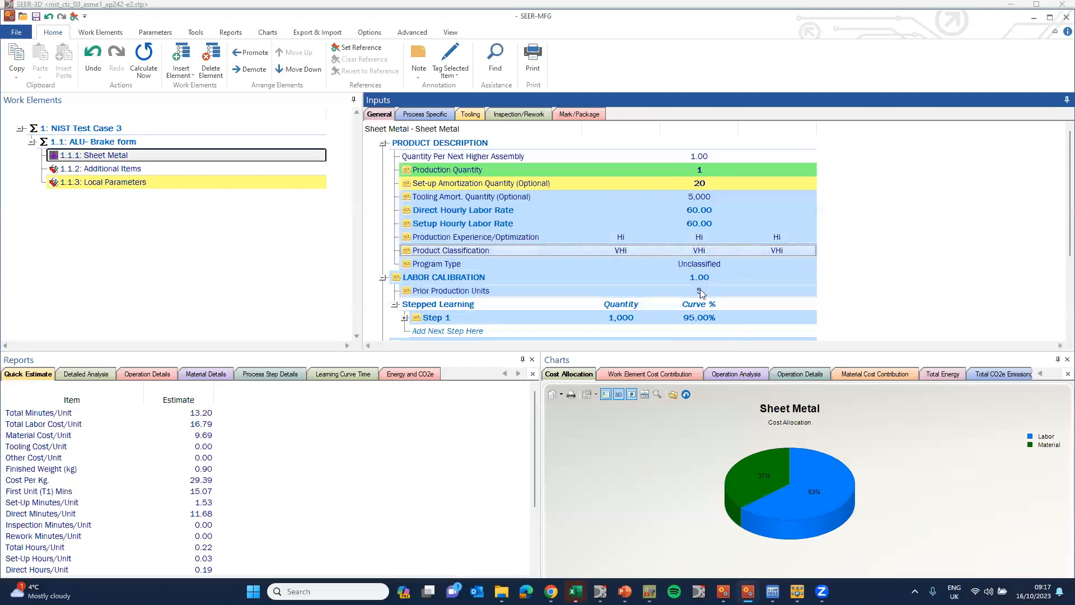
{"action": "left_click", "coordinate": [699, 292]}
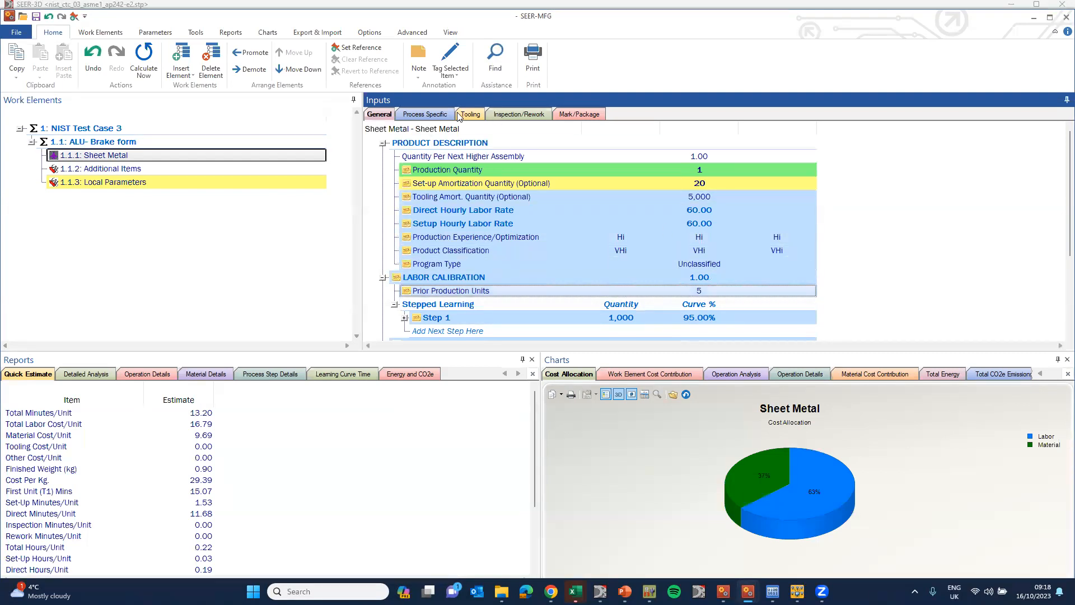
Step: Review the Sheet Metal element's process-specific inputs, from part dimensions and material through pre-form, form and detail part finish operations
{"action": "left_click", "coordinate": [425, 114]}
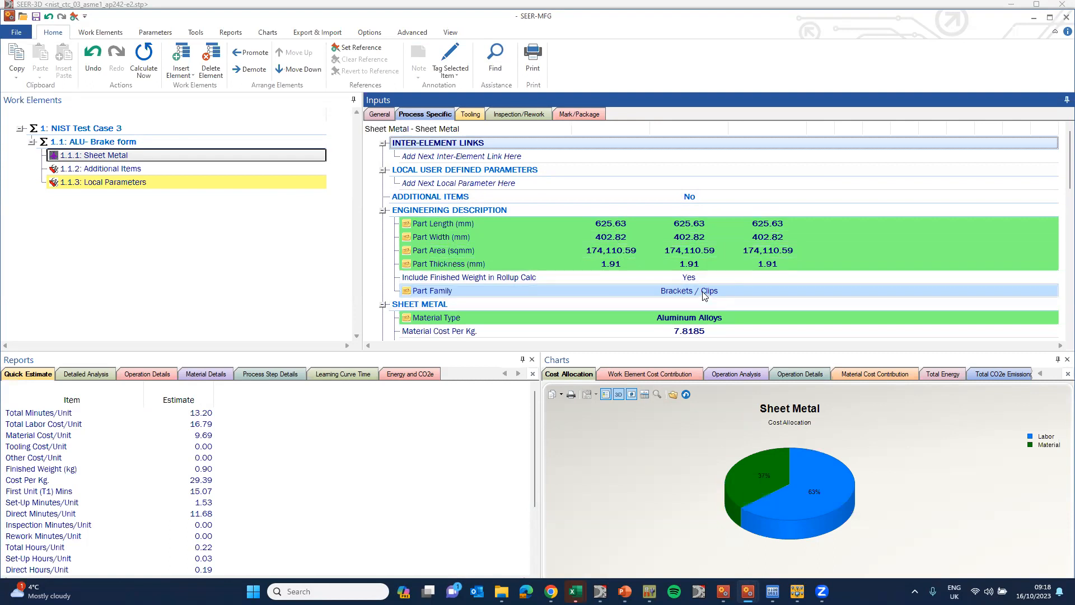
{"action": "scroll", "coordinate": [705, 296], "scroll_direction": "down", "scroll_amount": 1}
{"action": "scroll", "coordinate": [704, 296], "scroll_direction": "down", "scroll_amount": 1}
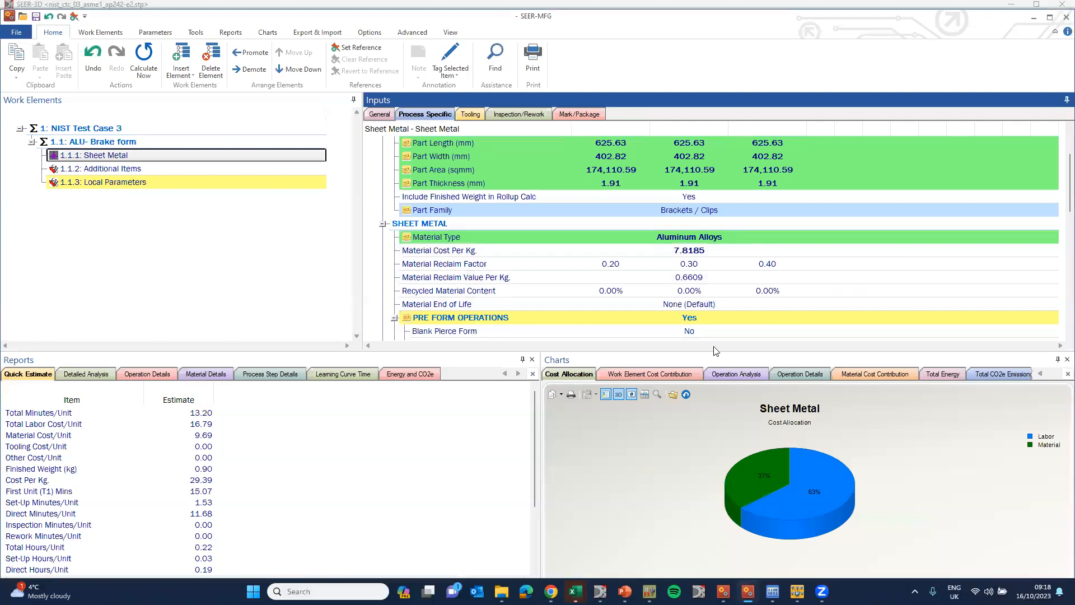
{"action": "scroll", "coordinate": [690, 253], "scroll_direction": "down", "scroll_amount": 2}
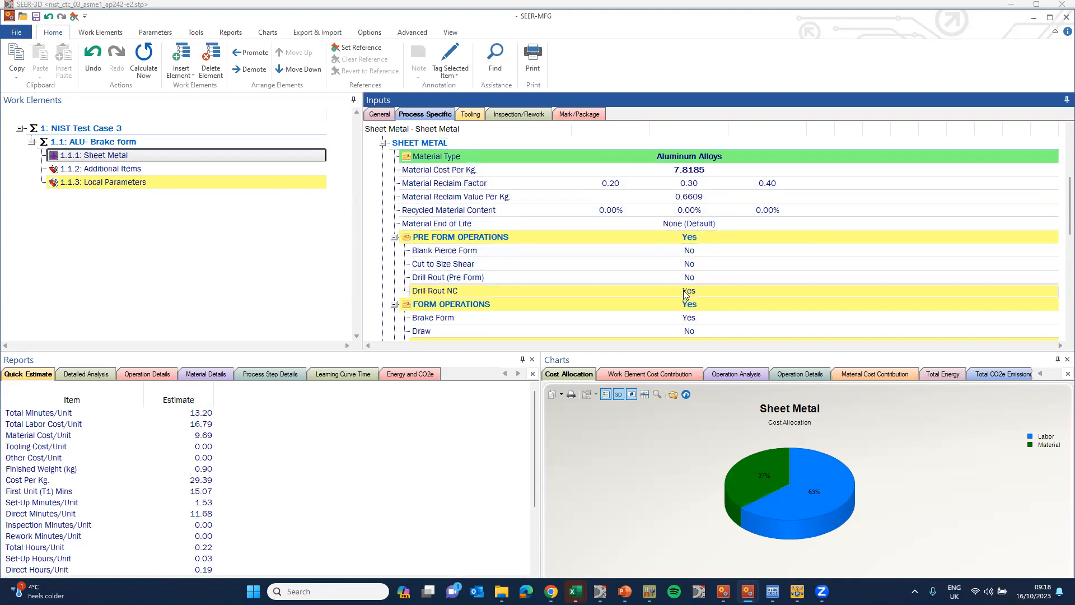
{"action": "scroll", "coordinate": [685, 293], "scroll_direction": "down", "scroll_amount": 3}
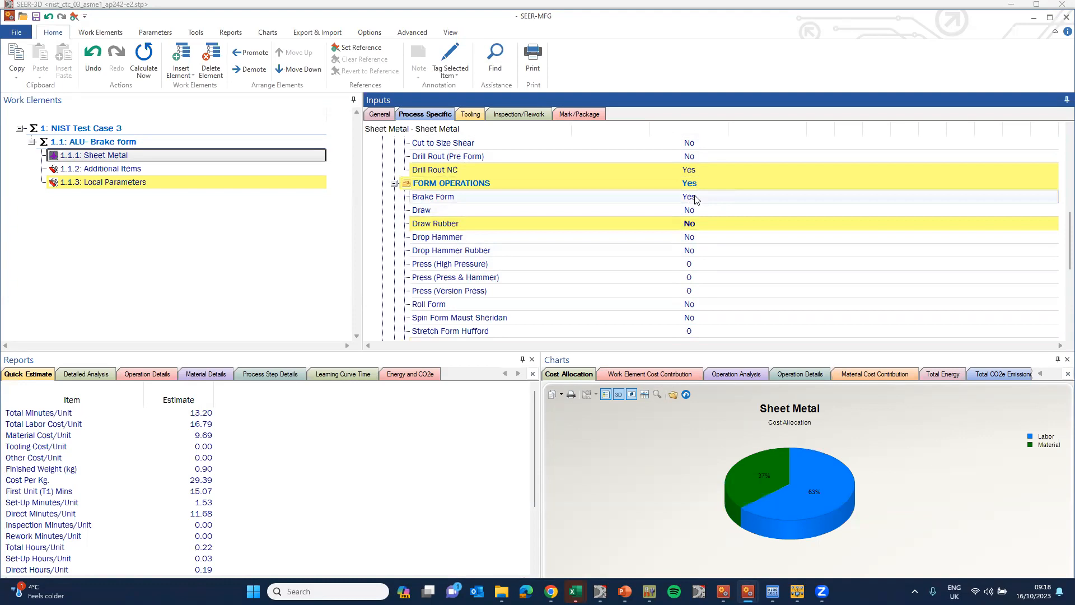
{"action": "scroll", "coordinate": [694, 193], "scroll_direction": "down", "scroll_amount": 4}
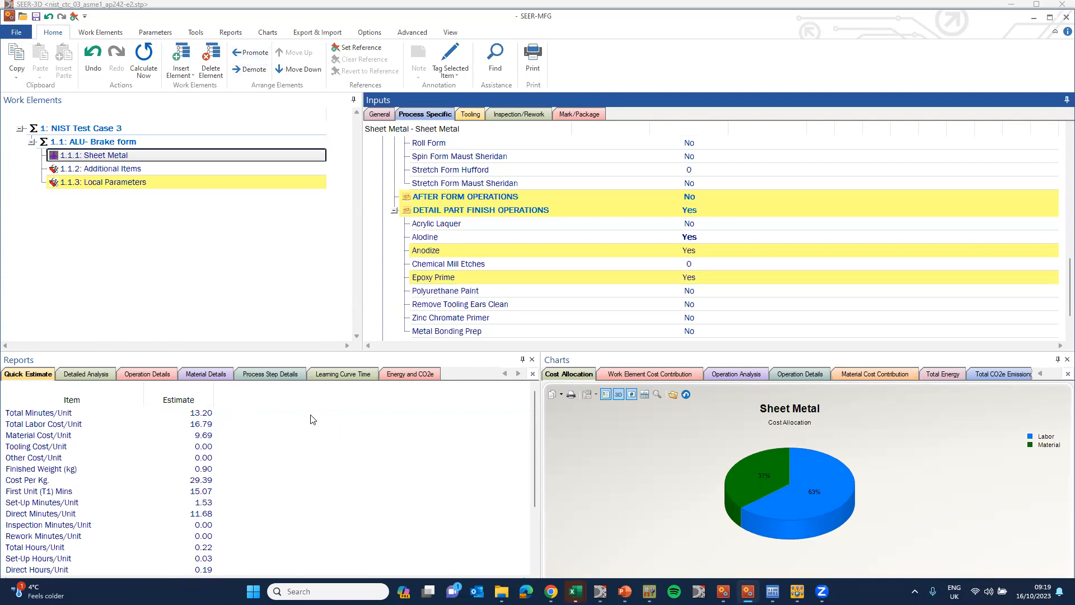
Step: Add the Production Lot report to the active reports
{"action": "right_click", "coordinate": [455, 376]}
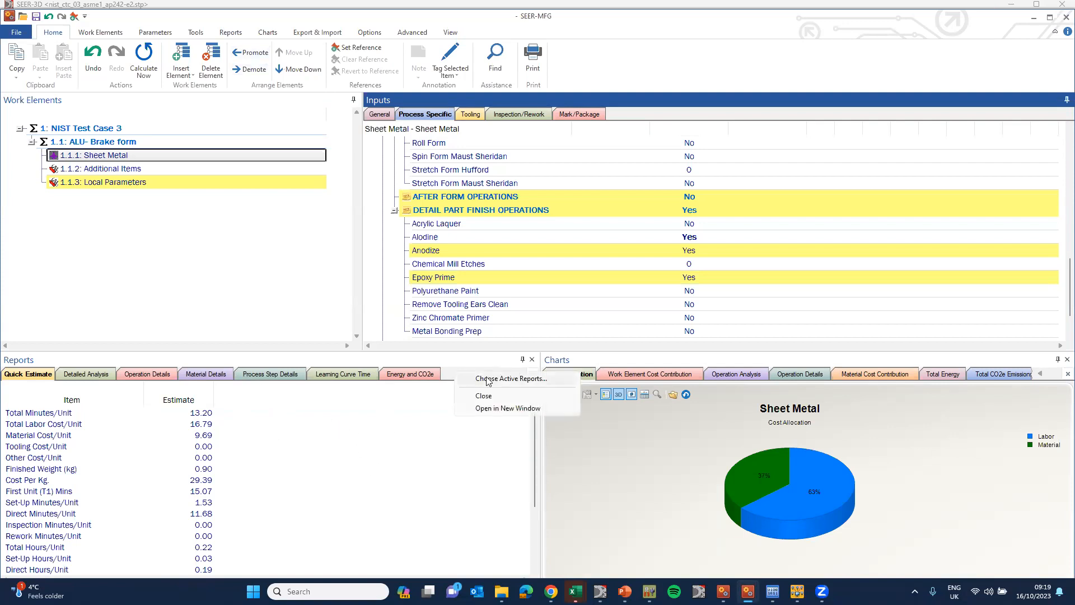
{"action": "left_click", "coordinate": [492, 379]}
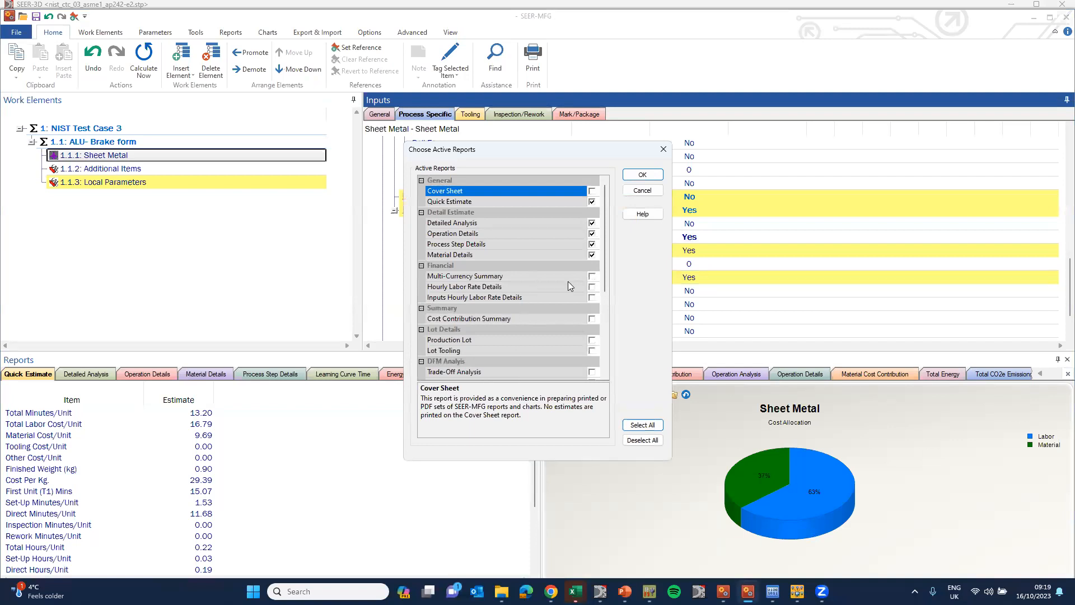
{"action": "mouse_move", "coordinate": [610, 235]}
{"action": "left_mouse_down"}
{"action": "mouse_move", "coordinate": [614, 320]}
{"action": "mouse_move", "coordinate": [618, 232]}
{"action": "left_mouse_up"}
{"action": "left_click", "coordinate": [592, 341]}
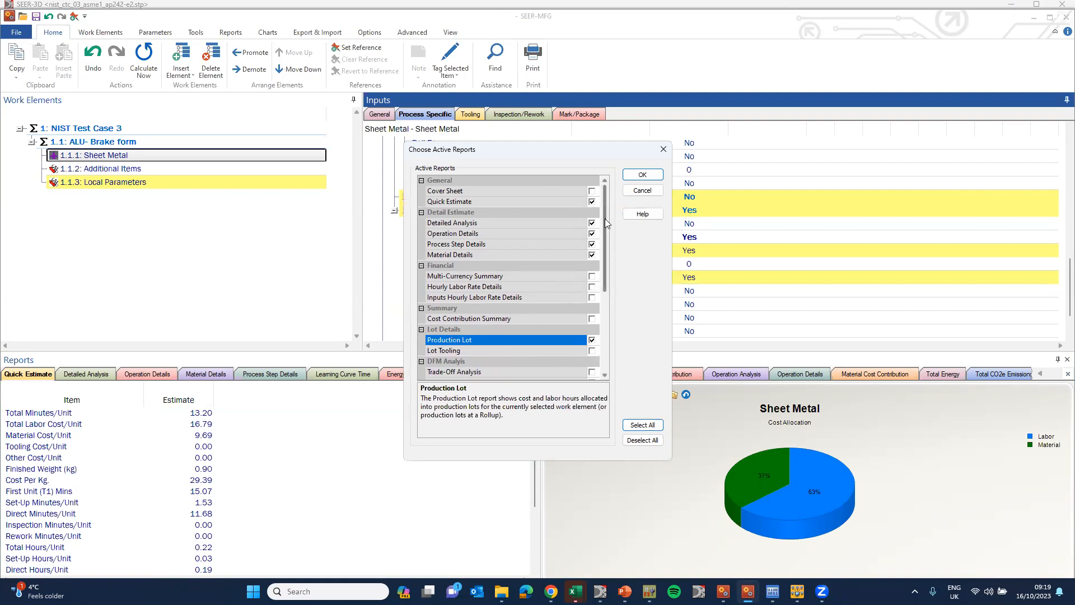
{"action": "left_click_drag", "start_coordinate": [606, 223], "coordinate": [606, 280]}
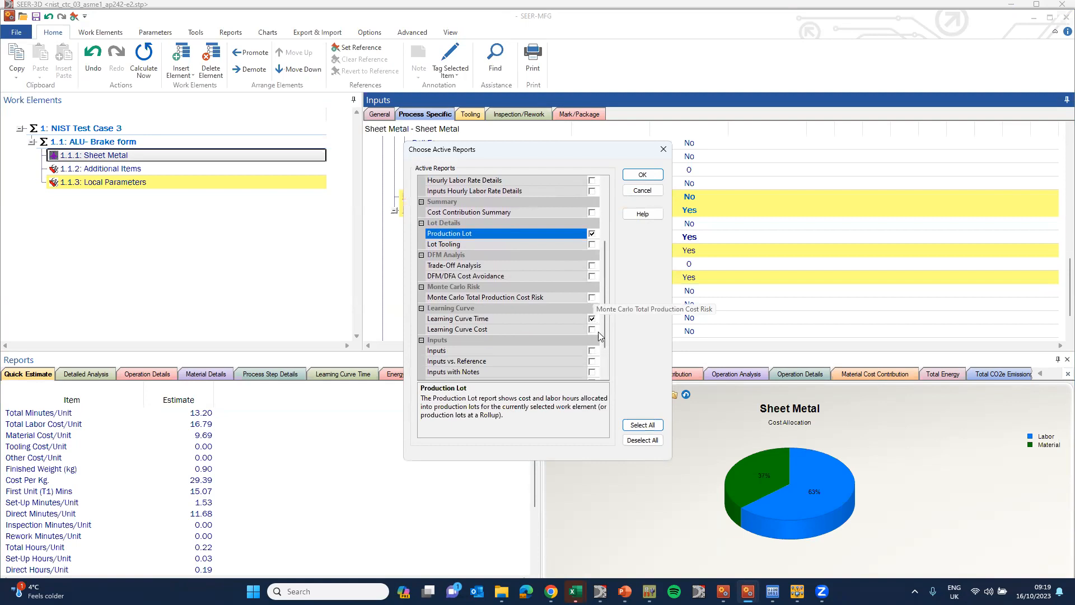
{"action": "left_click_drag", "start_coordinate": [608, 325], "coordinate": [610, 379]}
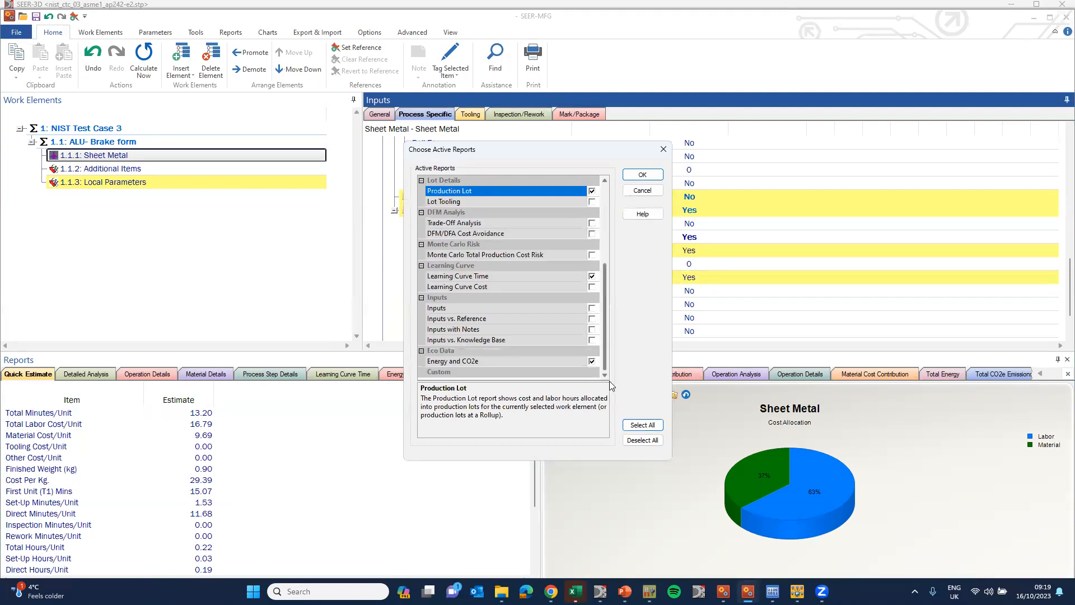
{"action": "left_click", "coordinate": [639, 179]}
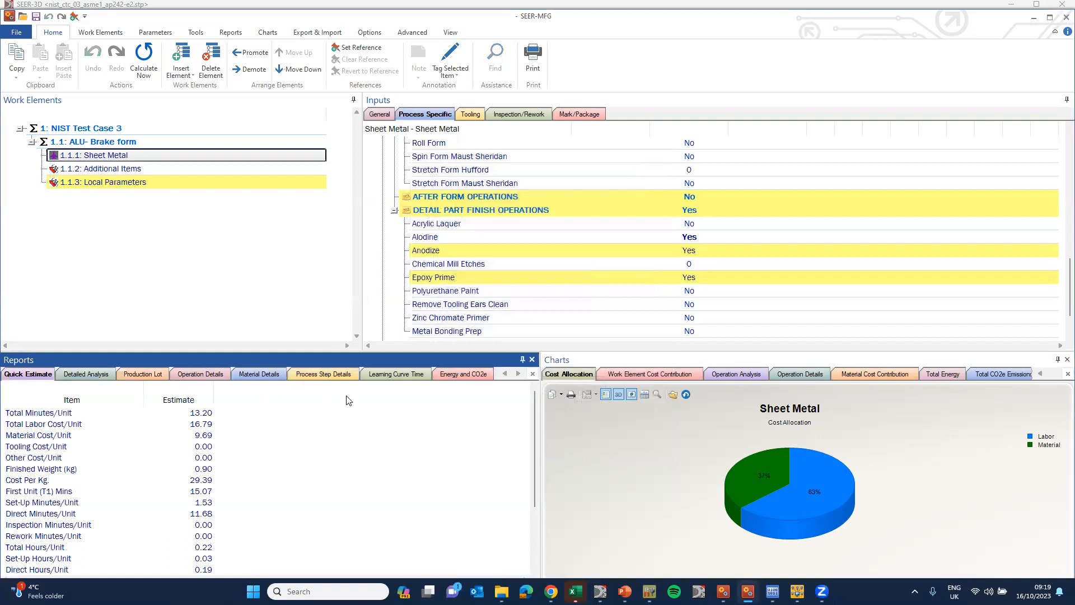
Step: Show the Learning Curve Time report and set the Sheet Metal element's Production Quantity to 100
{"action": "left_click", "coordinate": [391, 374]}
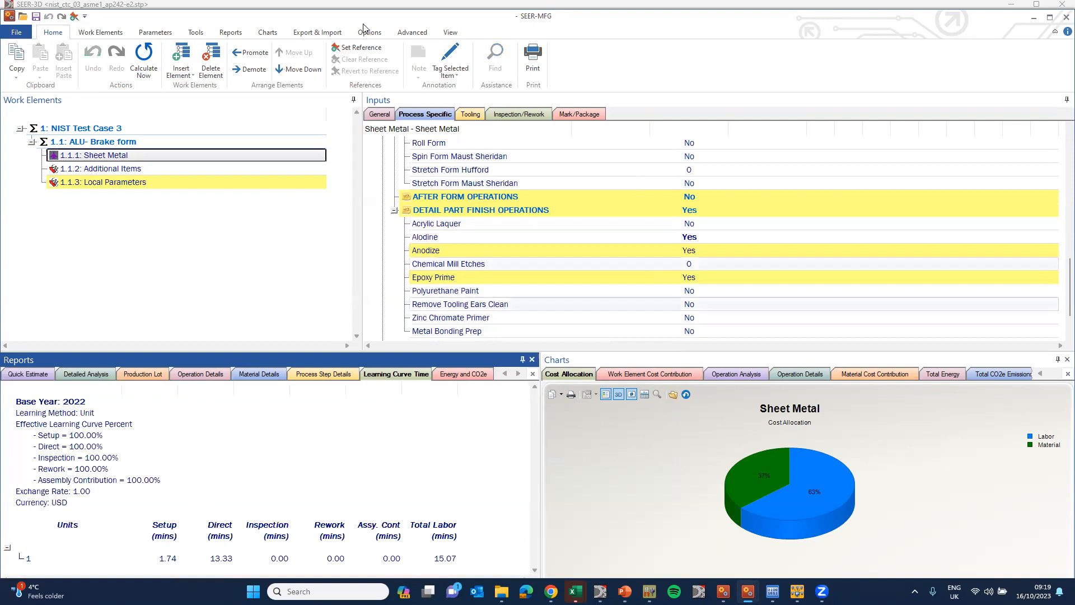
{"action": "left_click", "coordinate": [375, 115]}
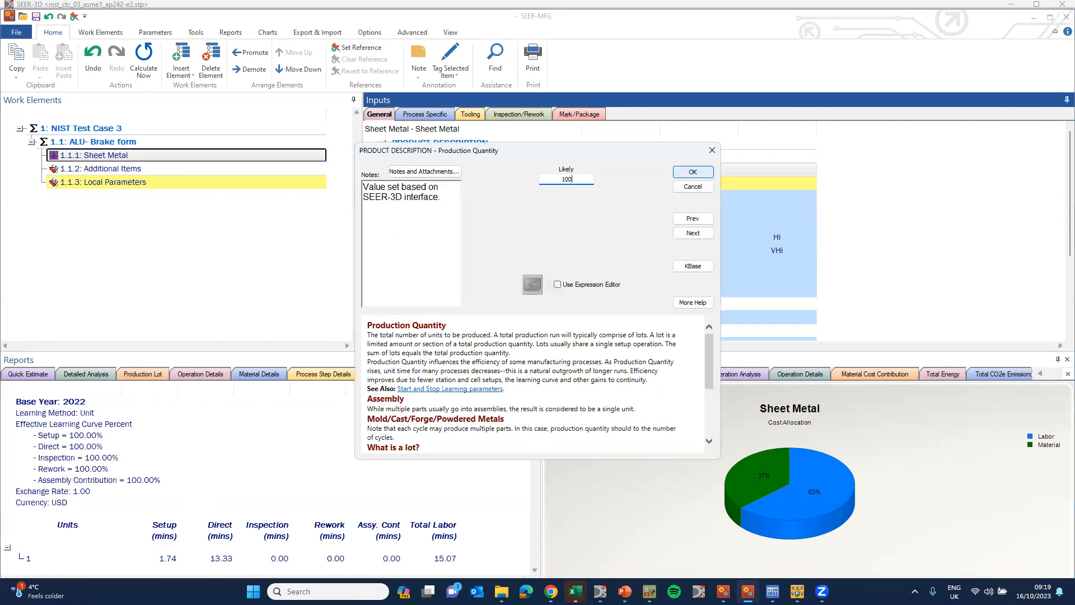
{"action": "left_click", "coordinate": [692, 172]}
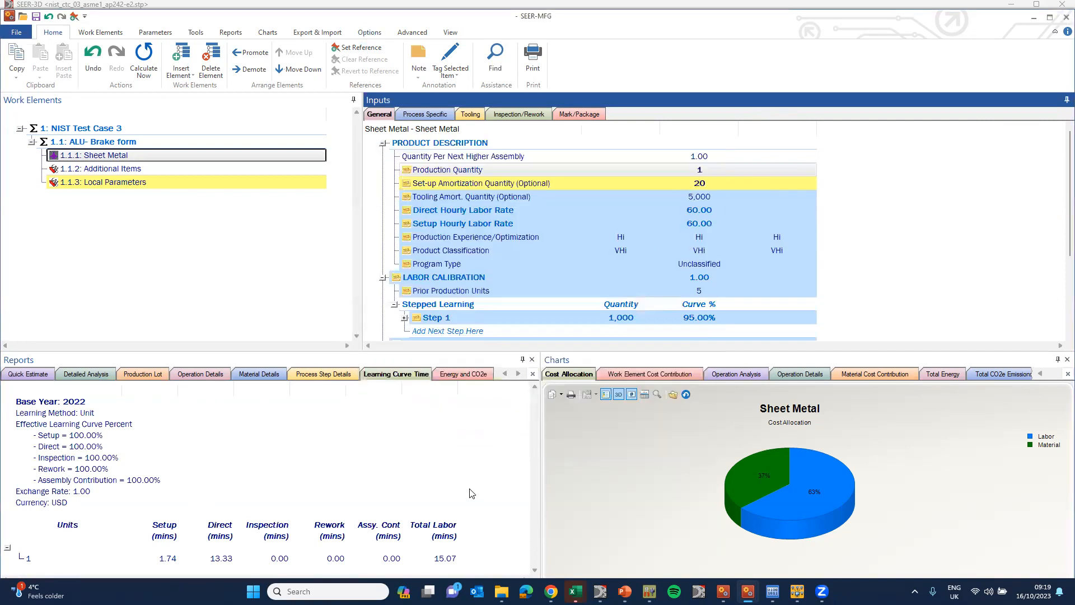
Step: Open the Learning Curve Time report in an enlarged separate window, examine the labor minutes from unit 1 to 100, and close it
{"action": "double_click", "coordinate": [394, 379]}
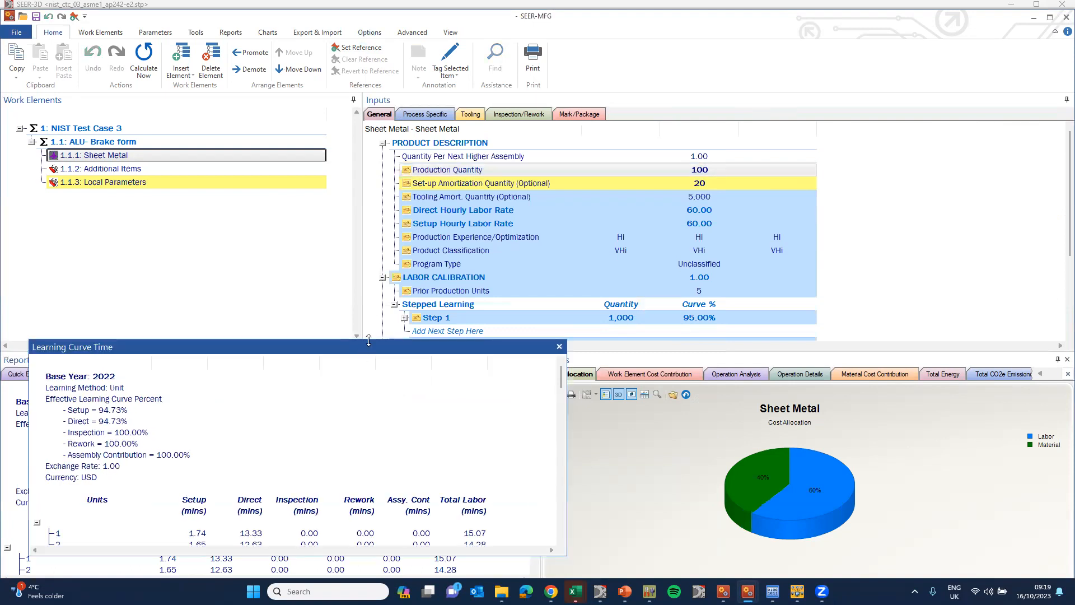
{"action": "left_click_drag", "start_coordinate": [368, 340], "coordinate": [367, 1]}
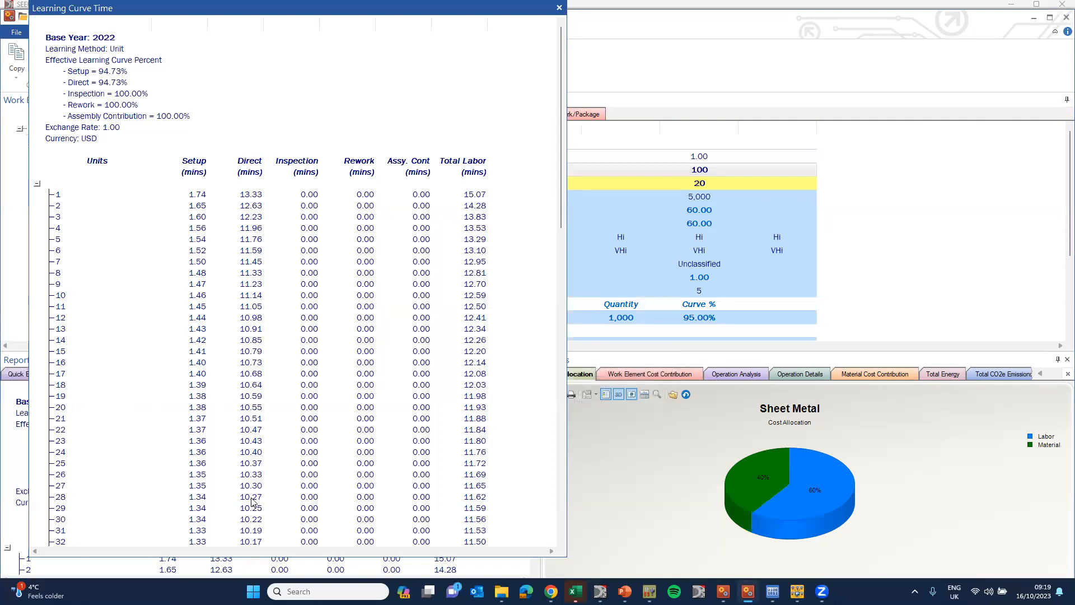
{"action": "scroll", "coordinate": [271, 422], "scroll_direction": "down", "scroll_amount": 15}
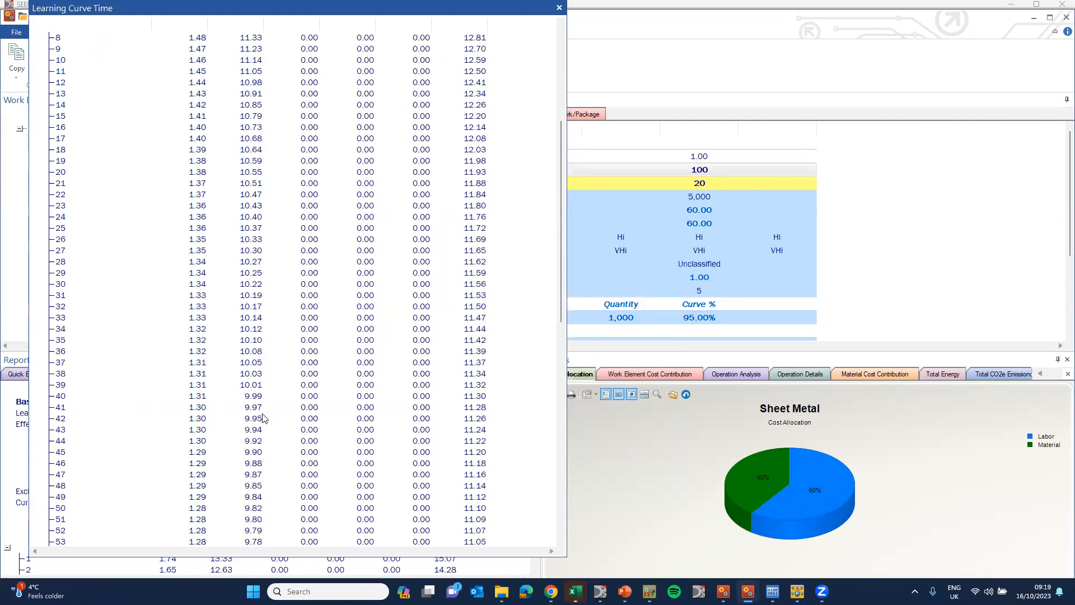
{"action": "scroll", "coordinate": [263, 419], "scroll_direction": "down", "scroll_amount": 7}
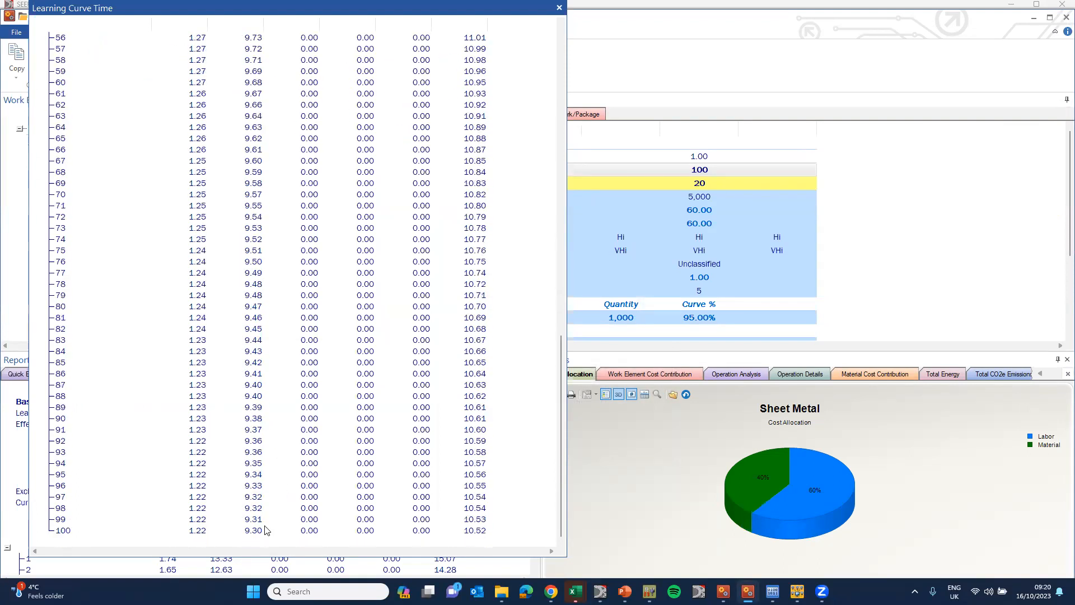
{"action": "scroll", "coordinate": [285, 305], "scroll_direction": "up", "scroll_amount": 9}
{"action": "scroll", "coordinate": [287, 304], "scroll_direction": "up", "scroll_amount": 12}
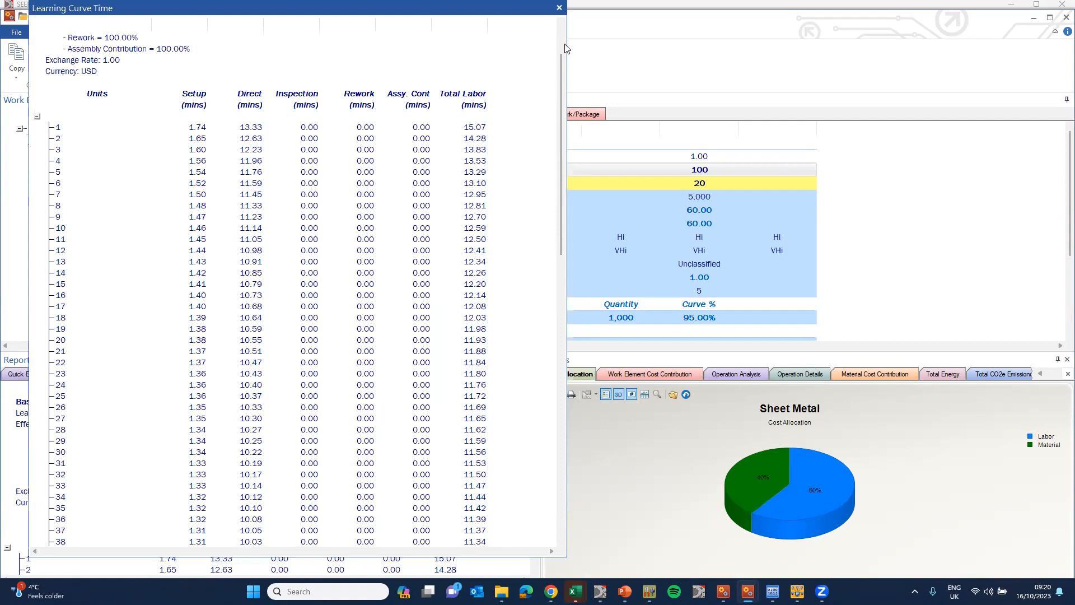
{"action": "left_click", "coordinate": [558, 8]}
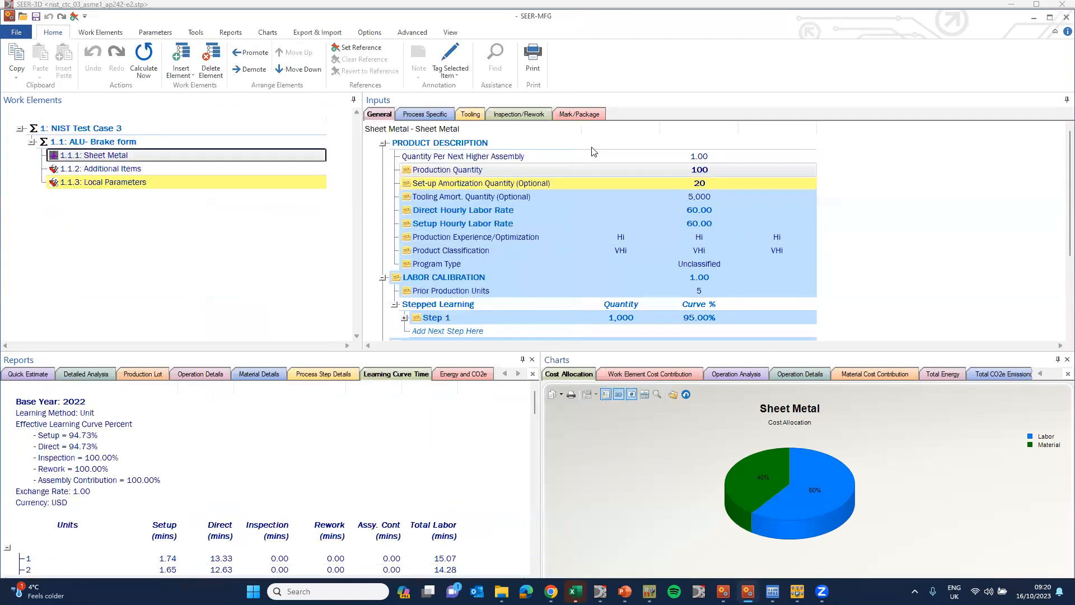
Step: Add Set-Up Cost/Unit to the items listed in the Quick Estimate report
{"action": "left_click", "coordinate": [35, 374]}
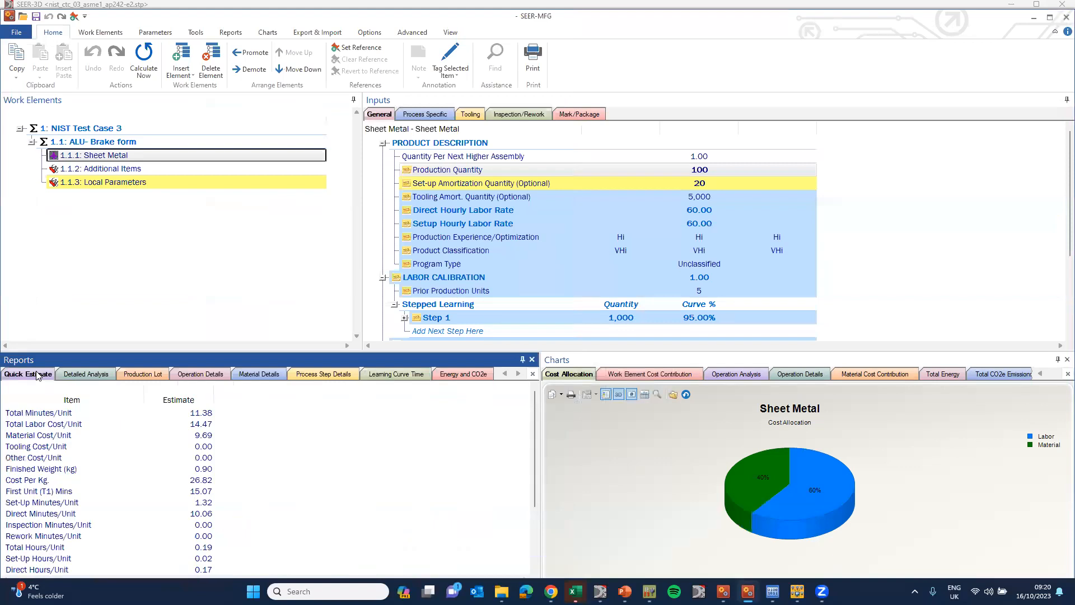
{"action": "right_click", "coordinate": [280, 447]}
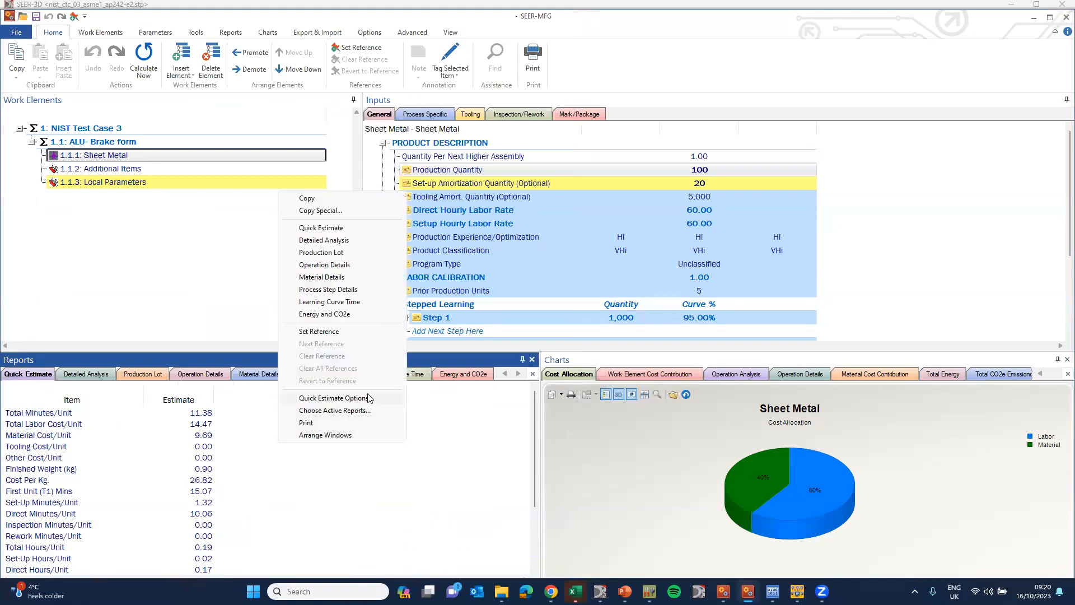
{"action": "left_click", "coordinate": [333, 398]}
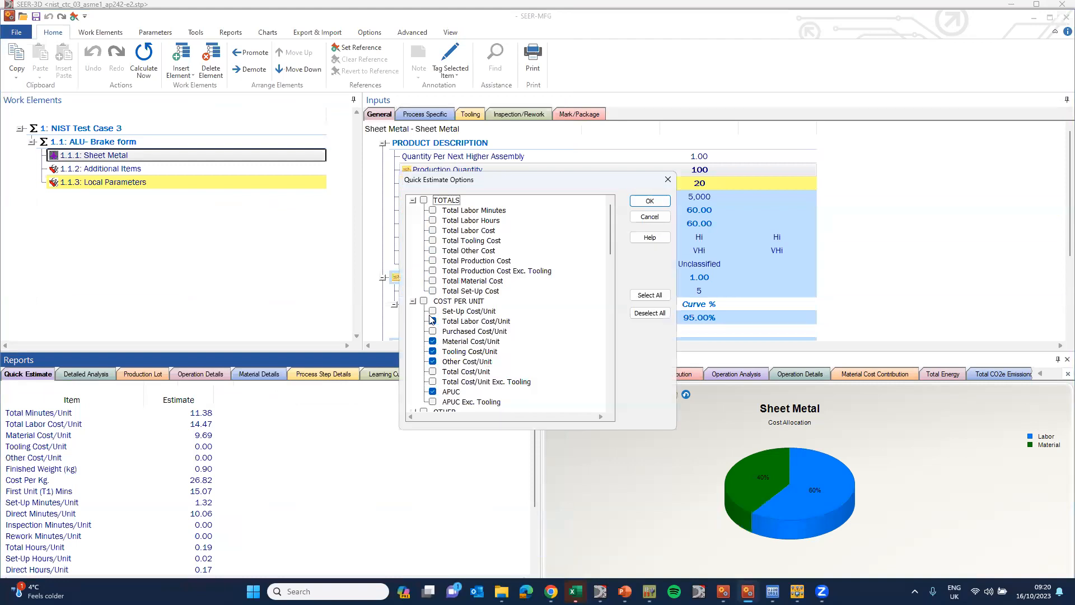
{"action": "left_click", "coordinate": [432, 311]}
{"action": "left_click", "coordinate": [432, 321]}
{"action": "left_click", "coordinate": [433, 331]}
{"action": "left_click", "coordinate": [650, 200]}
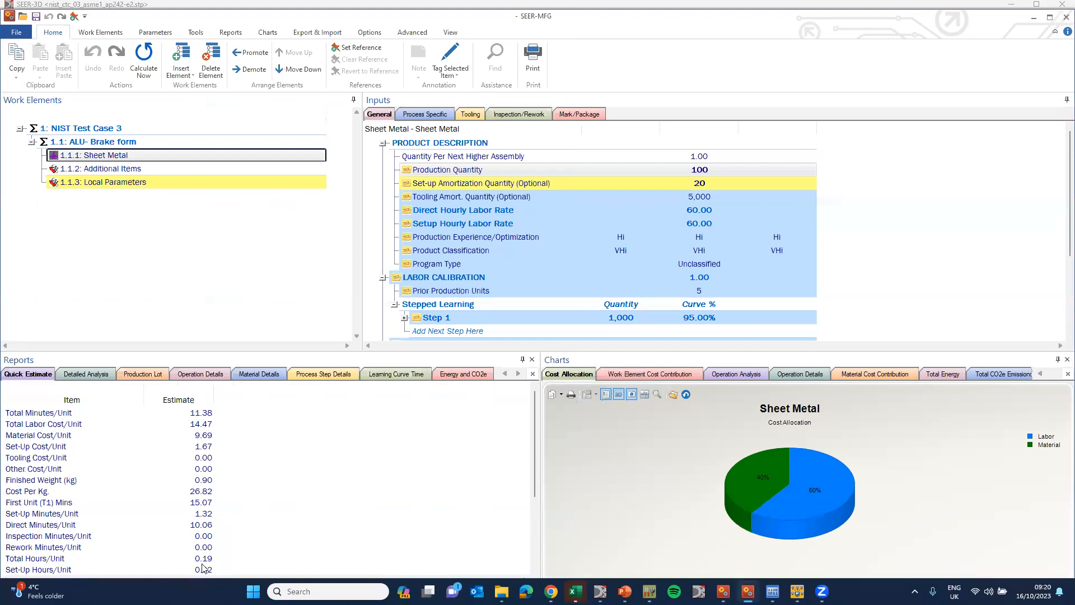
Step: Set the current estimate as a reference with the description Sheet Metal
{"action": "left_click", "coordinate": [370, 32]}
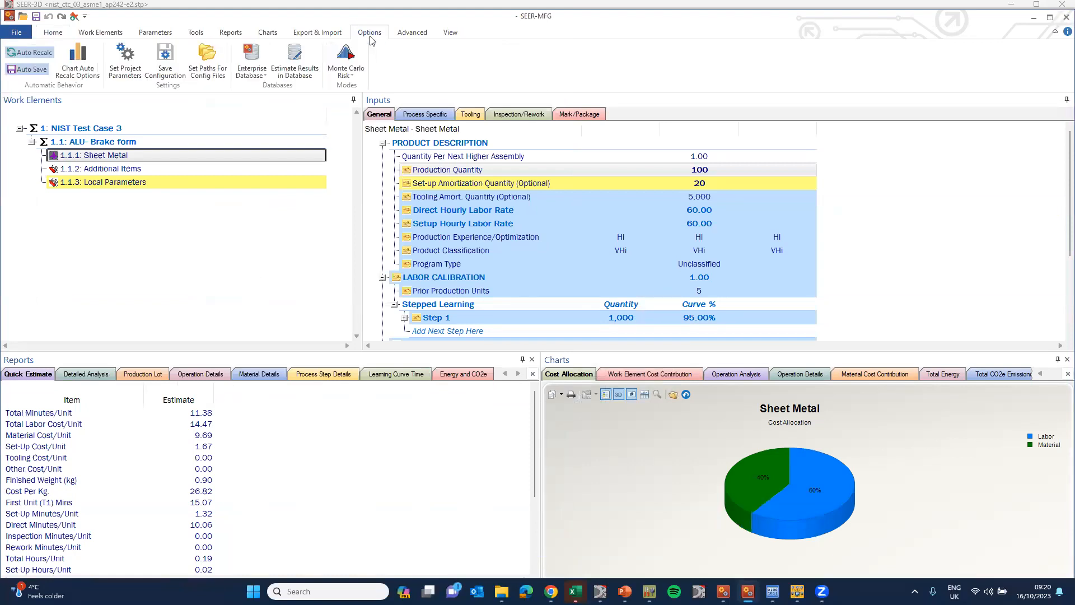
{"action": "left_click", "coordinate": [168, 67]}
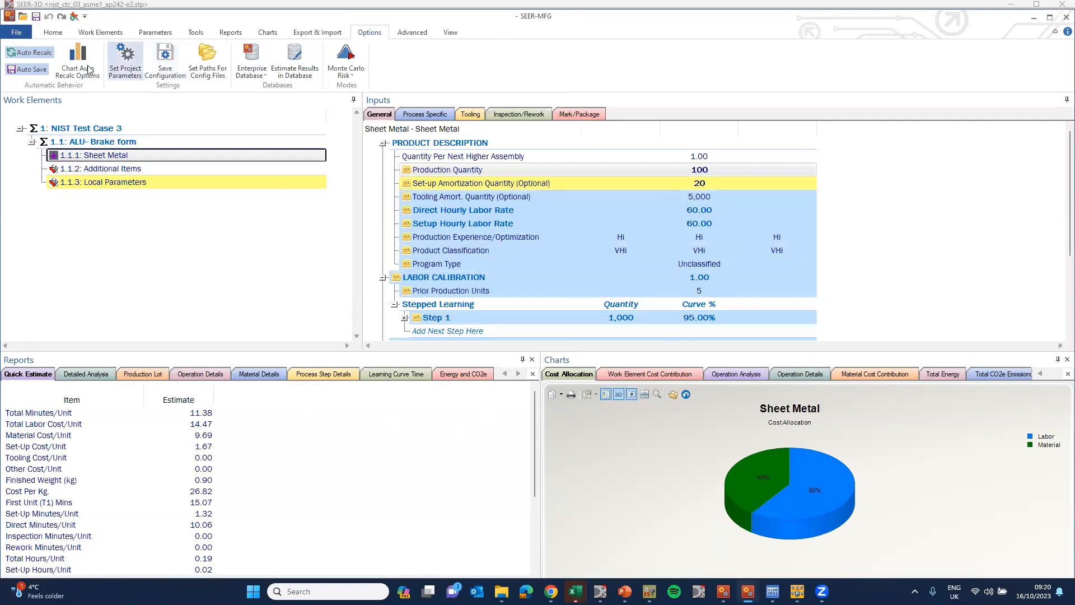
{"action": "left_click", "coordinate": [73, 17]}
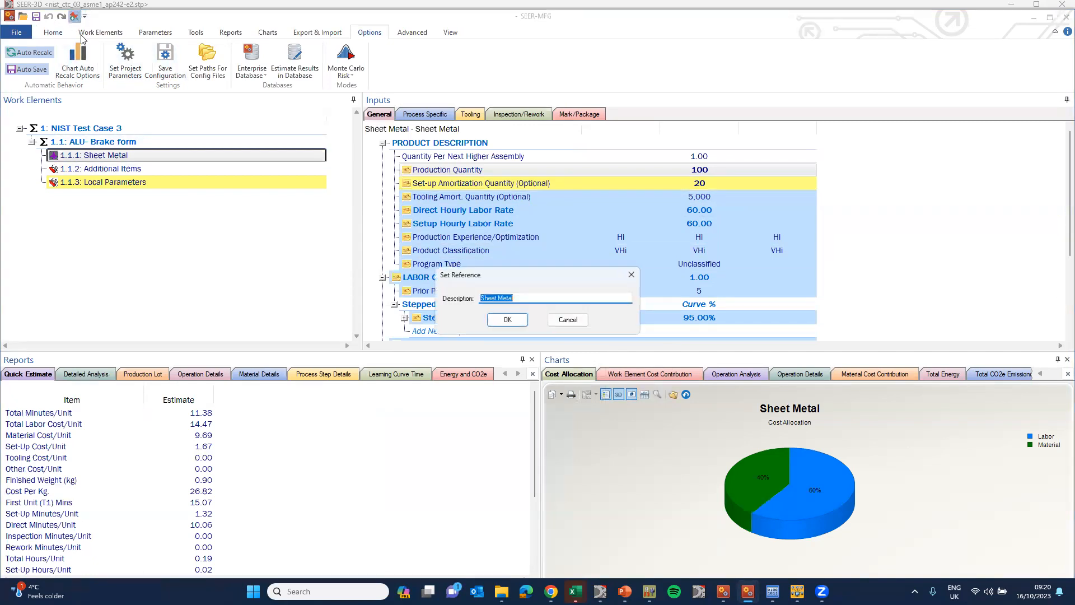
{"action": "left_click", "coordinate": [515, 319]}
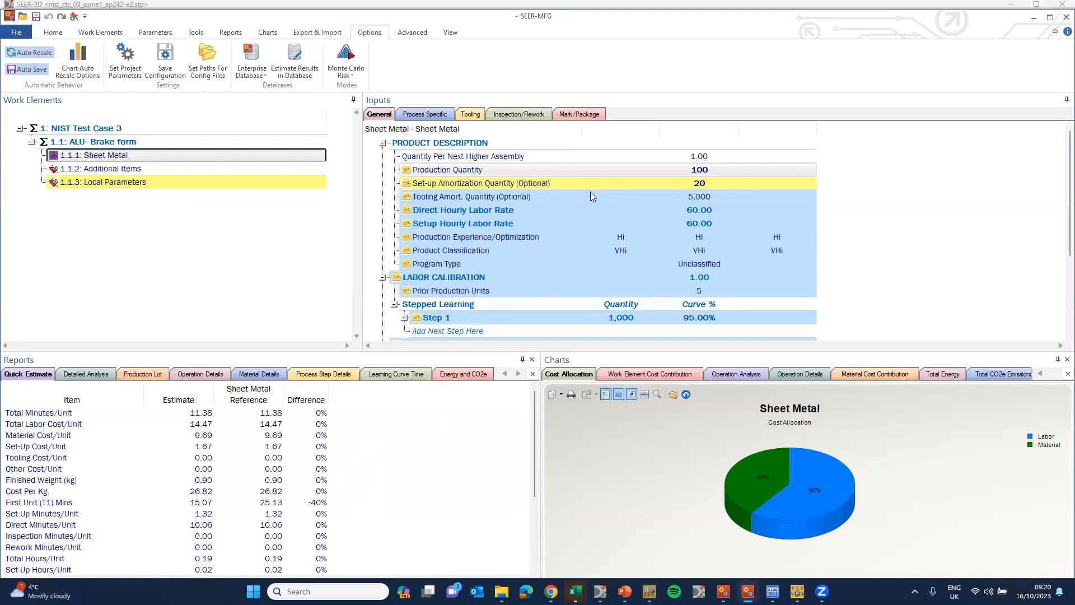
Step: Set Production Experience/Optimization to Hi for least, VHi for likely and EHi for most
{"action": "left_click", "coordinate": [614, 236]}
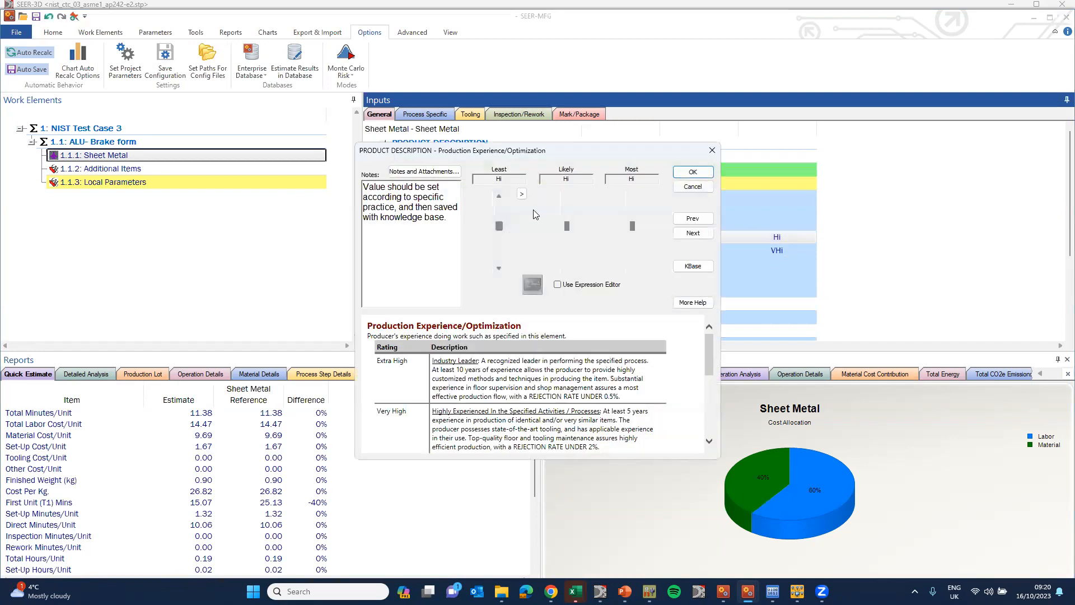
{"action": "left_click", "coordinate": [563, 209]}
{"action": "left_click", "coordinate": [631, 205]}
{"action": "left_click", "coordinate": [693, 172]}
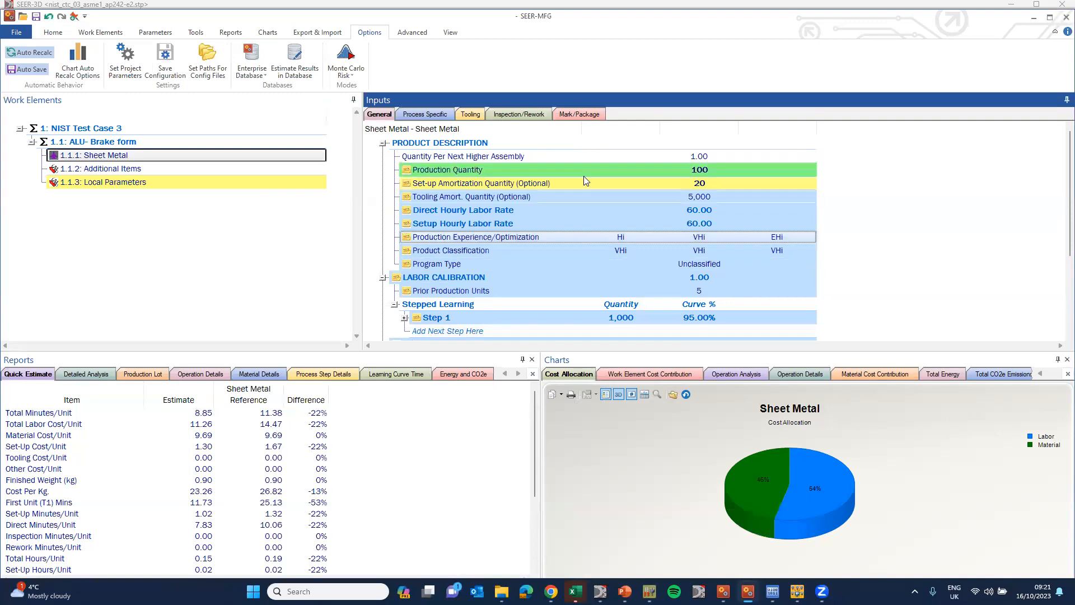
Step: Set Initial Tool Fabrication & Design to Yes for the Sheet Metal element and clear the estimate's reference
{"action": "left_click", "coordinate": [471, 115]}
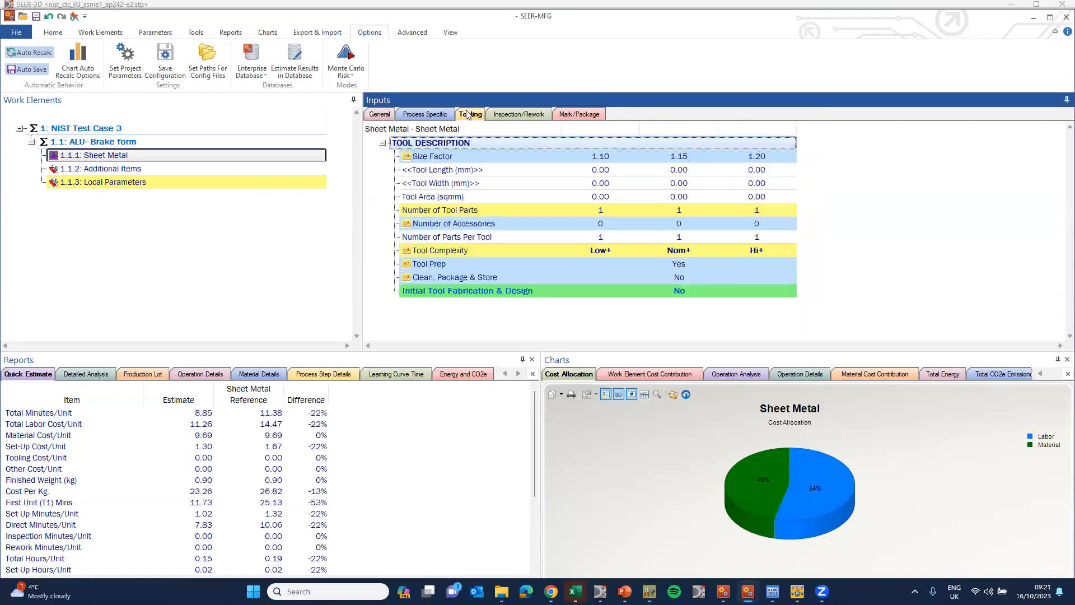
{"action": "left_click", "coordinate": [587, 292]}
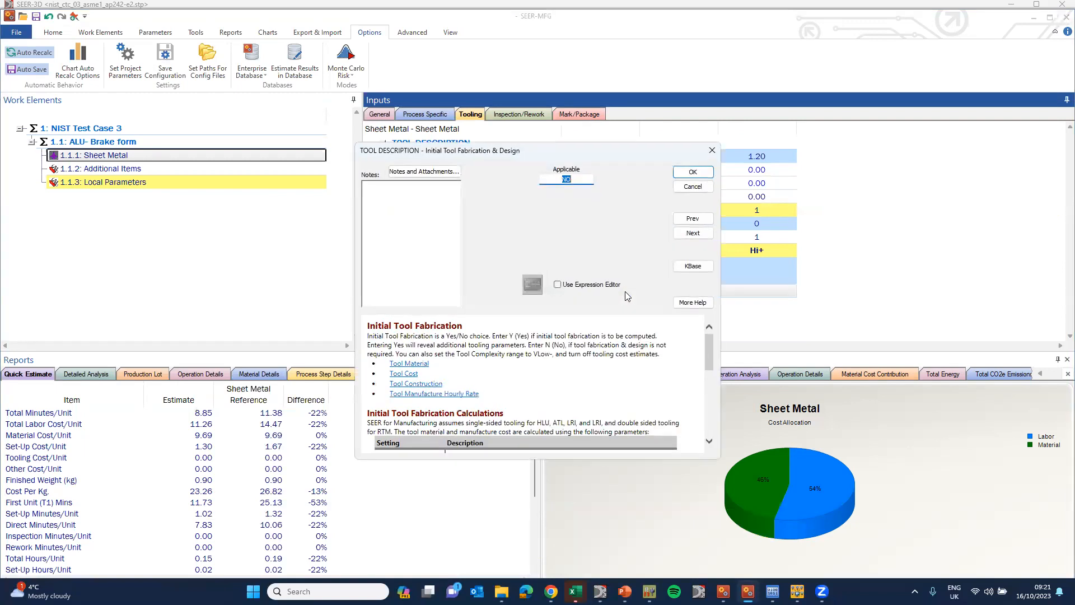
{"action": "left_click", "coordinate": [709, 176]}
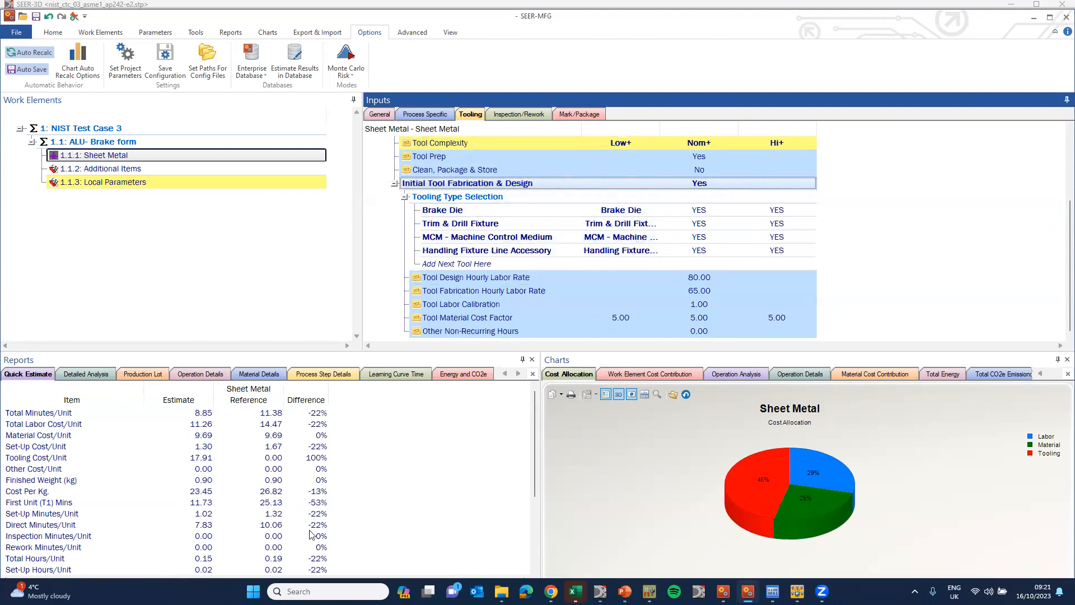
{"action": "right_click", "coordinate": [493, 438]}
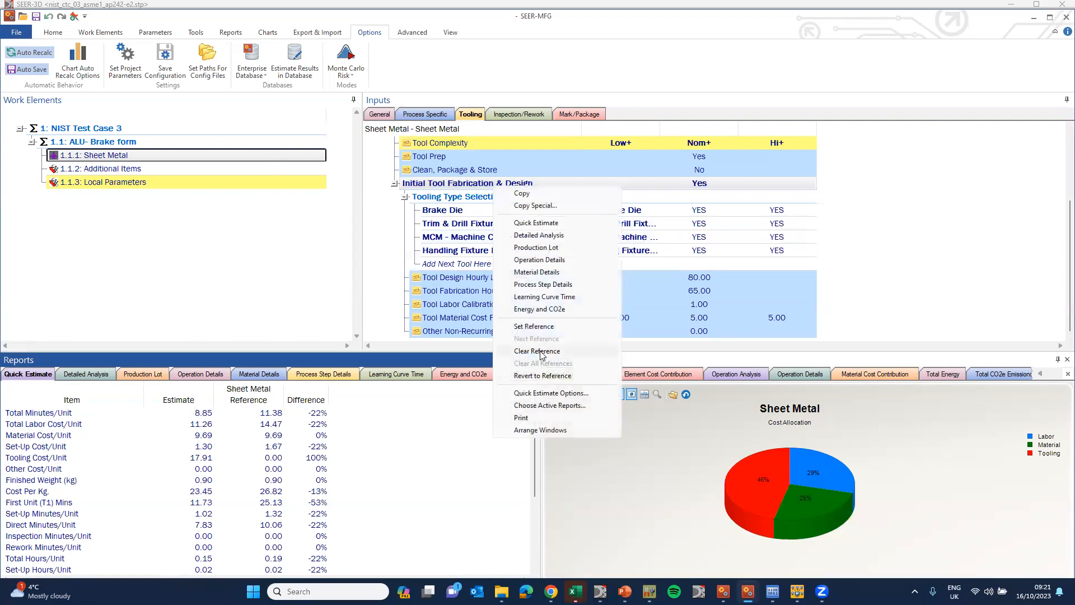
{"action": "left_click", "coordinate": [540, 351]}
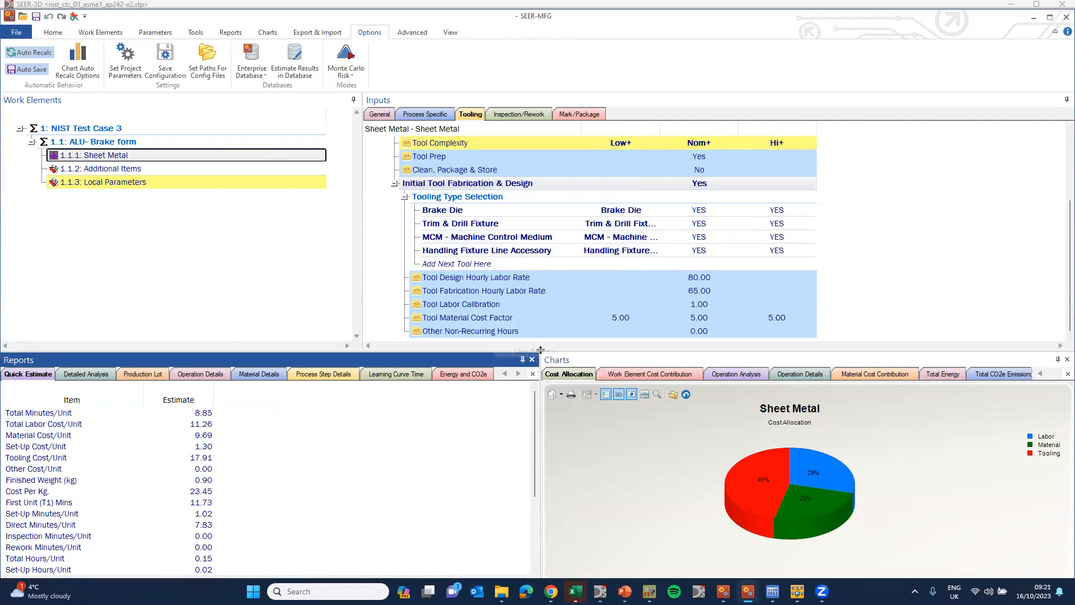
Step: Set Non-Destructive Testing (NDT) to Yes in the Sheet Metal element's inspection and rework inputs
{"action": "left_click", "coordinate": [534, 116]}
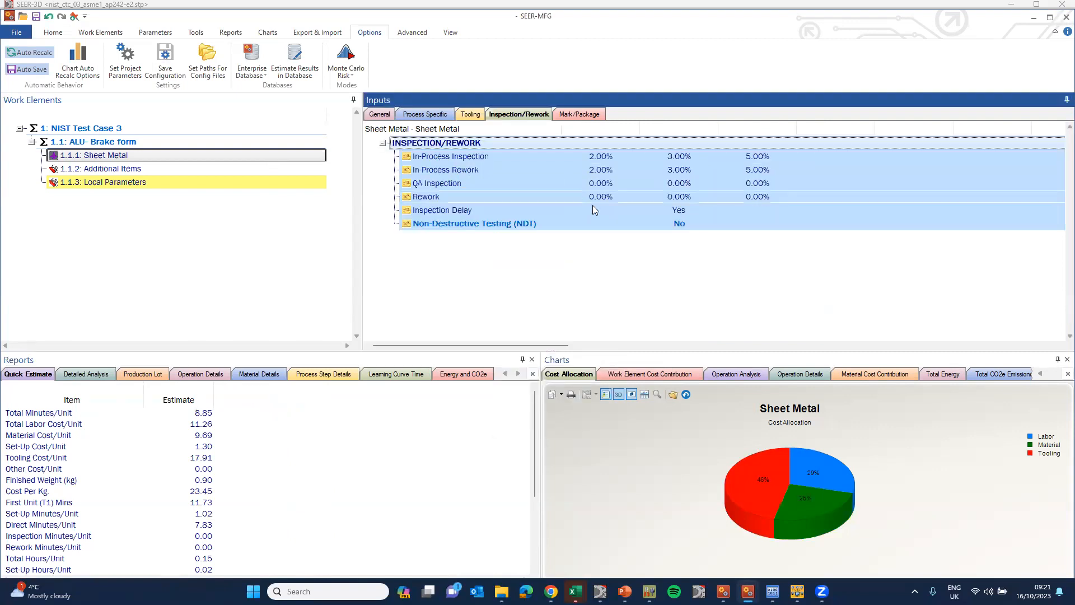
{"action": "left_click", "coordinate": [514, 222]}
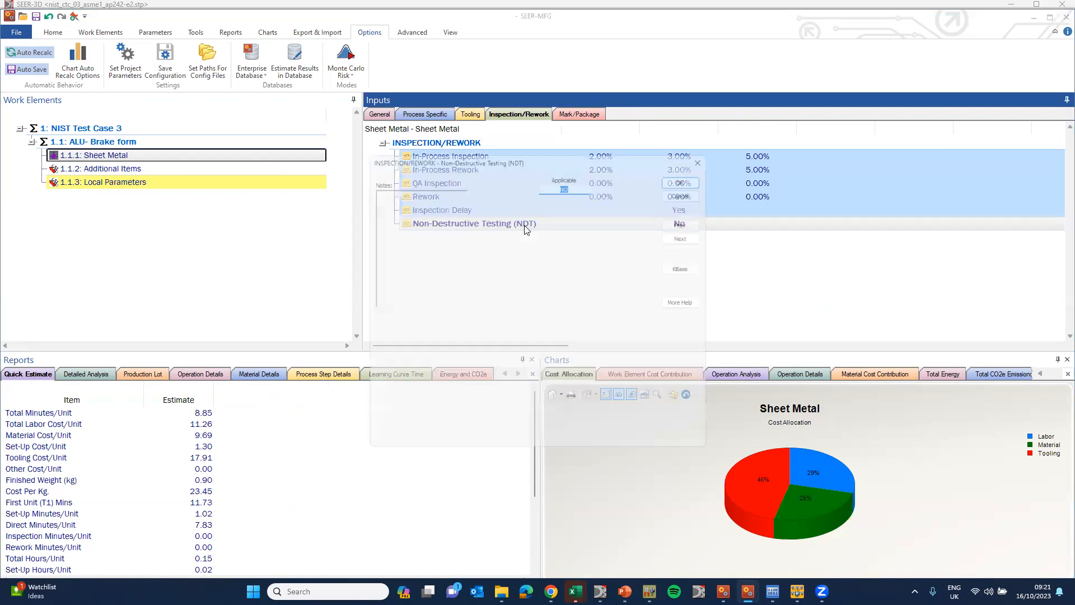
{"action": "type", "text": "y"}
{"action": "left_click", "coordinate": [693, 172]}
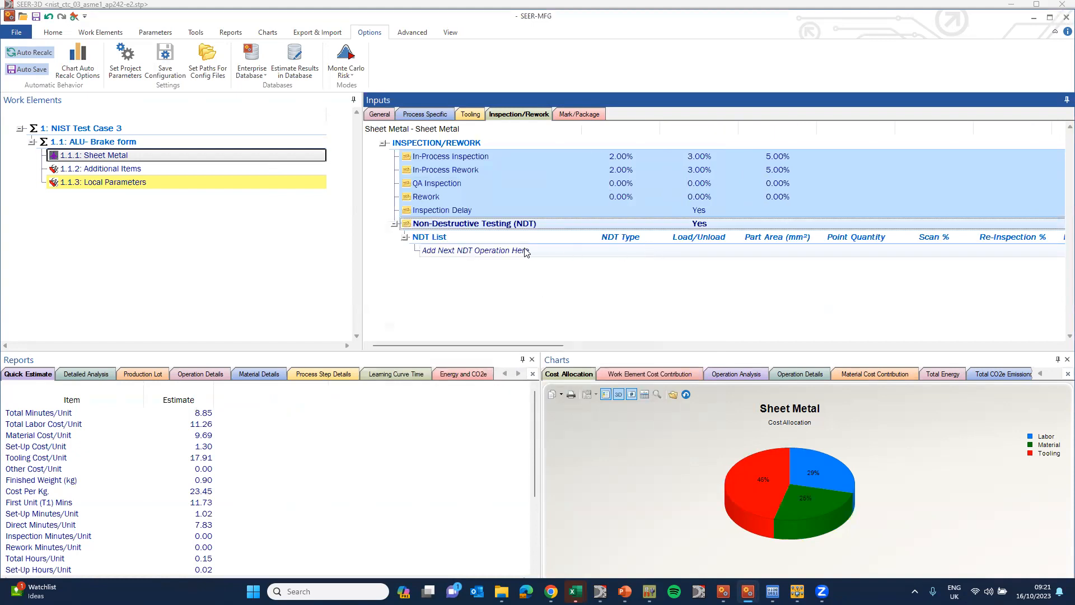
Step: Examine the NDT types offered for a new NDT operation and leave without adding one
{"action": "left_click", "coordinate": [525, 250]}
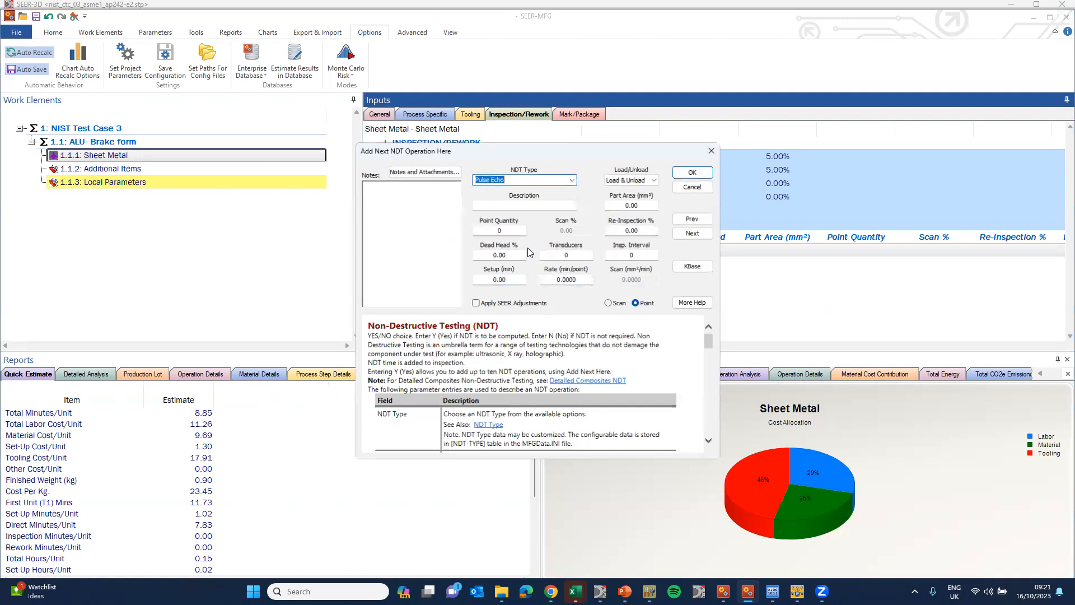
{"action": "left_click", "coordinate": [572, 179]}
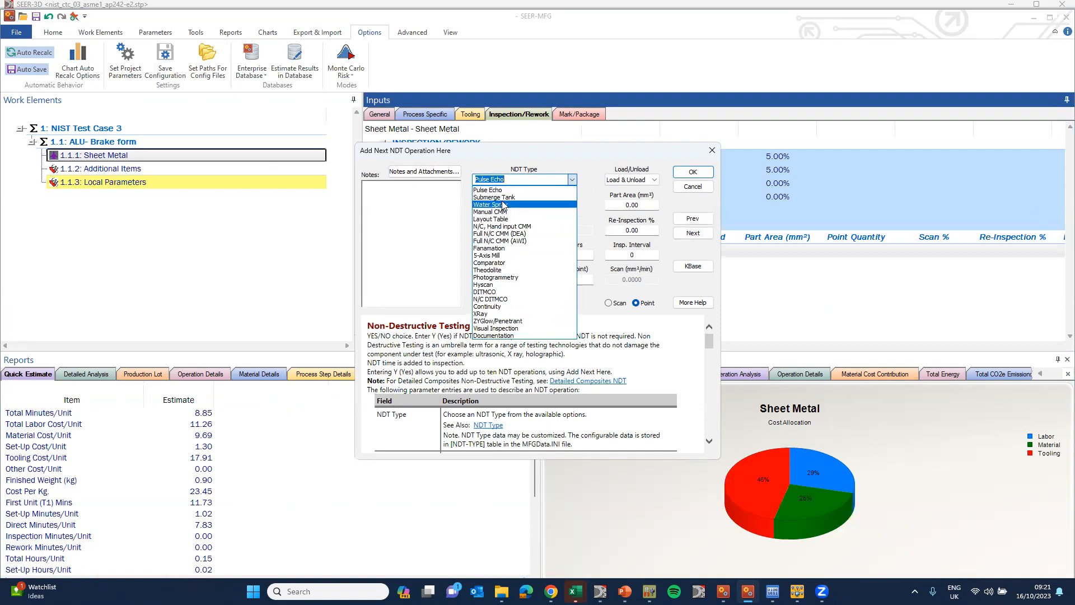
{"action": "left_click", "coordinate": [715, 151]}
{"action": "left_click", "coordinate": [715, 150]}
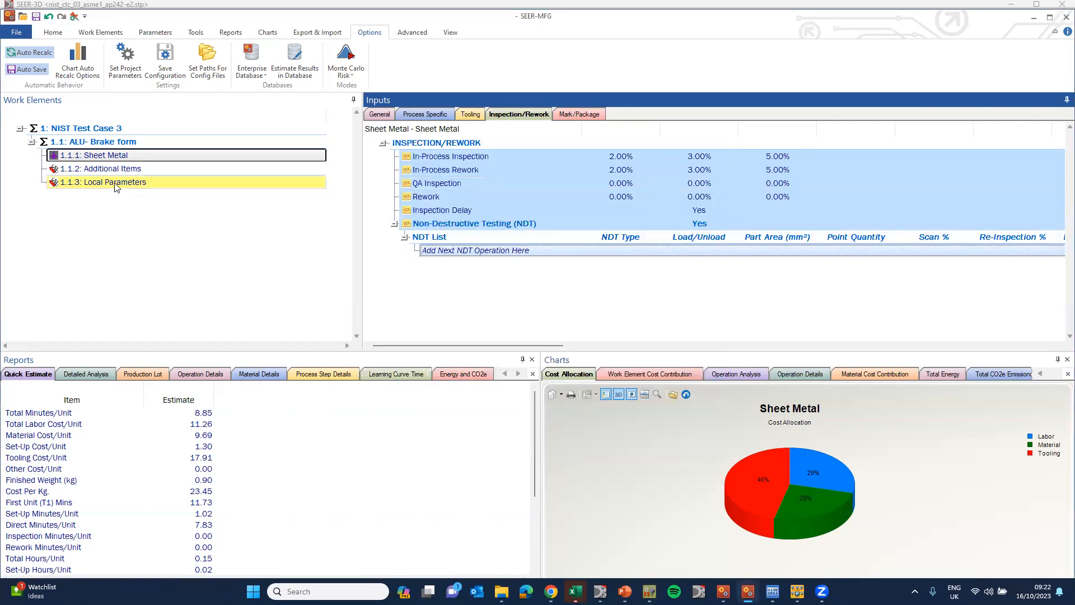
Step: Examine the process-specific inputs of the Additional Items and Local Parameters elements, including the part geometry parameters and additional cost items
{"action": "left_click", "coordinate": [112, 169]}
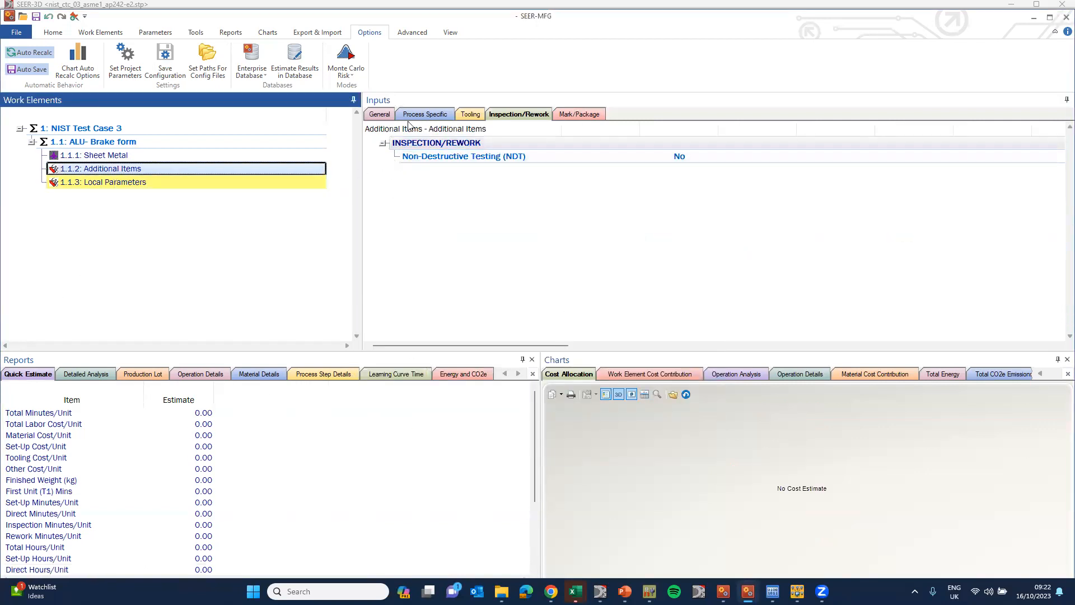
{"action": "left_click", "coordinate": [424, 113]}
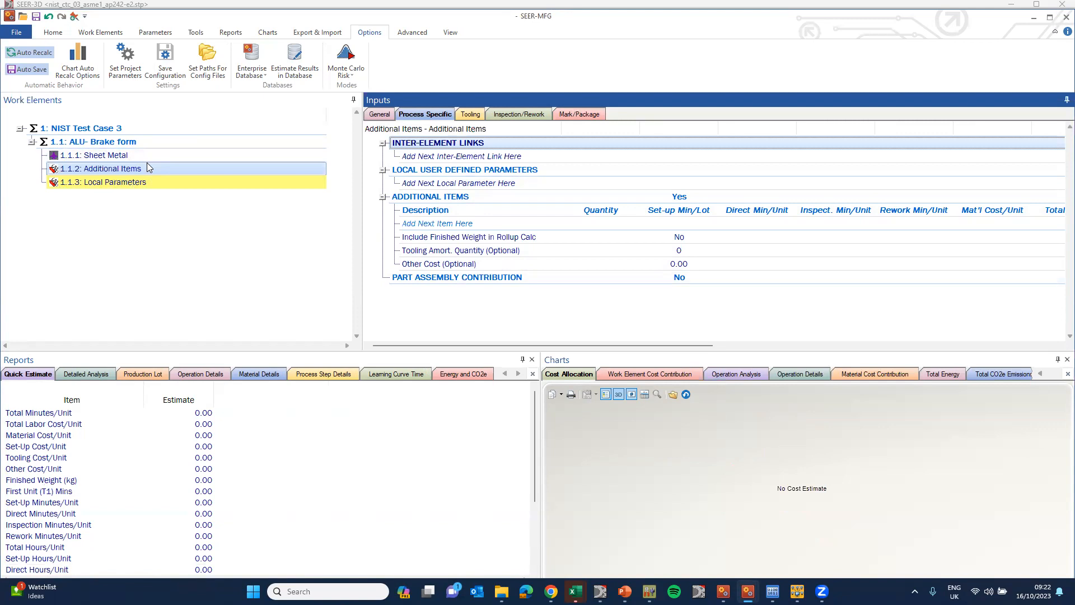
{"action": "left_click", "coordinate": [111, 182]}
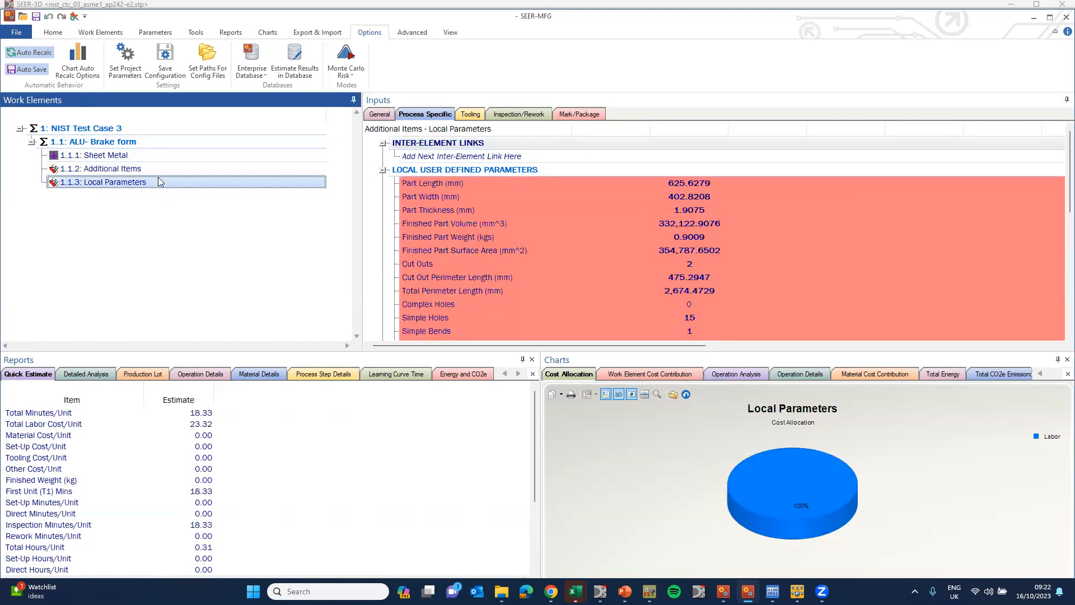
{"action": "scroll", "coordinate": [756, 191], "scroll_direction": "down", "scroll_amount": 8}
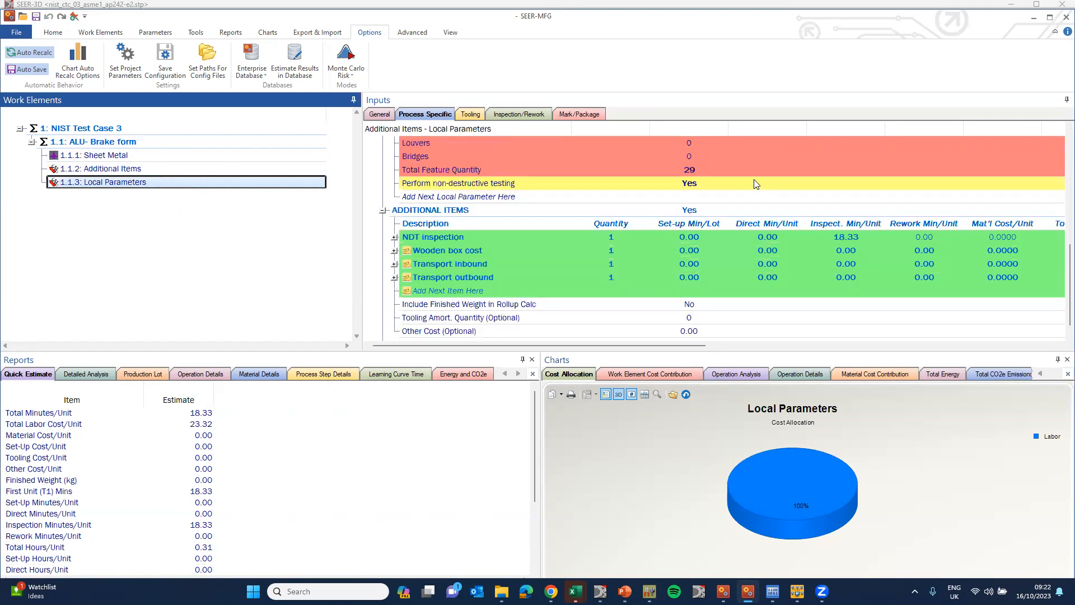
{"action": "scroll", "coordinate": [753, 179], "scroll_direction": "up", "scroll_amount": 8}
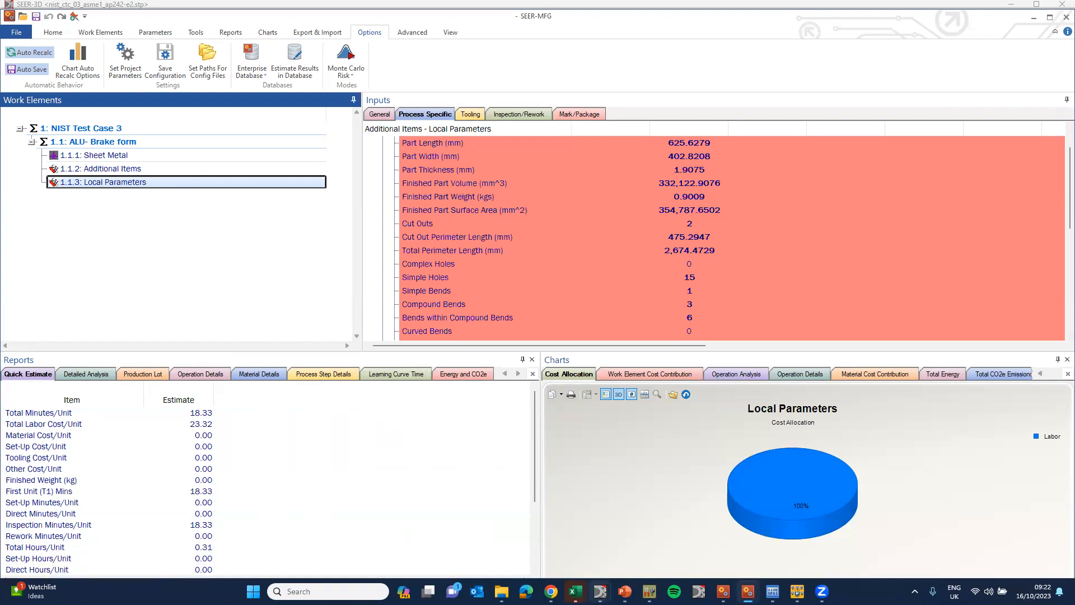
Step: Switch to the nist_ctc_03 model in SEER-3D and examine the NIST Test Case 3 part's PMI annotations on the model
{"action": "left_click", "coordinate": [601, 591]}
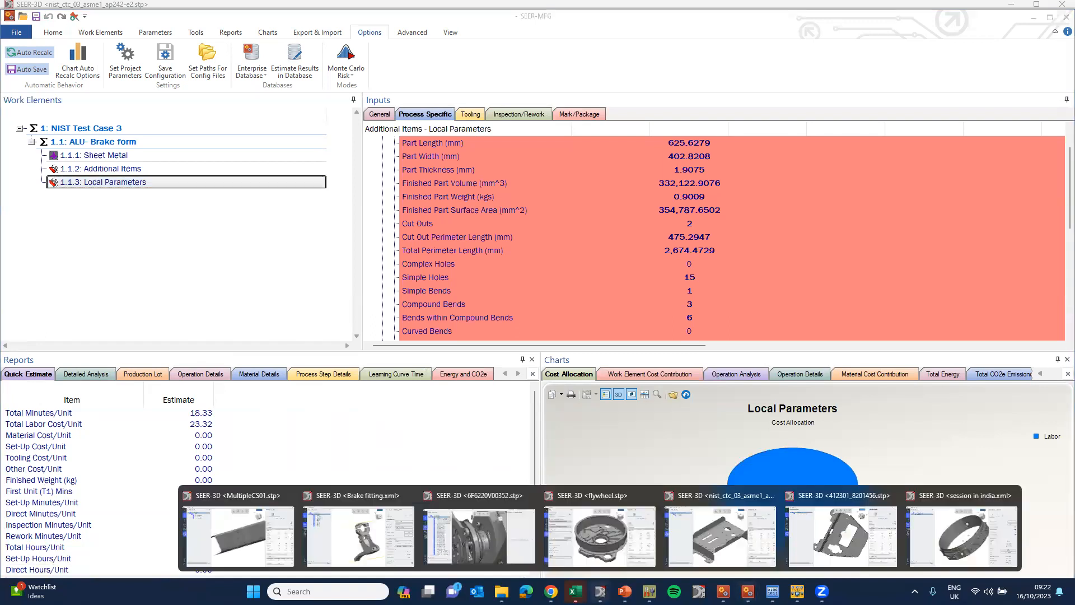
{"action": "left_click", "coordinate": [729, 542]}
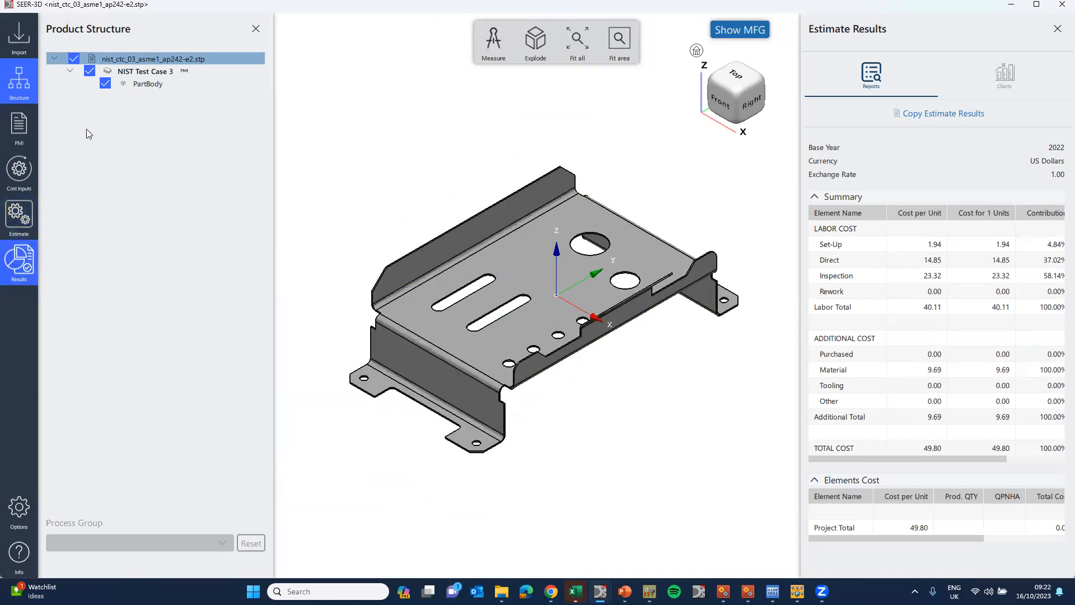
{"action": "left_click", "coordinate": [22, 128]}
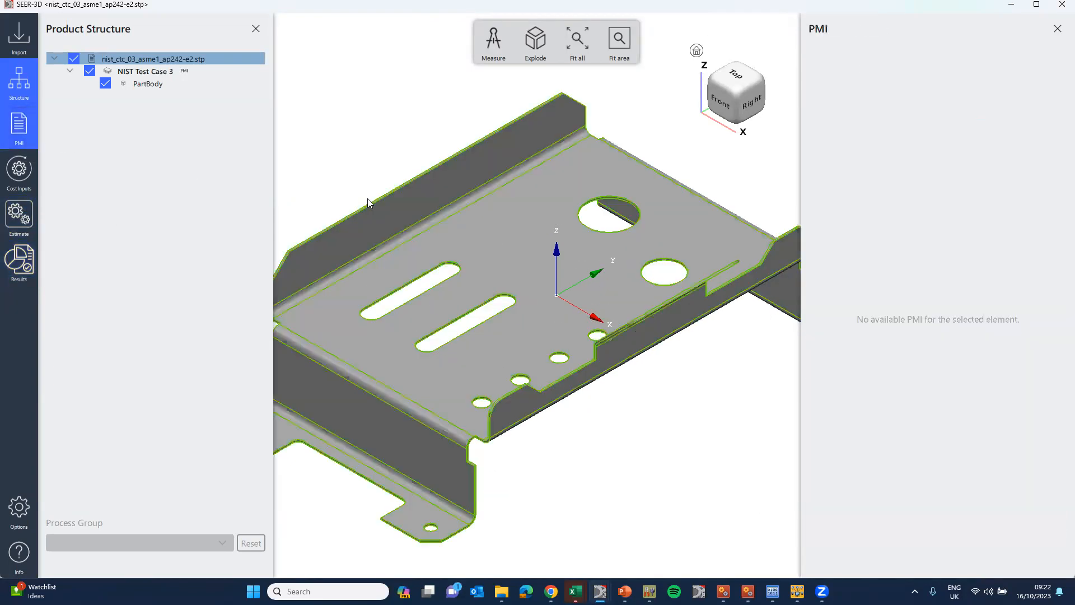
{"action": "left_click", "coordinate": [143, 73]}
{"action": "left_click_drag", "start_coordinate": [627, 365], "coordinate": [911, 437]}
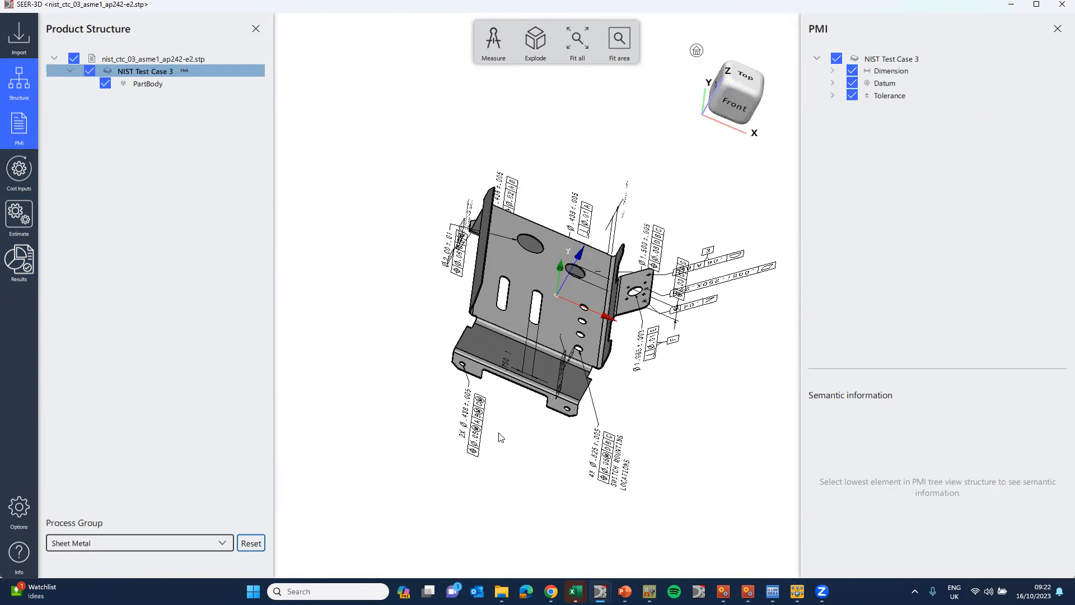
{"action": "left_click_drag", "start_coordinate": [505, 443], "coordinate": [579, 293]}
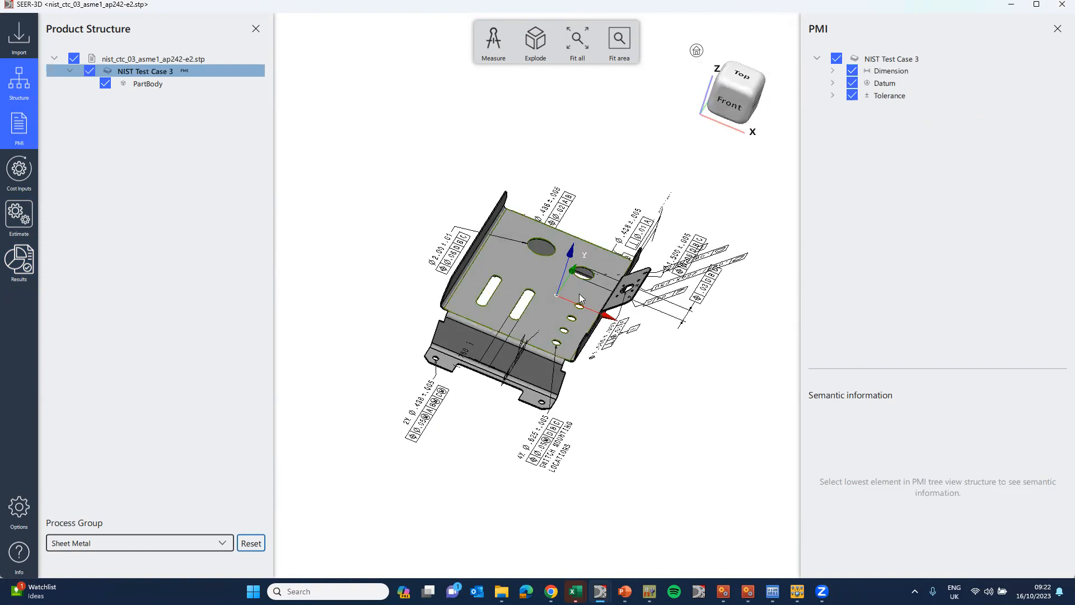
{"action": "scroll", "coordinate": [587, 263], "scroll_direction": "up", "scroll_amount": 4}
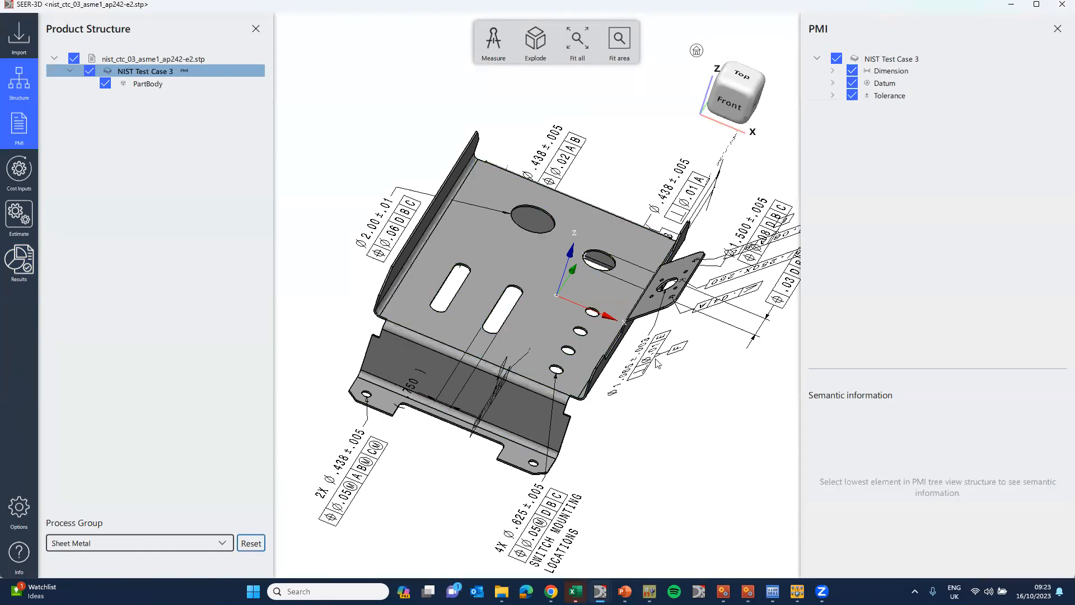
Step: Switch to the flywheel.stp model in SEER-3D and display the cost inputs of Part1
{"action": "mouse_move", "coordinate": [625, 592]}
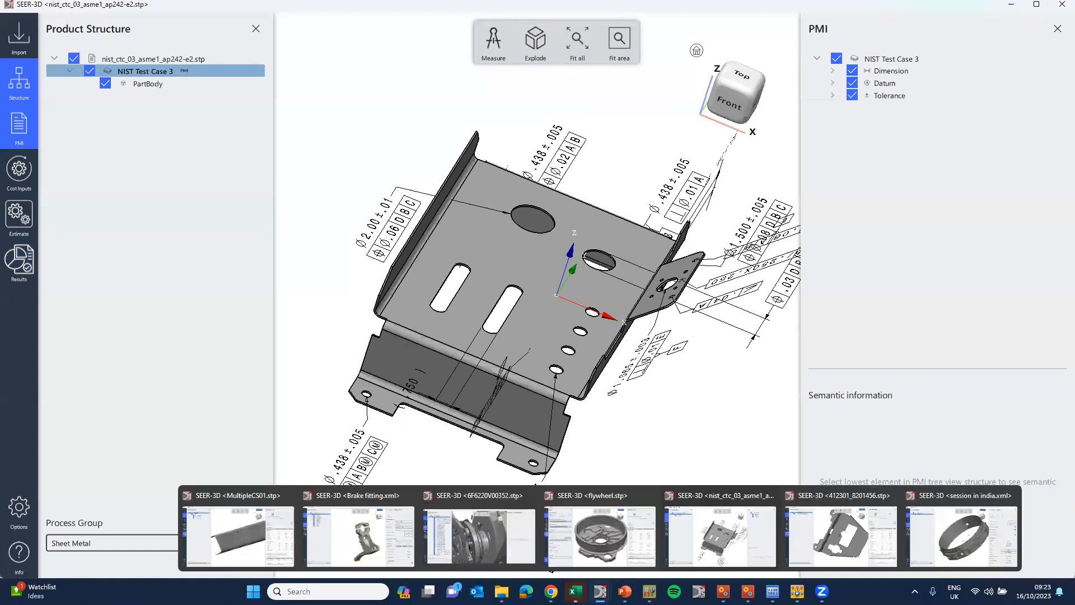
{"action": "left_click", "coordinate": [597, 536]}
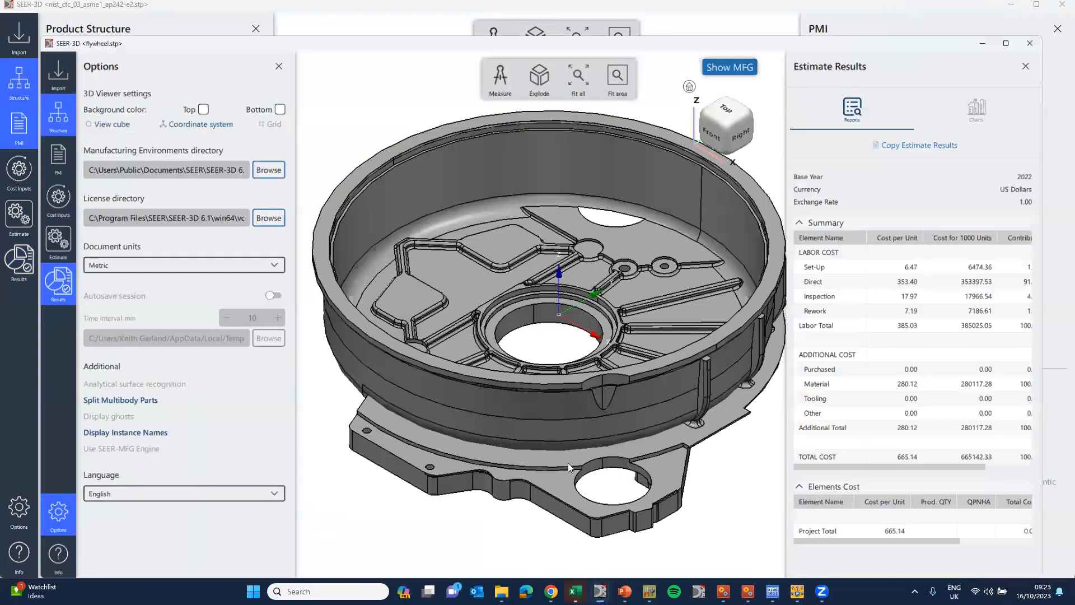
{"action": "left_click", "coordinate": [22, 84]}
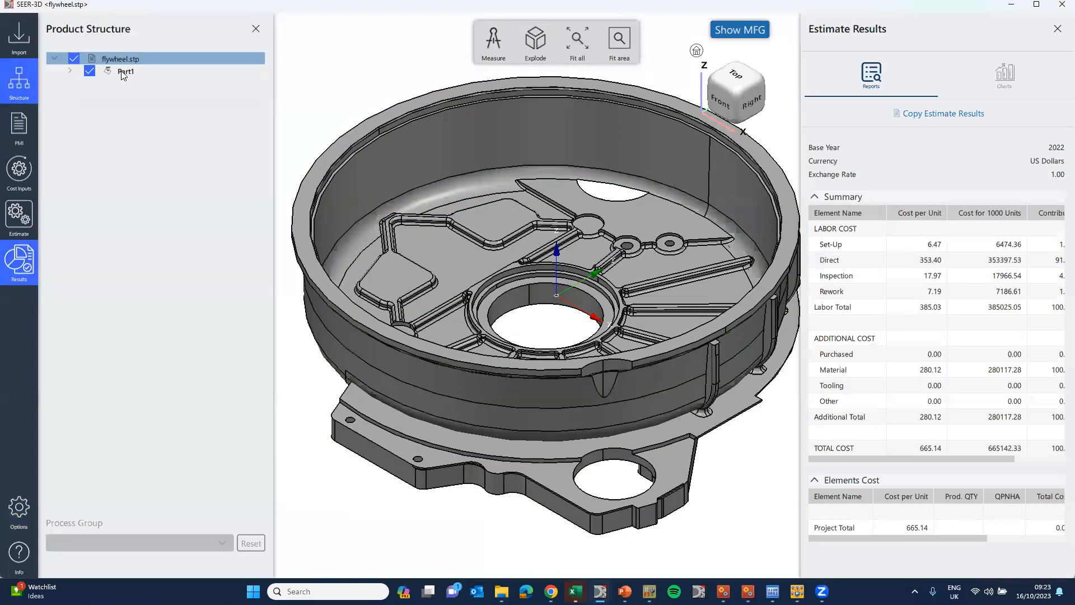
{"action": "left_click", "coordinate": [124, 71]}
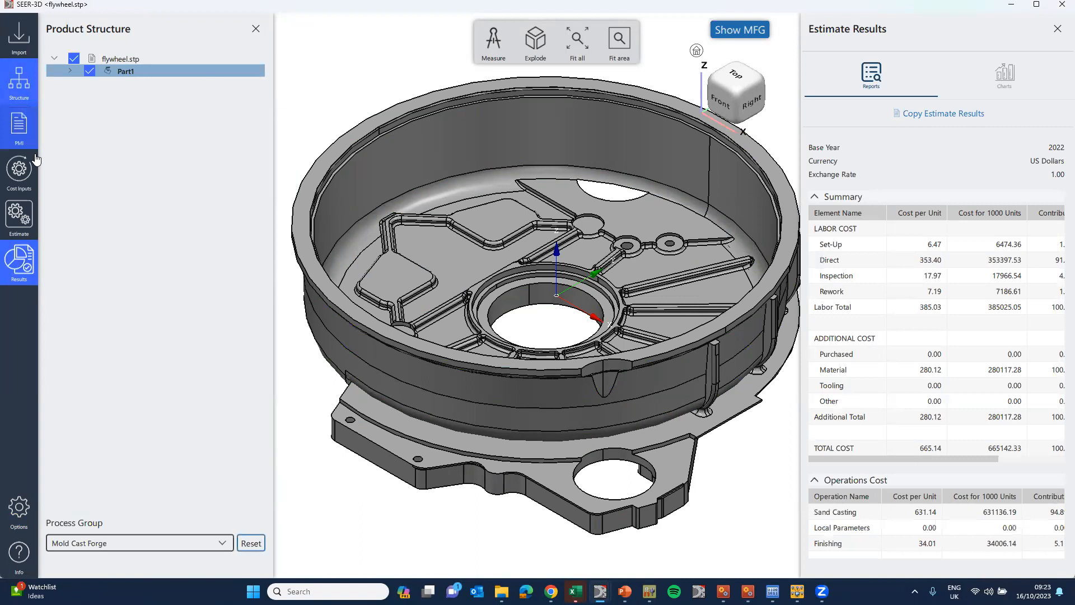
{"action": "left_click", "coordinate": [24, 178]}
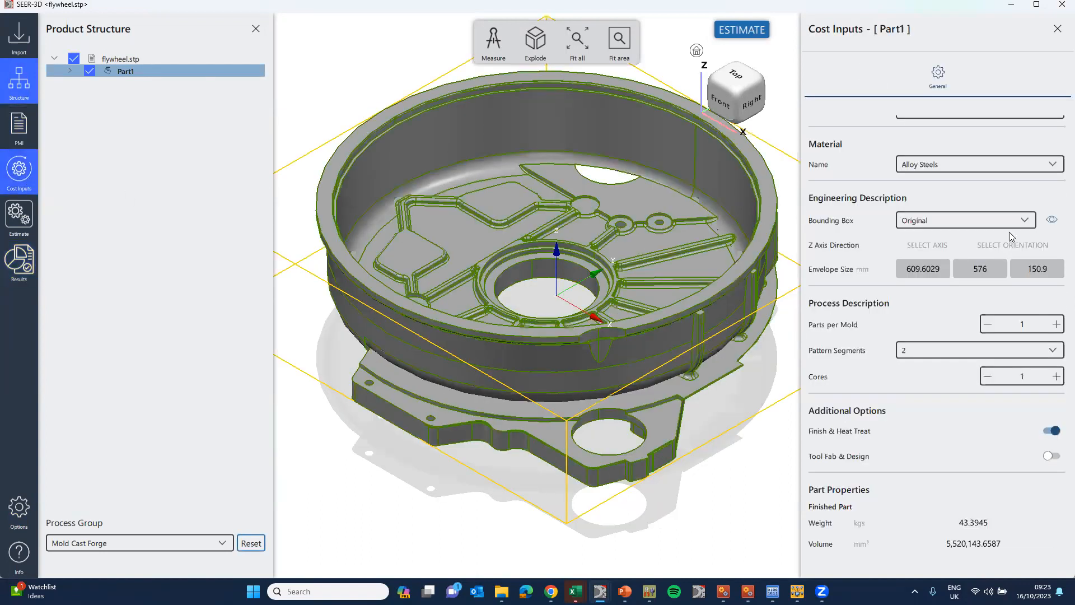
{"action": "scroll", "coordinate": [1009, 232], "scroll_direction": "up", "scroll_amount": 5}
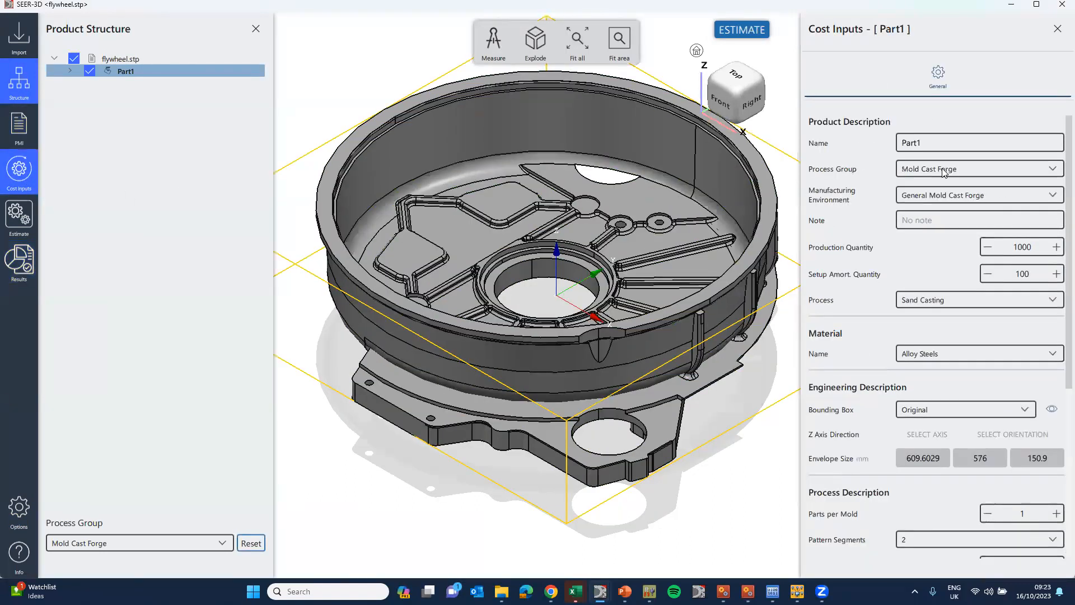
Step: Examine the process group, manufacturing environment and process options available for Part1, along with its remaining cost inputs and part properties
{"action": "left_click", "coordinate": [119, 545]}
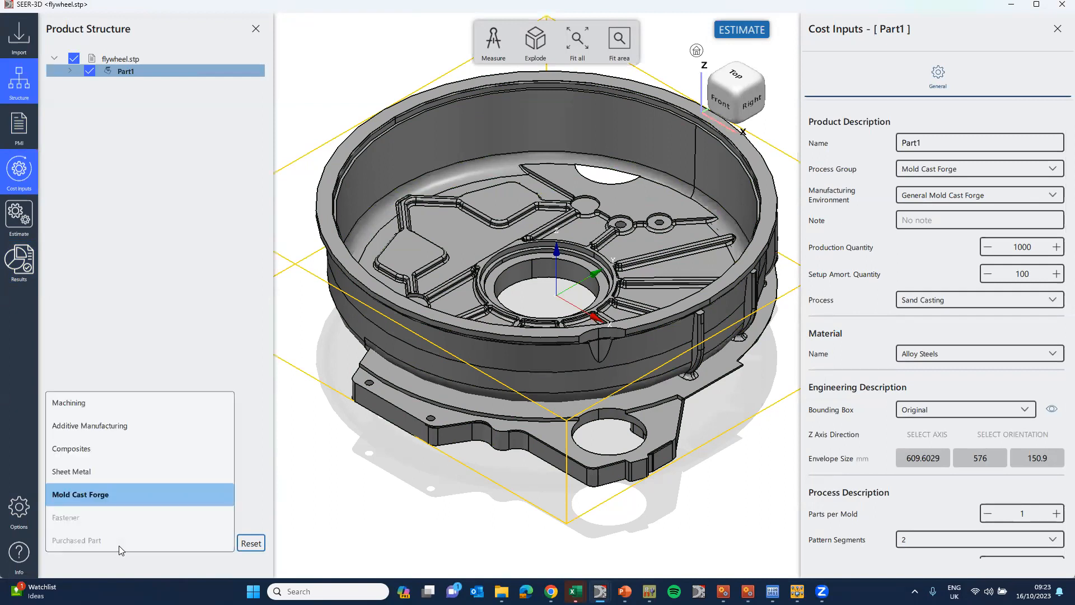
{"action": "left_click", "coordinate": [1051, 171]}
{"action": "left_click", "coordinate": [1052, 172]}
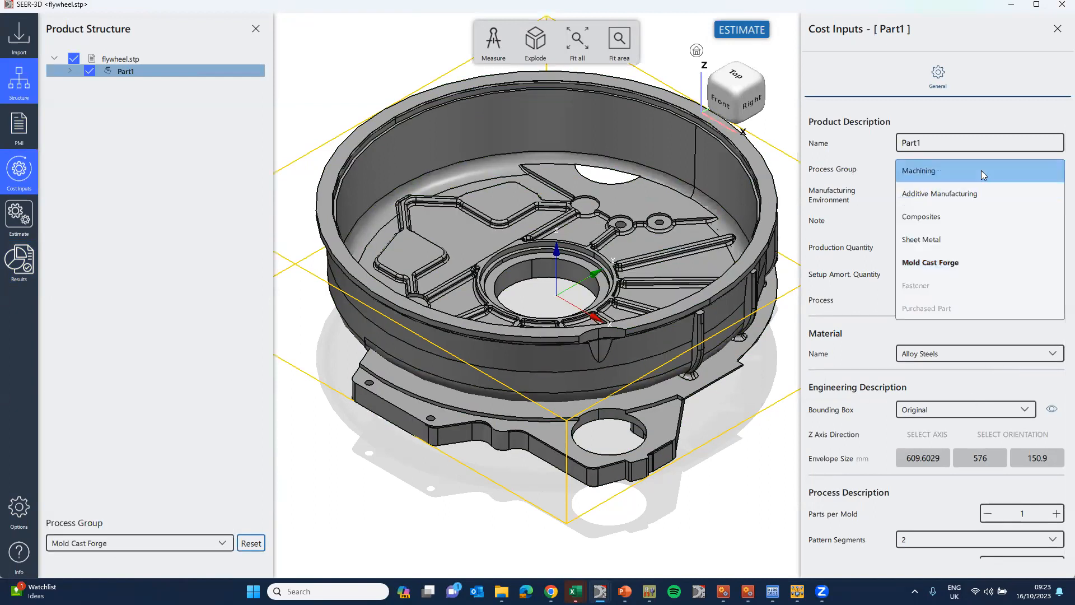
{"action": "left_click", "coordinate": [978, 262]}
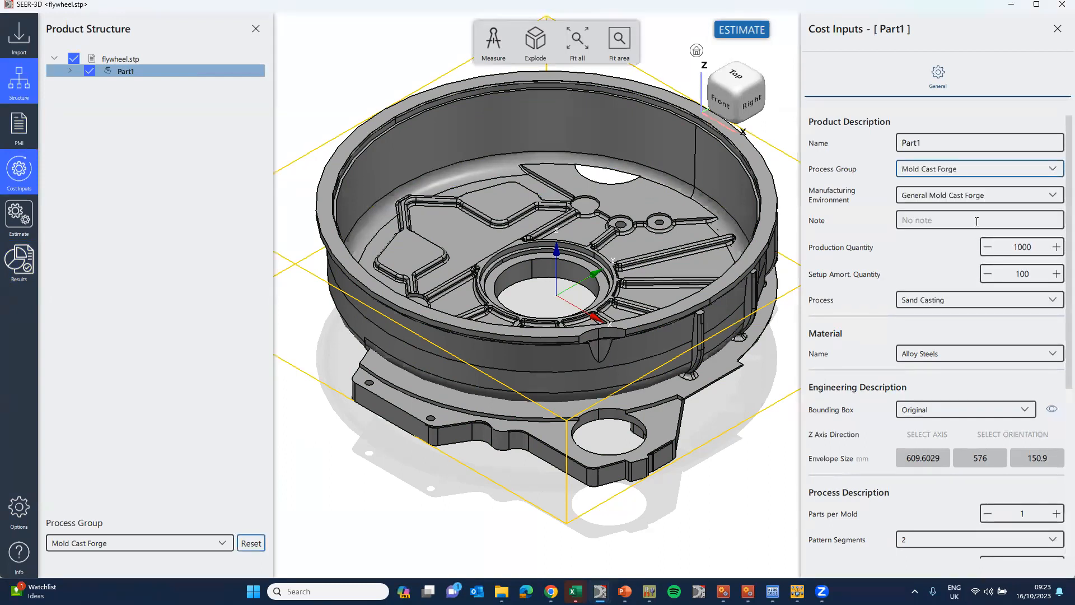
{"action": "left_click", "coordinate": [977, 195]}
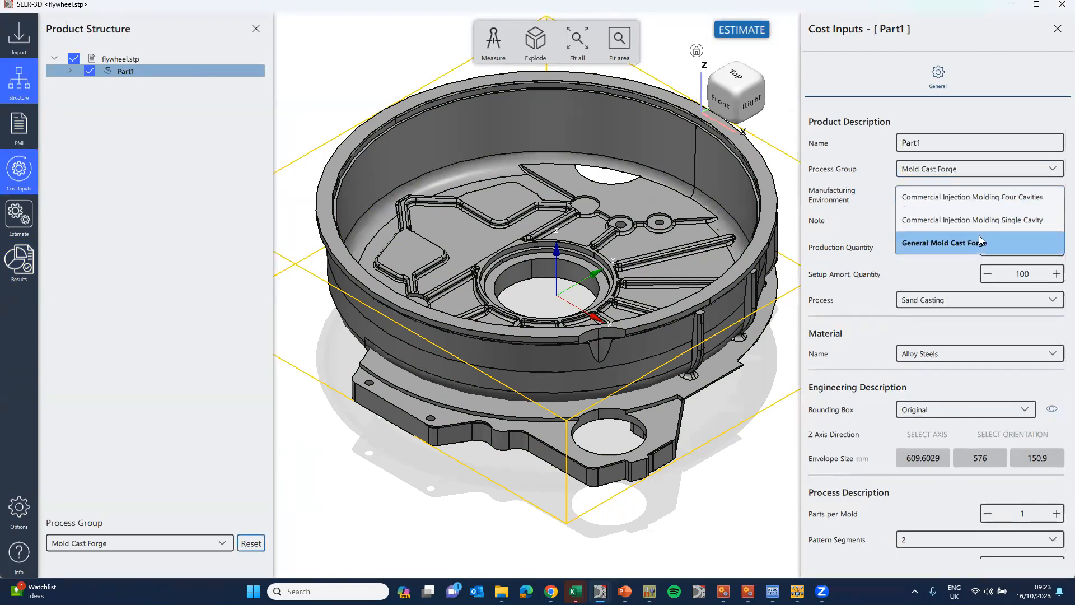
{"action": "left_click", "coordinate": [953, 301]}
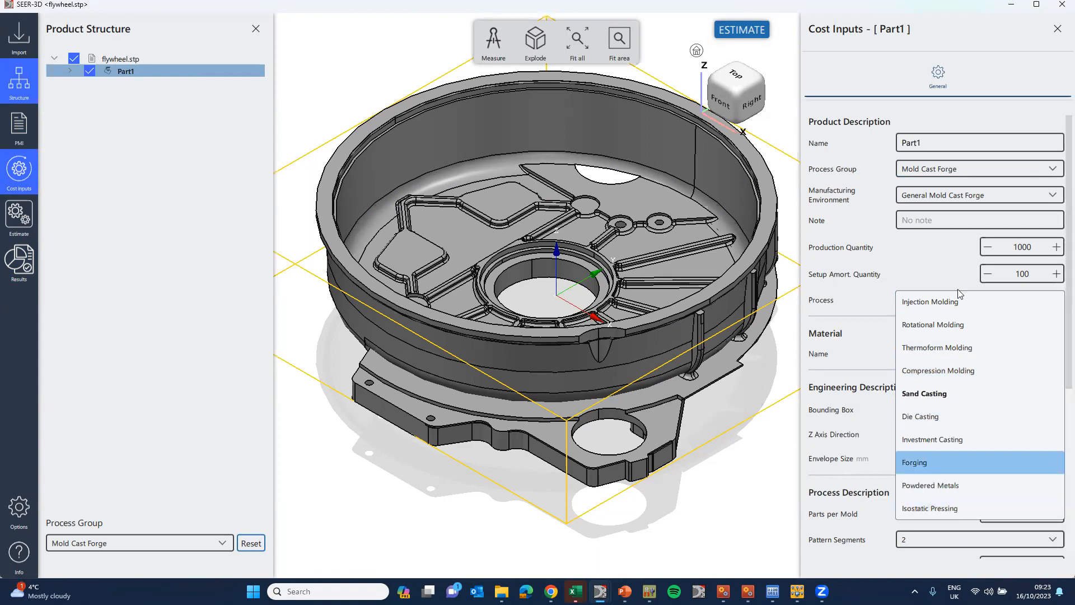
{"action": "left_click", "coordinate": [950, 248]}
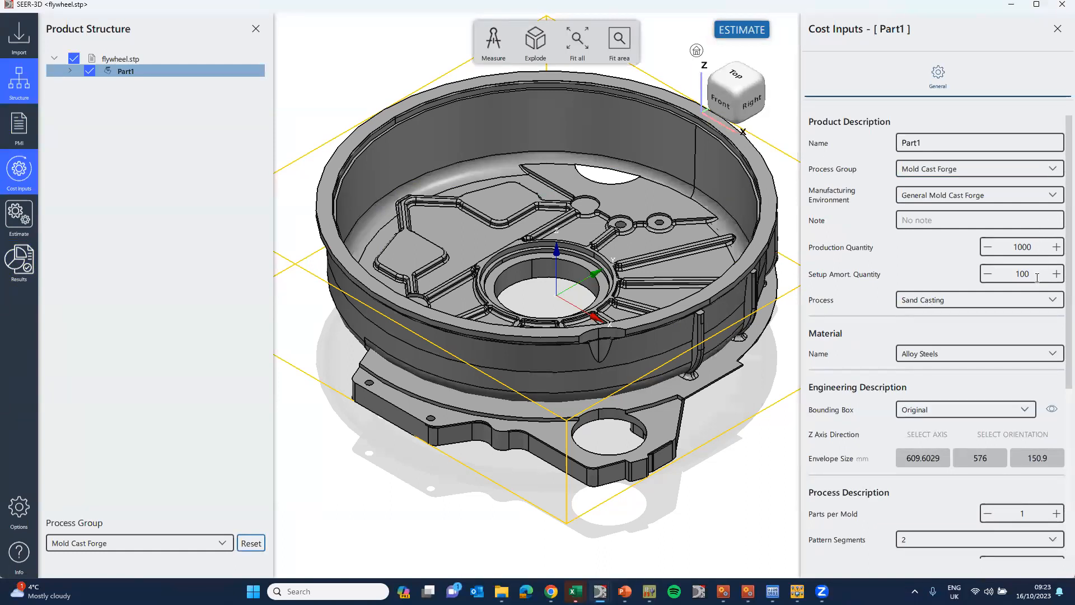
{"action": "scroll", "coordinate": [963, 356], "scroll_direction": "down", "scroll_amount": 5}
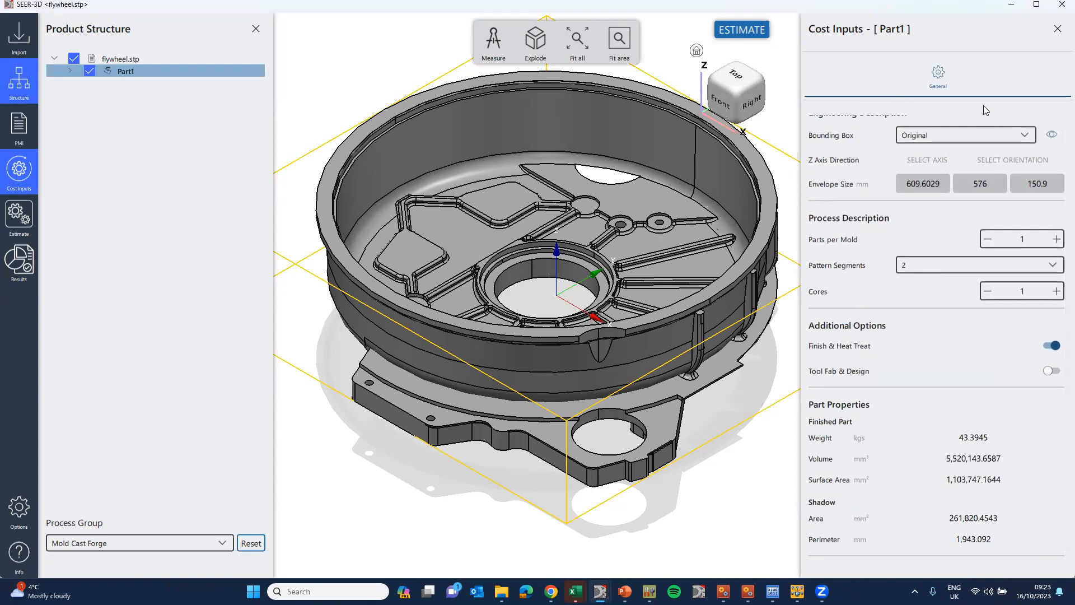
Step: Run the cost estimate for Part1 and examine the Sand Casting element's general and process-specific inputs in SEER-MFG
{"action": "left_click", "coordinate": [747, 31]}
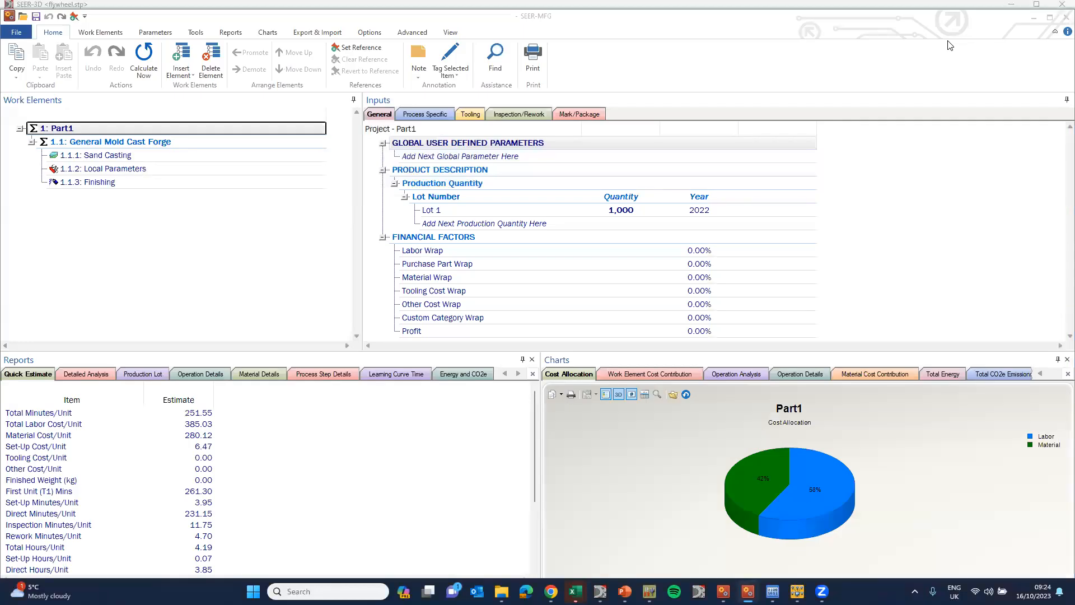
{"action": "left_click", "coordinate": [71, 156]}
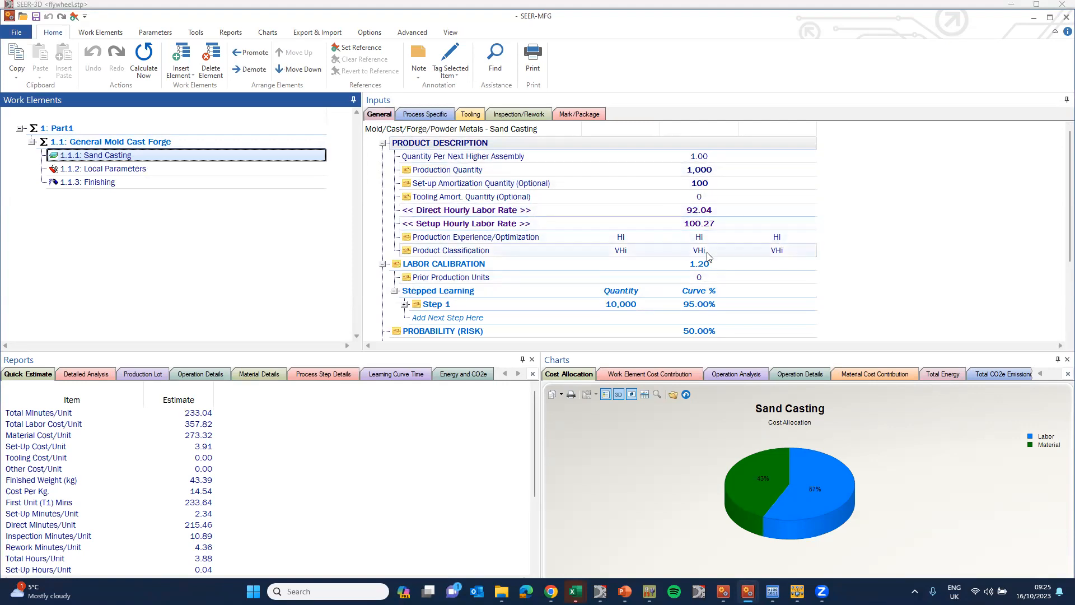
{"action": "left_click", "coordinate": [432, 116]}
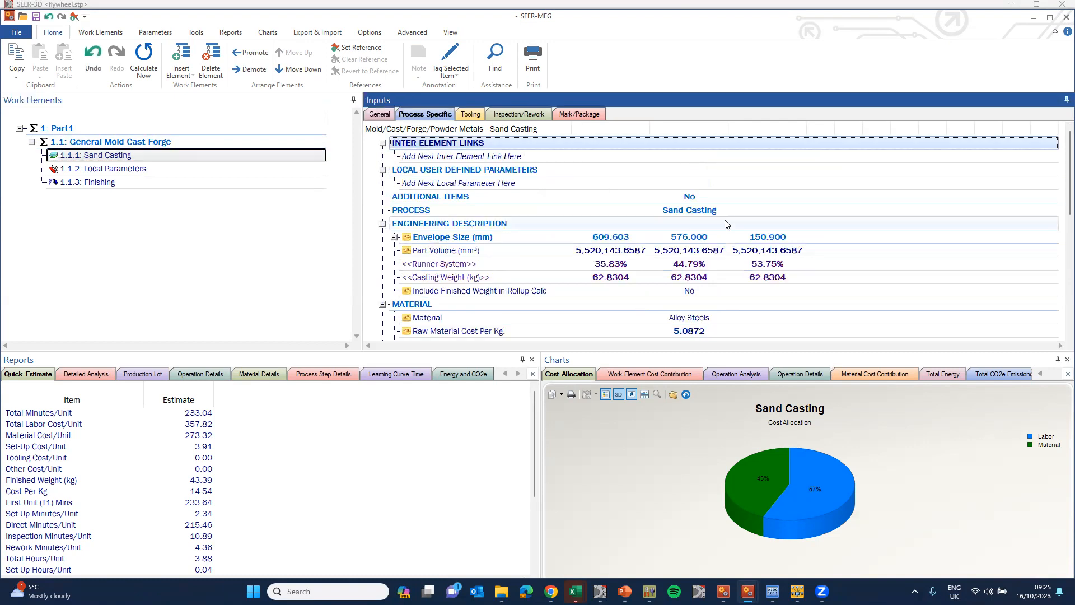
{"action": "left_click", "coordinate": [701, 208]}
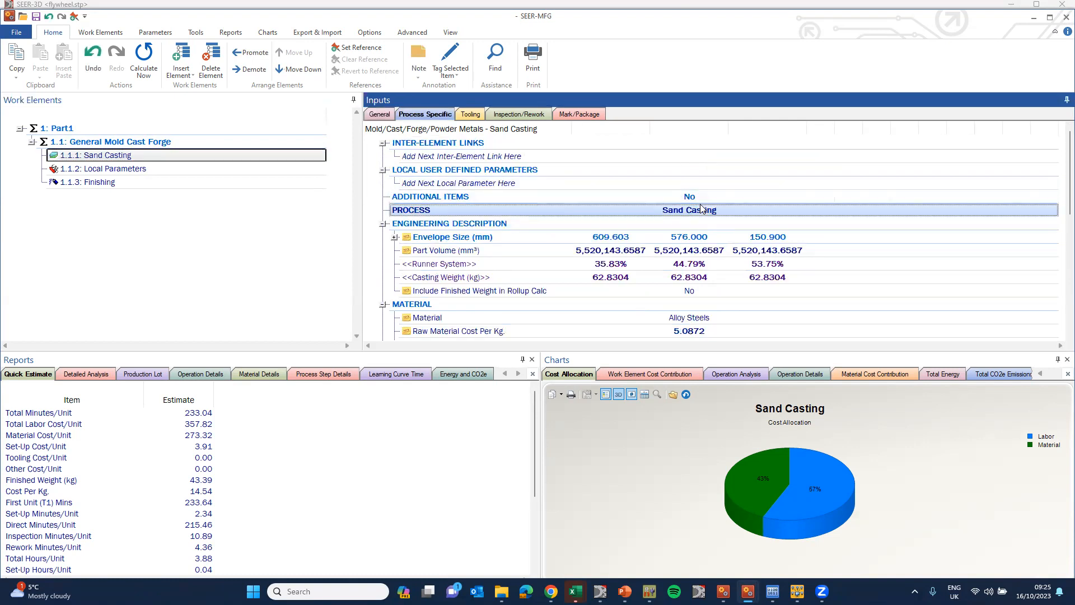
{"action": "scroll", "coordinate": [671, 203], "scroll_direction": "down", "scroll_amount": 1}
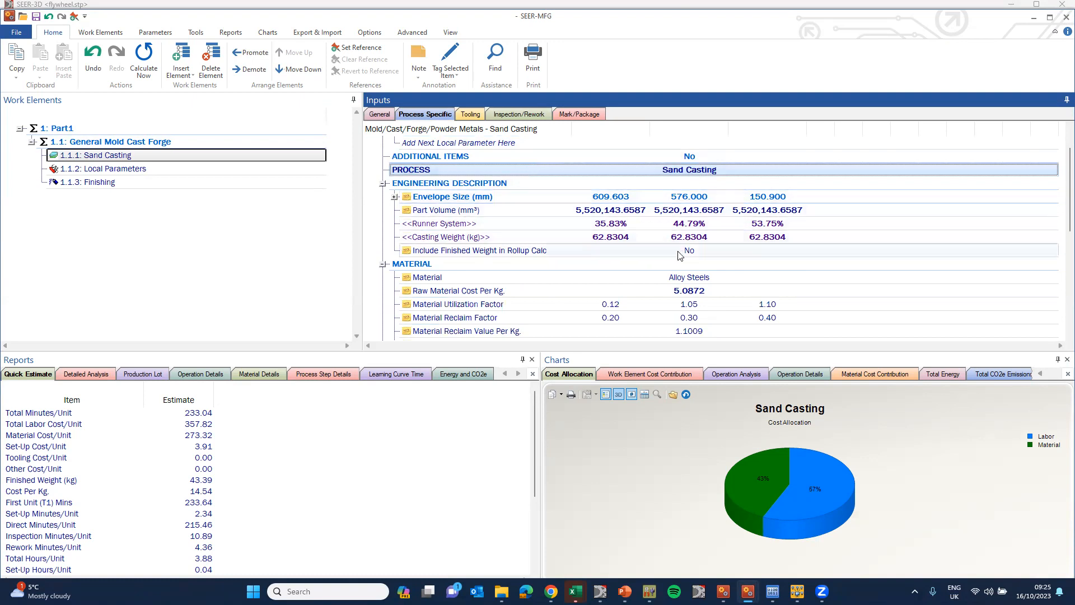
{"action": "scroll", "coordinate": [680, 239], "scroll_direction": "down", "scroll_amount": 1}
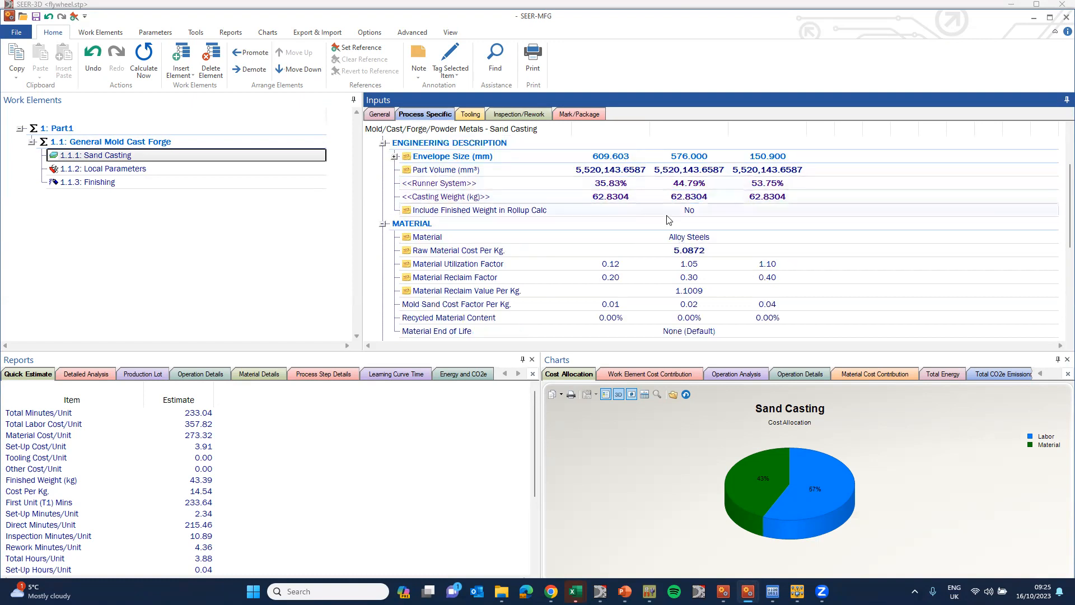
{"action": "scroll", "coordinate": [668, 220], "scroll_direction": "down", "scroll_amount": 5}
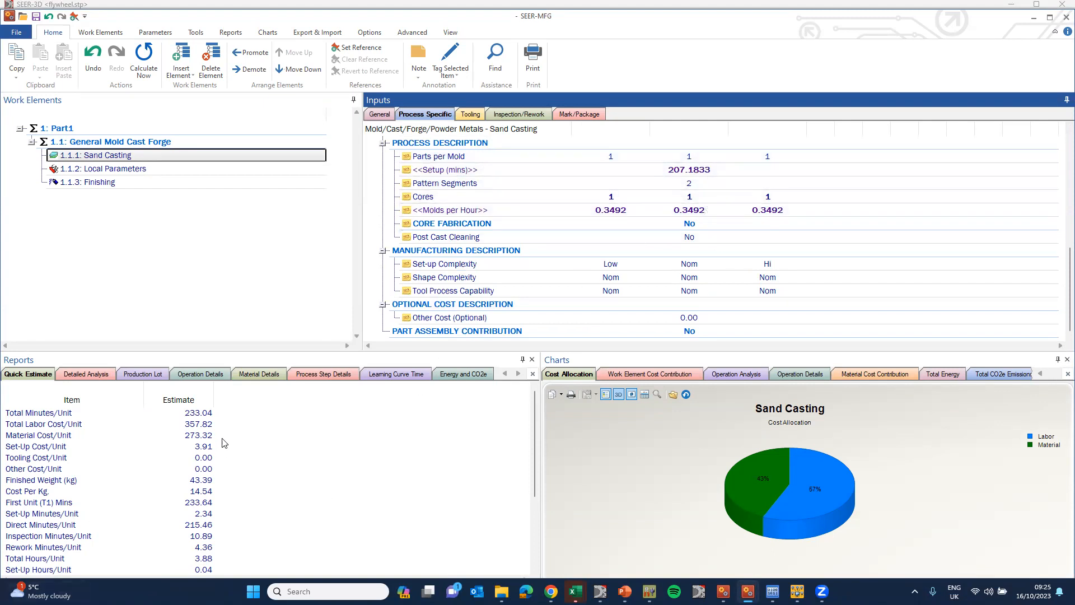
Step: Examine the Detailed Analysis report of the Sand Casting element, from labor and additional costs down to the tooling cost items
{"action": "left_click", "coordinate": [88, 376]}
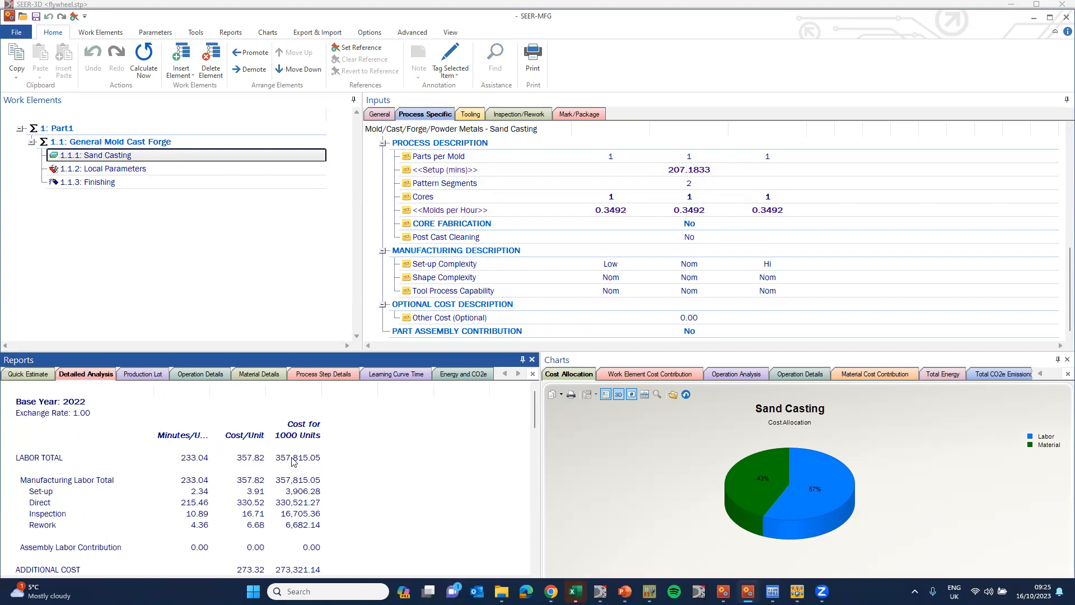
{"action": "scroll", "coordinate": [287, 461], "scroll_direction": "down", "scroll_amount": 2}
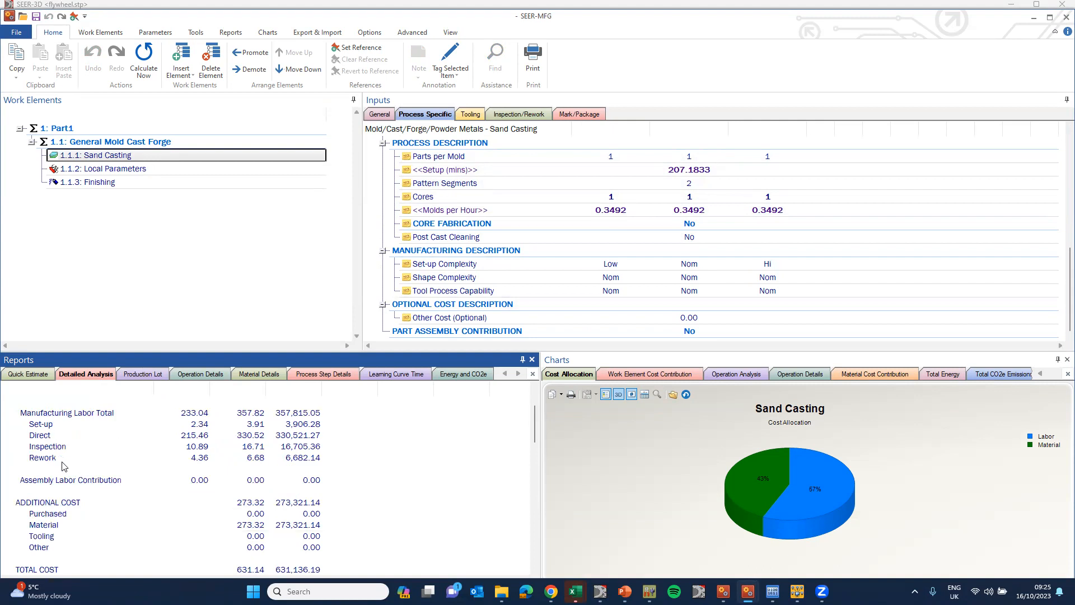
{"action": "scroll", "coordinate": [185, 502], "scroll_direction": "down", "scroll_amount": 15}
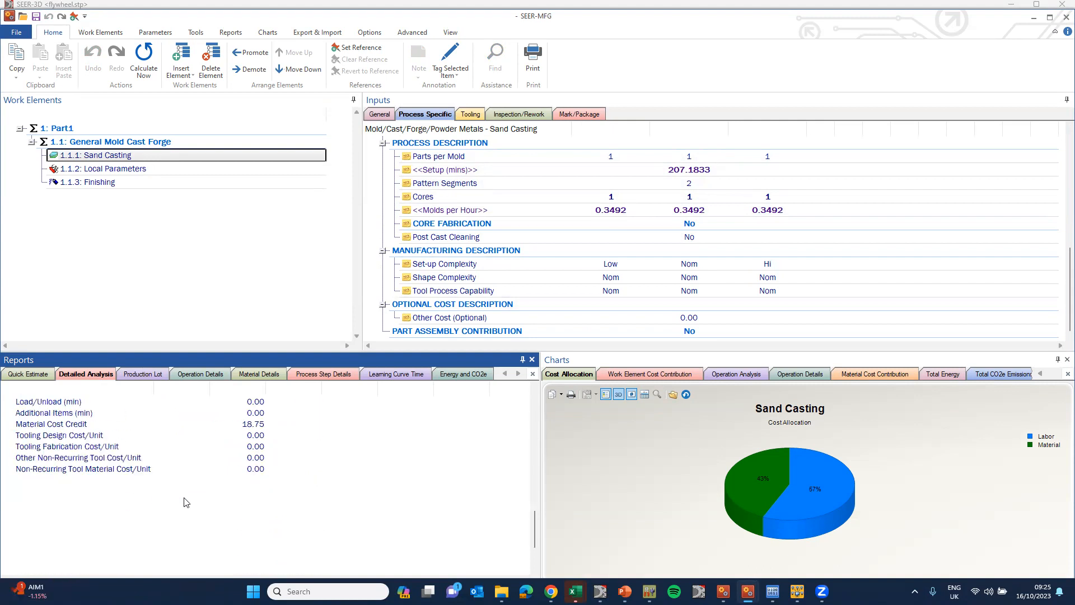
{"action": "scroll", "coordinate": [186, 502], "scroll_direction": "up", "scroll_amount": 17}
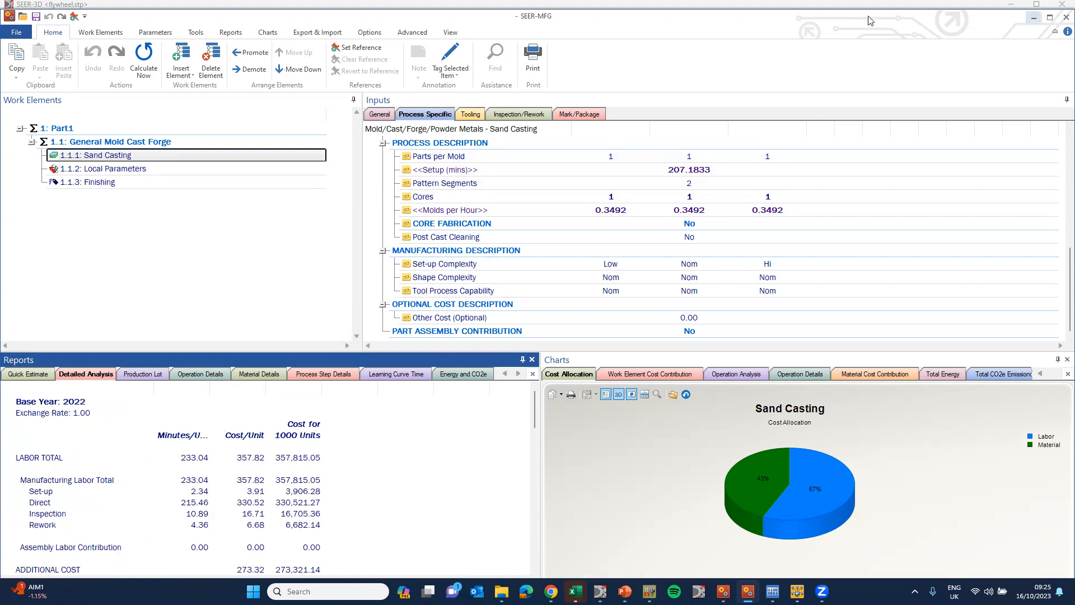
Step: Insert a Machining work element named Tooling Holes after Finishing at the same level, with common parameters copied
{"action": "left_click", "coordinate": [1050, 20]}
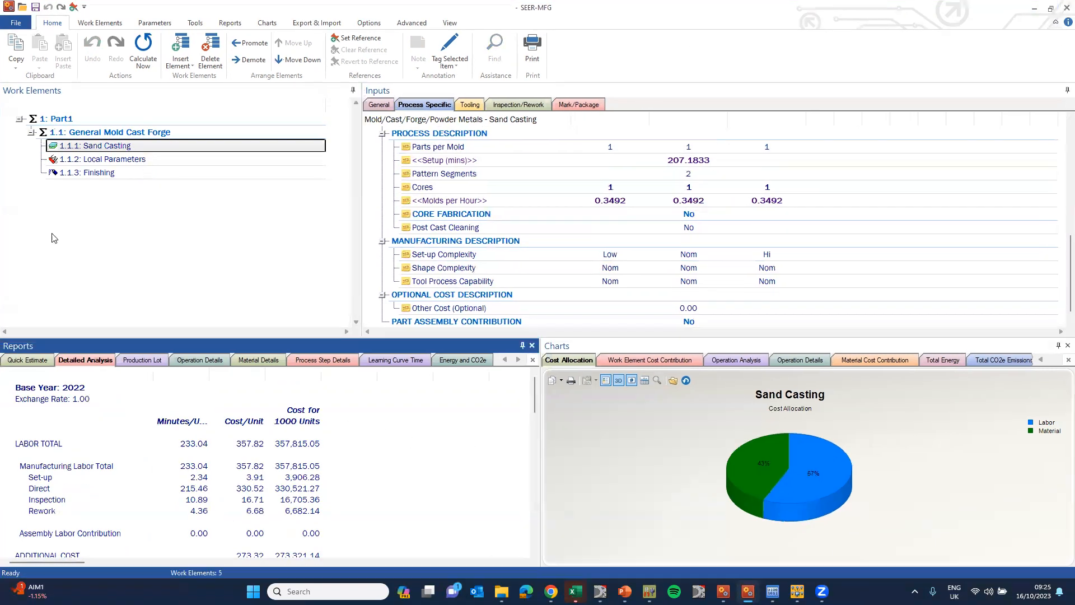
{"action": "left_click", "coordinate": [90, 173]}
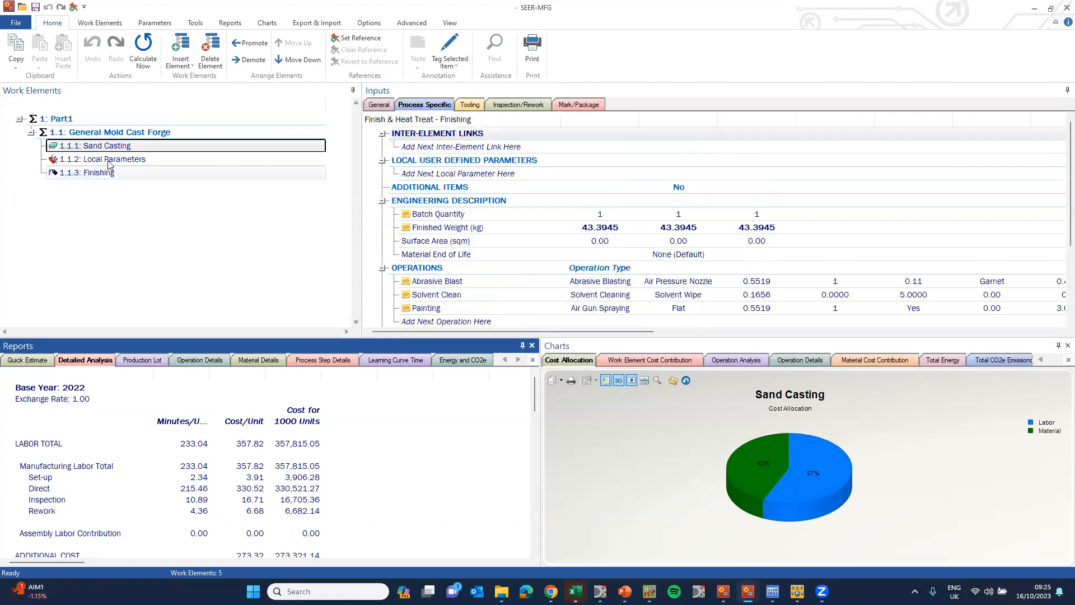
{"action": "left_click", "coordinate": [189, 45]}
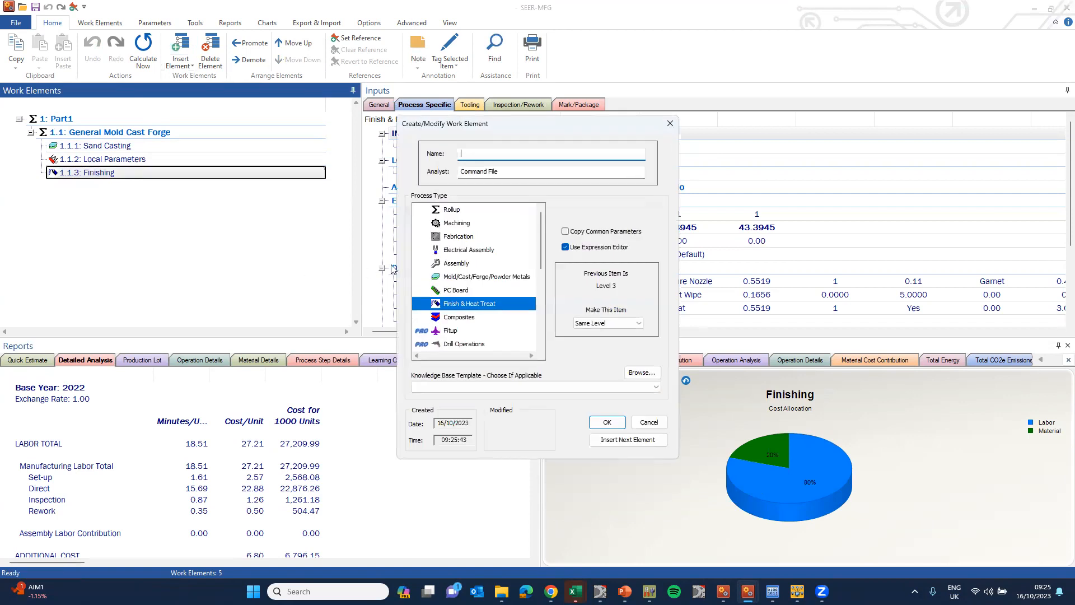
{"action": "left_click", "coordinate": [458, 224]}
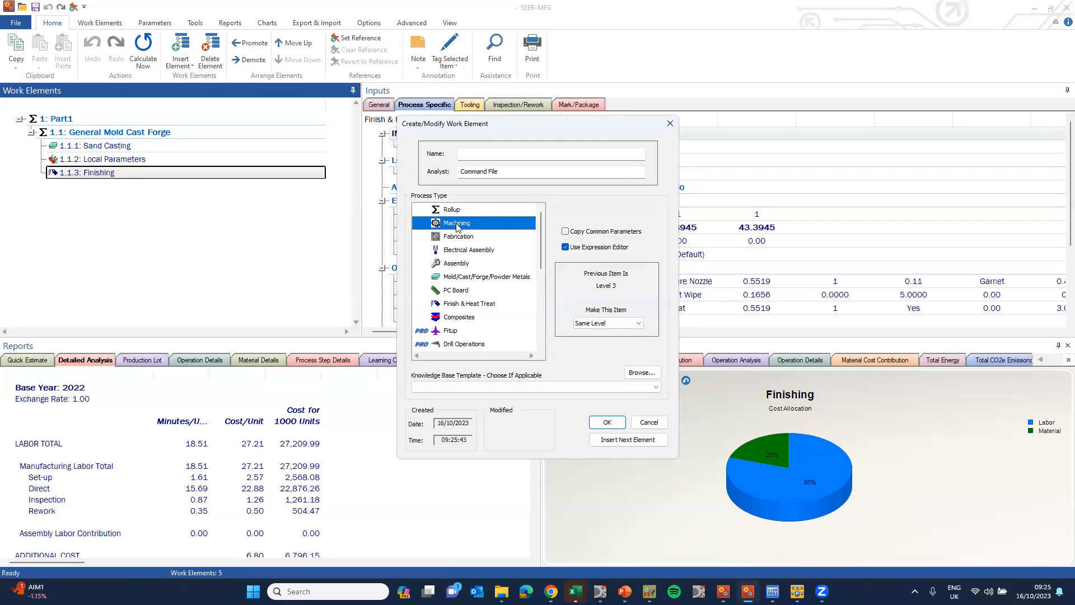
{"action": "left_click", "coordinate": [479, 153]}
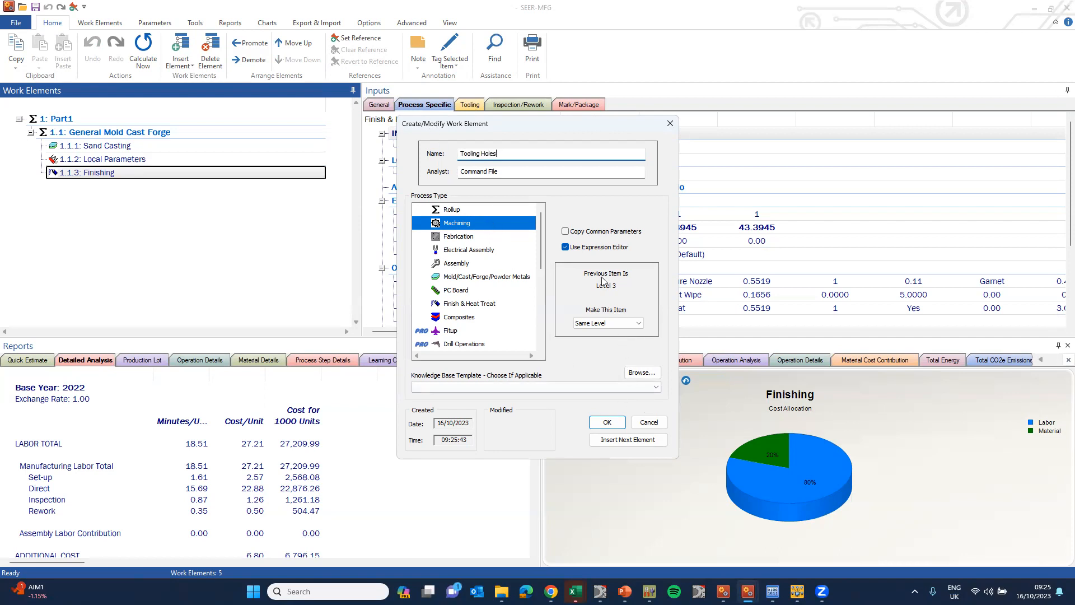
{"action": "left_click", "coordinate": [565, 231]}
{"action": "left_click", "coordinate": [614, 421]}
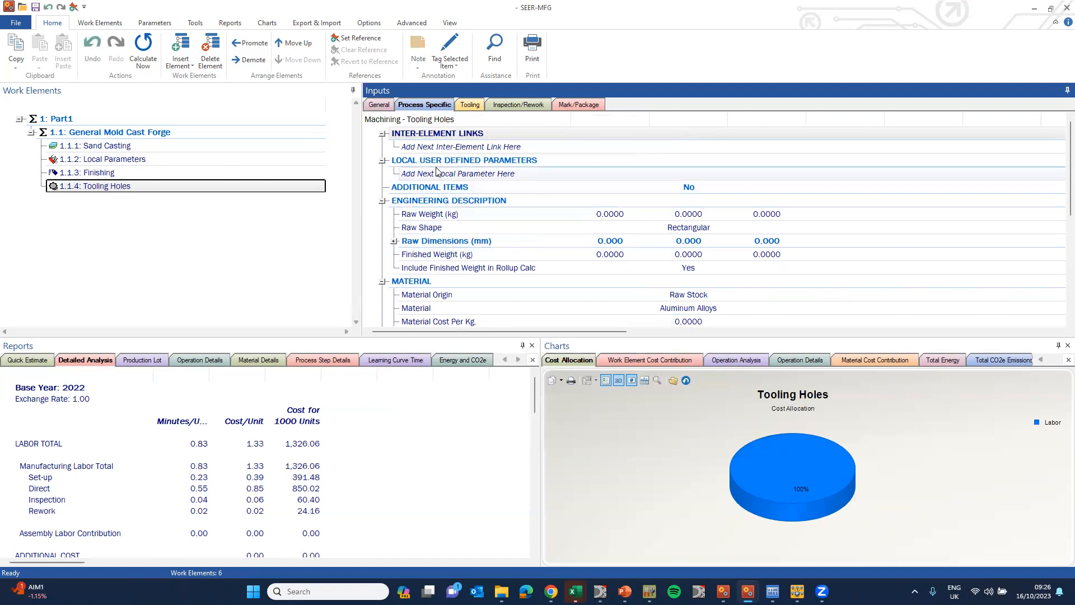
Step: Begin a new operation in the Tooling Holes element with operation type Drill and the description Tooling Holes
{"action": "left_click", "coordinate": [385, 102]}
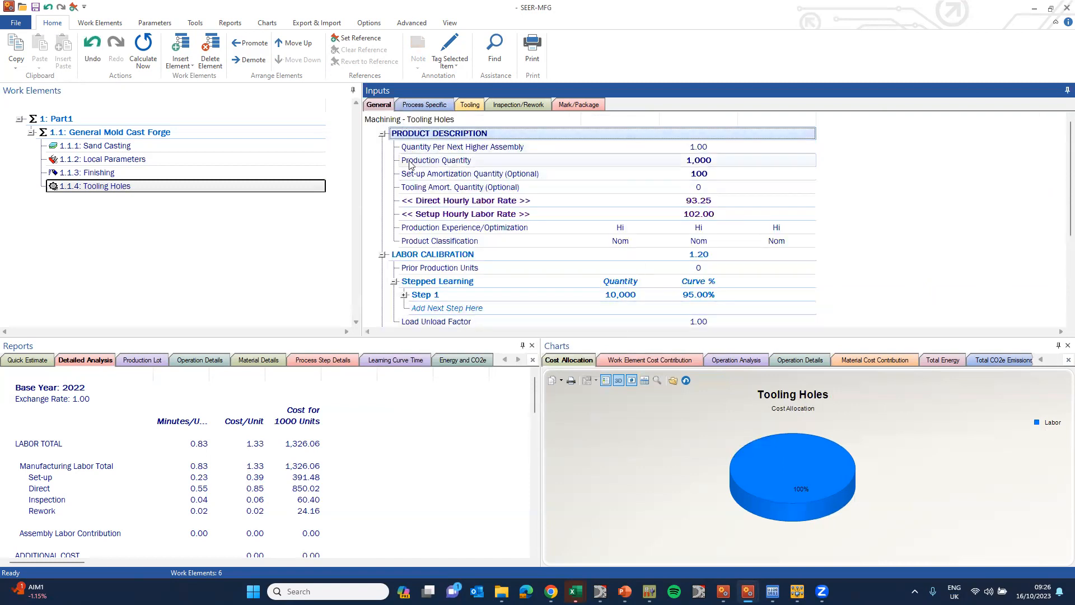
{"action": "left_click", "coordinate": [435, 105]}
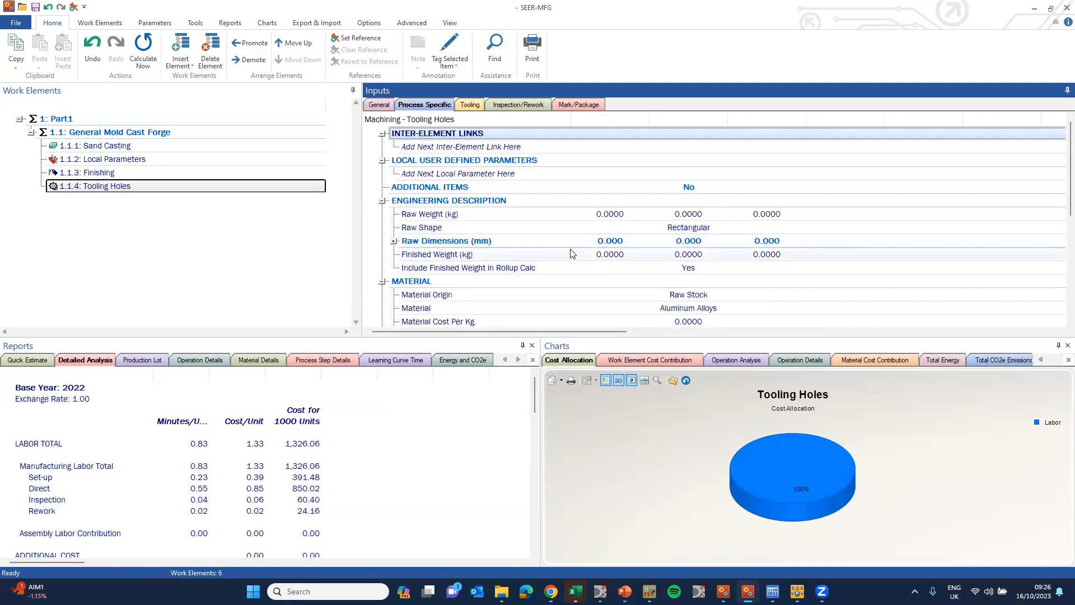
{"action": "scroll", "coordinate": [607, 228], "scroll_direction": "down", "scroll_amount": 1}
{"action": "scroll", "coordinate": [610, 235], "scroll_direction": "down", "scroll_amount": 3}
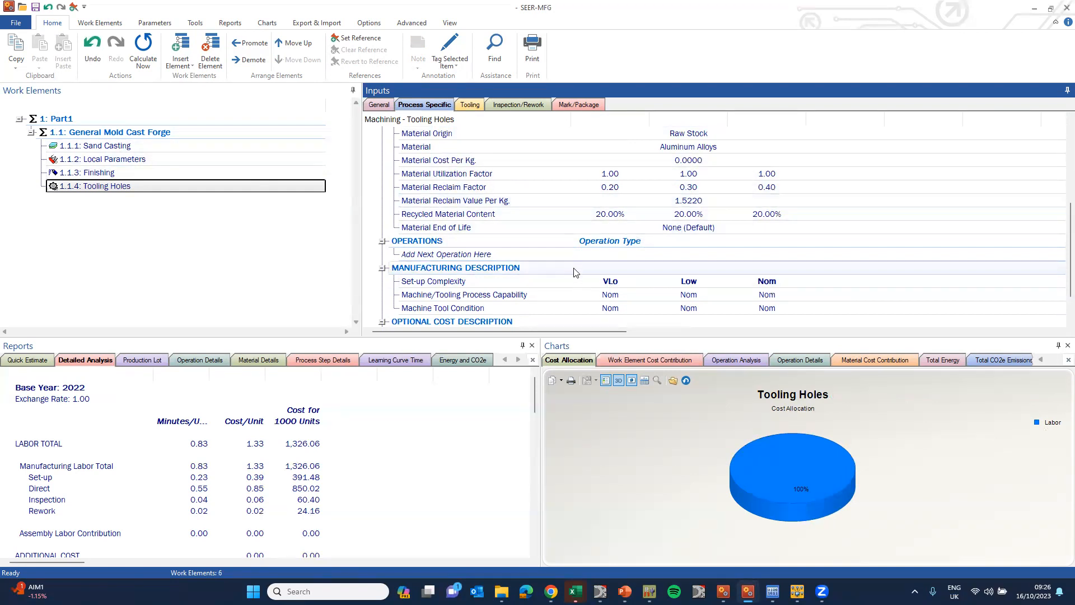
{"action": "left_click", "coordinate": [476, 255]}
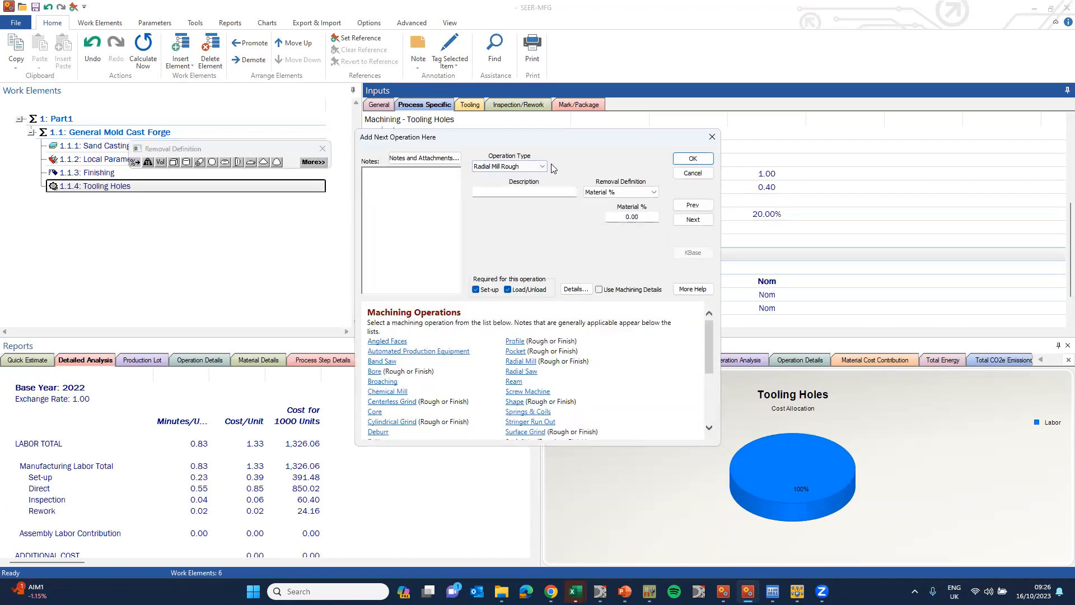
{"action": "left_click", "coordinate": [542, 167]}
{"action": "left_click_drag", "start_coordinate": [542, 205], "coordinate": [557, 298]}
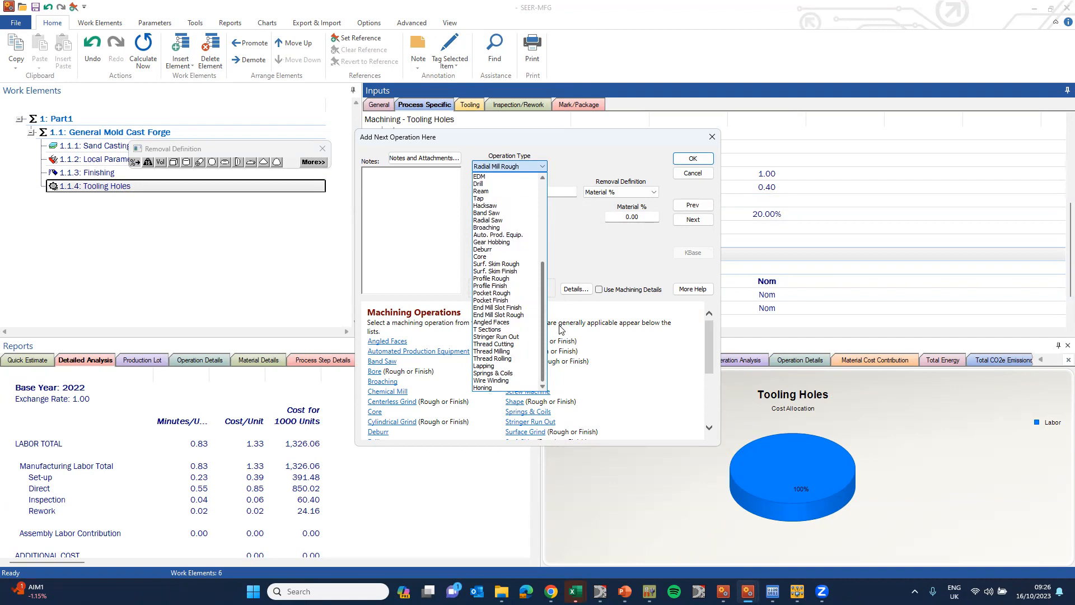
{"action": "left_click_drag", "start_coordinate": [559, 325], "coordinate": [552, 260]}
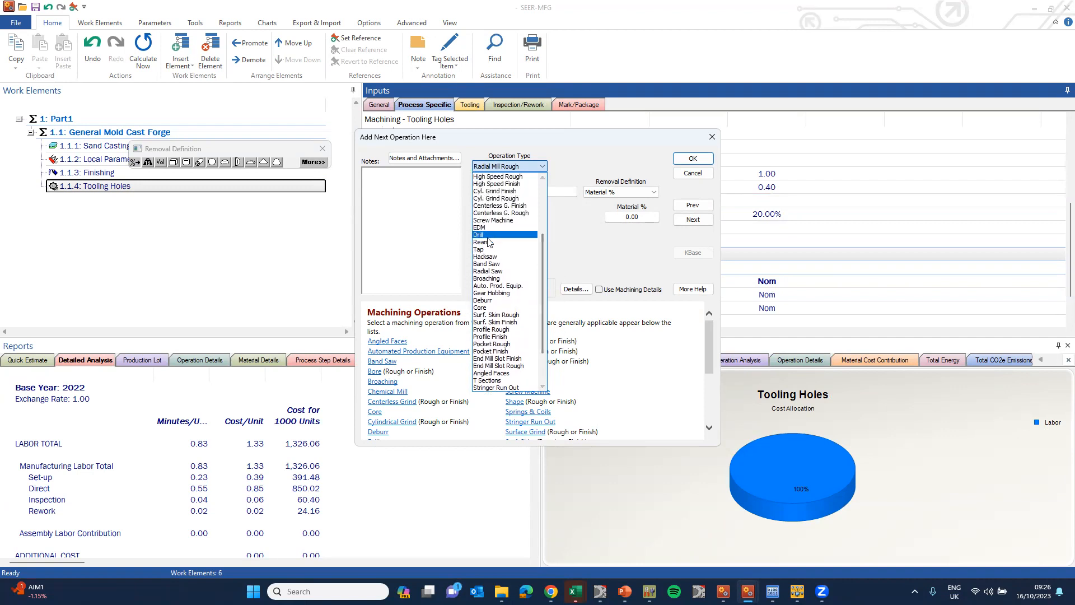
{"action": "left_click", "coordinate": [488, 235]}
{"action": "left_click", "coordinate": [489, 189]}
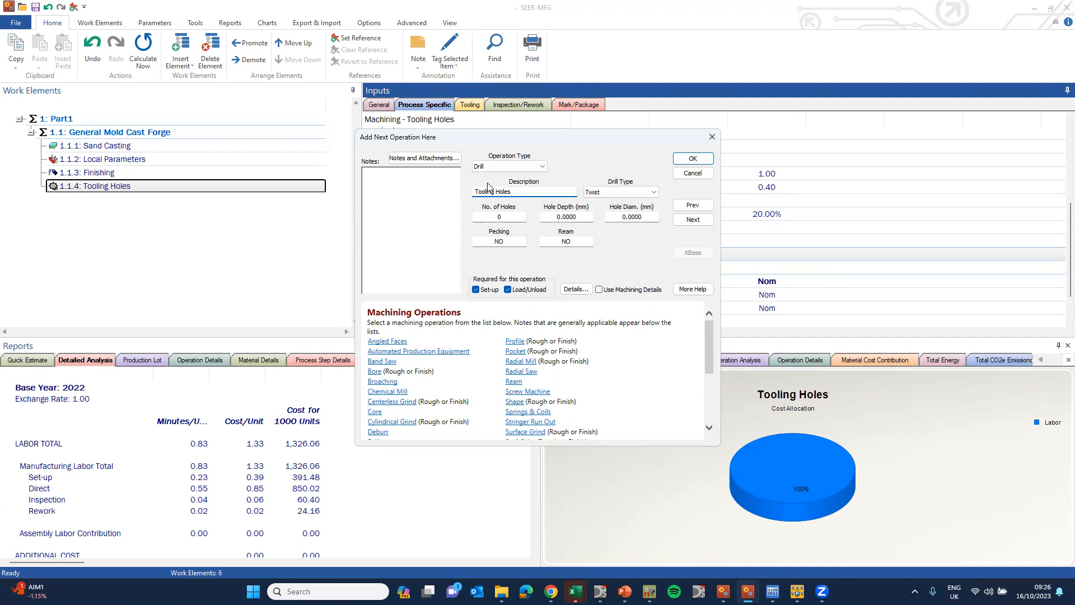
Step: Set the drill operation to 2 holes with 8 mm depth and 8 mm diameter, and add it to the element
{"action": "left_click", "coordinate": [502, 220]}
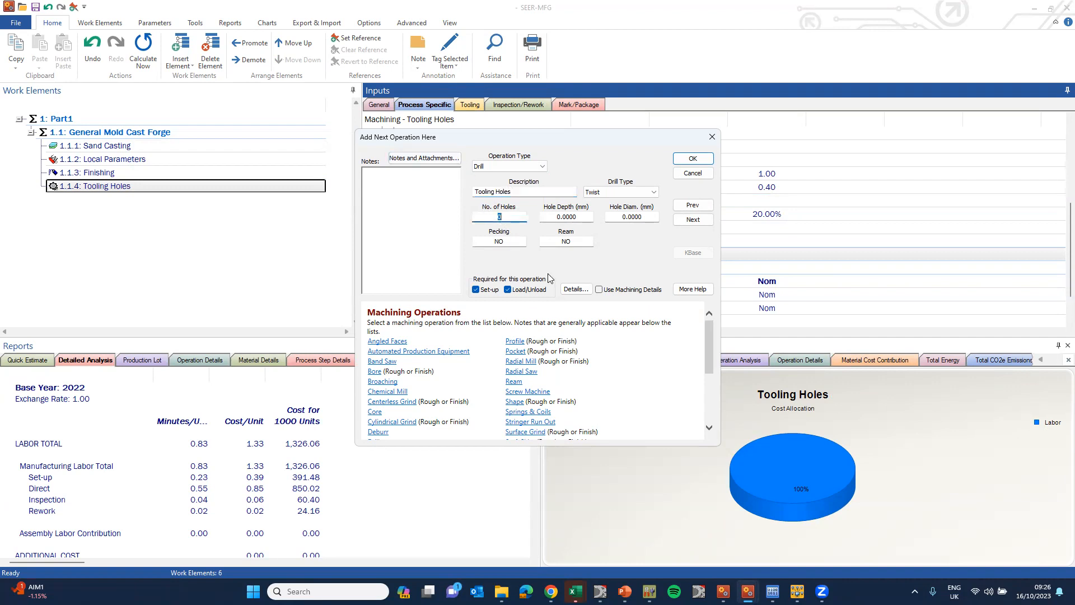
{"action": "type", "text": "2"}
{"action": "key", "text": "Tab"}
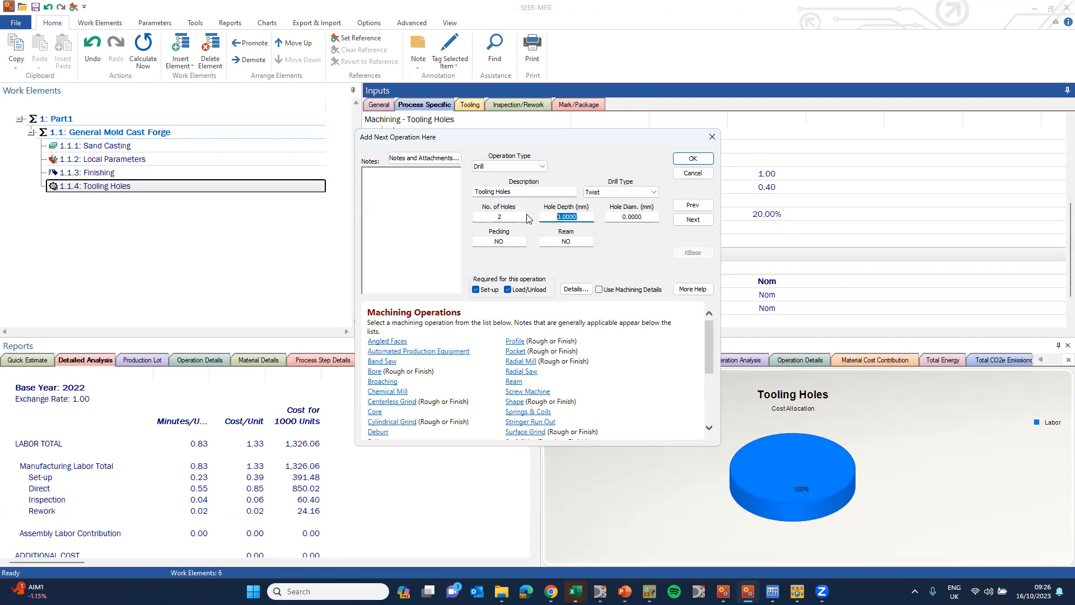
{"action": "type", "text": "8"}
{"action": "key", "text": "Tab"}
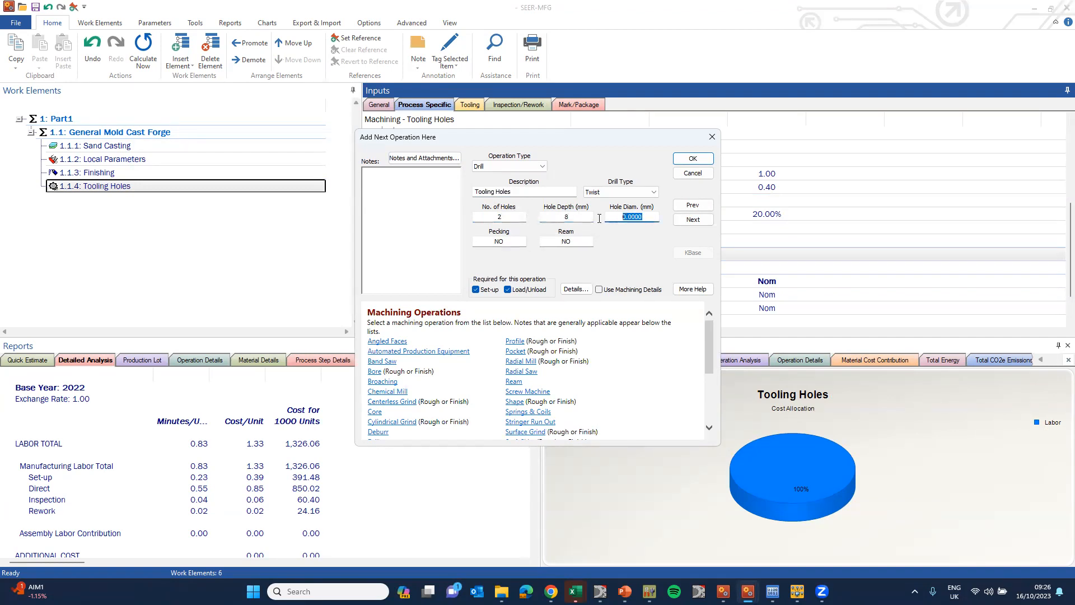
{"action": "type", "text": "8"}
{"action": "left_click", "coordinate": [707, 161]}
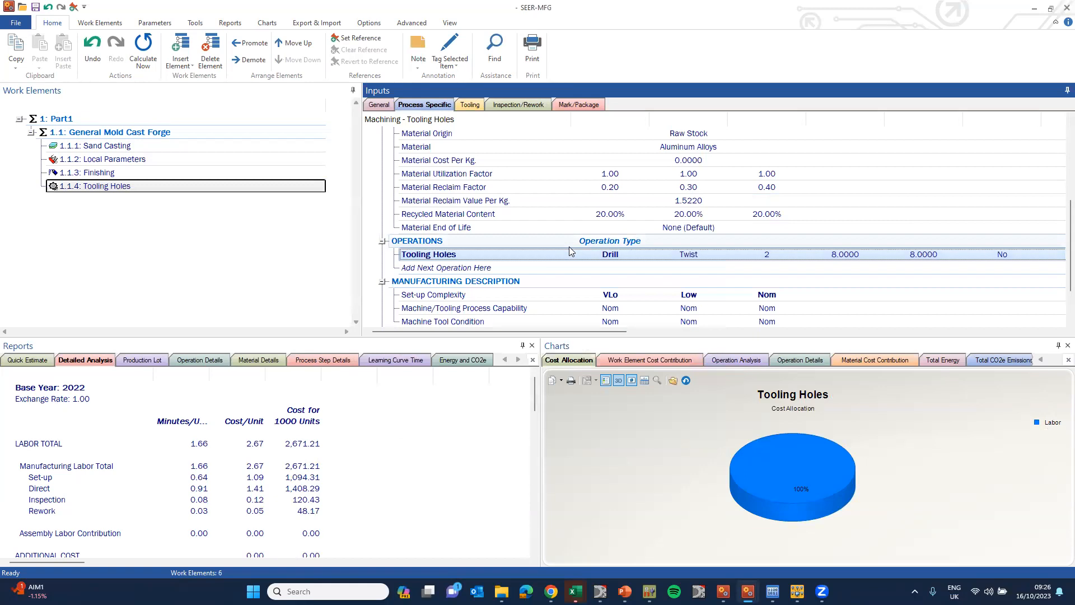
Step: Examine the process types available for a new work element after Tooling Holes
{"action": "left_click", "coordinate": [102, 190]}
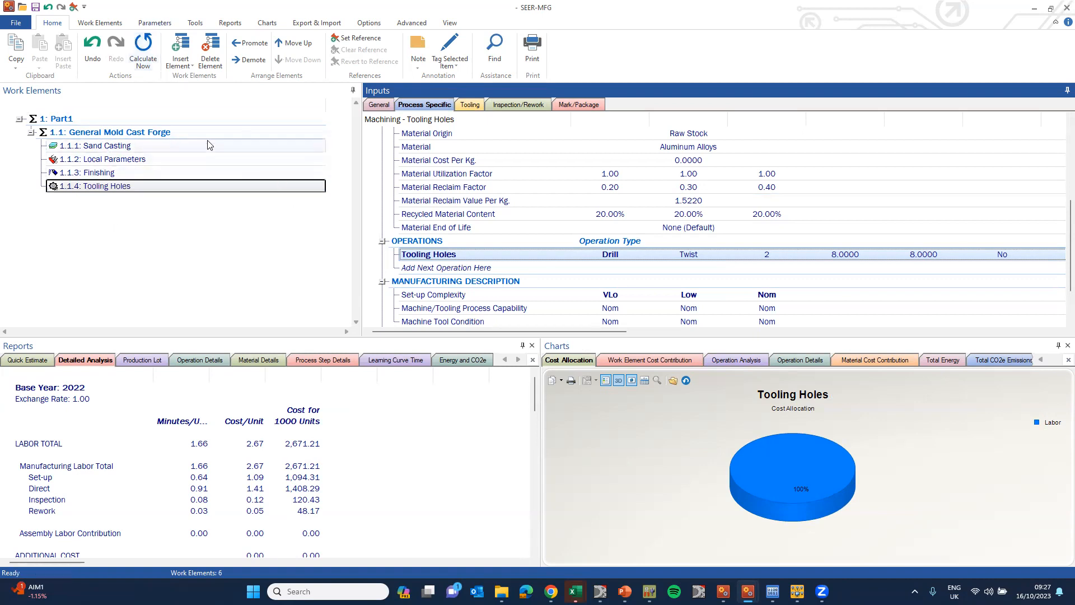
{"action": "left_click", "coordinate": [181, 48]}
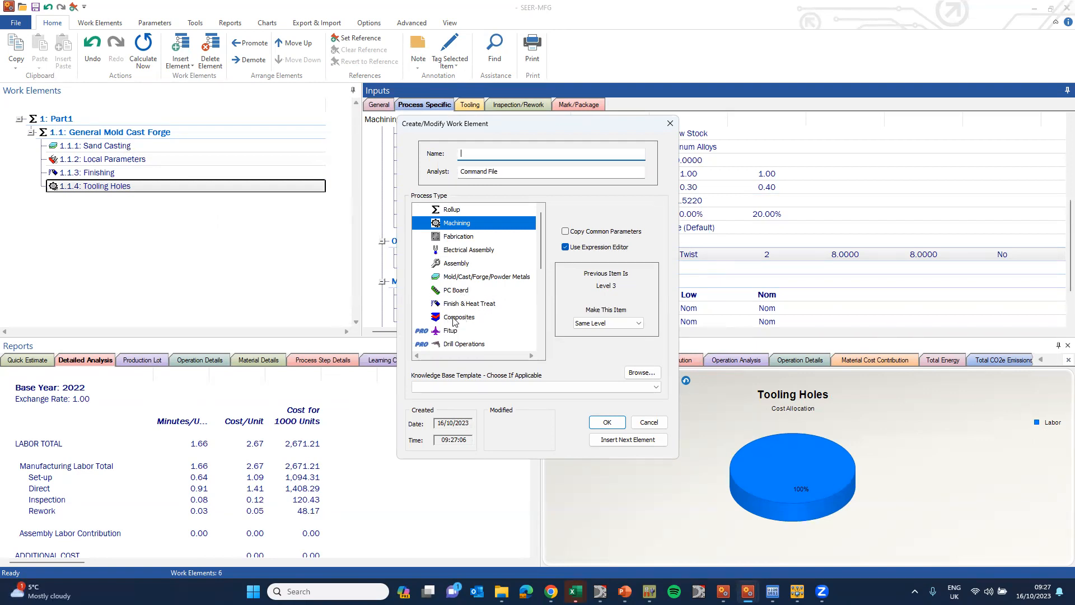
{"action": "scroll", "coordinate": [453, 319], "scroll_direction": "down", "scroll_amount": 5}
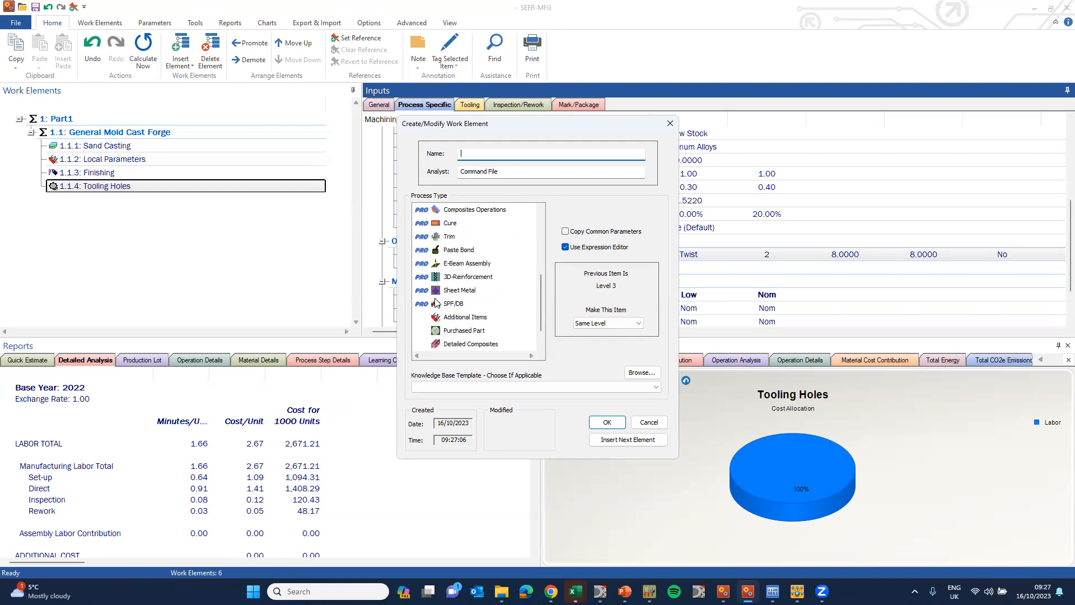
{"action": "scroll", "coordinate": [456, 276], "scroll_direction": "up", "scroll_amount": 1}
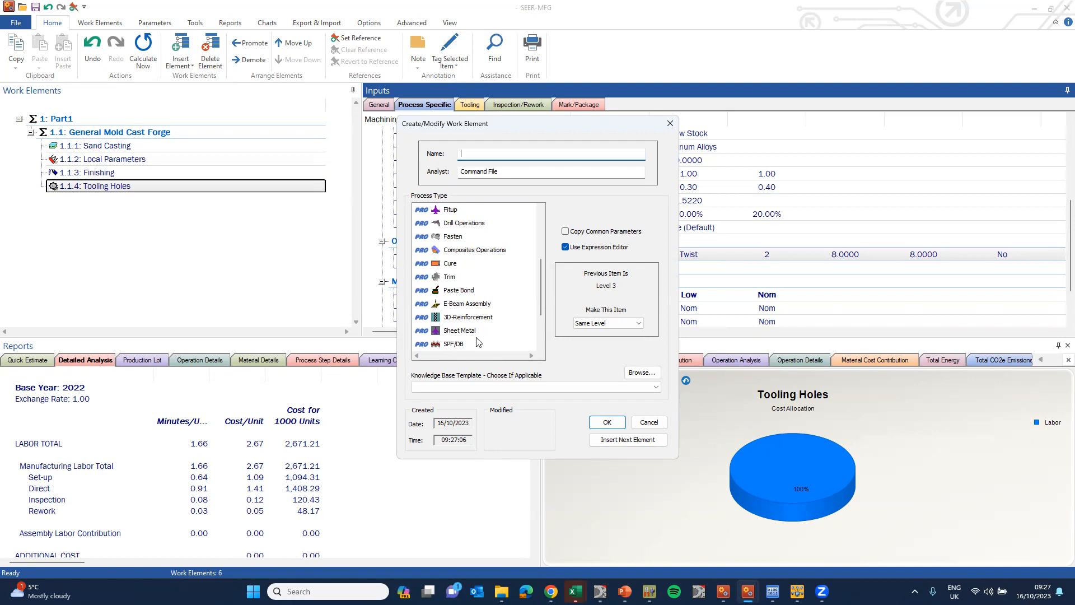
{"action": "scroll", "coordinate": [476, 315], "scroll_direction": "down", "scroll_amount": 1}
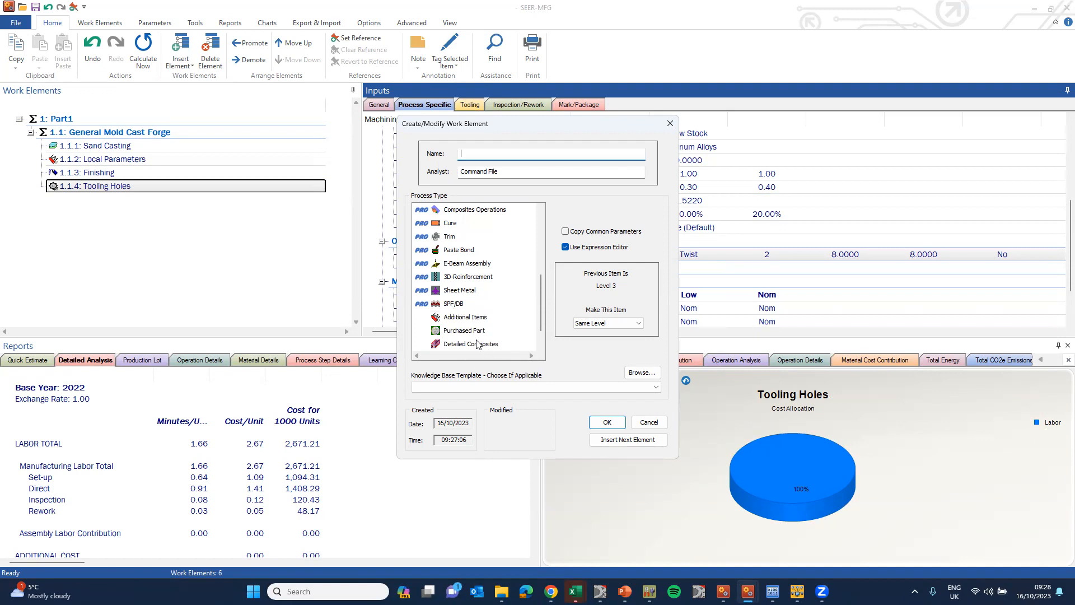
{"action": "scroll", "coordinate": [488, 307], "scroll_direction": "down", "scroll_amount": 1}
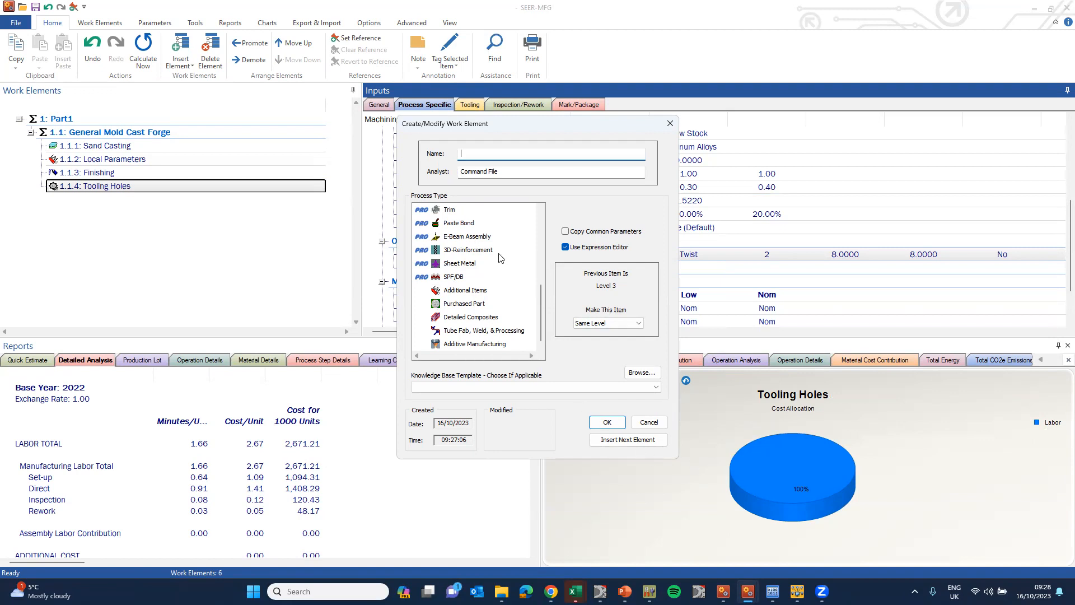
{"action": "left_click_drag", "start_coordinate": [538, 316], "coordinate": [542, 229]}
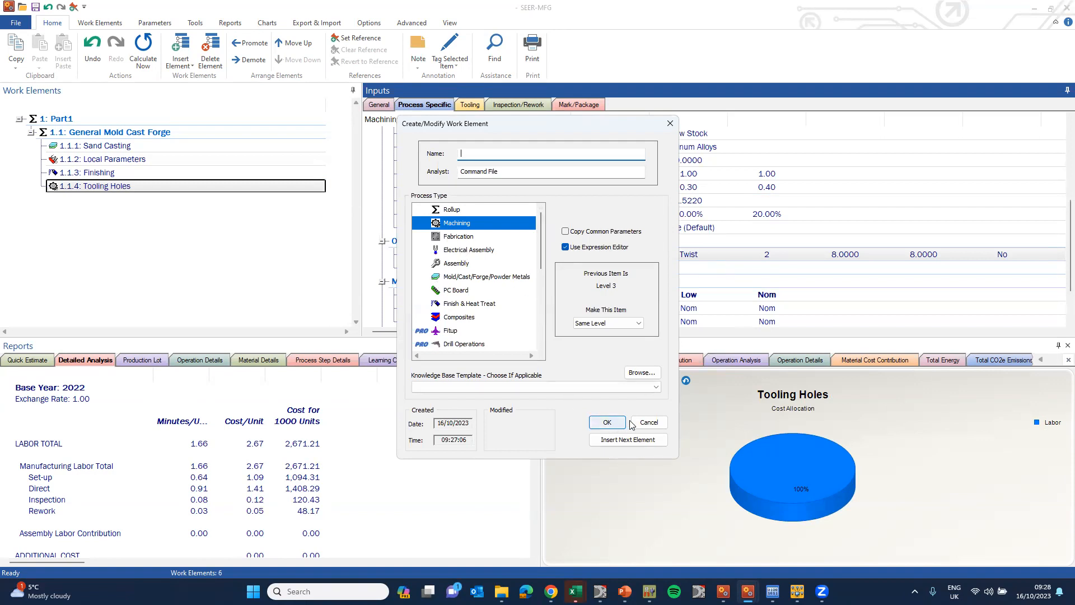
Step: Cancel the new work element, and review the product structure of the 6F6220V00352 assembly in SEER-3D
{"action": "left_click", "coordinate": [653, 423]}
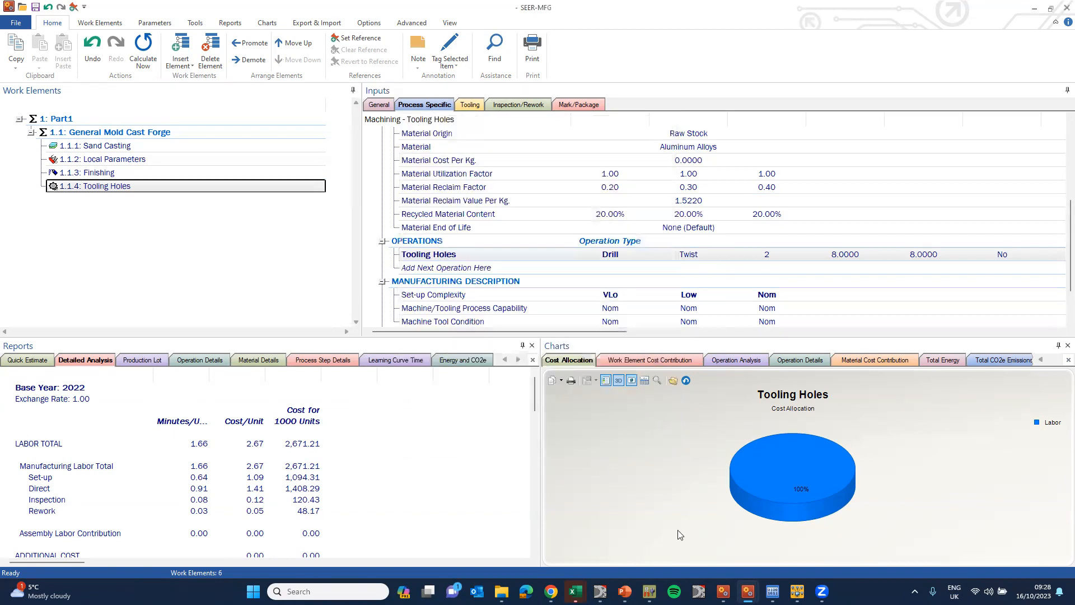
{"action": "mouse_move", "coordinate": [599, 590]}
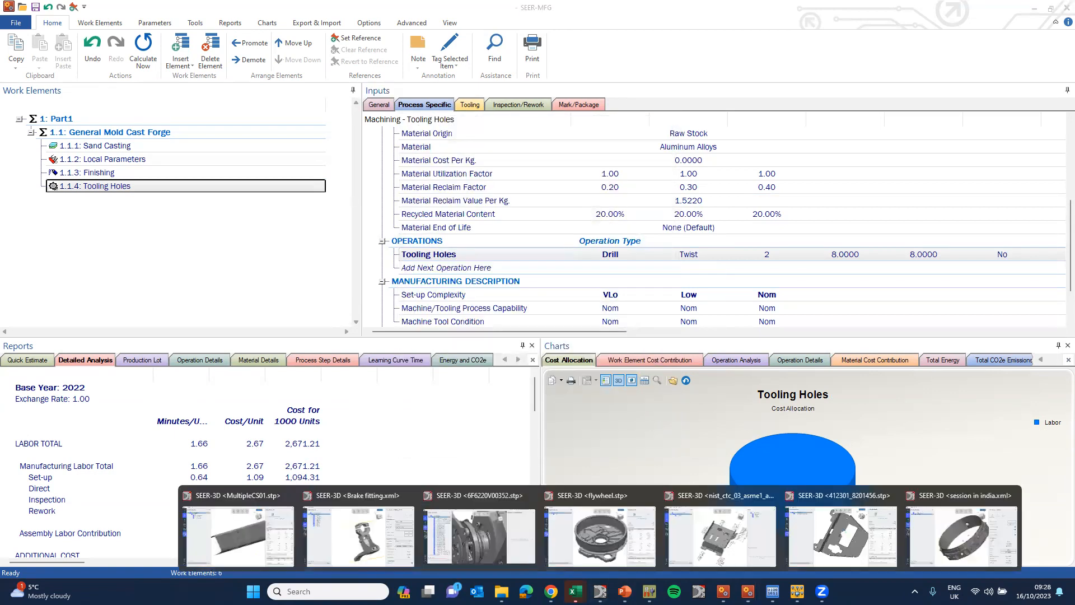
{"action": "left_click", "coordinate": [479, 544]}
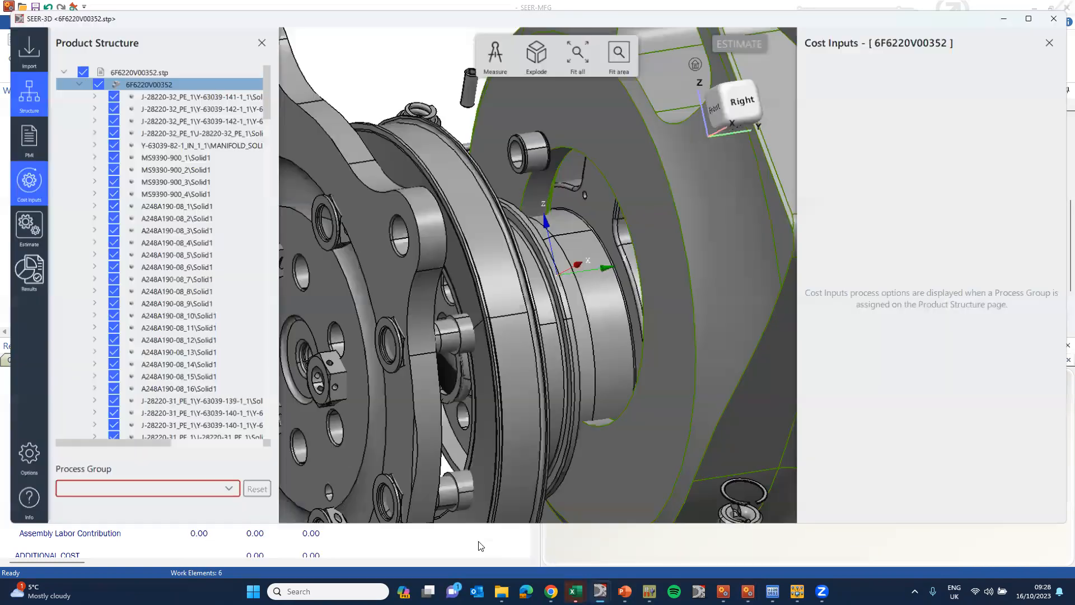
{"action": "left_click_drag", "start_coordinate": [262, 90], "coordinate": [297, 294]}
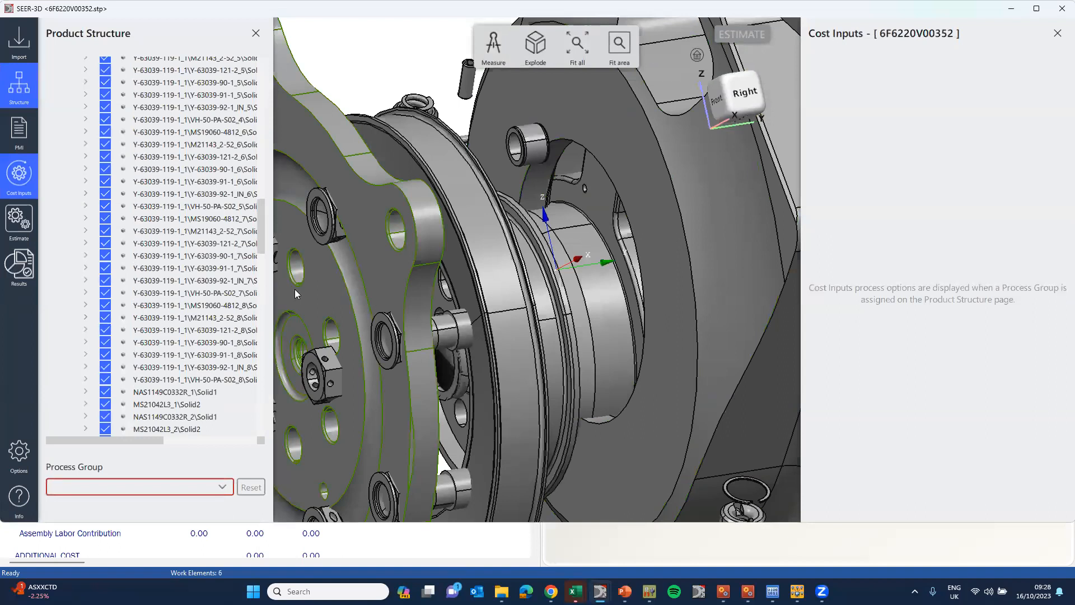
{"action": "double_click", "coordinate": [971, 17]}
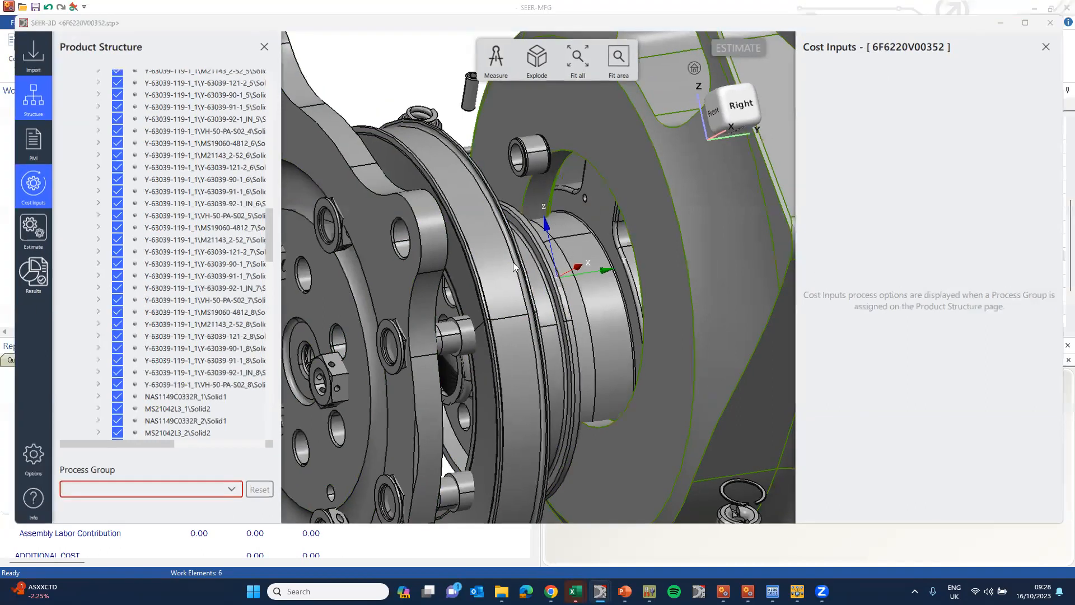
{"action": "key", "text": "alt+Tab"}
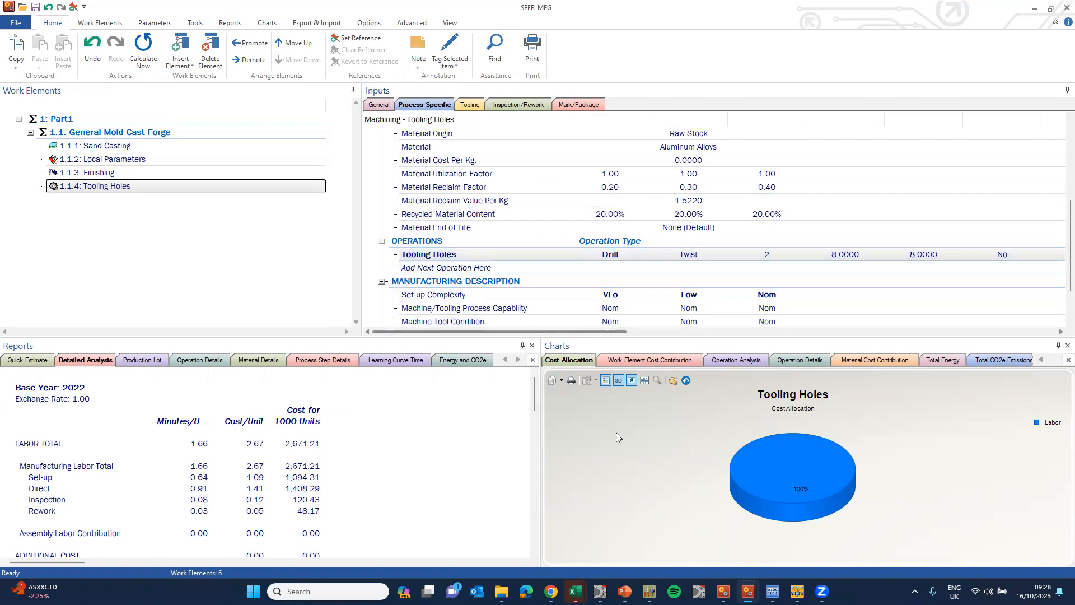
Step: Switch to the Complex 3D assembly example project in SEER-MFG and expand GROUP A, GROUP B and GROUP C
{"action": "mouse_move", "coordinate": [723, 591]}
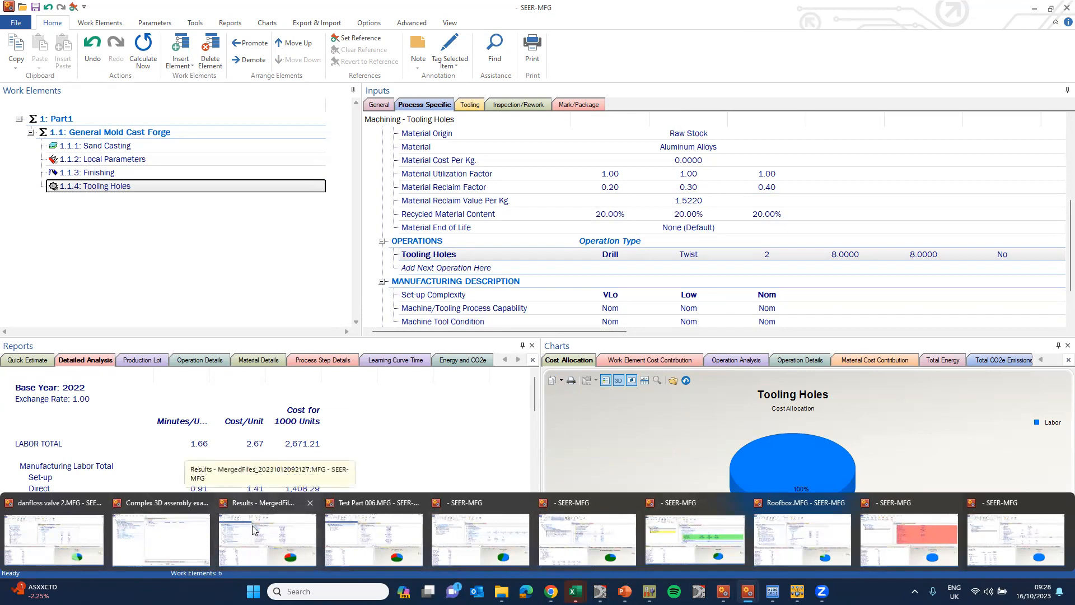
{"action": "left_click", "coordinate": [171, 530]}
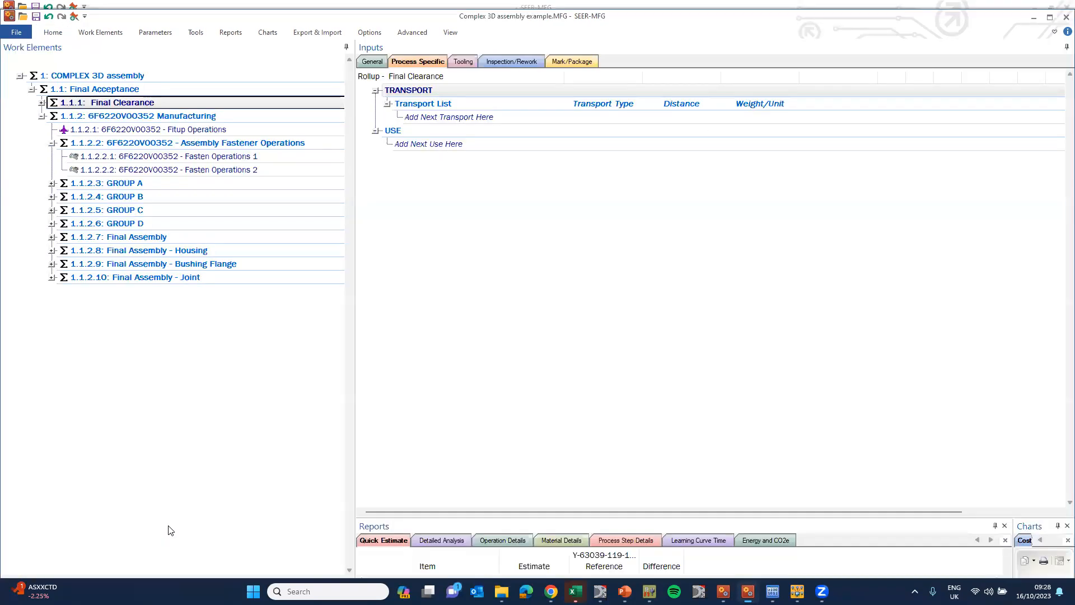
{"action": "left_click", "coordinate": [50, 183]}
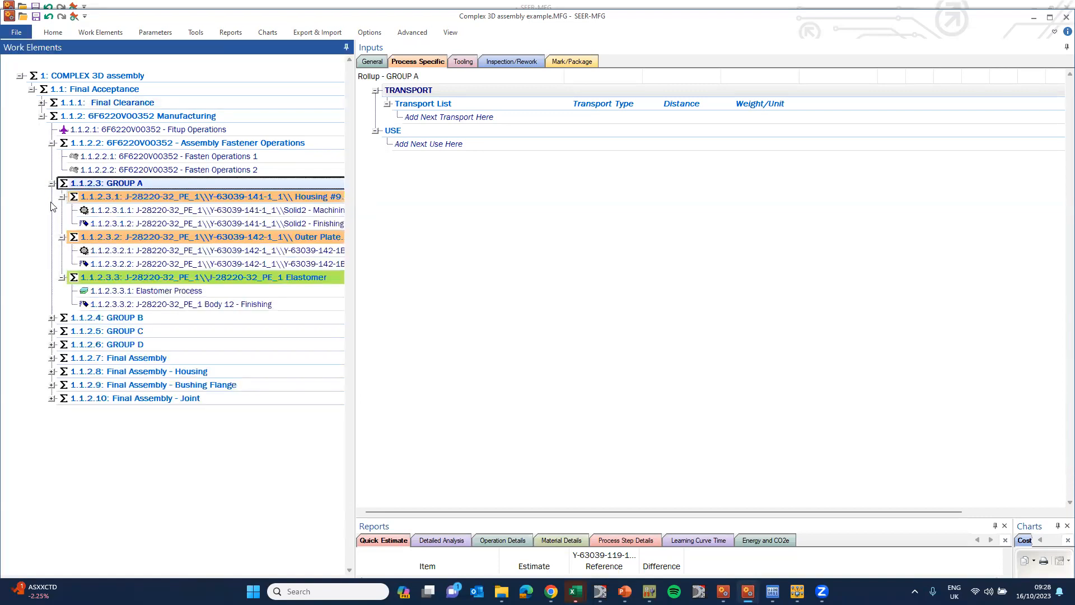
{"action": "left_click", "coordinate": [51, 318]}
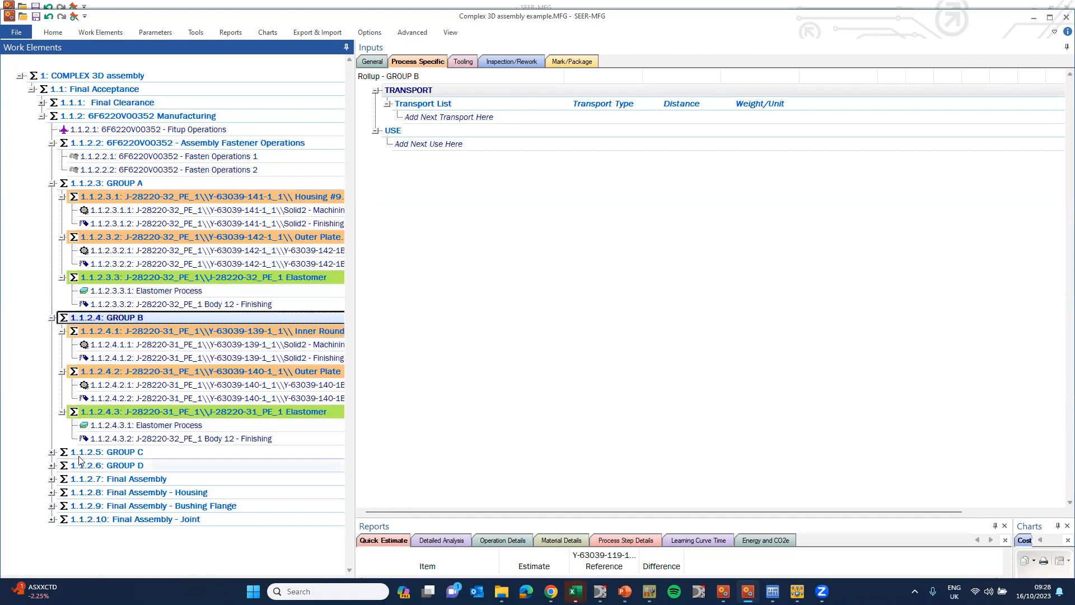
{"action": "left_click", "coordinate": [51, 451]}
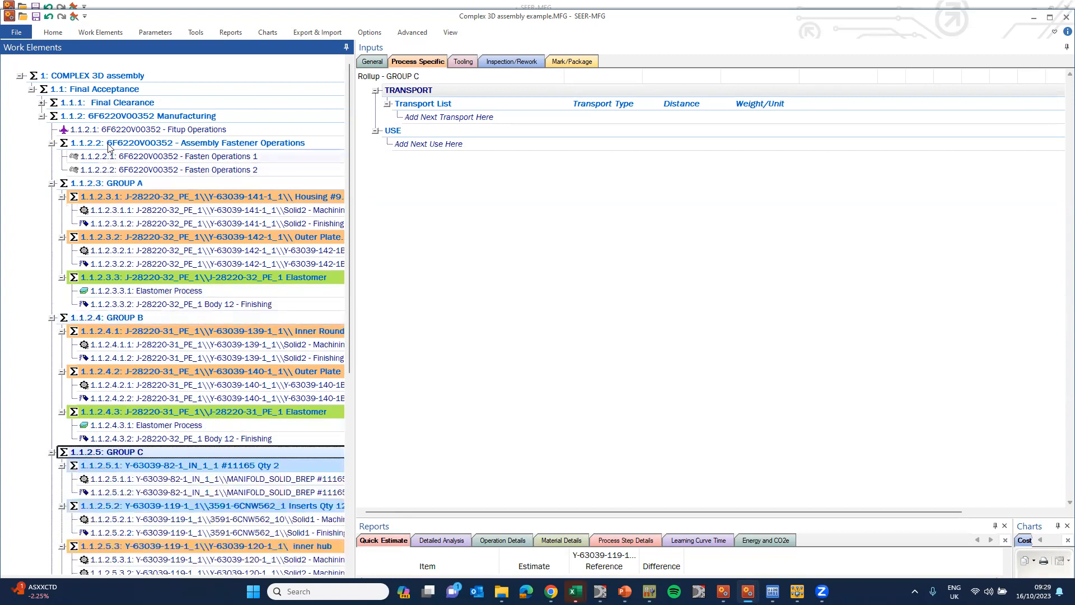
Step: Expand the Final Clearance rollup and the Joint, Bushing Flange, Housing and general Final Assembly rollups in the work element tree
{"action": "left_click", "coordinate": [40, 102]}
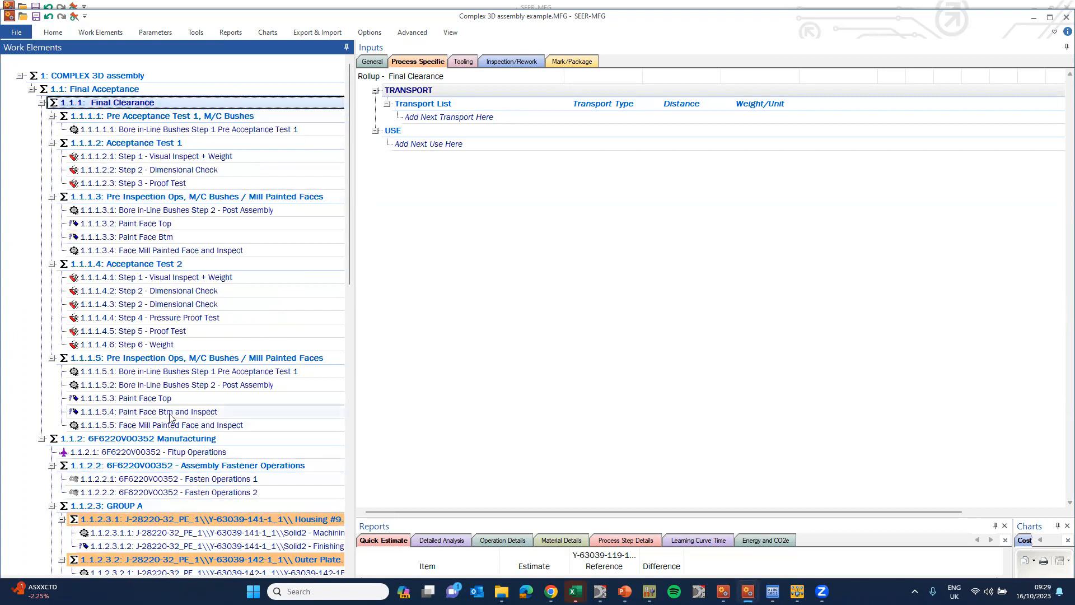
{"action": "scroll", "coordinate": [170, 417], "scroll_direction": "down", "scroll_amount": 15}
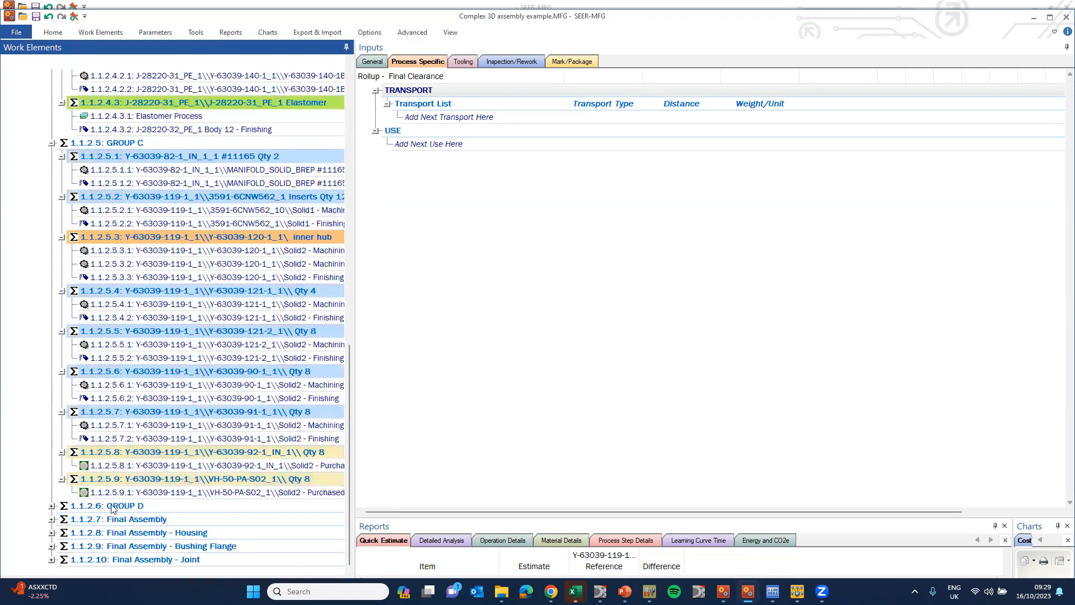
{"action": "left_click", "coordinate": [50, 558]}
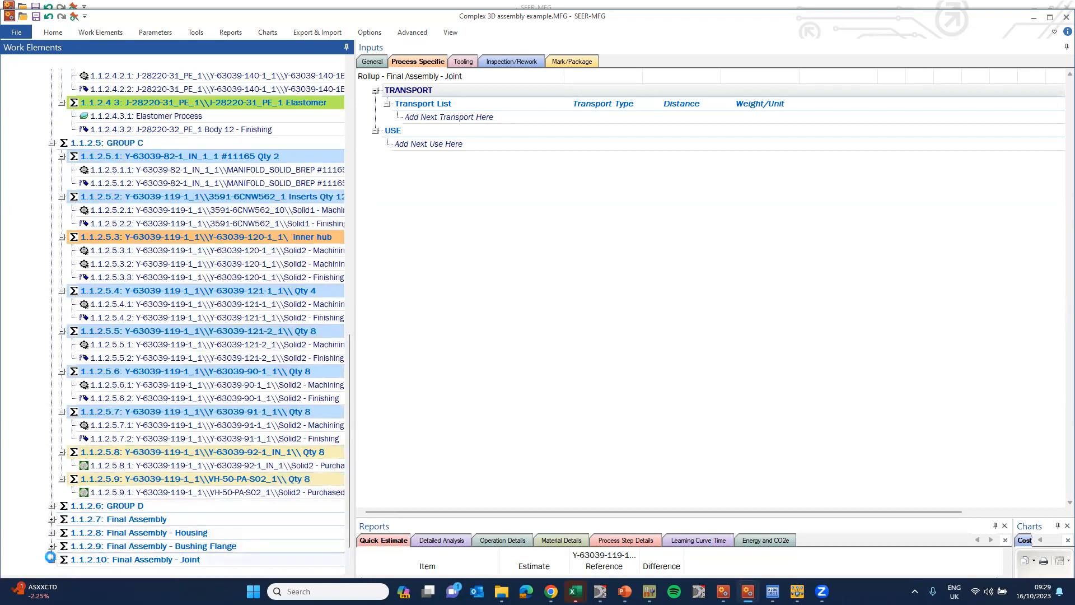
{"action": "left_click", "coordinate": [51, 546]}
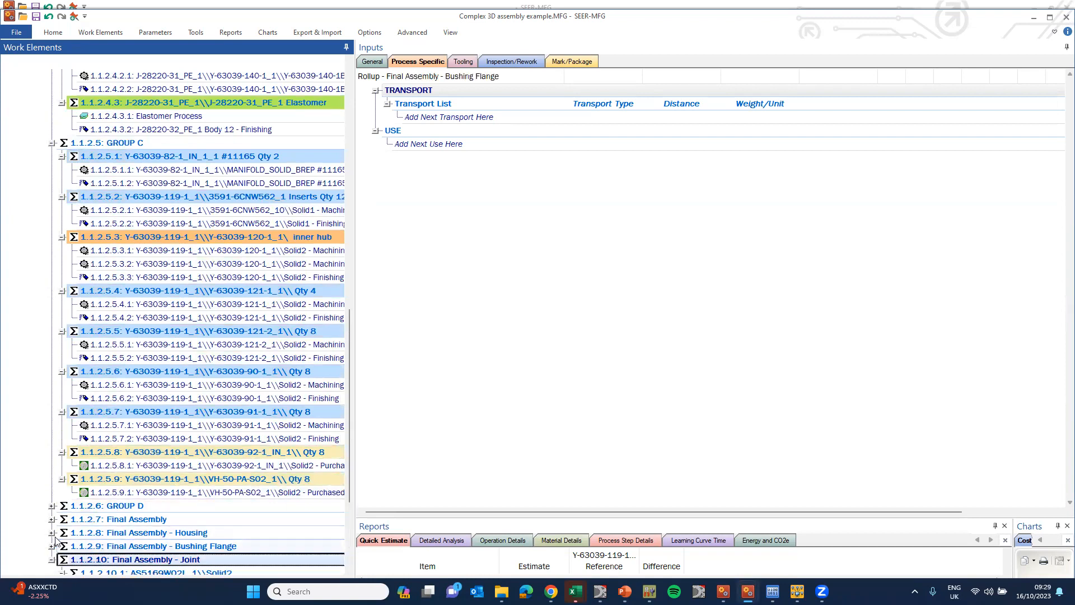
{"action": "left_click", "coordinate": [51, 532]}
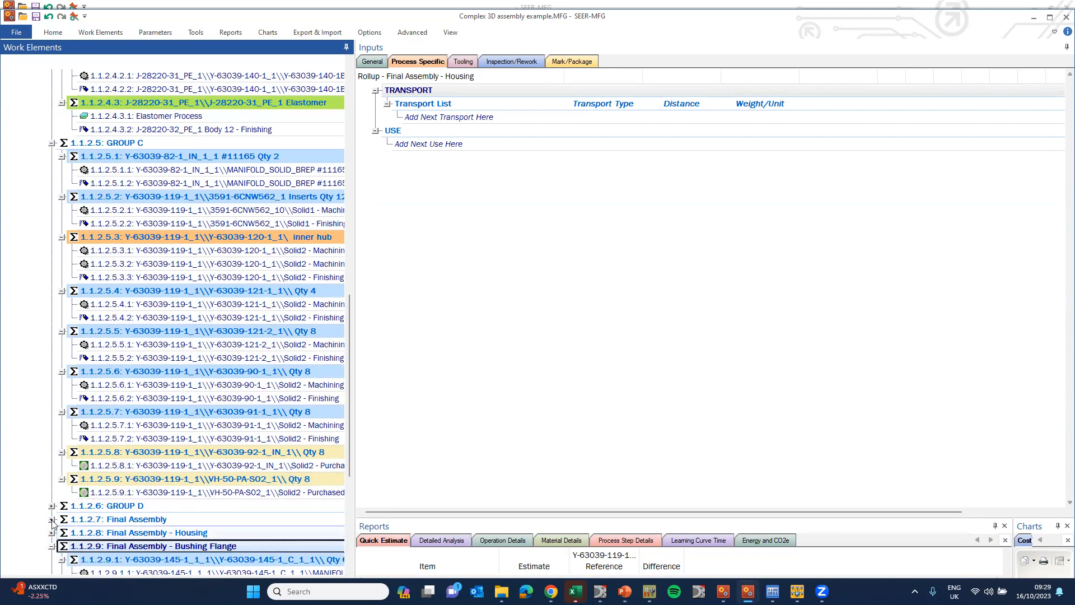
{"action": "left_click", "coordinate": [52, 519]}
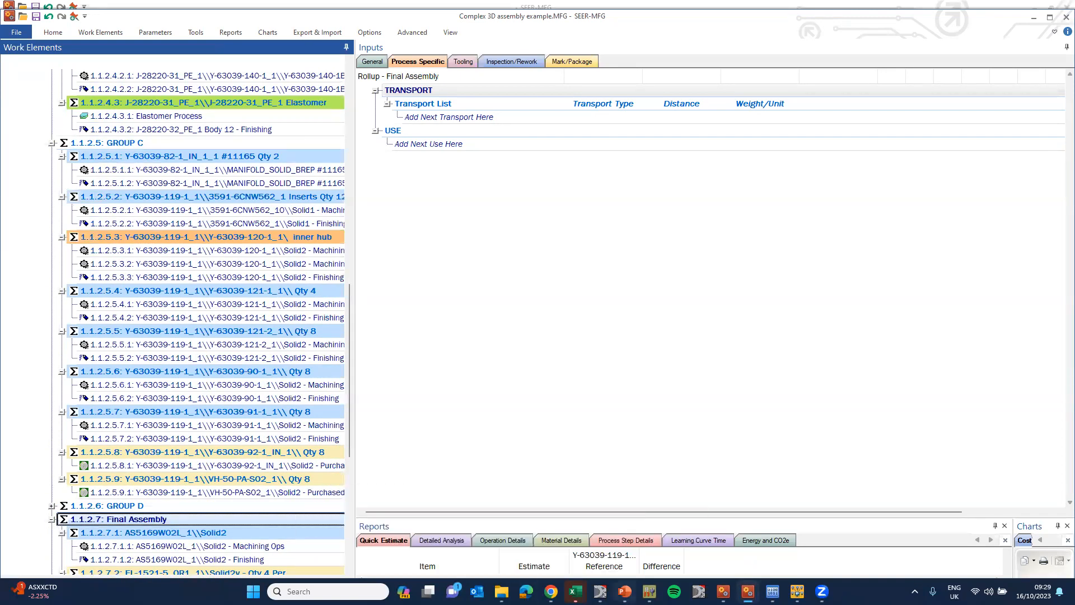
Step: Switch to the Brake fitting model in SEER-3D and review the general cost inputs of BRAKE_1_ASM
{"action": "mouse_move", "coordinate": [600, 590]}
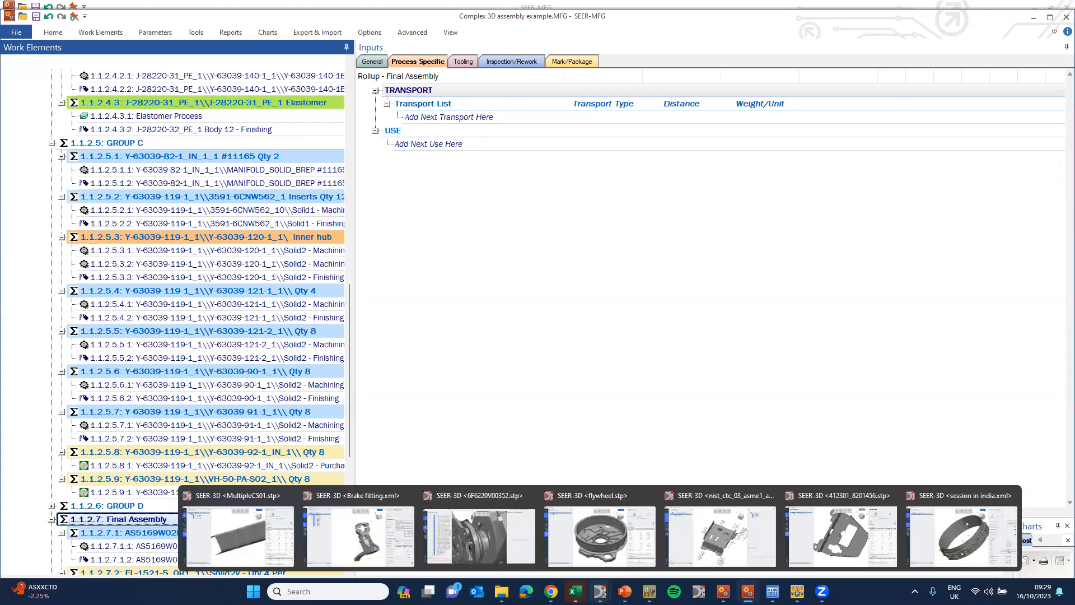
{"action": "left_click", "coordinate": [366, 556]}
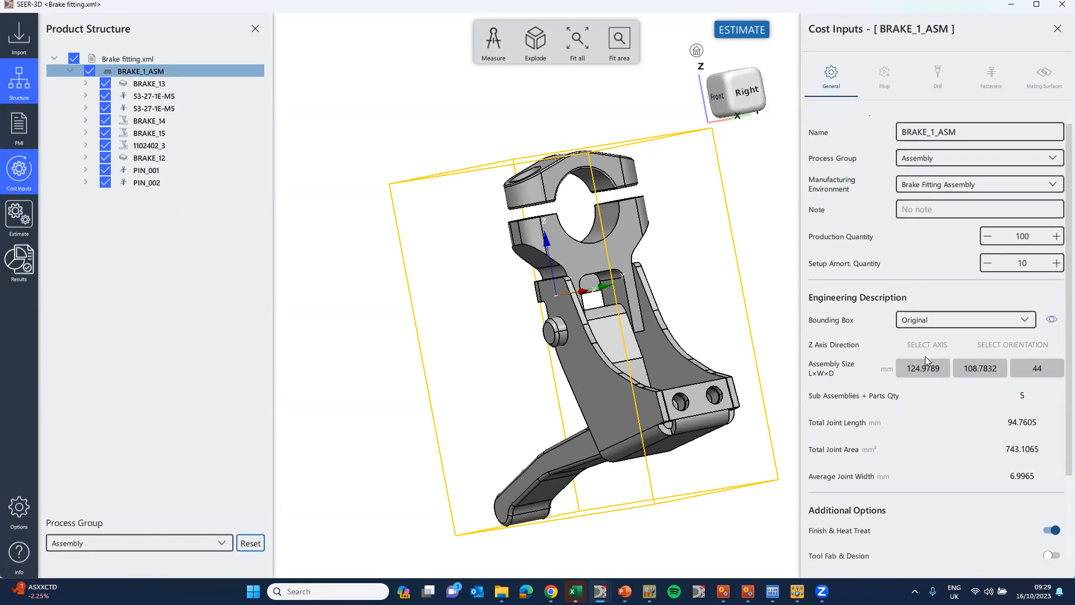
{"action": "scroll", "coordinate": [925, 356], "scroll_direction": "down", "scroll_amount": 3}
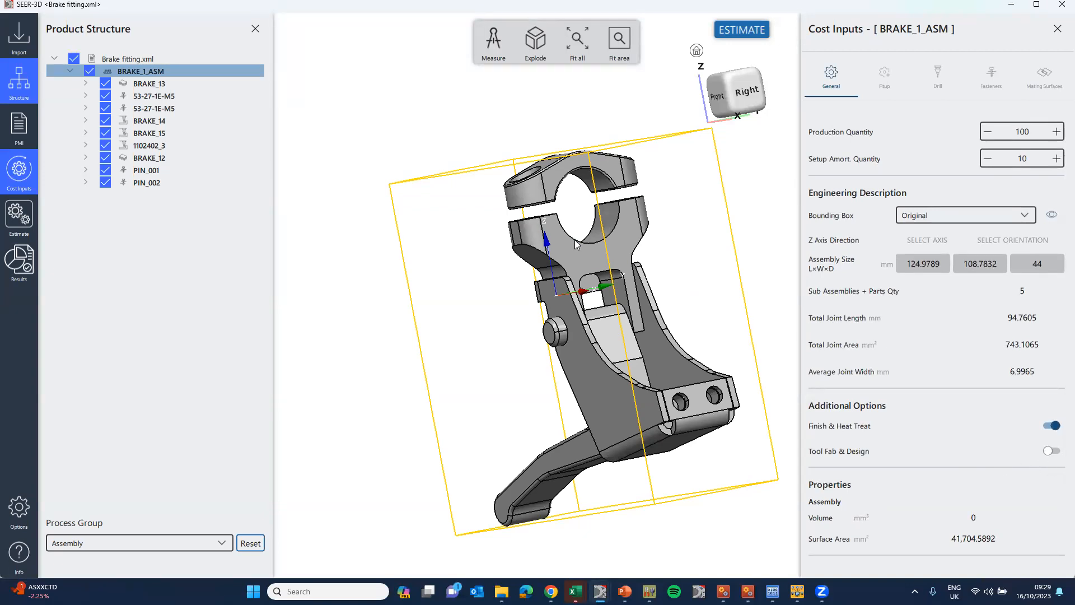
Step: Examine the sheet metal features, form operations, cutting and finish process options of the BRAKE_13 part
{"action": "left_click", "coordinate": [135, 85]}
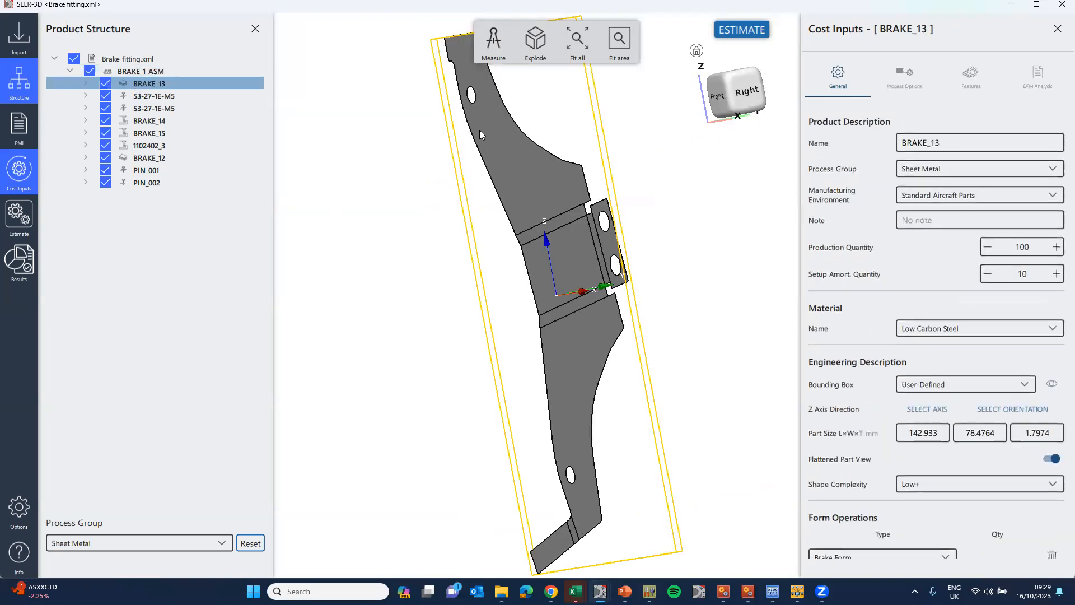
{"action": "left_click", "coordinate": [972, 79]}
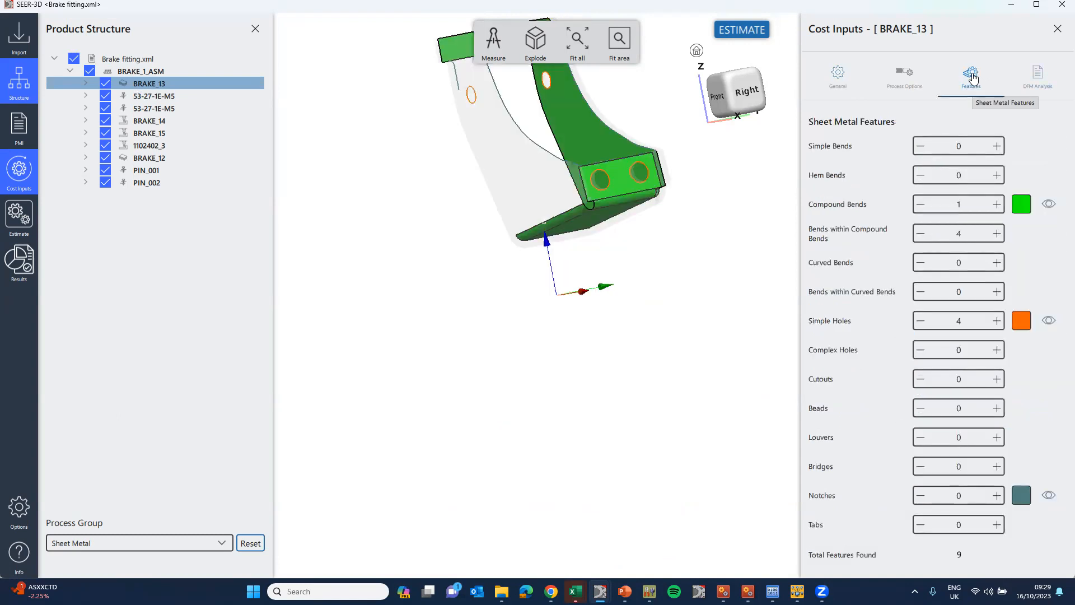
{"action": "left_click", "coordinate": [905, 75]}
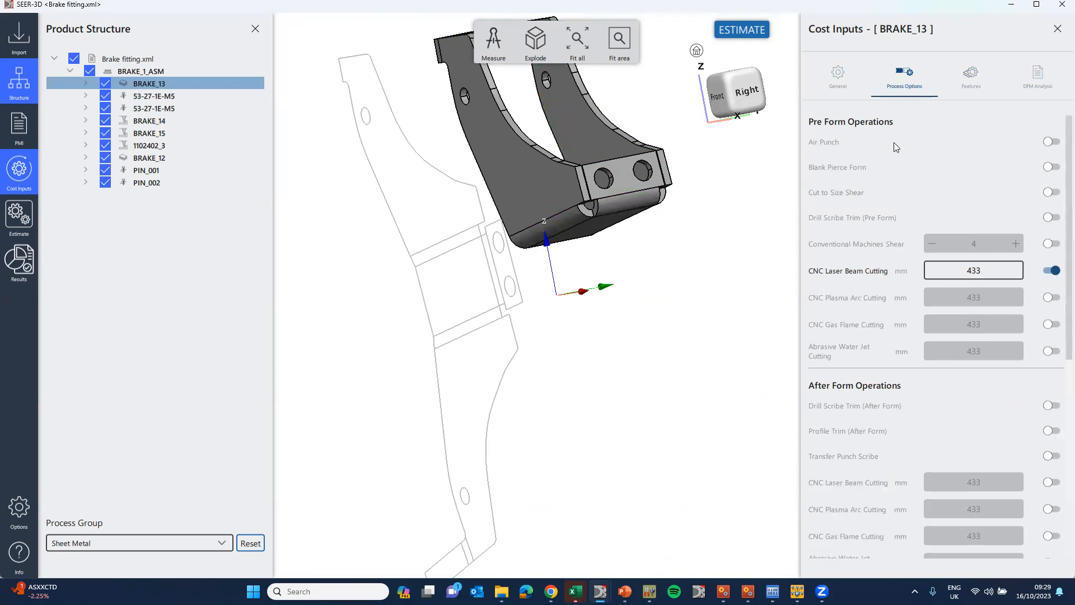
{"action": "left_click", "coordinate": [837, 77]}
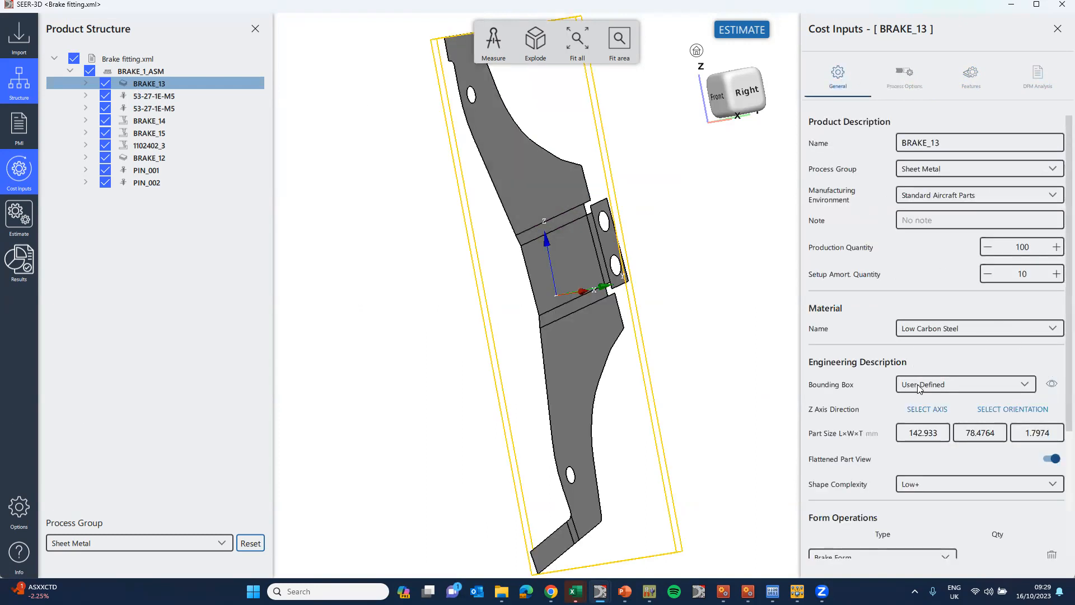
{"action": "scroll", "coordinate": [915, 491], "scroll_direction": "down", "scroll_amount": 2}
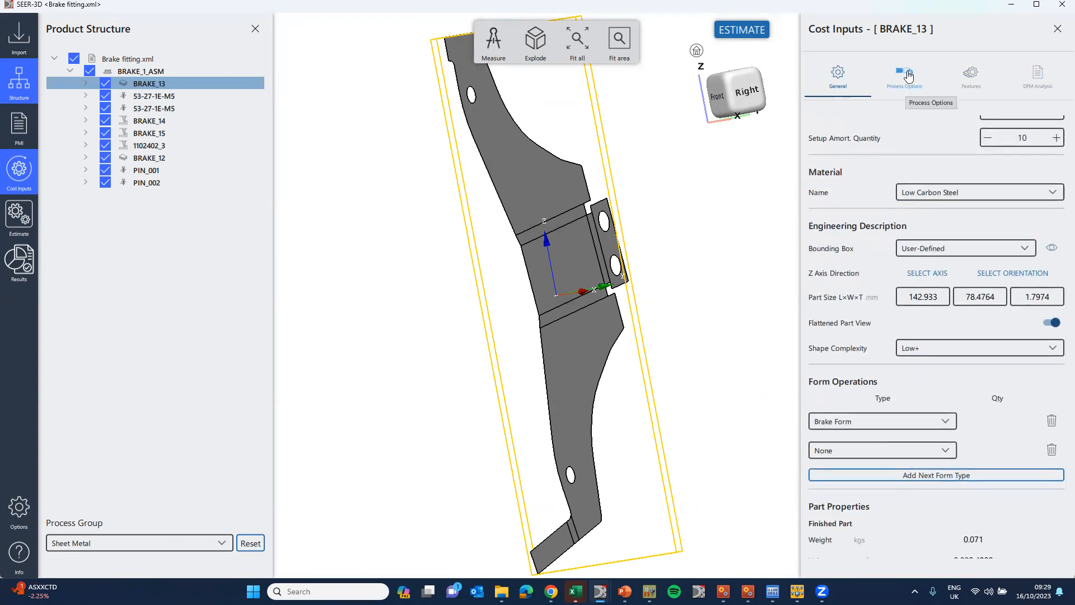
{"action": "left_click", "coordinate": [908, 76]}
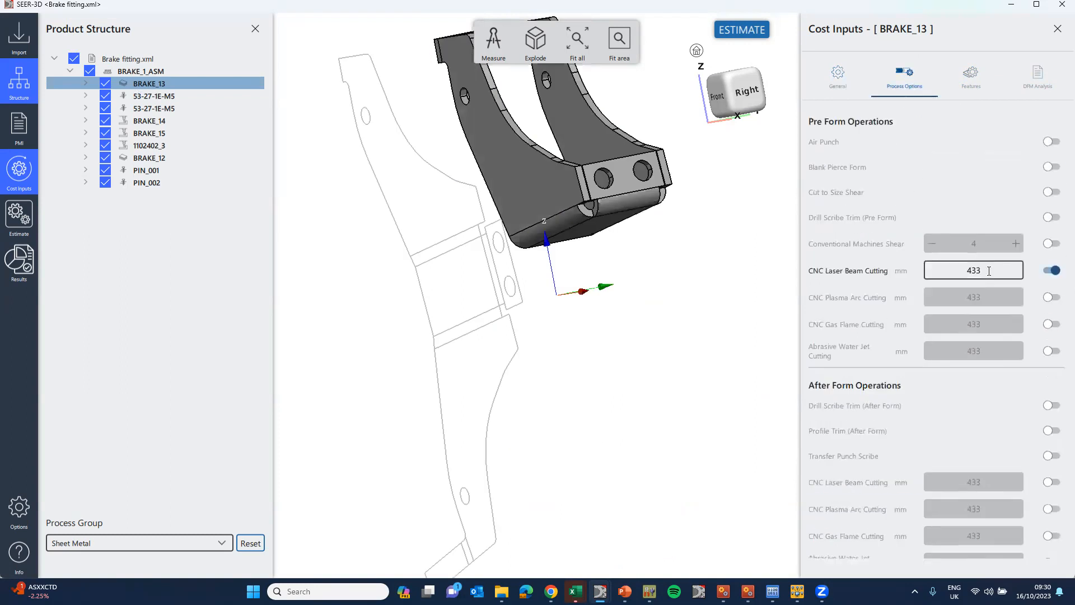
{"action": "scroll", "coordinate": [975, 225], "scroll_direction": "down", "scroll_amount": 6}
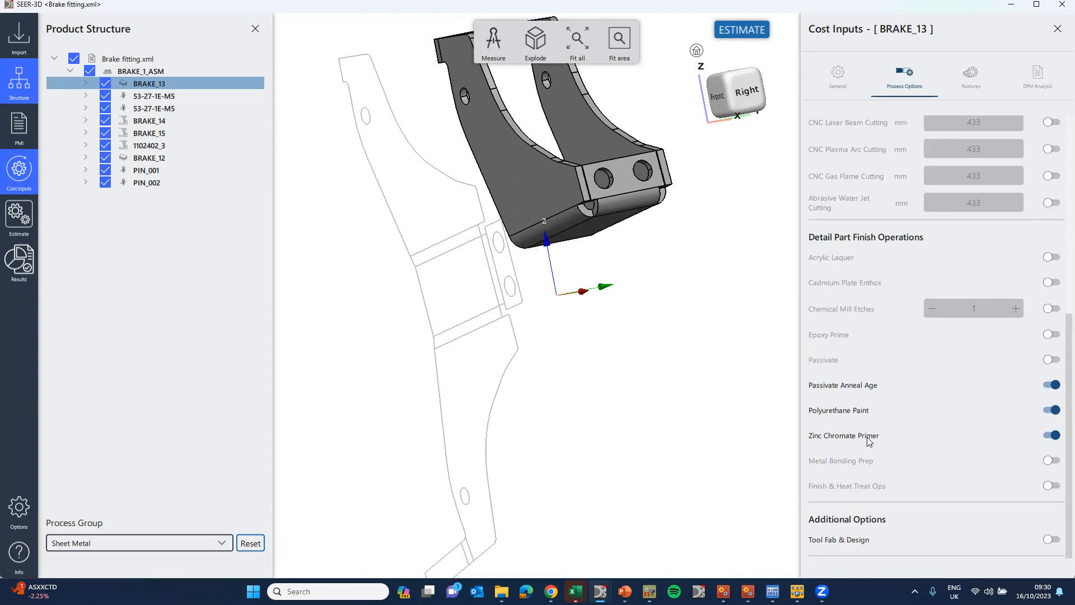
Step: Review the cost inputs of both 53-27-1E-M5 fasteners and the general machining inputs and geometry of BRAKE_14
{"action": "left_click", "coordinate": [140, 96]}
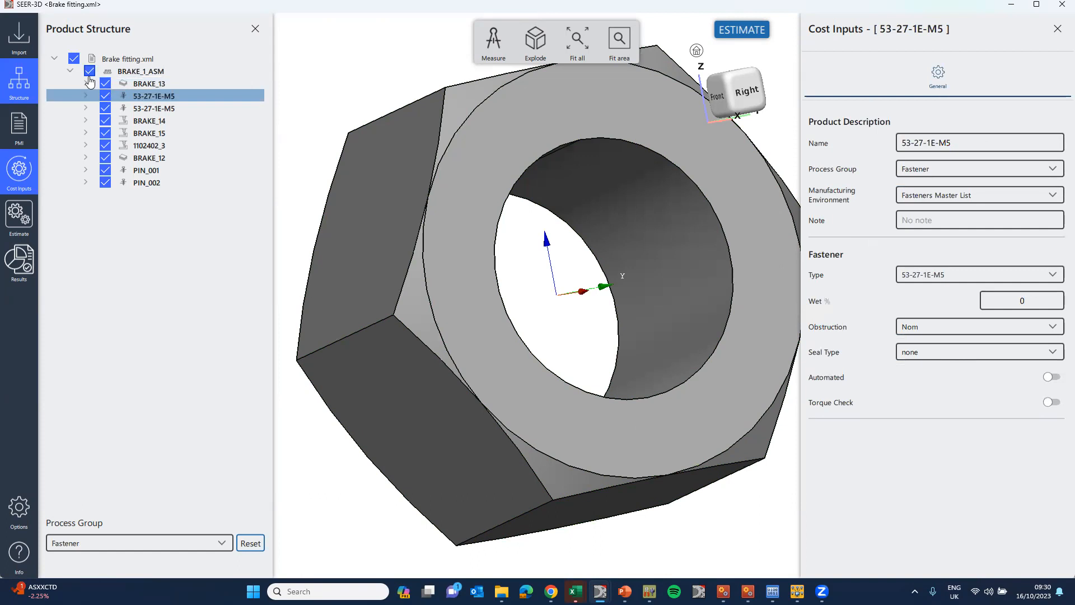
{"action": "left_click", "coordinate": [164, 110]}
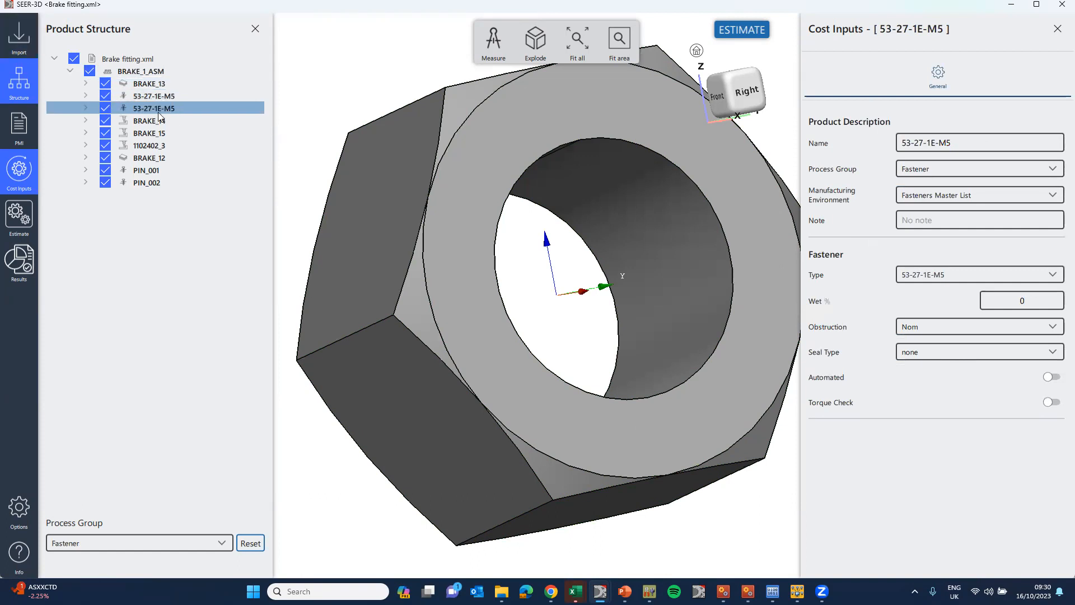
{"action": "left_click", "coordinate": [149, 123]}
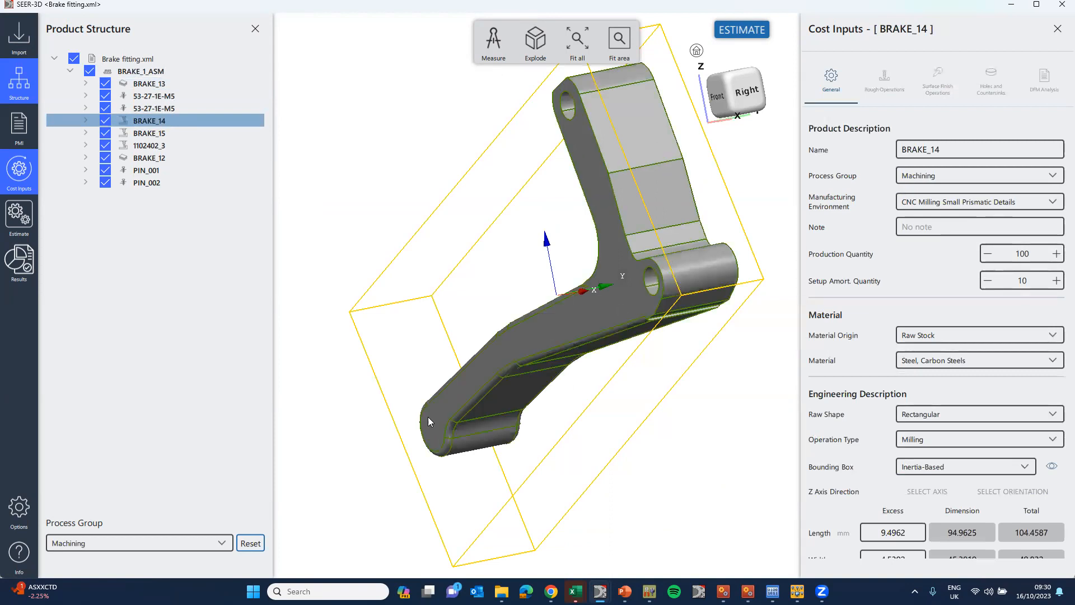
{"action": "left_click_drag", "start_coordinate": [551, 234], "coordinate": [343, 237]}
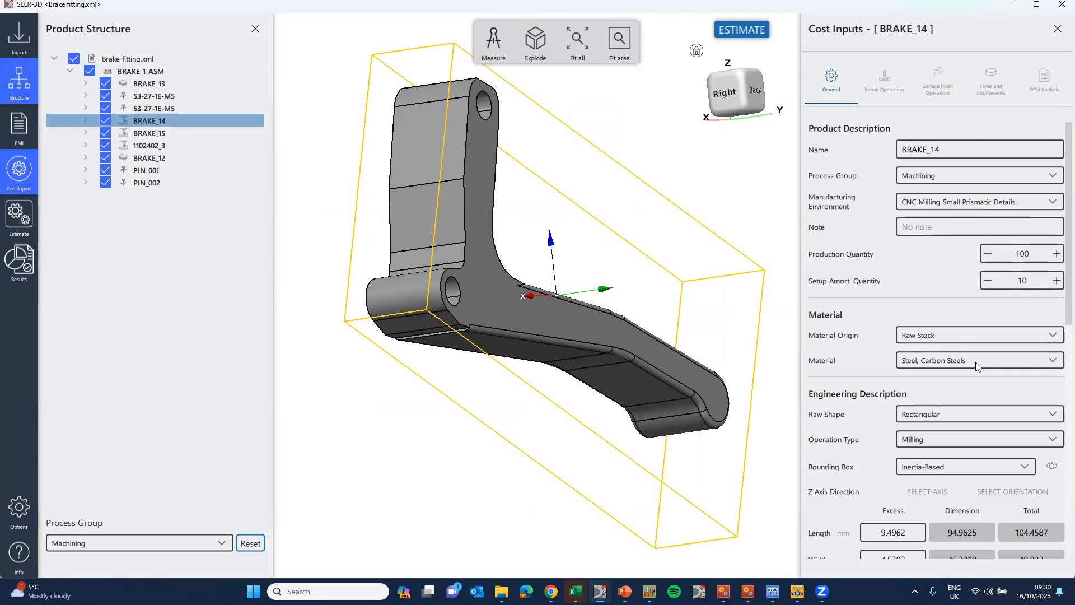
Step: Examine the rough operations of BRAKE_14, comparing the external raw stock cut-away with the part and checking the rough milling entries
{"action": "left_click", "coordinate": [885, 81]}
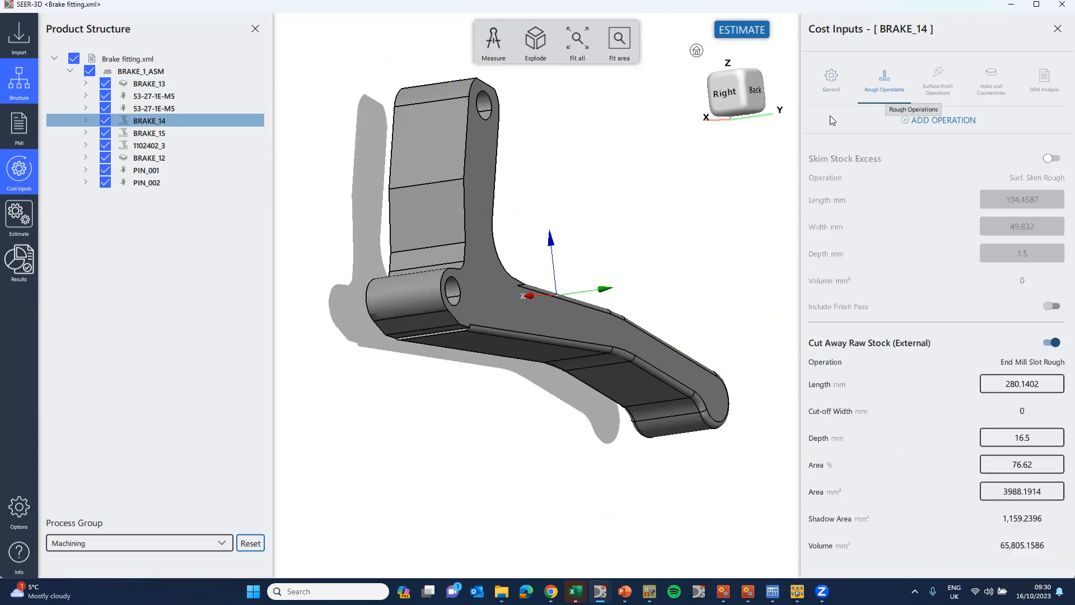
{"action": "left_click_drag", "start_coordinate": [587, 382], "coordinate": [801, 436]}
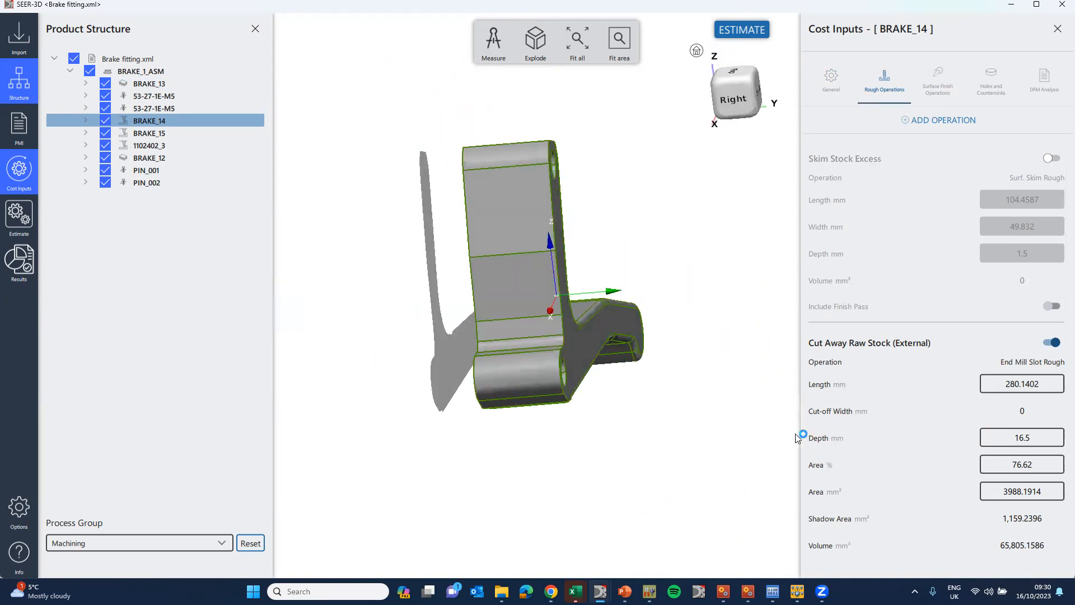
{"action": "left_click_drag", "start_coordinate": [465, 168], "coordinate": [419, 396]}
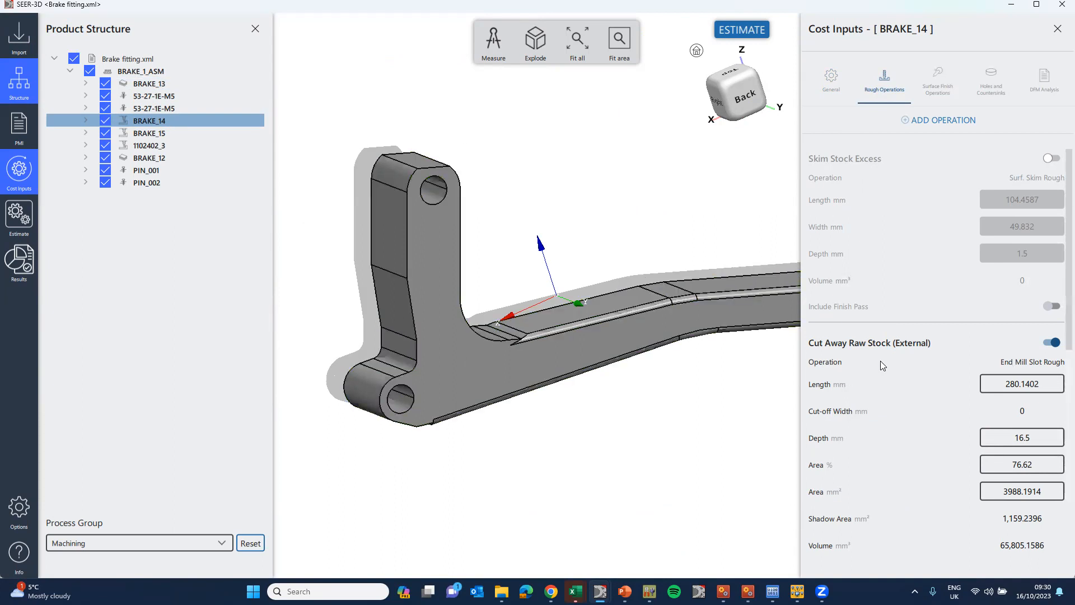
{"action": "scroll", "coordinate": [877, 358], "scroll_direction": "down", "scroll_amount": 2}
{"action": "scroll", "coordinate": [937, 302], "scroll_direction": "down", "scroll_amount": 8}
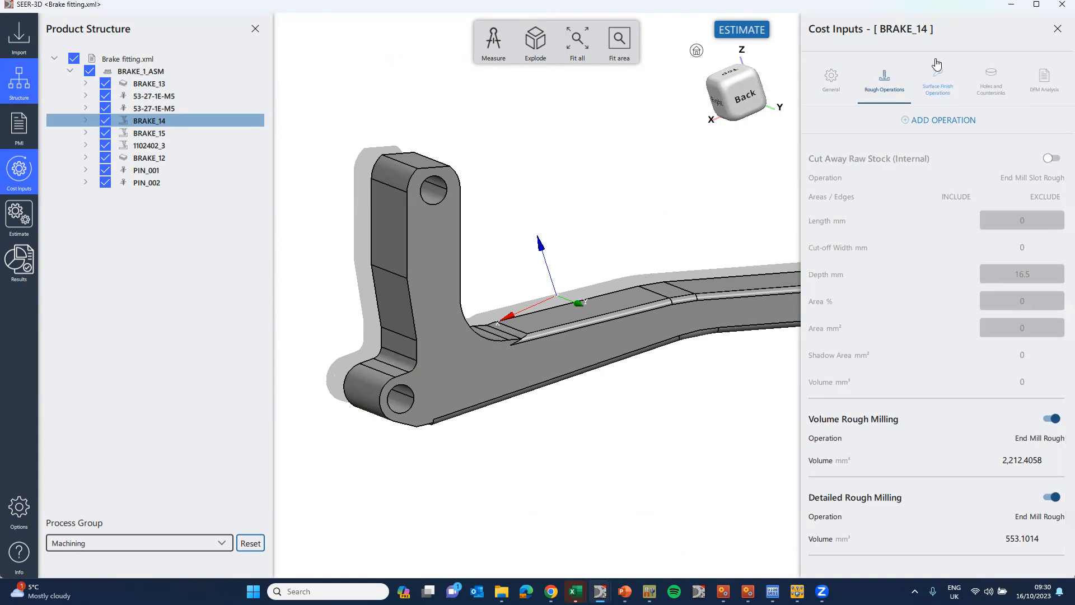
Step: Examine the surface finish operations of BRAKE_14, switching the 4 mm fillet edge milling off and on again and checking the flat side faces
{"action": "left_click", "coordinate": [935, 85]}
{"action": "left_click_drag", "start_coordinate": [351, 281], "coordinate": [642, 419]}
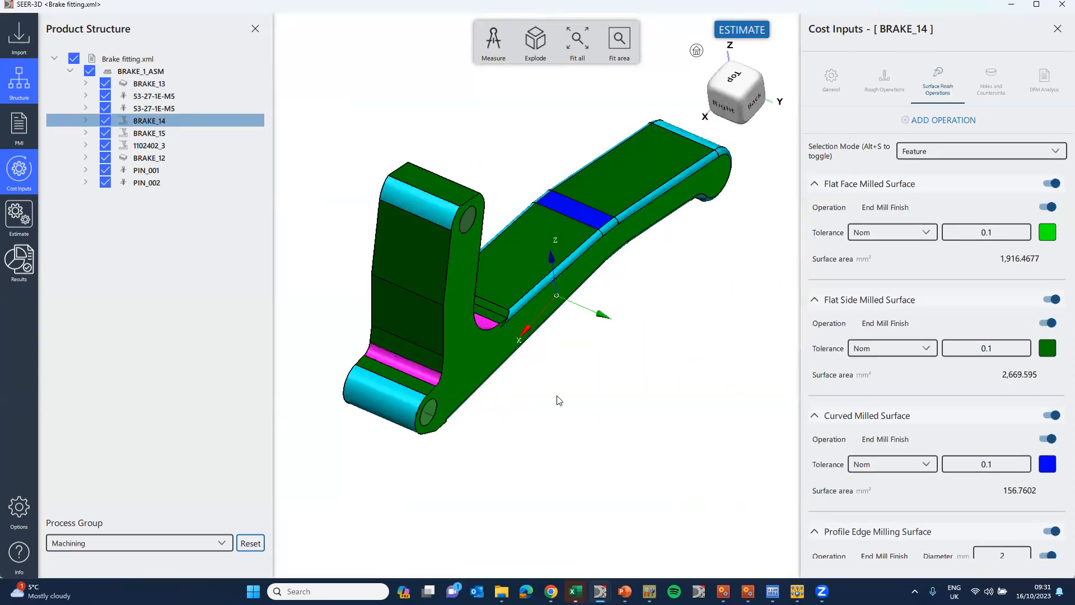
{"action": "left_click", "coordinate": [399, 368]}
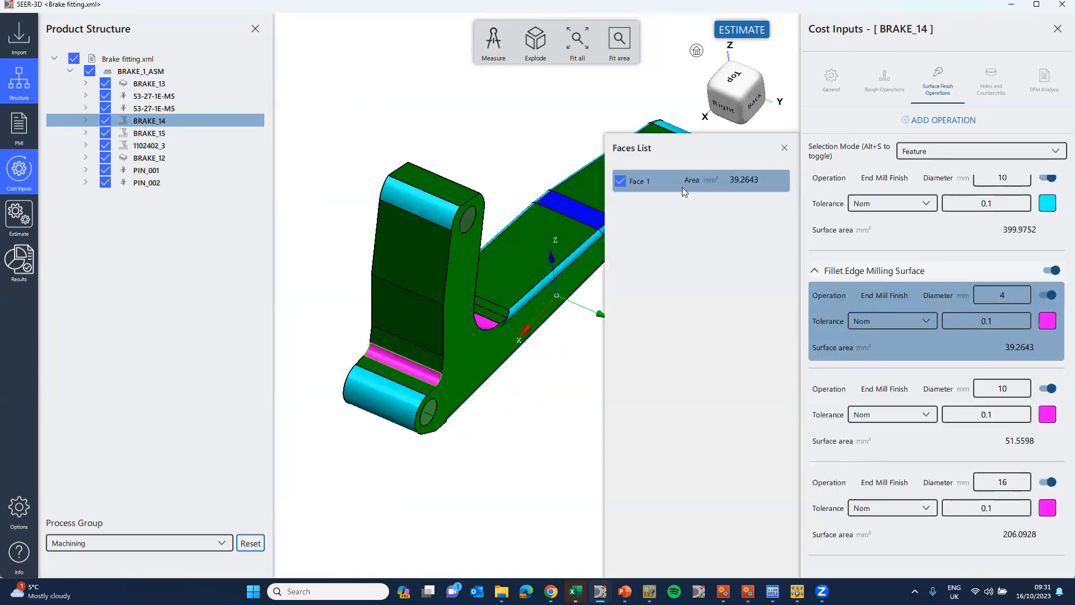
{"action": "left_click", "coordinate": [1046, 296]}
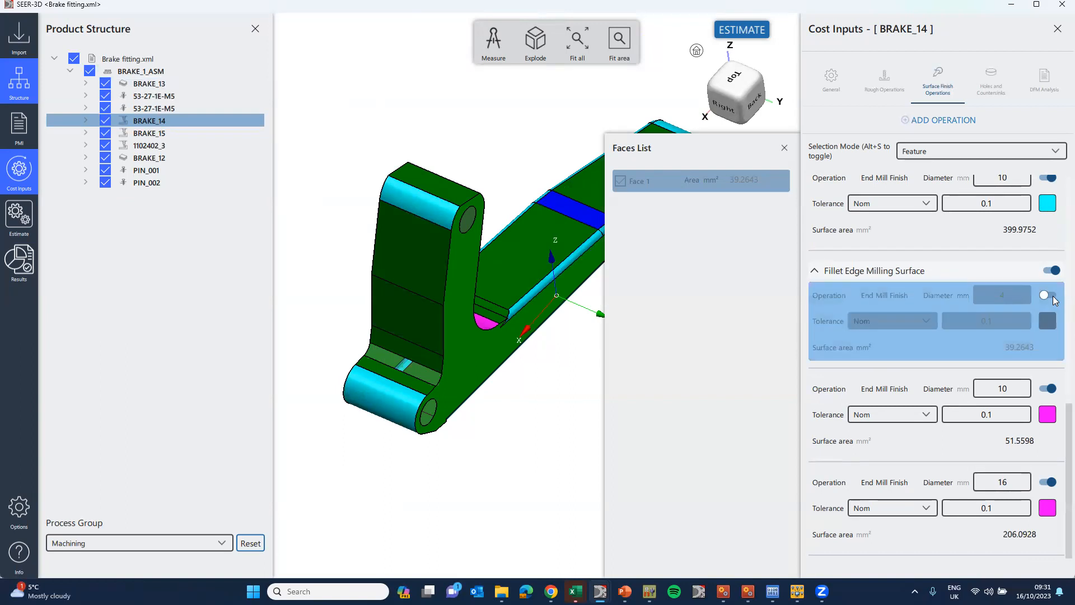
{"action": "left_click", "coordinate": [1045, 295]}
{"action": "left_click_drag", "start_coordinate": [543, 274], "coordinate": [380, 250]}
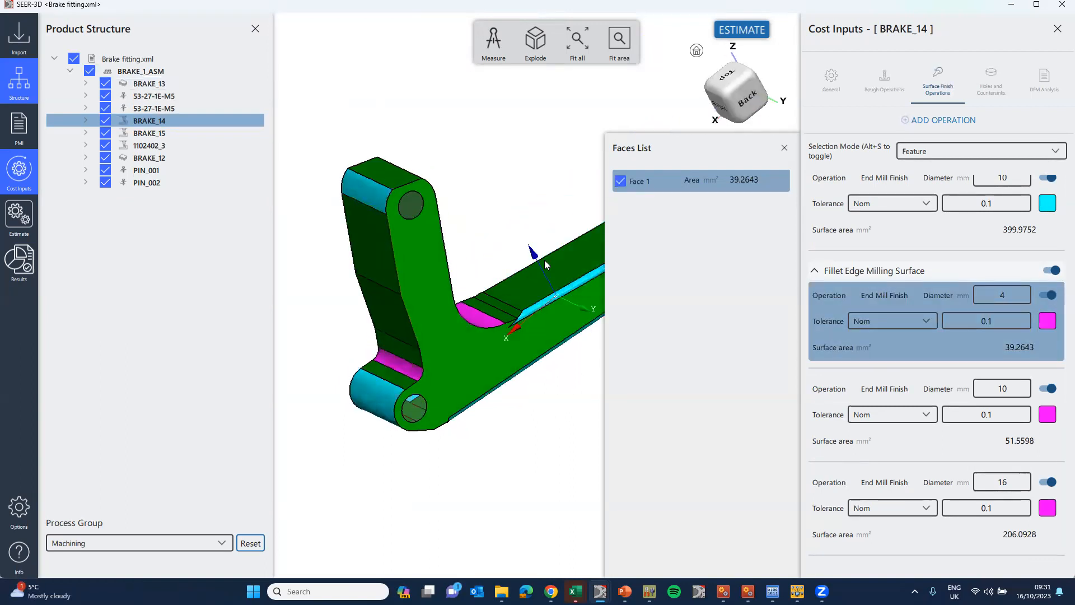
{"action": "left_click", "coordinate": [559, 274]}
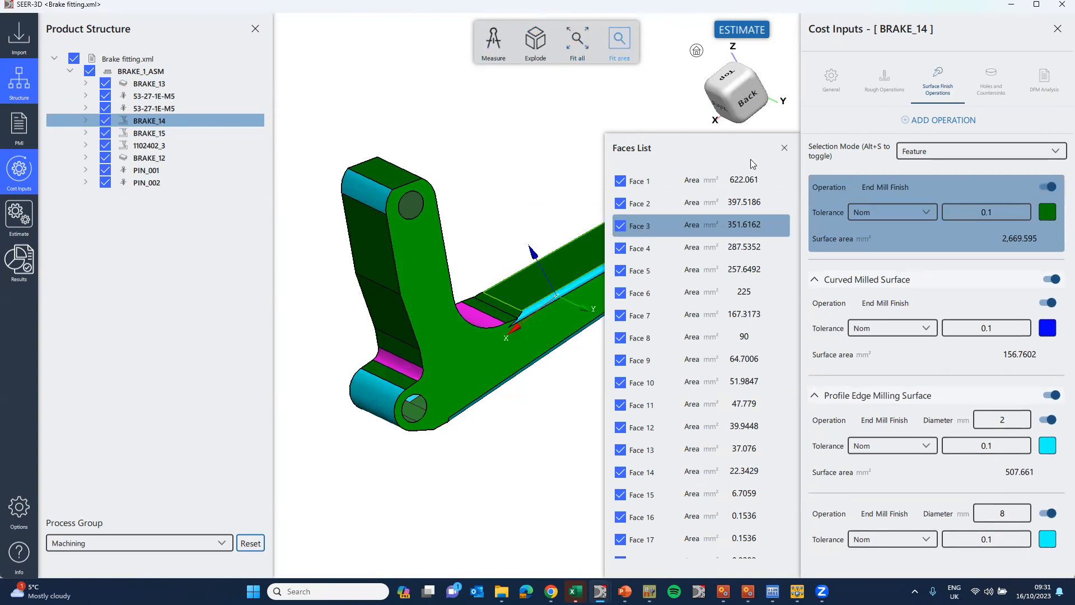
{"action": "left_click", "coordinate": [785, 148]}
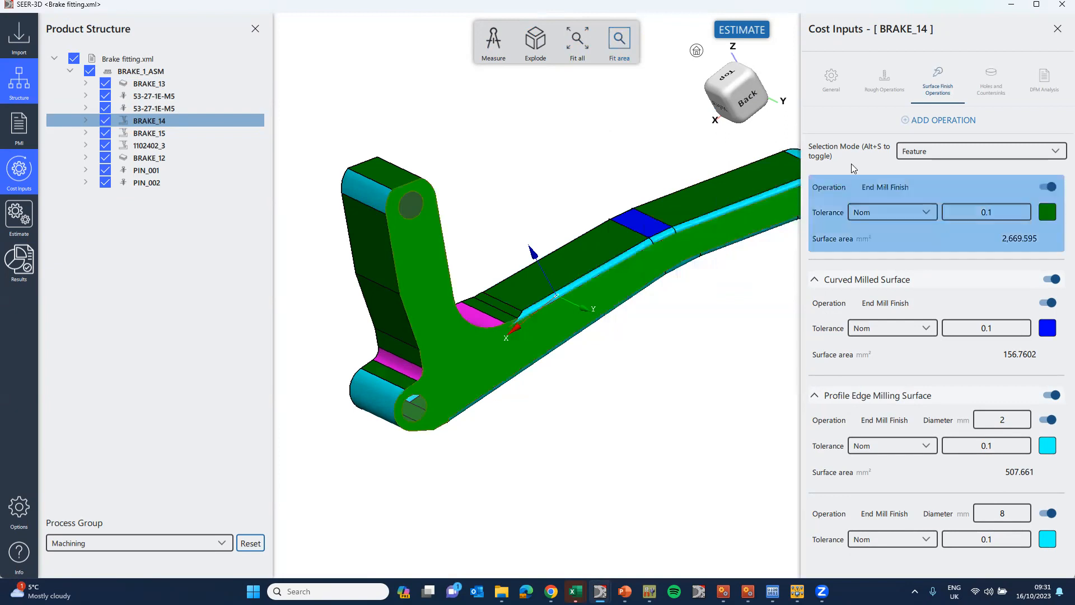
Step: Check the through-hole inputs of BRAKE_14 and its threading options, keeping the threading at None
{"action": "left_click", "coordinate": [993, 77]}
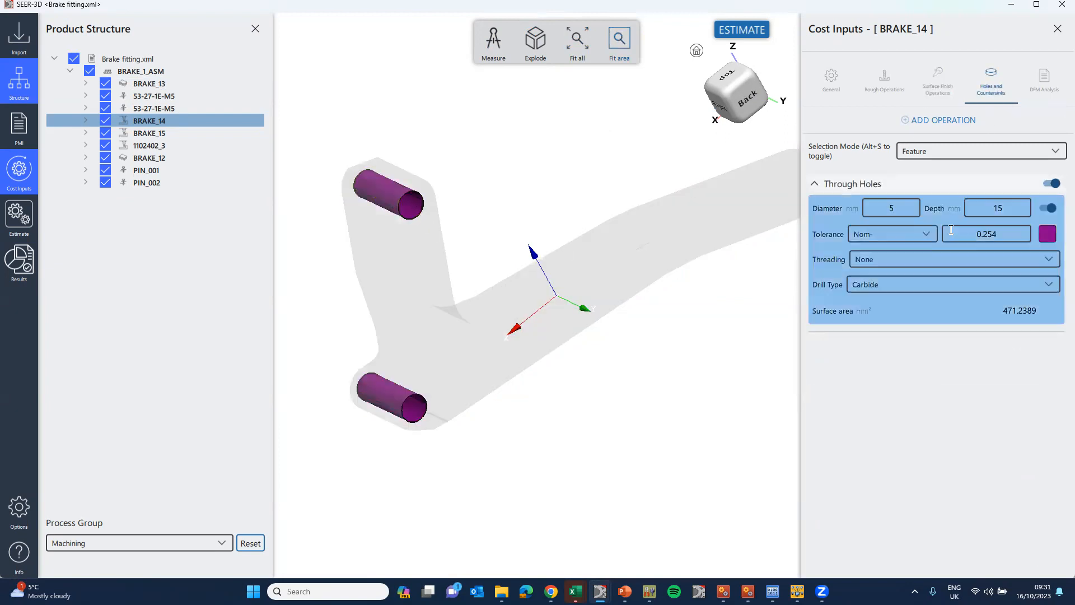
{"action": "left_click", "coordinate": [915, 256]}
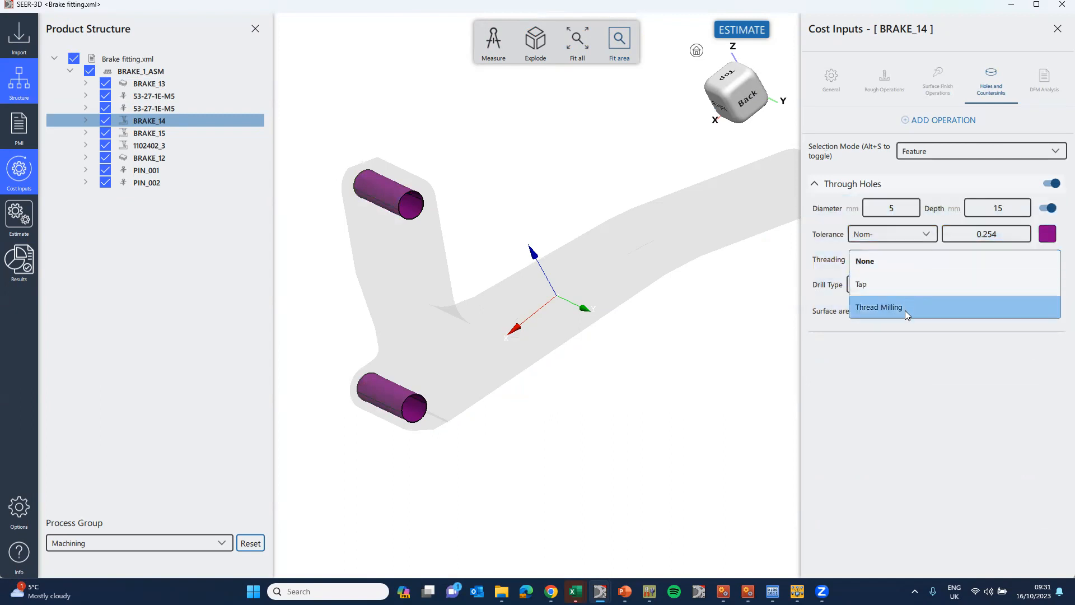
{"action": "left_click", "coordinate": [878, 261]}
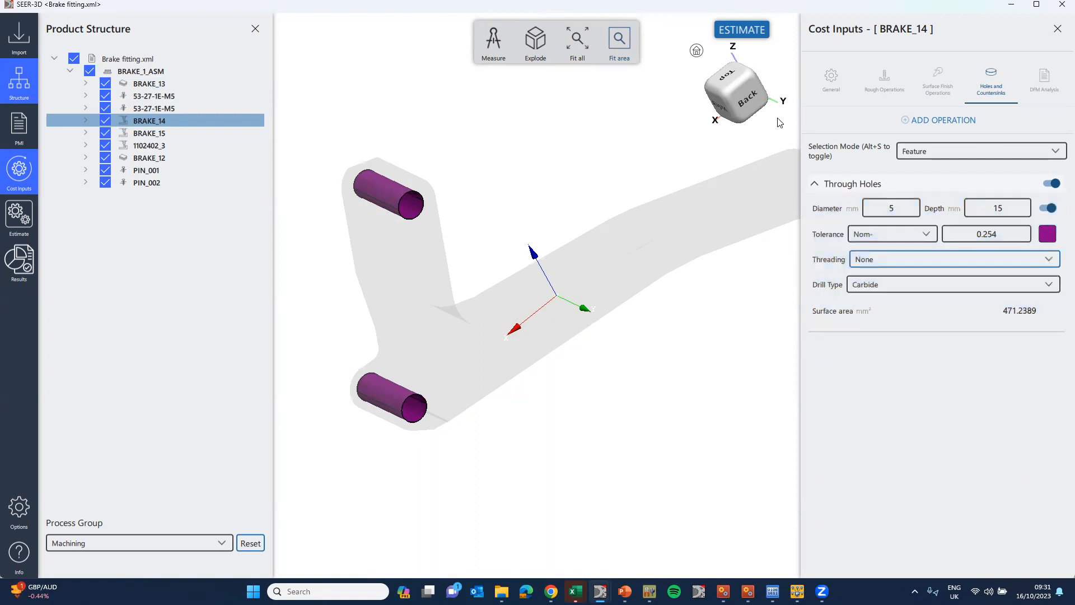
Step: View the complete BRAKE_1_ASM assembly from above and inspect the second 53-27-1E-M5 fastener
{"action": "left_click", "coordinate": [147, 133]}
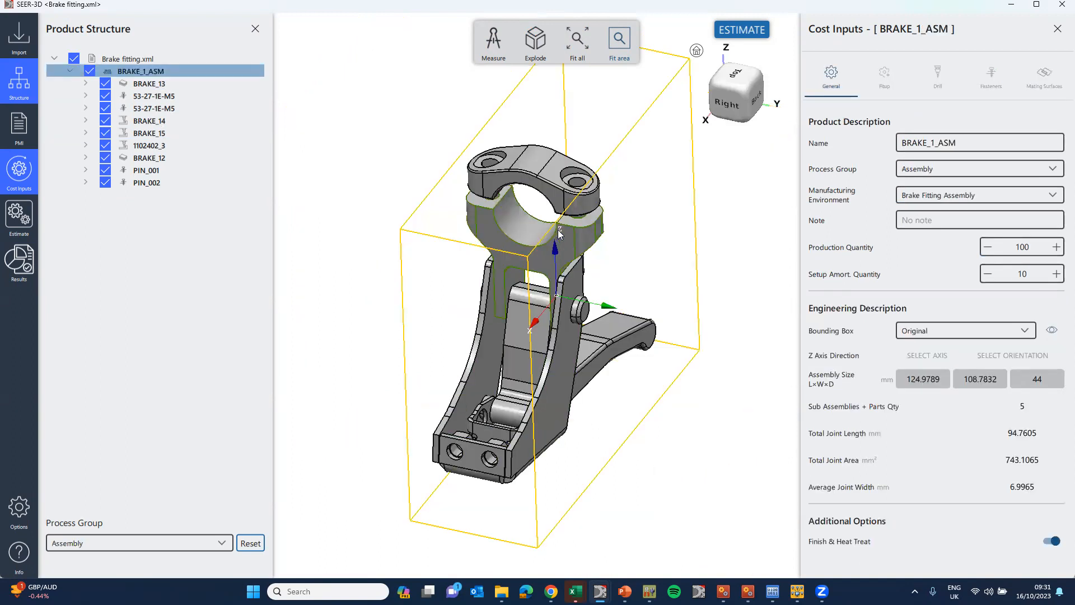
{"action": "left_click_drag", "start_coordinate": [556, 229], "coordinate": [545, 296]}
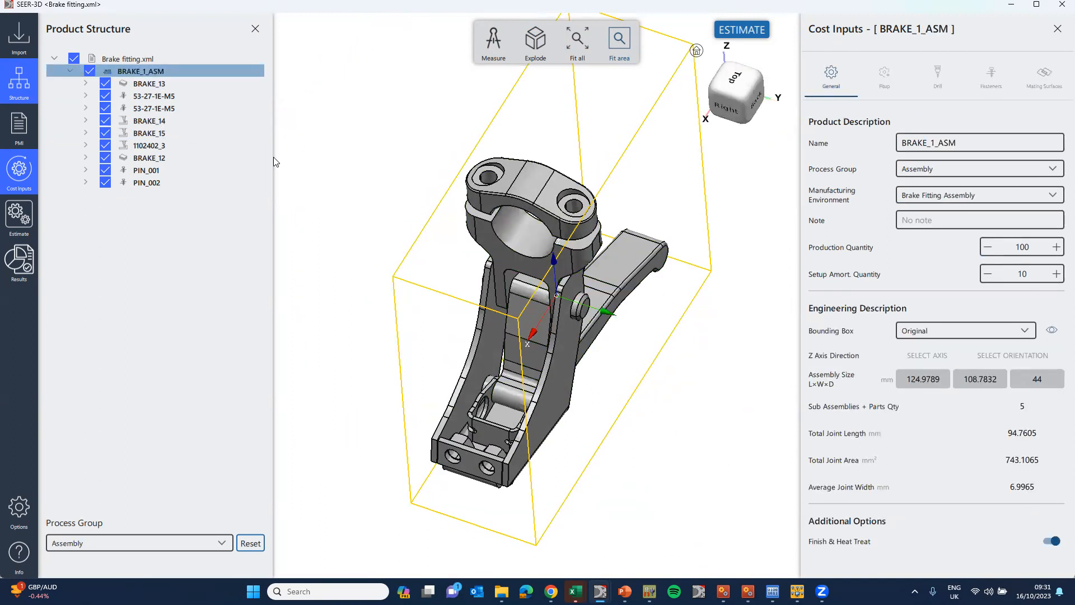
{"action": "left_click", "coordinate": [163, 109]}
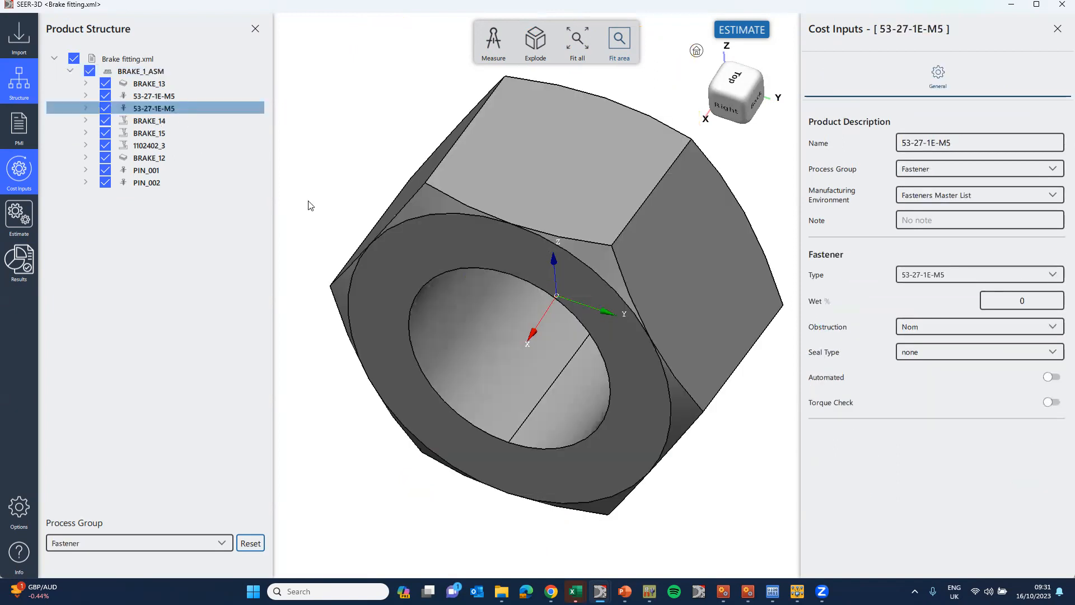
Step: Review the general, rough and surface finish inputs of BRAKE_15 and inspect its through-hole entries on the model
{"action": "left_click", "coordinate": [147, 134]}
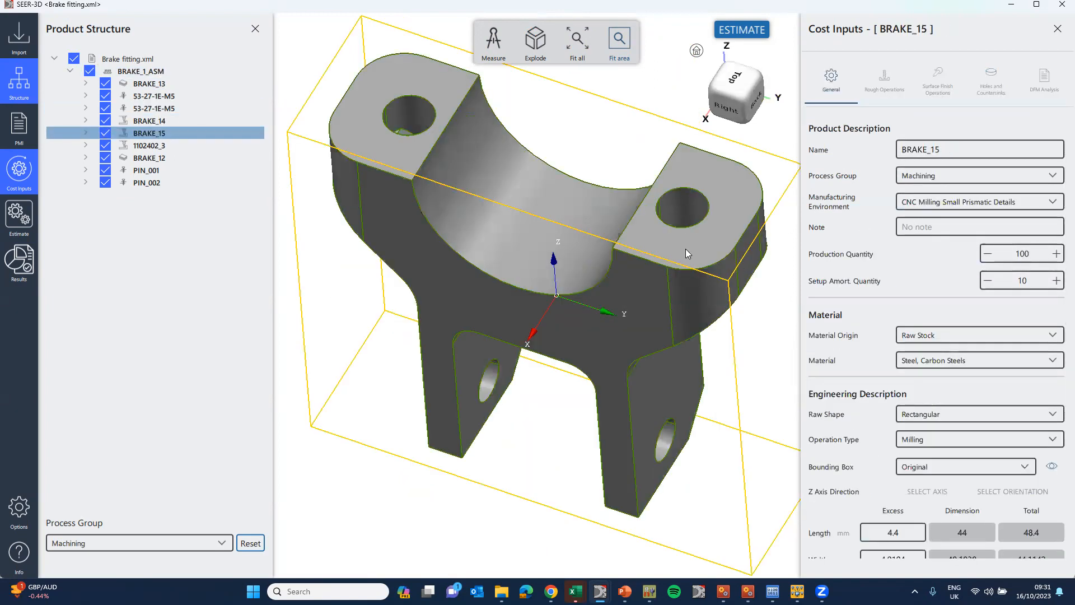
{"action": "left_click", "coordinate": [883, 83]}
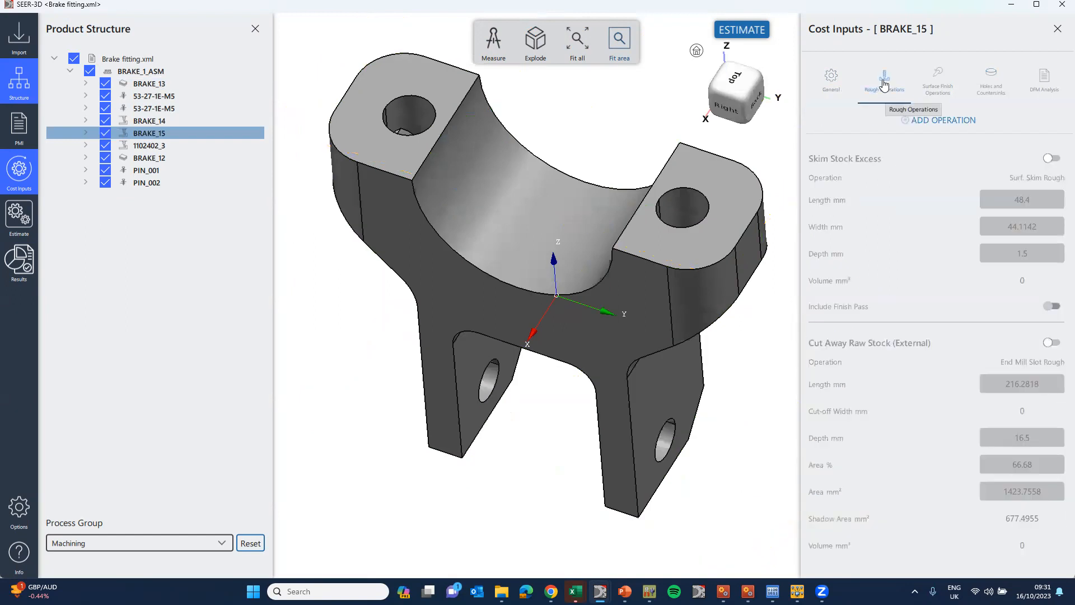
{"action": "left_click", "coordinate": [938, 80]}
{"action": "left_click", "coordinate": [984, 90]}
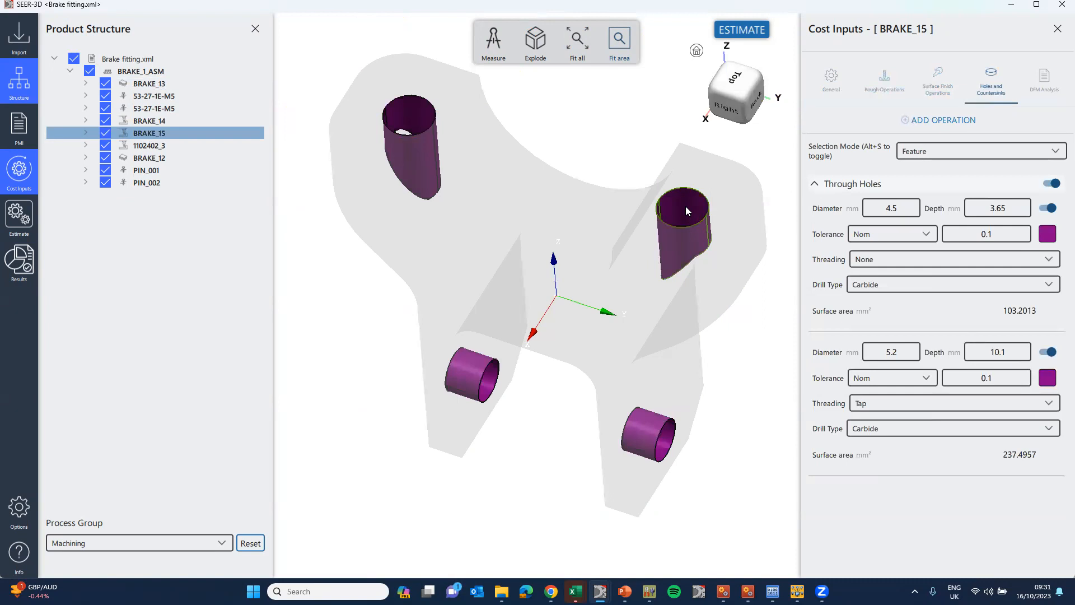
{"action": "left_click", "coordinate": [685, 206]}
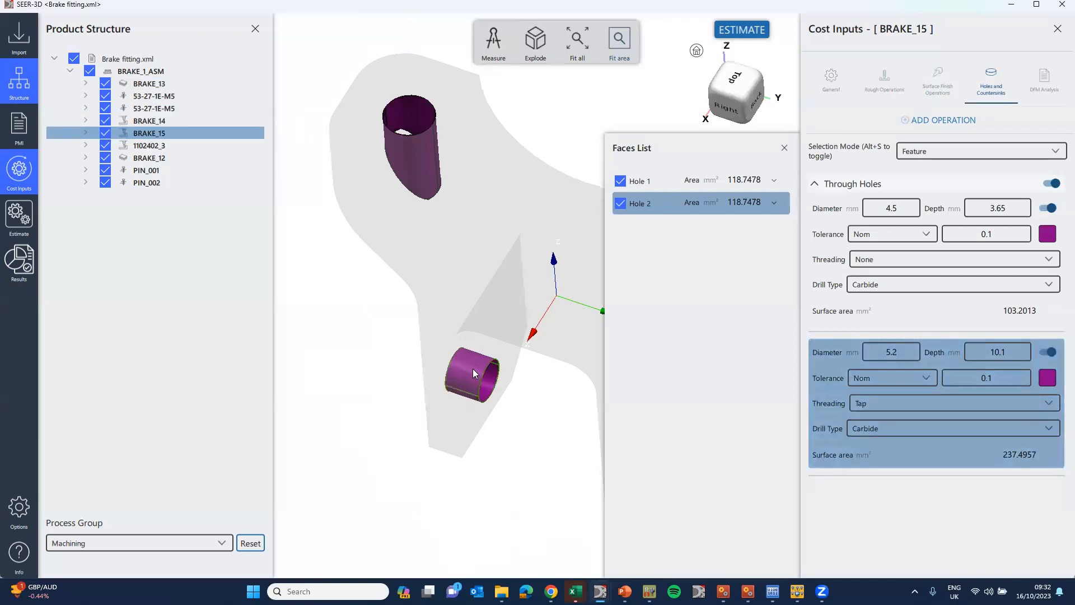
Step: Review the general, rough operation, surface finish and hole inputs of the 1102402_3 machined part
{"action": "left_click", "coordinate": [142, 146]}
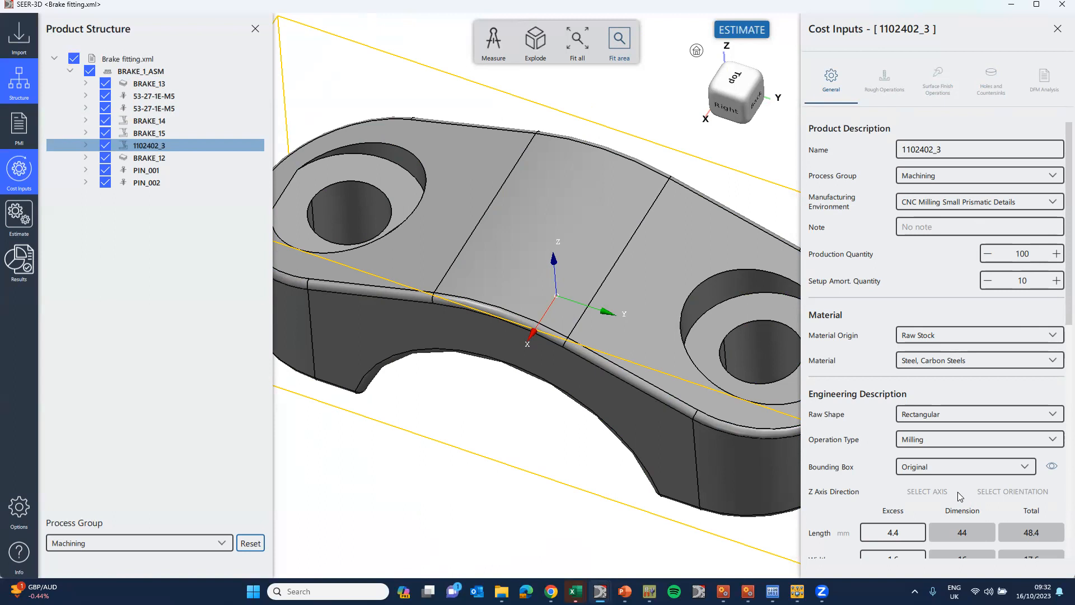
{"action": "left_click", "coordinate": [884, 82]}
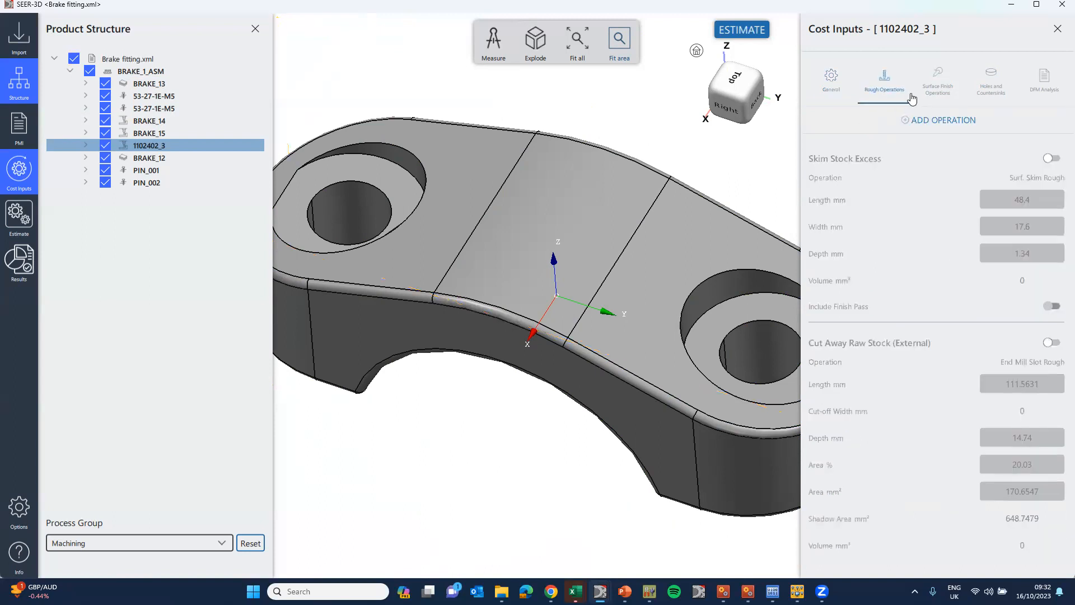
{"action": "left_click", "coordinate": [940, 81]}
{"action": "left_click", "coordinate": [992, 77]}
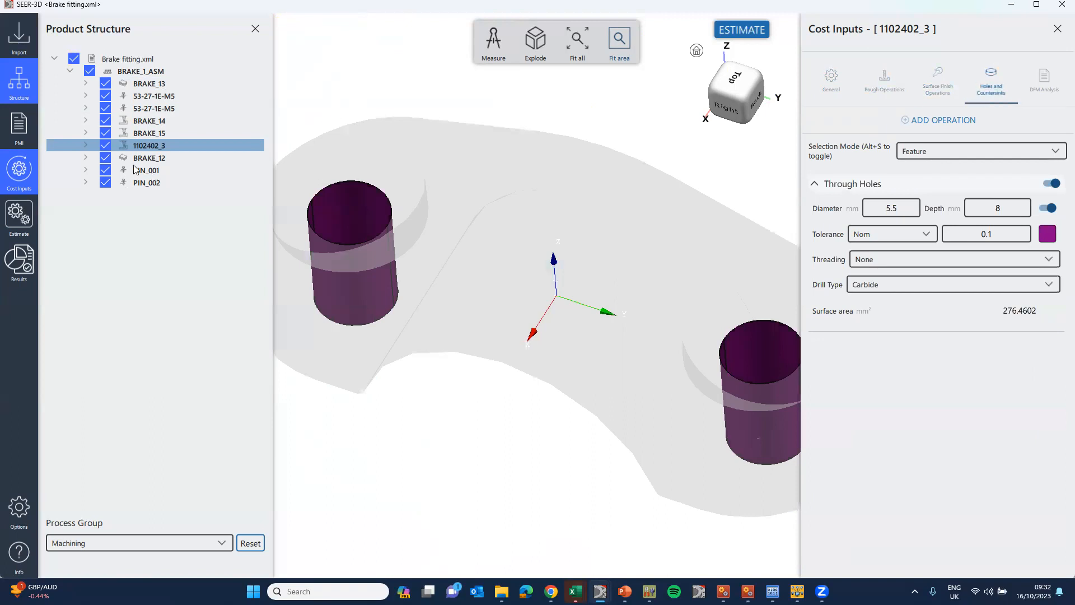
Step: Review the sheet metal features, process options and flattened part view of BRAKE_12
{"action": "left_click", "coordinate": [153, 159]}
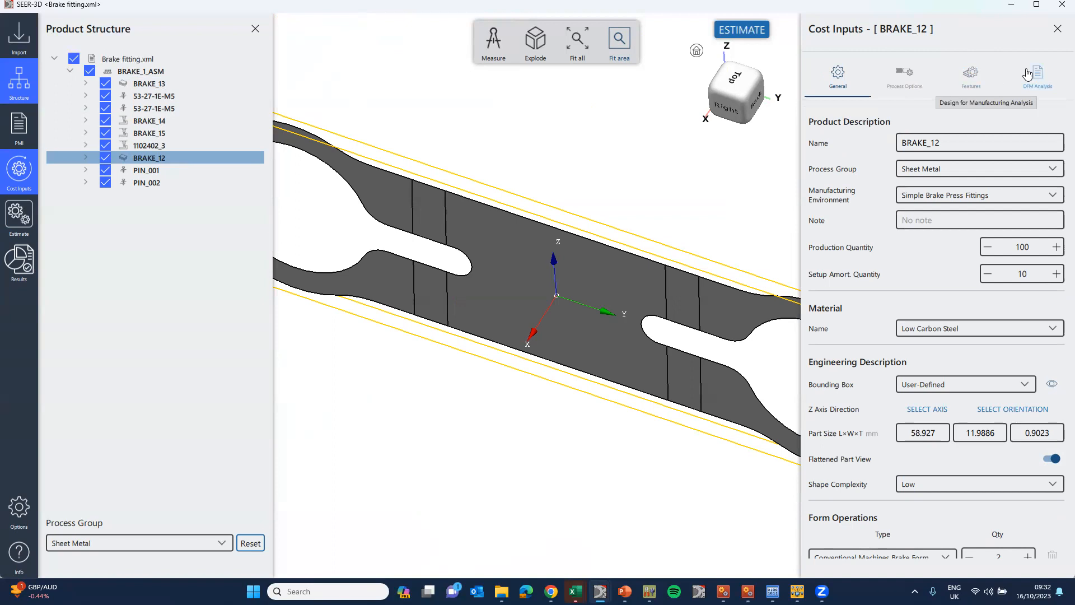
{"action": "left_click", "coordinate": [976, 78]}
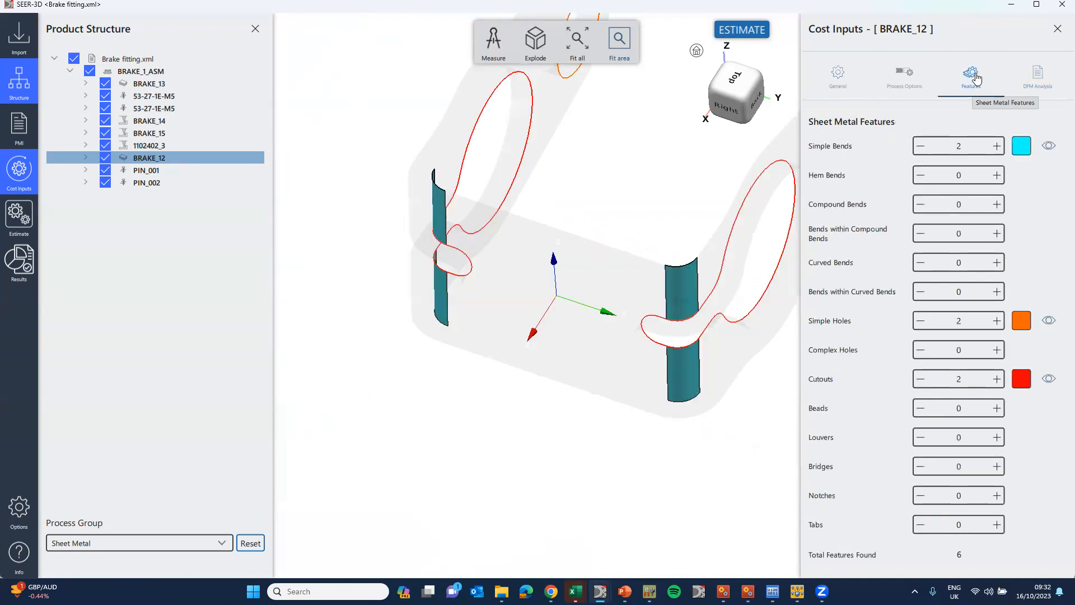
{"action": "left_click", "coordinate": [904, 76]}
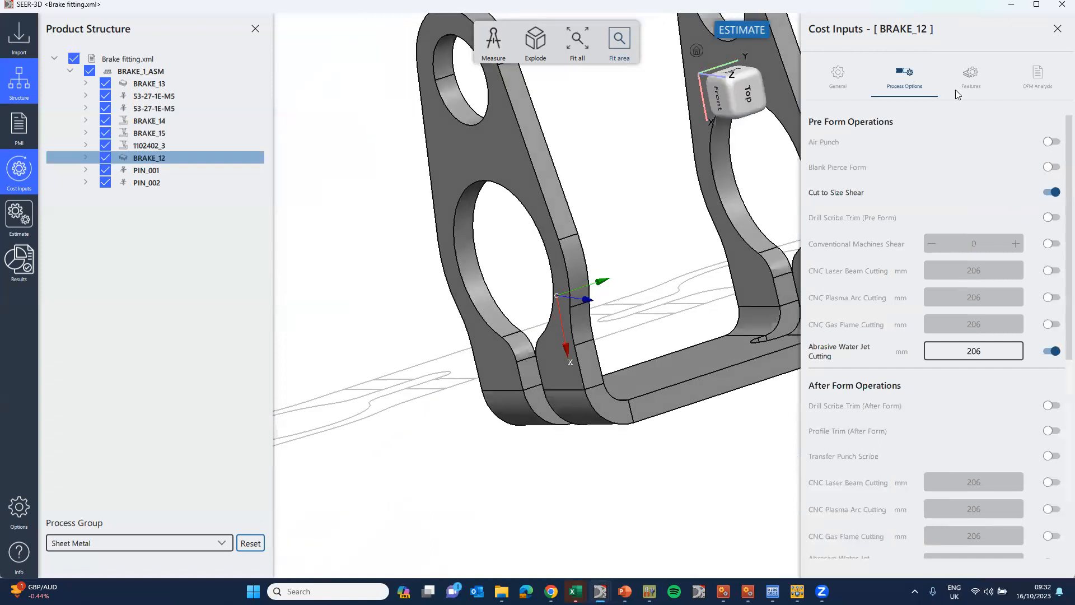
{"action": "left_click", "coordinate": [840, 76]}
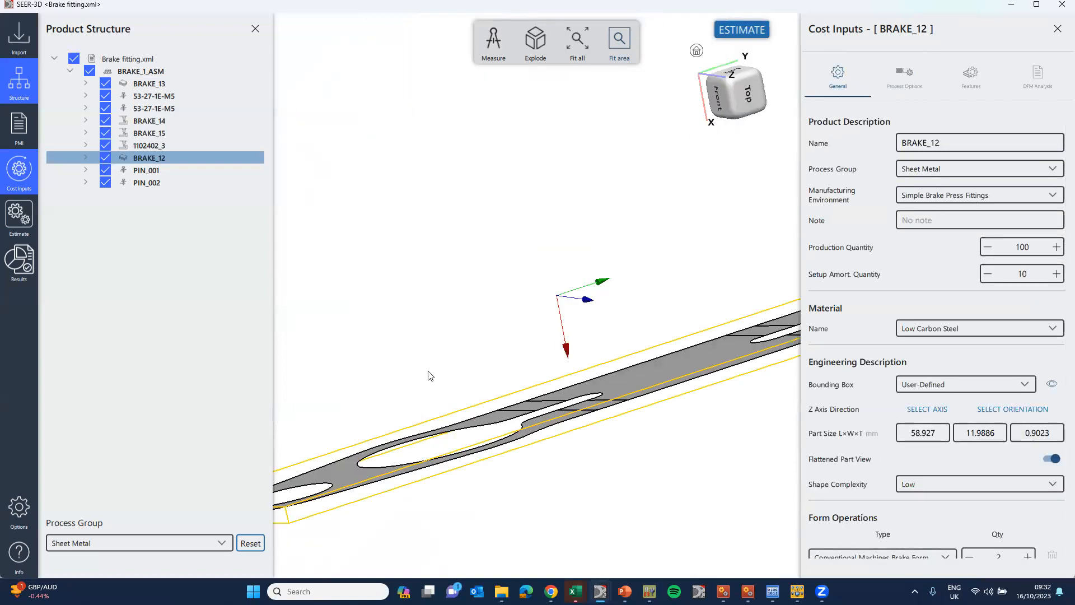
{"action": "left_click", "coordinate": [970, 76]}
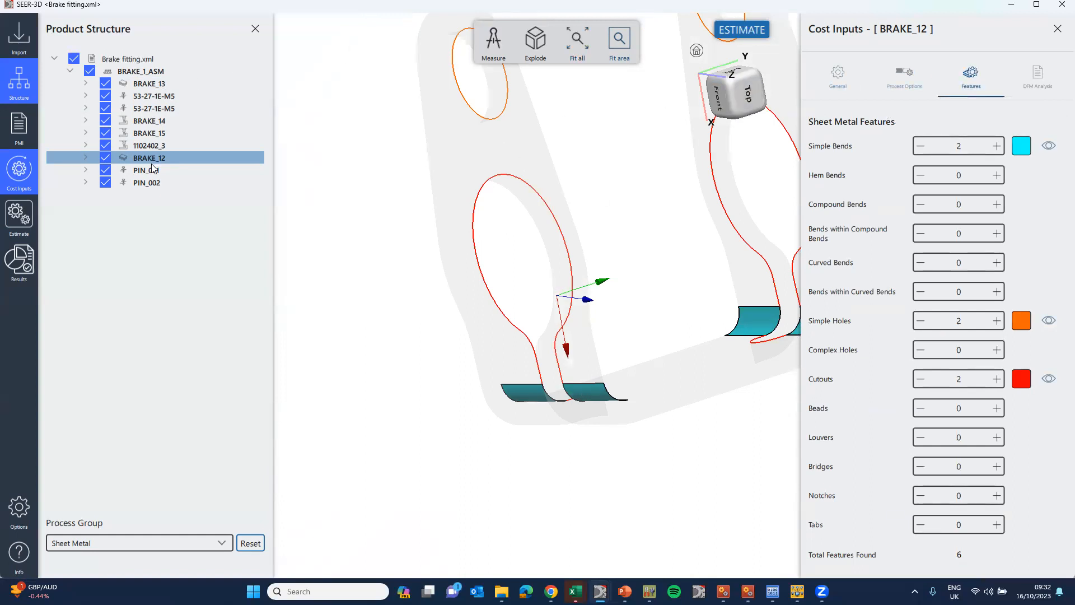
Step: Inspect the fastener inputs and geometry of PIN_001 and PIN_002
{"action": "left_click", "coordinate": [130, 174]}
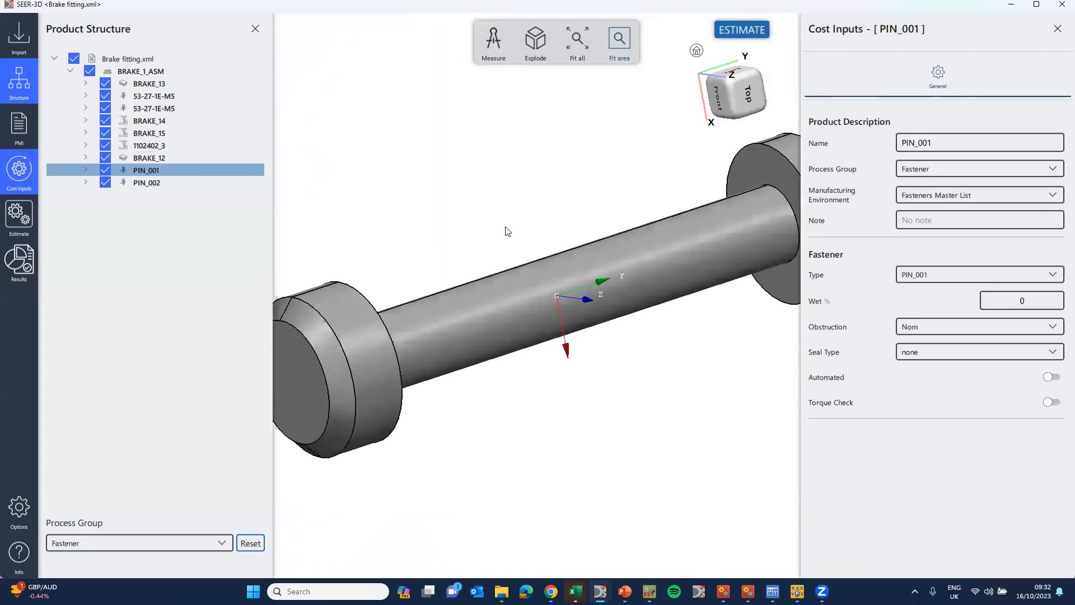
{"action": "left_click", "coordinate": [141, 182]}
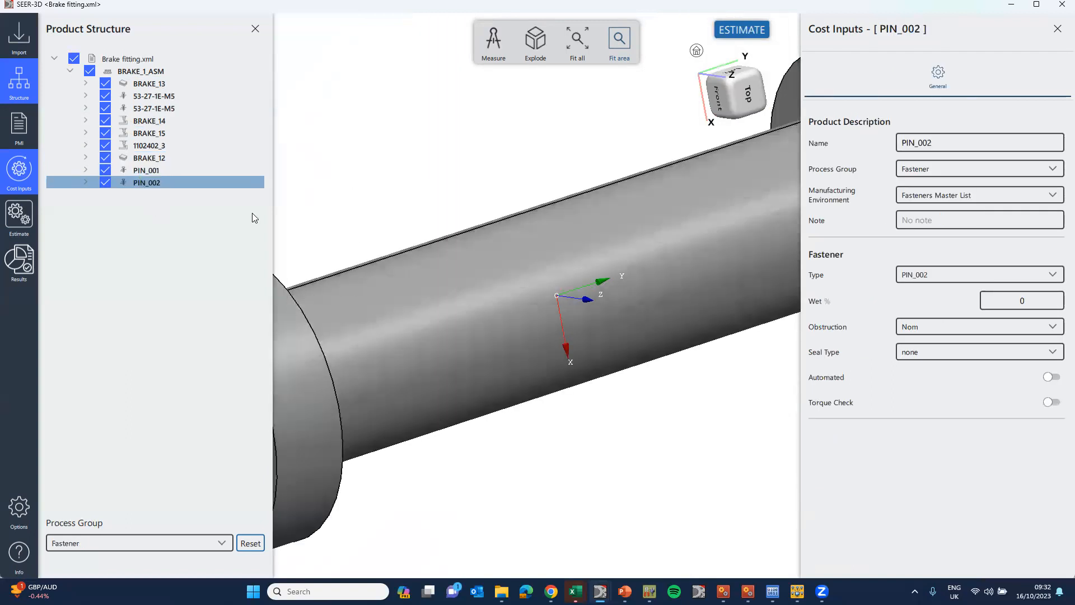
{"action": "scroll", "coordinate": [642, 168], "scroll_direction": "down", "scroll_amount": 5}
{"action": "left_click_drag", "start_coordinate": [573, 315], "coordinate": [267, 399]}
{"action": "left_click_drag", "start_coordinate": [517, 387], "coordinate": [334, 344]}
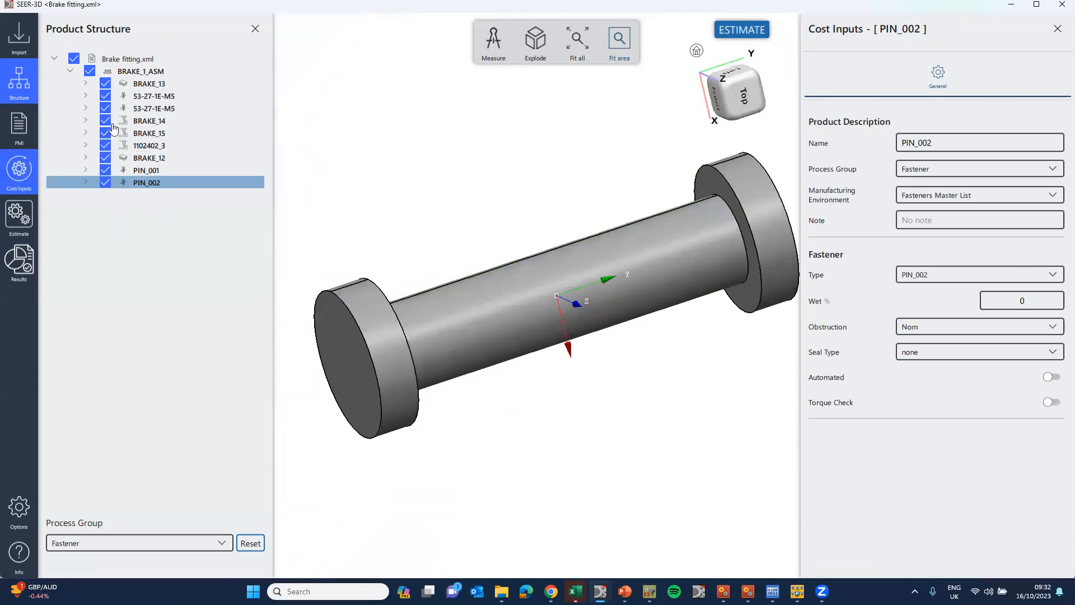
Step: Review the fitup, fastener, mating surface, drill and general cost inputs of the BRAKE_1_ASM assembly
{"action": "left_click", "coordinate": [129, 75]}
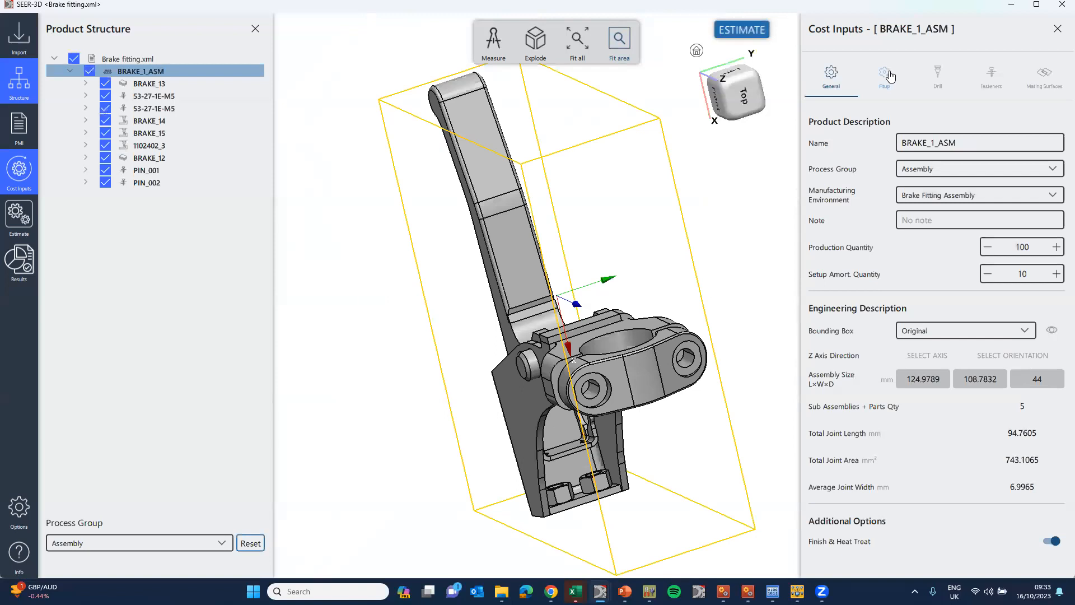
{"action": "left_click", "coordinate": [890, 76]}
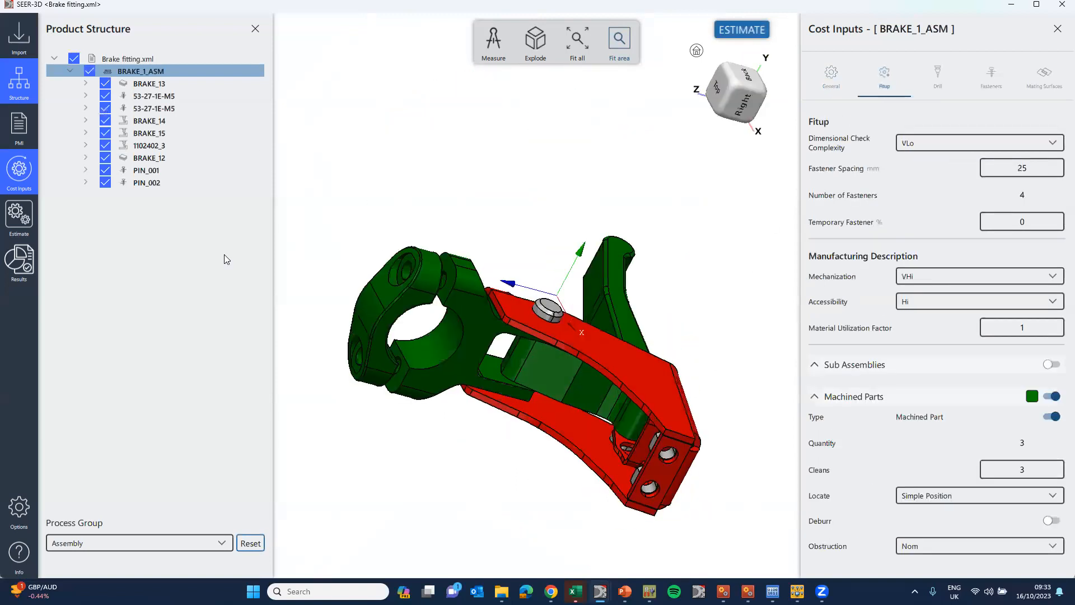
{"action": "left_click", "coordinate": [995, 74]}
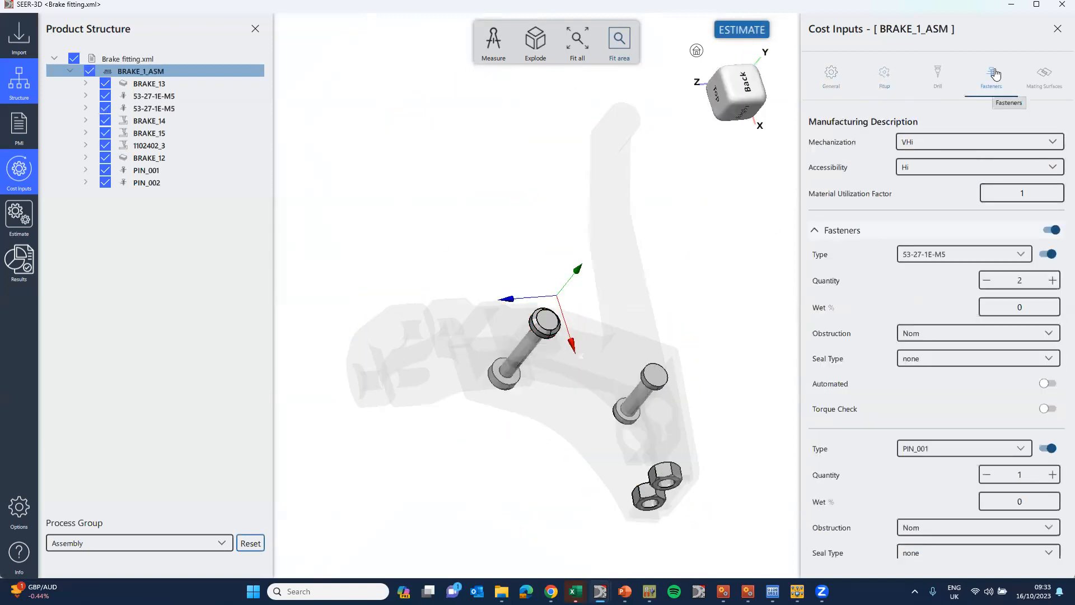
{"action": "left_click", "coordinate": [1047, 79]}
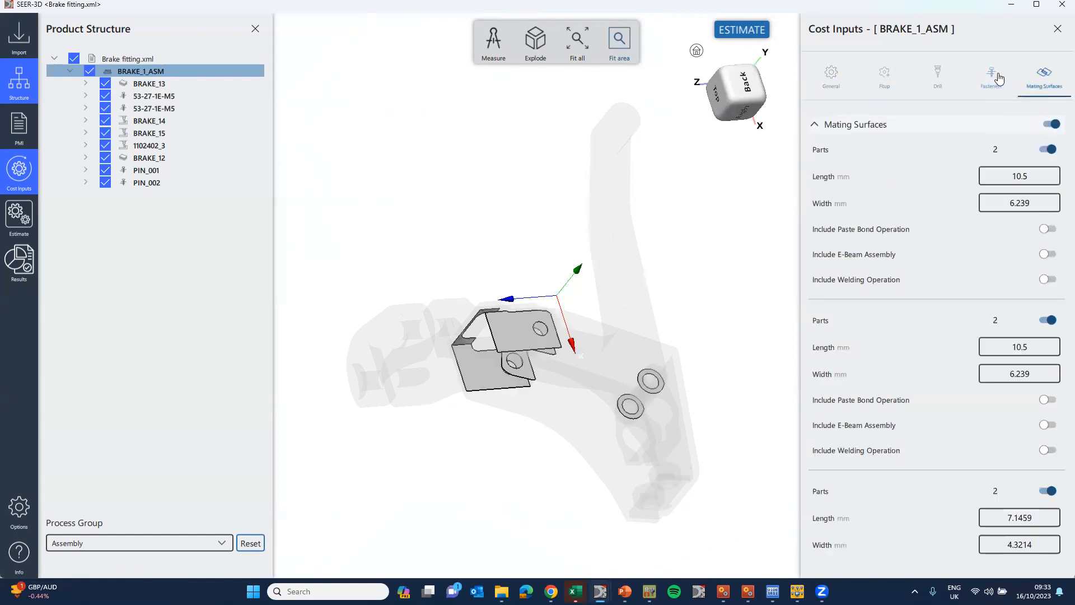
{"action": "left_click", "coordinate": [939, 77]}
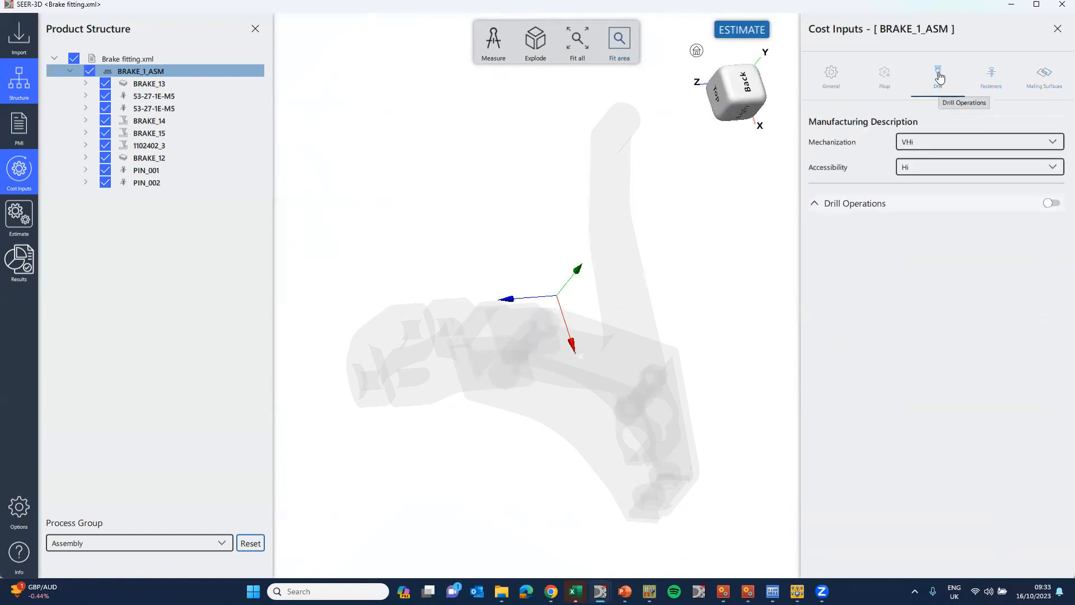
{"action": "left_click", "coordinate": [829, 76]}
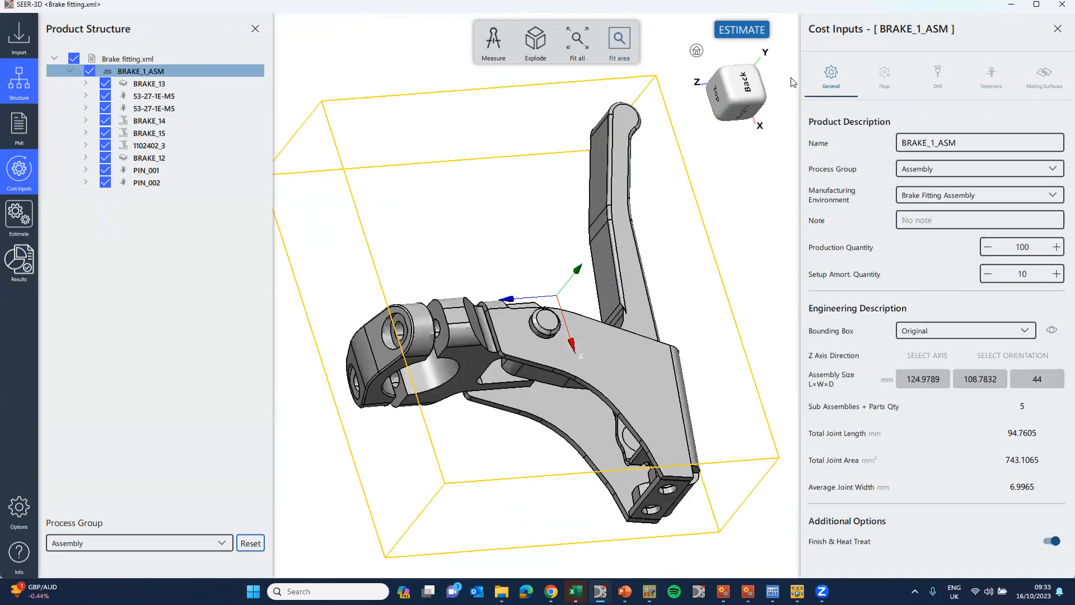
Step: Run the cost estimate for the brake assembly and open the BRAKE_13 sheet metal work element in SEER-MFG
{"action": "left_click", "coordinate": [739, 31]}
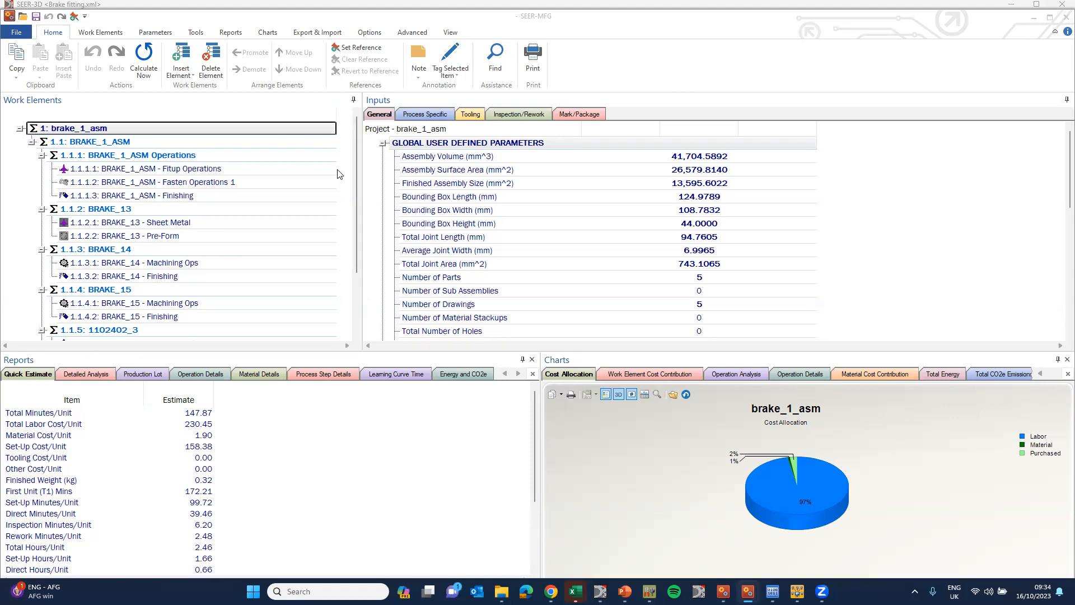
{"action": "left_click", "coordinate": [98, 224]}
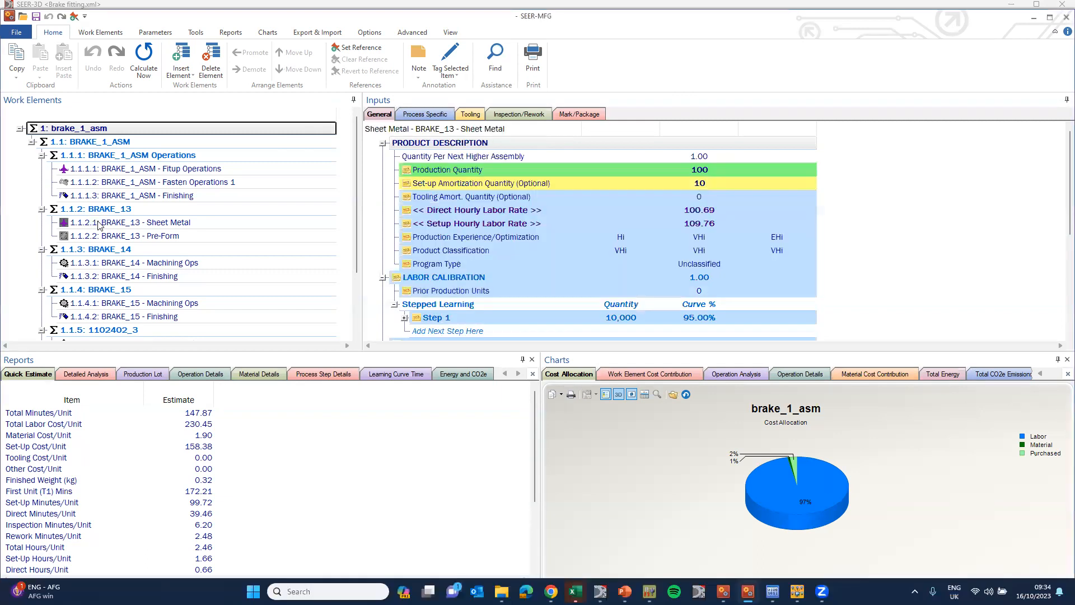
Step: Review the process-specific inputs of BRAKE_13's Sheet Metal and Pre-Form work elements, including form operations, material and CNC laser beam cutting
{"action": "left_click", "coordinate": [424, 113]}
{"action": "scroll", "coordinate": [637, 186], "scroll_direction": "down", "scroll_amount": 8}
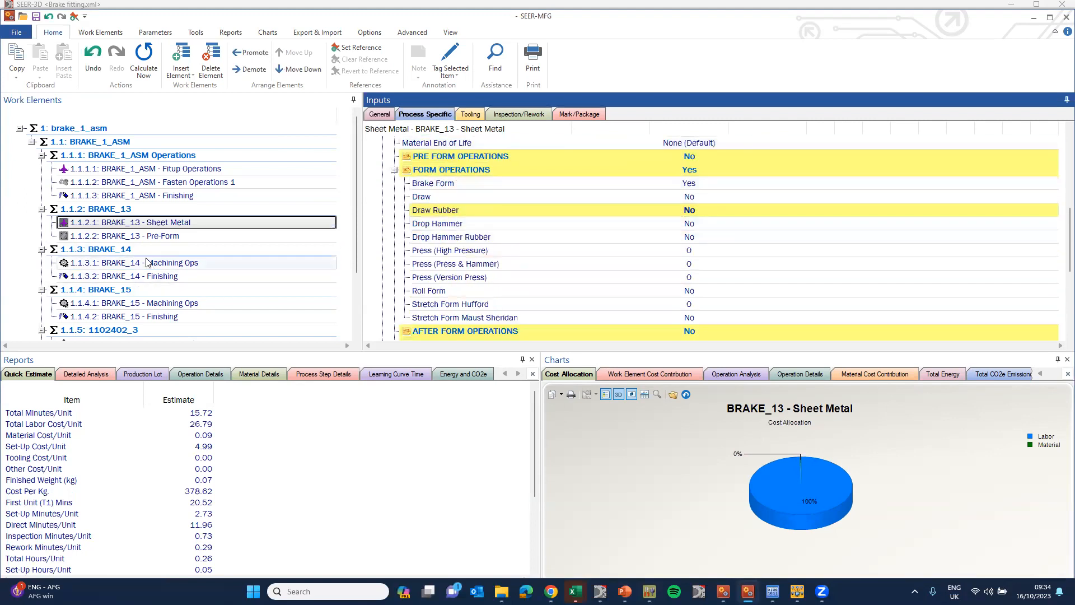
{"action": "left_click", "coordinate": [130, 235]}
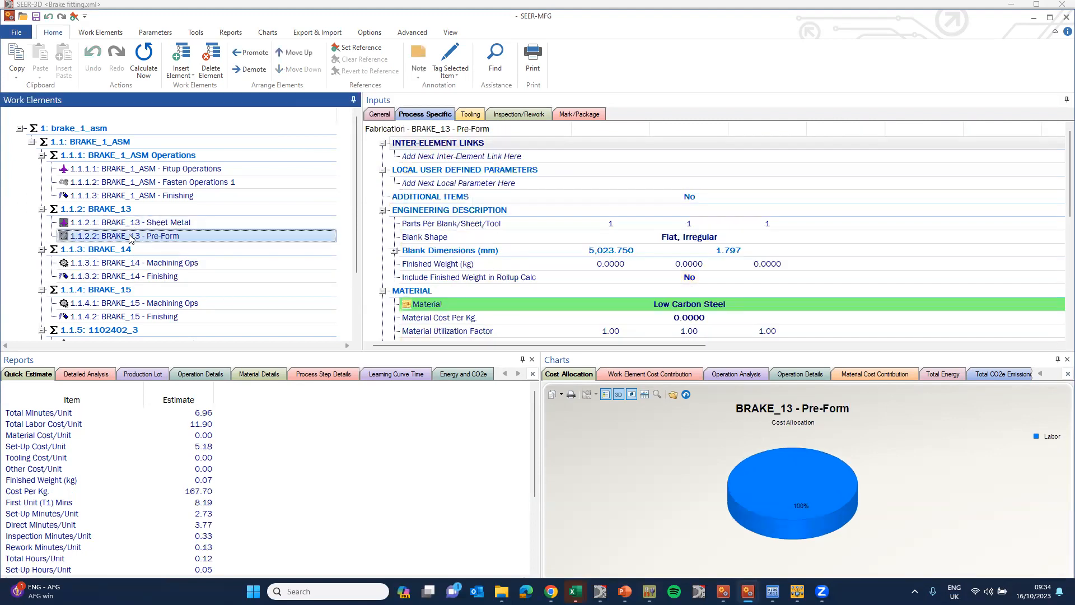
{"action": "scroll", "coordinate": [548, 250], "scroll_direction": "down", "scroll_amount": 5}
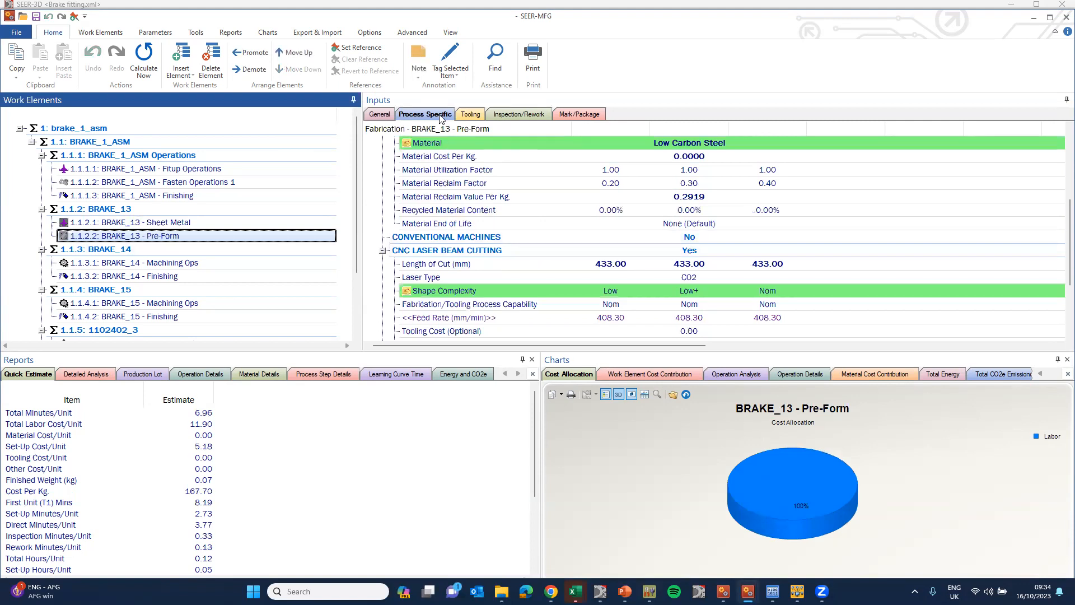
{"action": "left_click", "coordinate": [697, 249]}
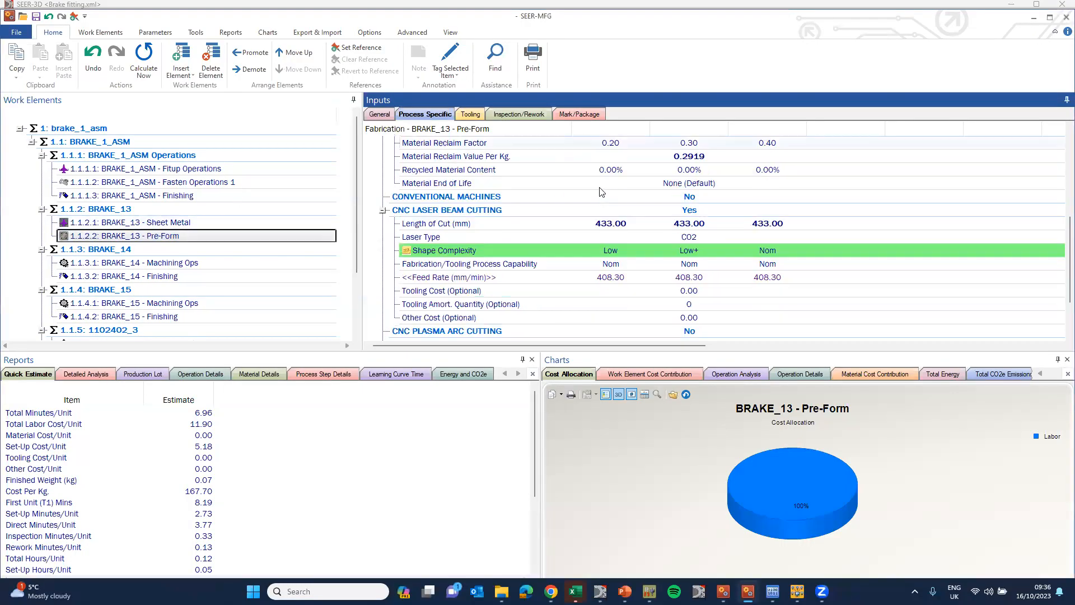
{"action": "scroll", "coordinate": [588, 192], "scroll_direction": "down", "scroll_amount": 3}
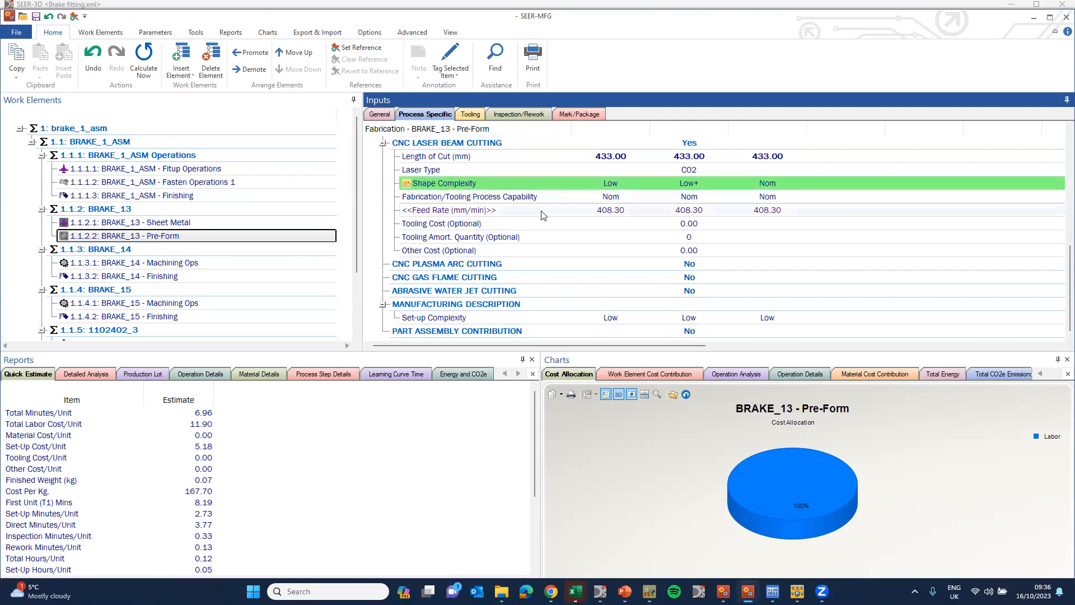
{"action": "scroll", "coordinate": [541, 215], "scroll_direction": "up", "scroll_amount": 1}
{"action": "scroll", "coordinate": [520, 204], "scroll_direction": "up", "scroll_amount": 3}
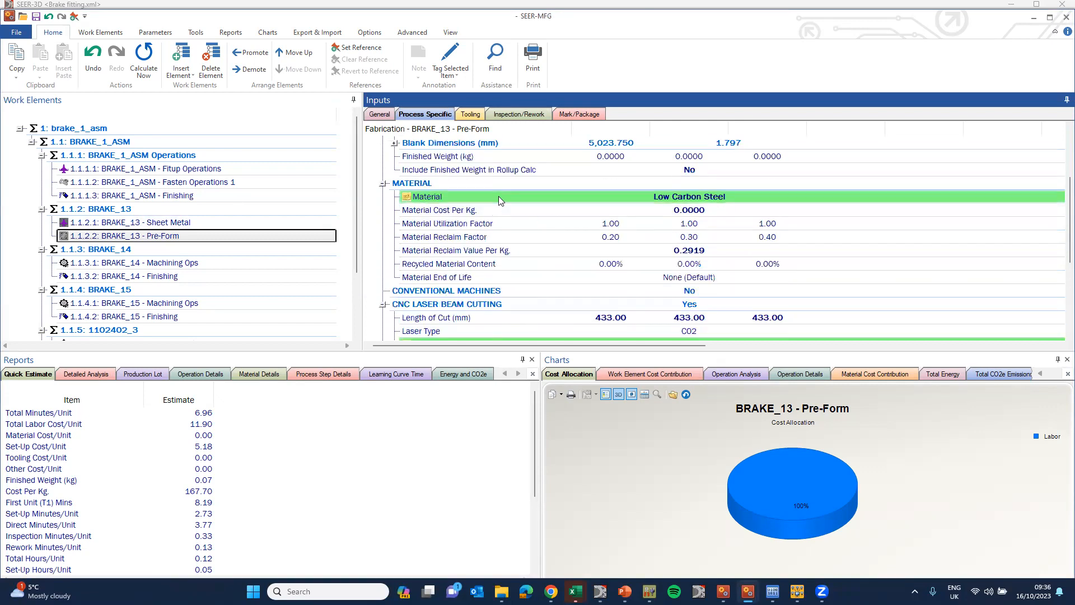
{"action": "scroll", "coordinate": [499, 198], "scroll_direction": "down", "scroll_amount": 1}
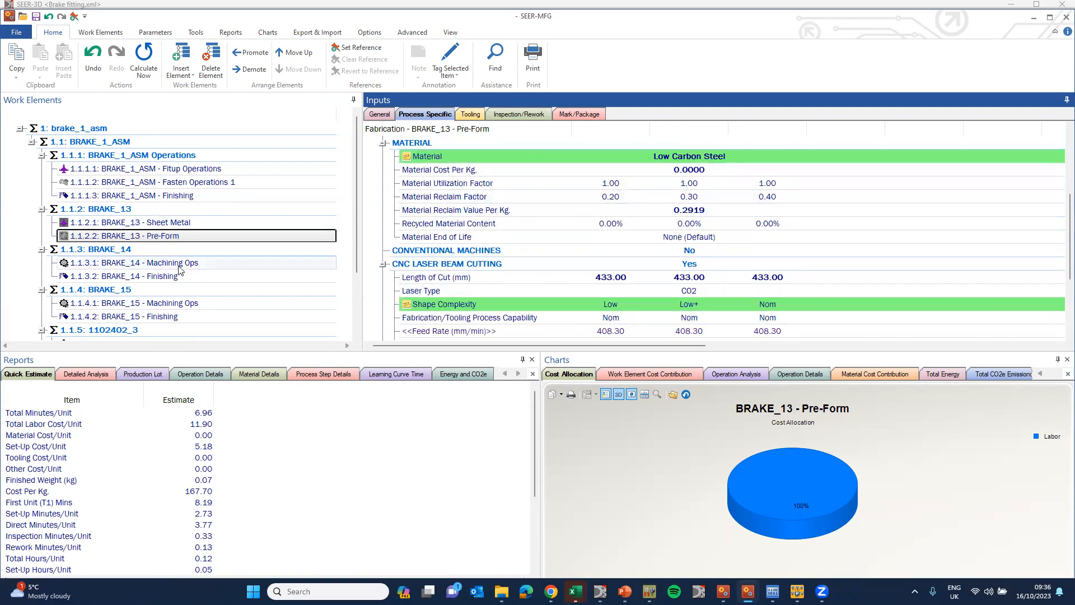
Step: Inspect the finishing inputs of BRAKE_14, BRAKE_15 and 1102402_3 and the BRAKE_12 Form element's inputs
{"action": "left_click", "coordinate": [136, 280]}
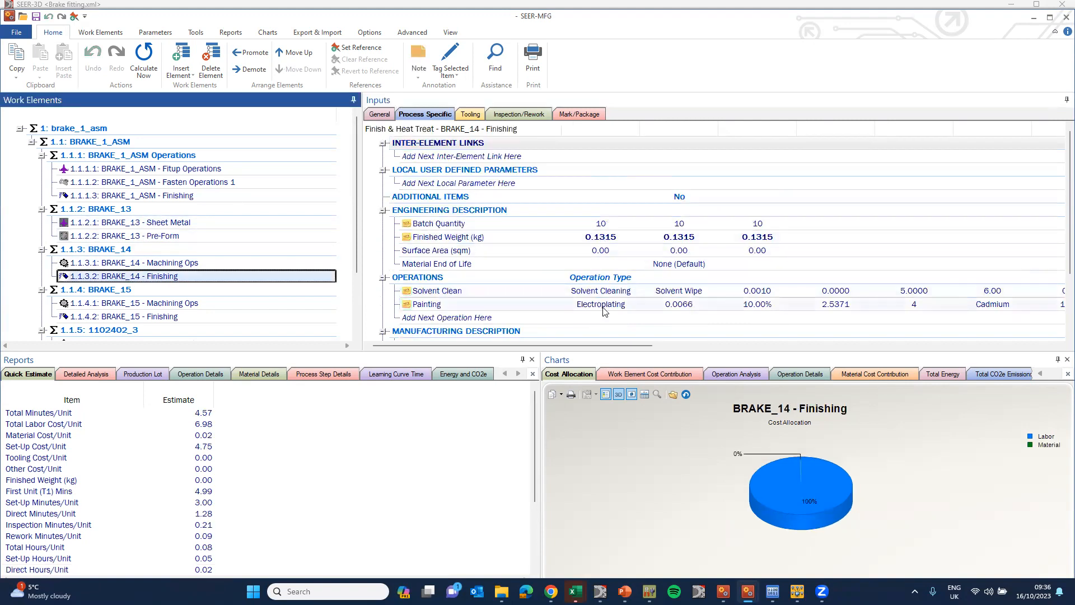
{"action": "scroll", "coordinate": [178, 263], "scroll_direction": "down", "scroll_amount": 2}
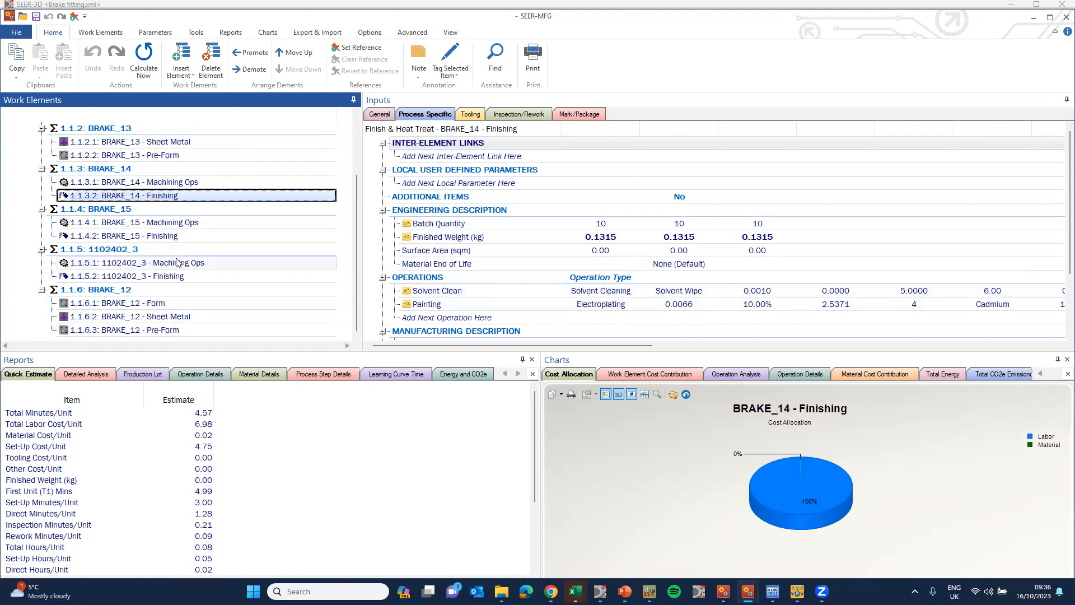
{"action": "left_click", "coordinate": [168, 236]}
{"action": "left_click", "coordinate": [168, 280]}
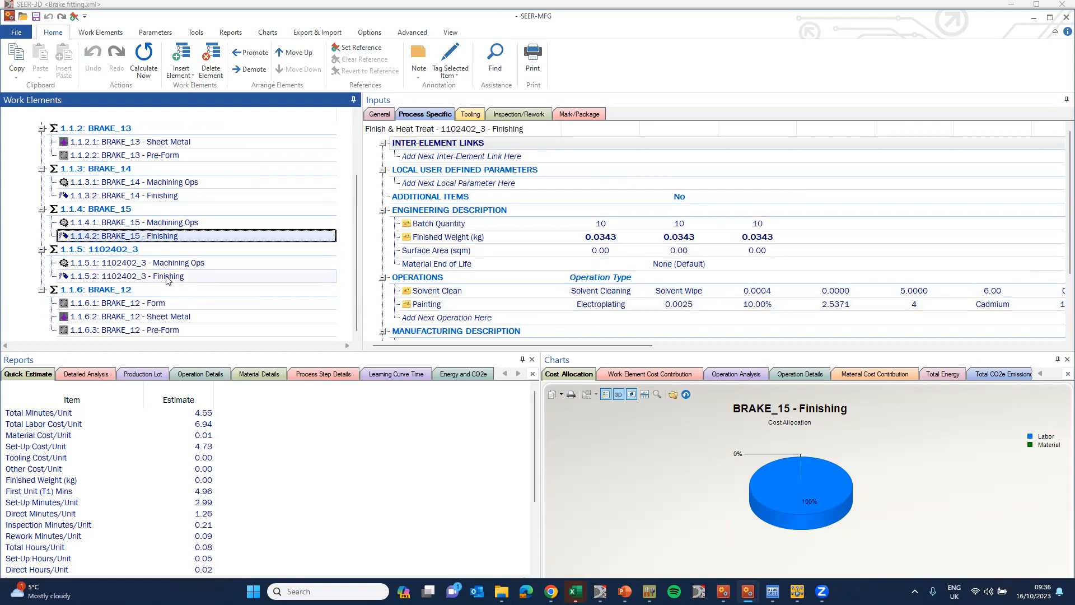
{"action": "left_click", "coordinate": [152, 304]}
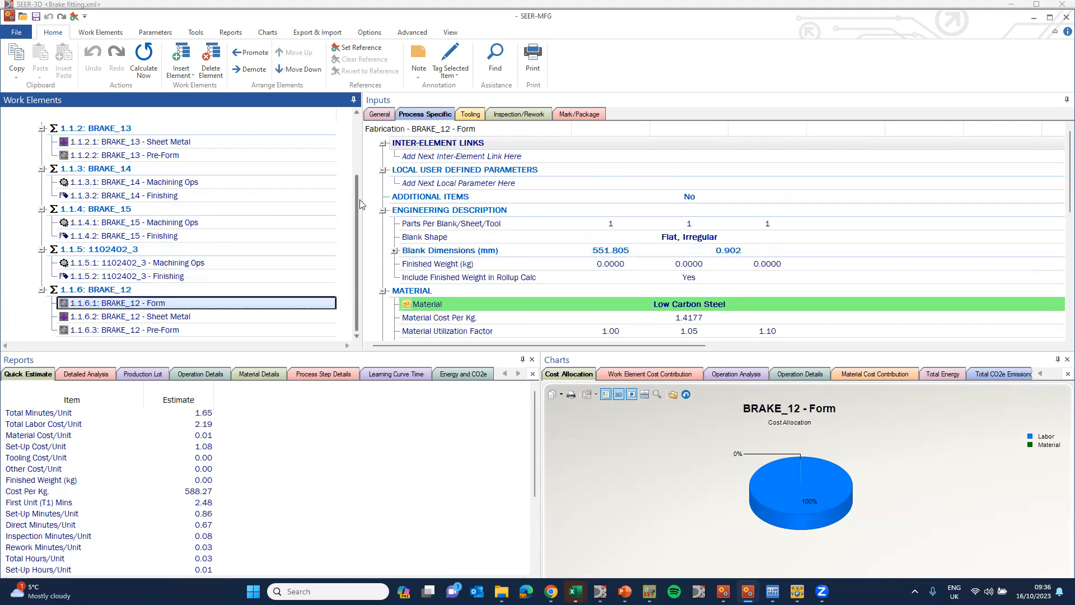
Step: Review the fitup operations and the fastener list in the BRAKE_1_ASM Fitup Operations and Fasten Operations 1 elements
{"action": "scroll", "coordinate": [356, 200], "scroll_direction": "up", "scroll_amount": 2}
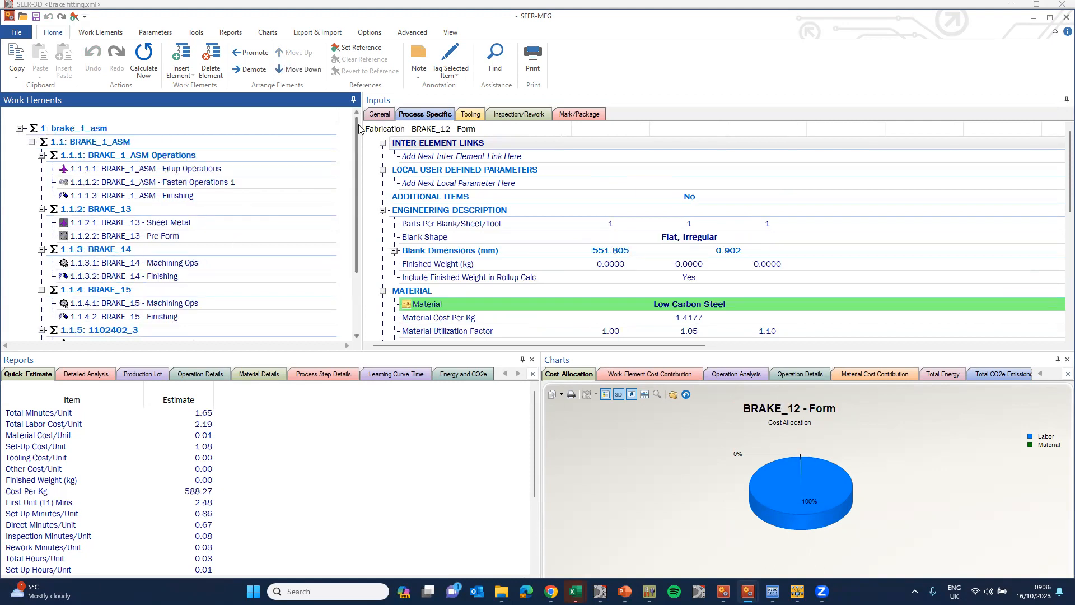
{"action": "left_click", "coordinate": [147, 169]}
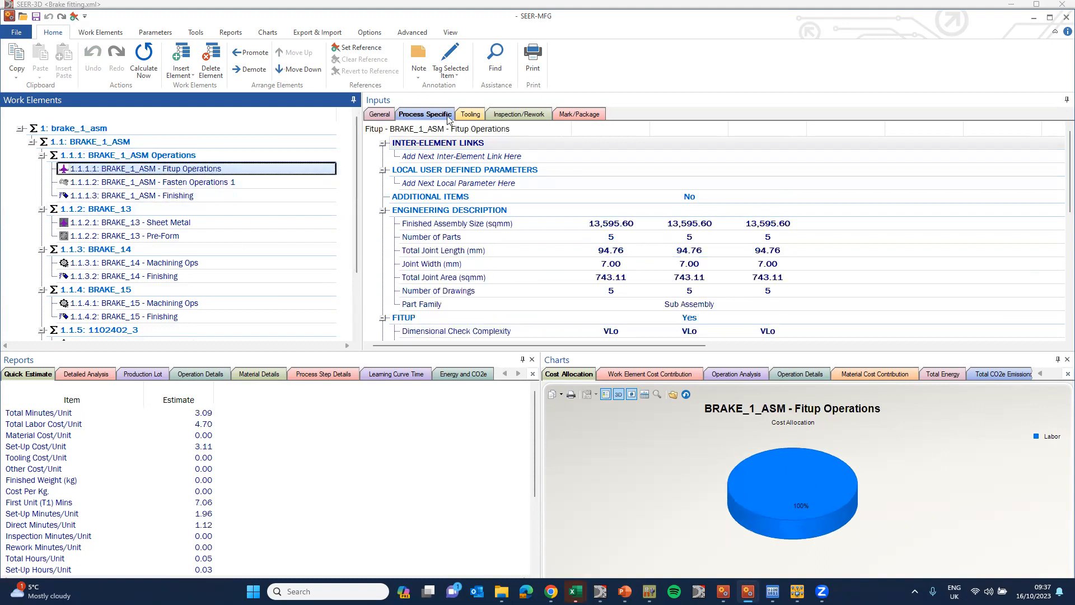
{"action": "scroll", "coordinate": [647, 197], "scroll_direction": "down", "scroll_amount": 4}
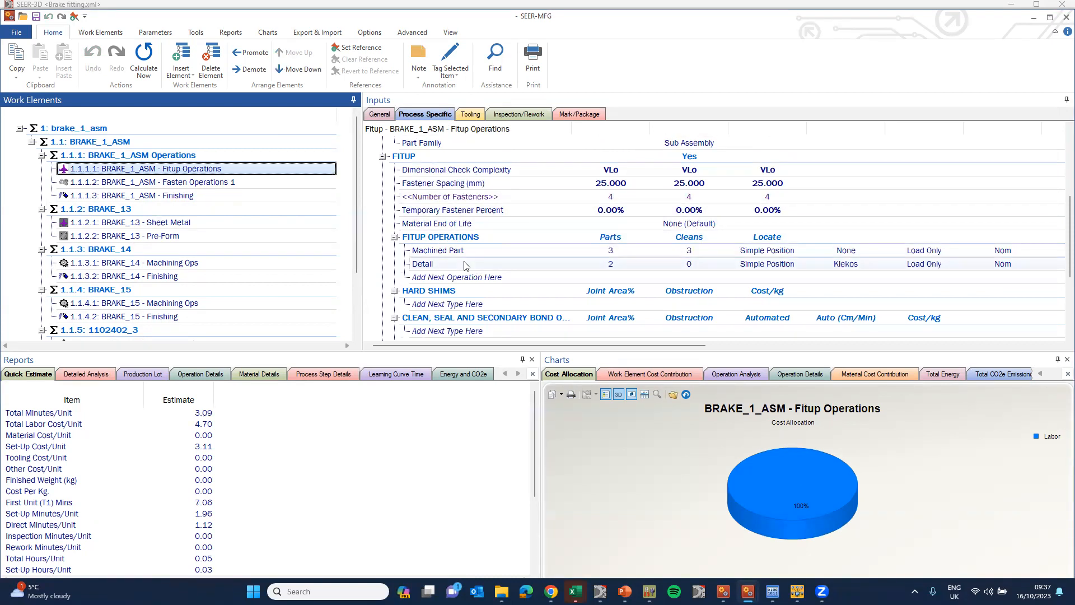
{"action": "key", "text": "Down"}
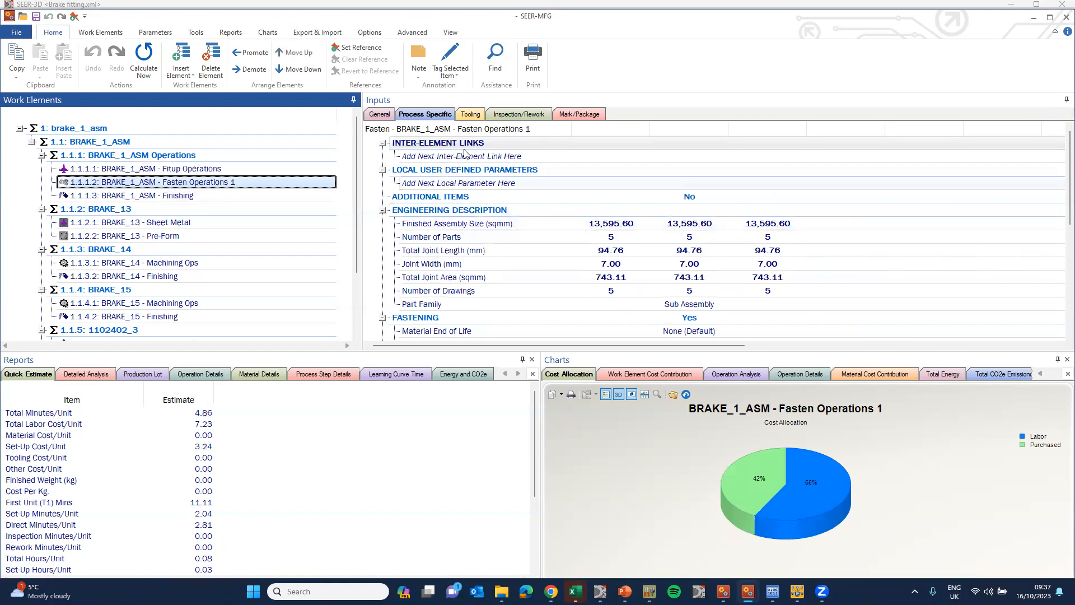
{"action": "scroll", "coordinate": [644, 210], "scroll_direction": "down", "scroll_amount": 2}
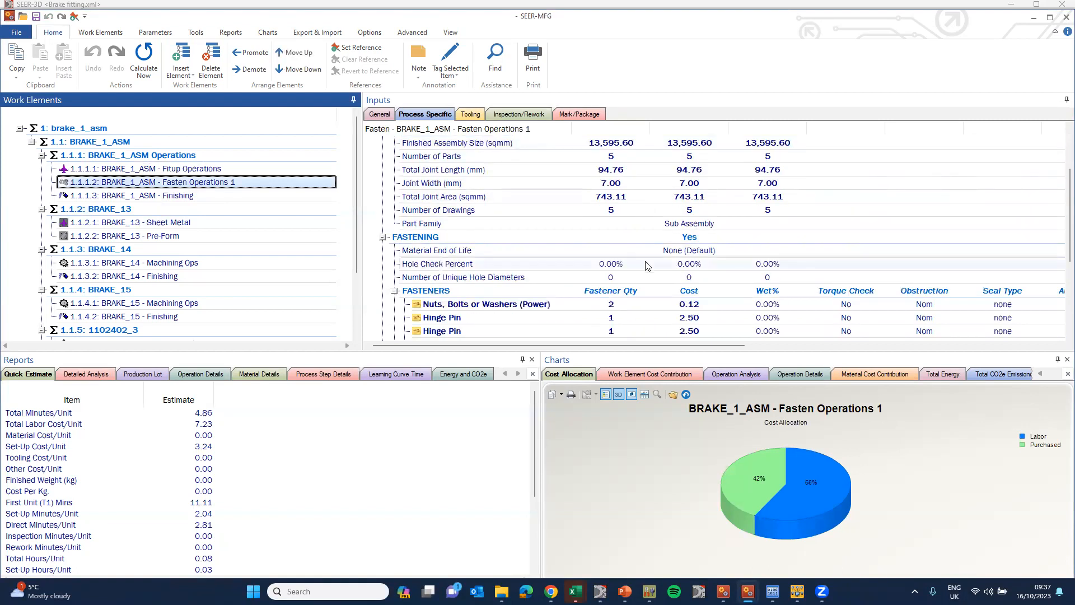
{"action": "scroll", "coordinate": [647, 265], "scroll_direction": "down", "scroll_amount": 1}
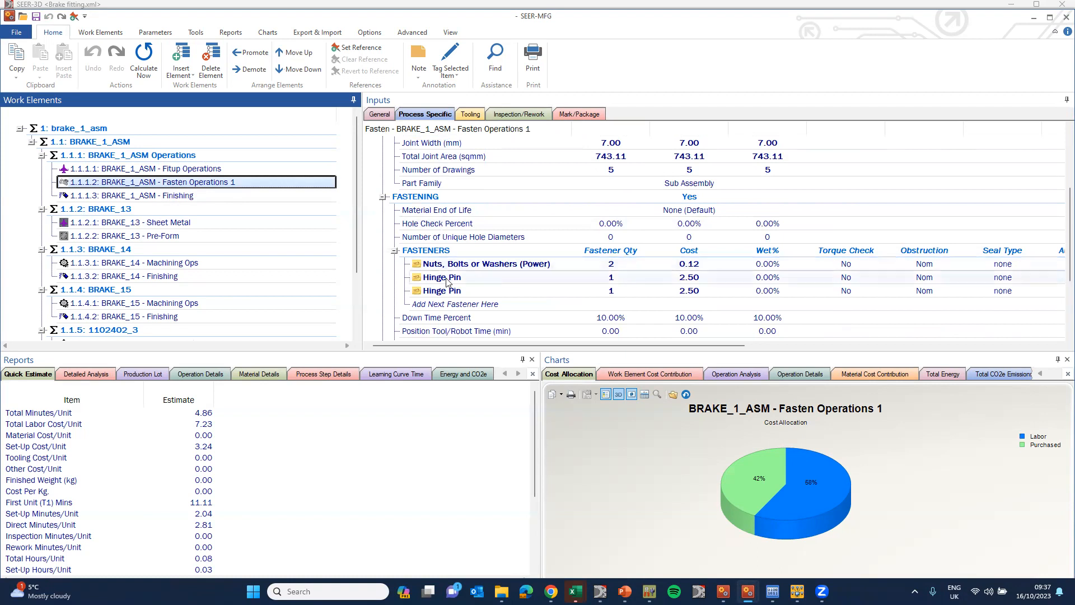
{"action": "left_click", "coordinate": [247, 197]}
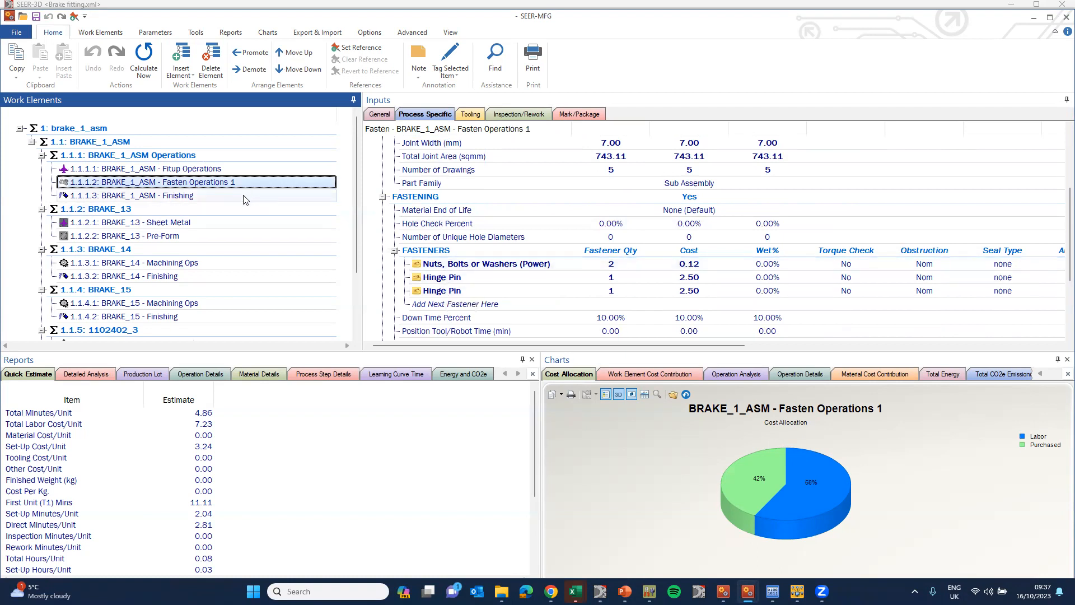
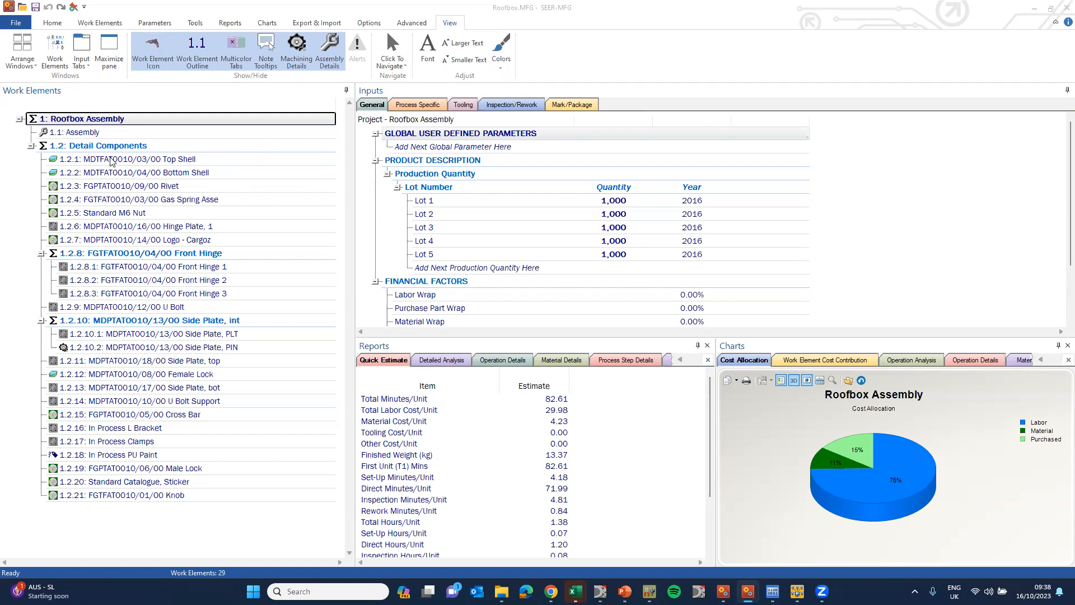
Step: Examine the process-specific inputs of the Roofbox shells, rivet, gas spring, hinge plate, side plate pin and Assembly element
{"action": "left_click", "coordinate": [111, 160]}
{"action": "left_click", "coordinate": [427, 105]}
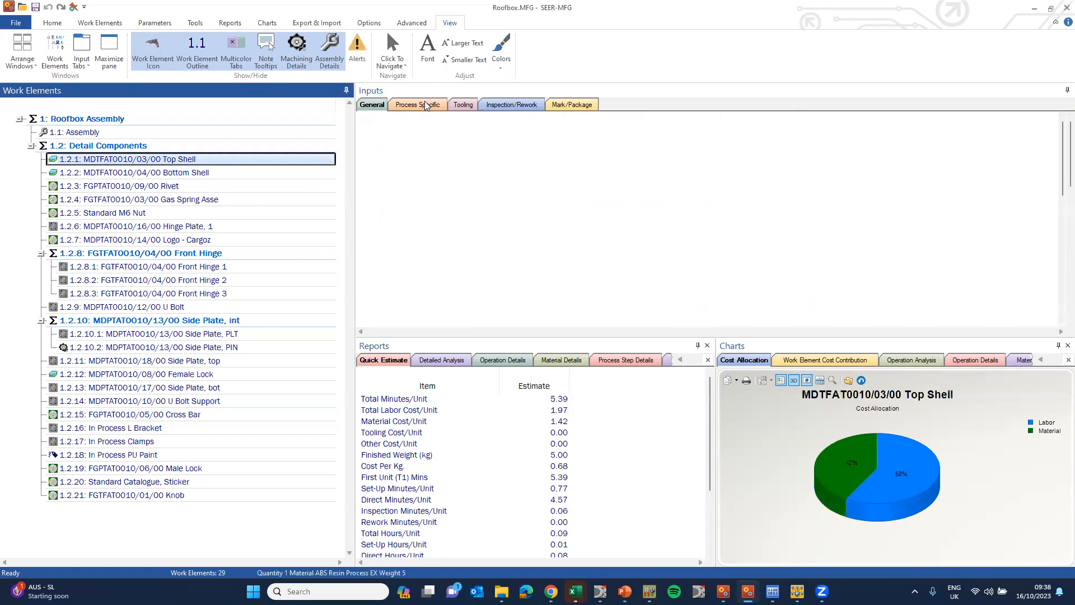
{"action": "scroll", "coordinate": [463, 178], "scroll_direction": "down", "scroll_amount": 1}
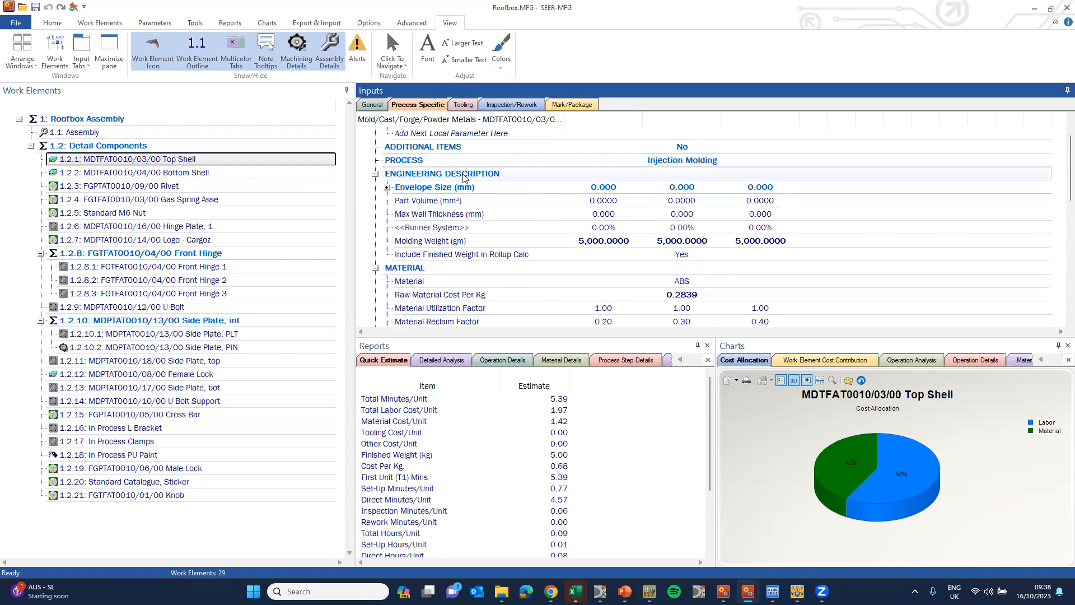
{"action": "left_click", "coordinate": [180, 174]}
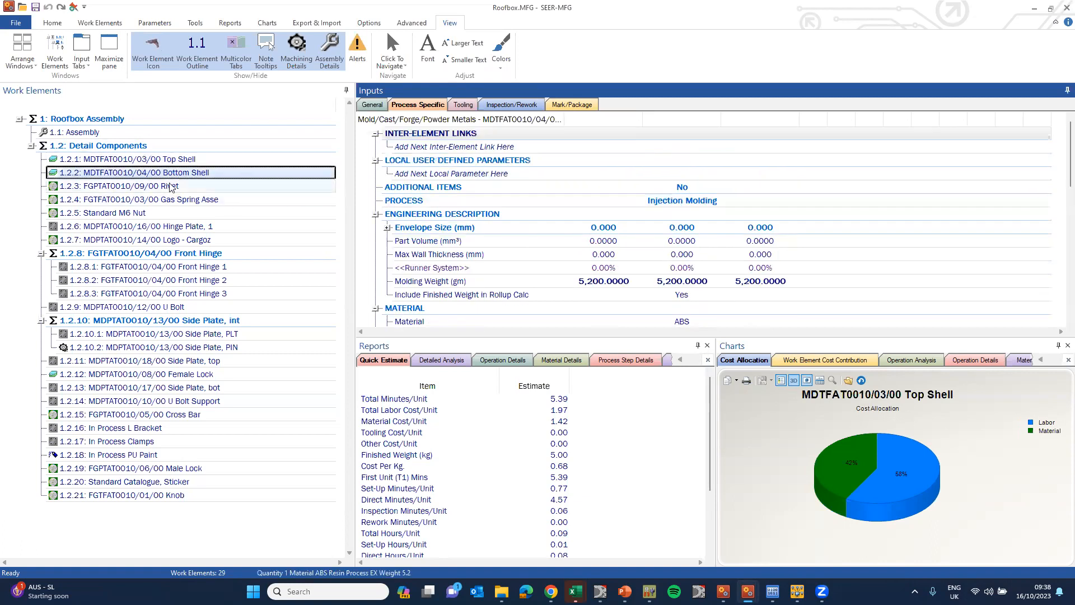
{"action": "left_click", "coordinate": [170, 186]}
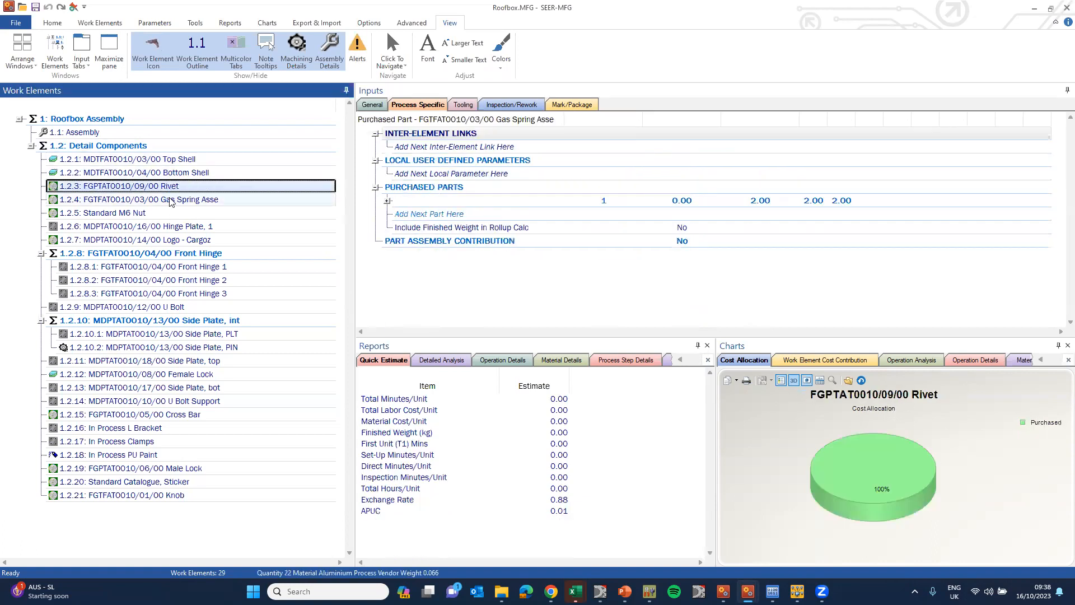
{"action": "left_click", "coordinate": [170, 200]}
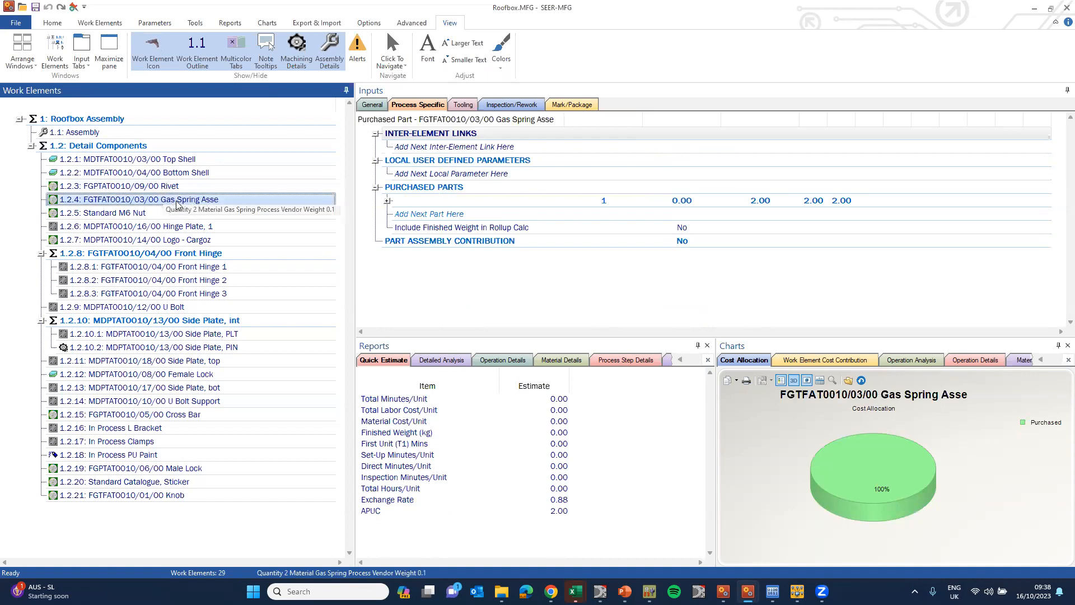
{"action": "left_click", "coordinate": [109, 227]}
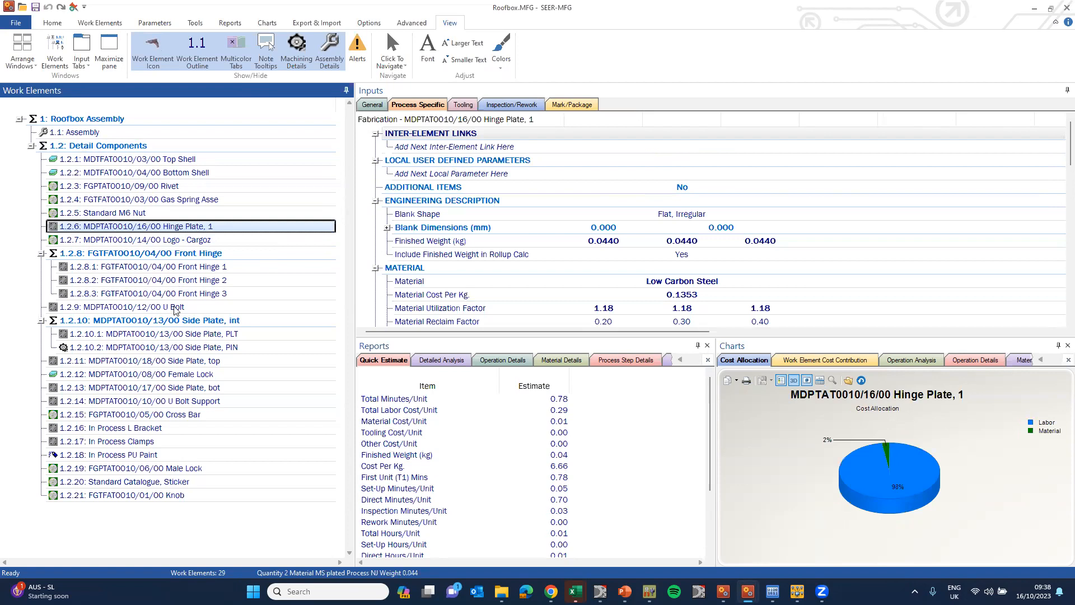
{"action": "left_click", "coordinate": [134, 347]}
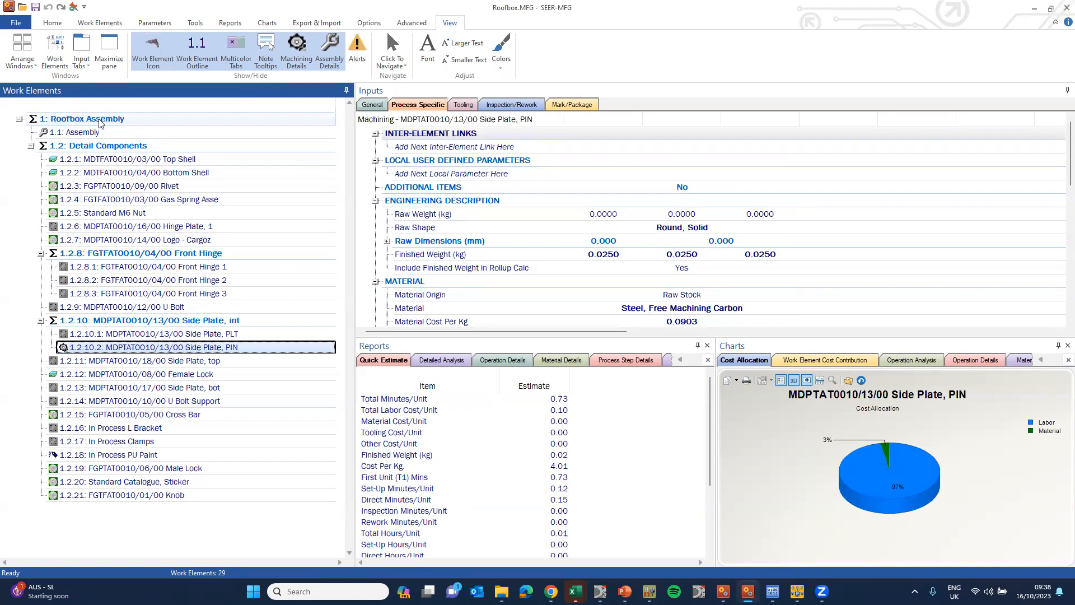
{"action": "left_click", "coordinate": [93, 132]}
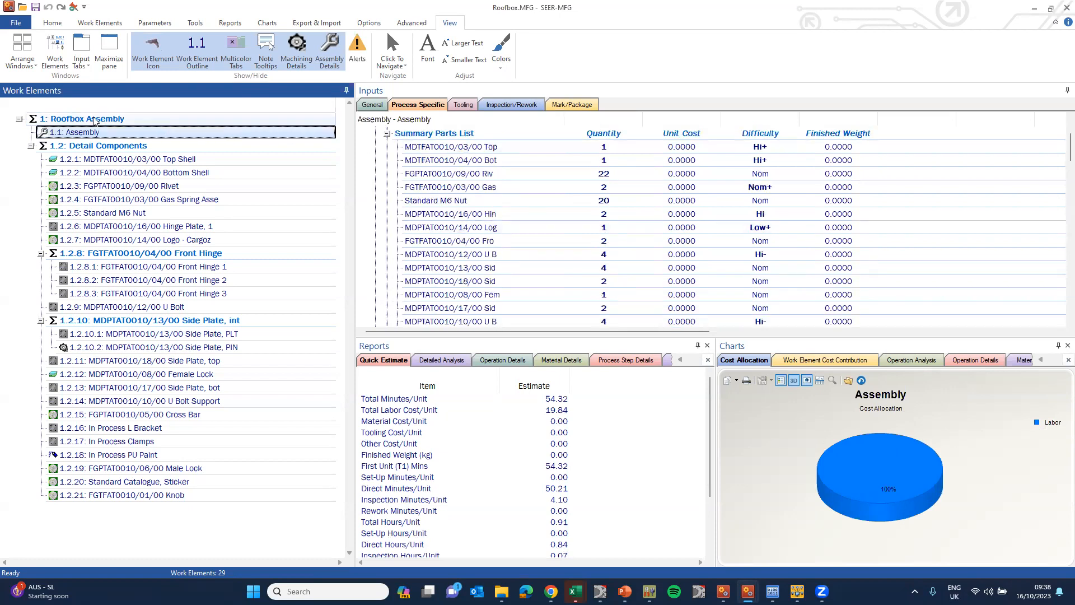
Step: View the detailed analysis, operation details and material details reports and the work element cost contribution chart for the Roofbox Assembly
{"action": "left_click", "coordinate": [76, 119]}
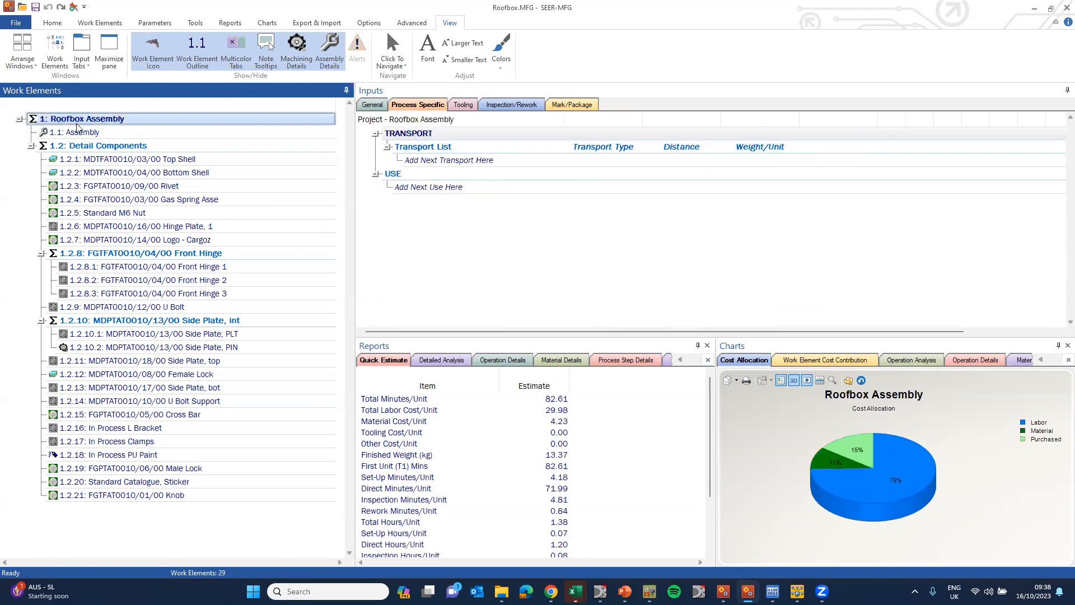
{"action": "left_click", "coordinate": [448, 360]}
{"action": "left_click", "coordinate": [500, 361]}
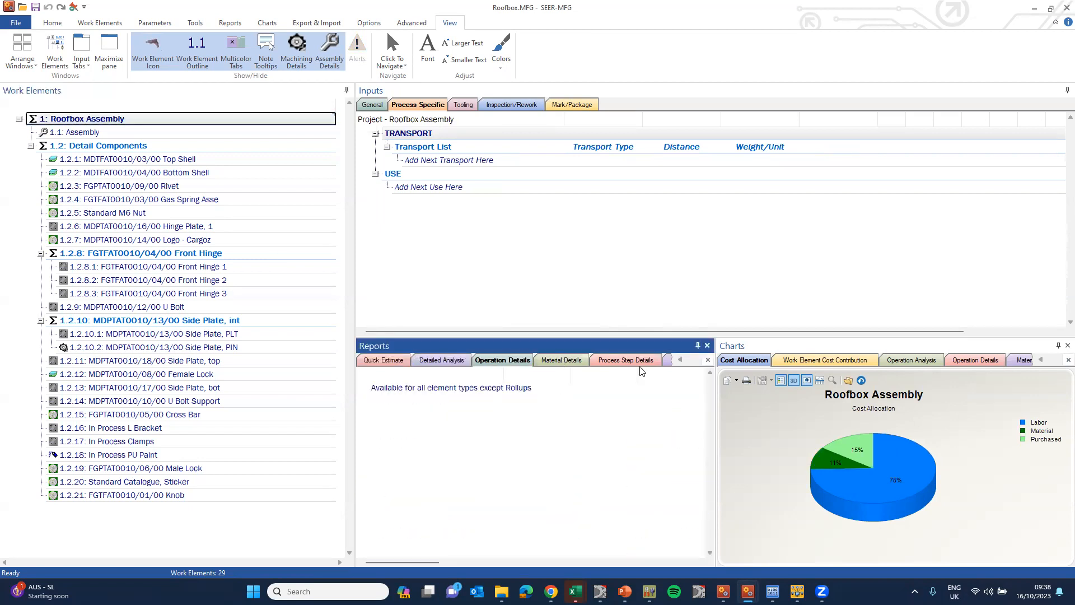
{"action": "left_click", "coordinate": [562, 360]}
{"action": "left_click", "coordinate": [823, 361]}
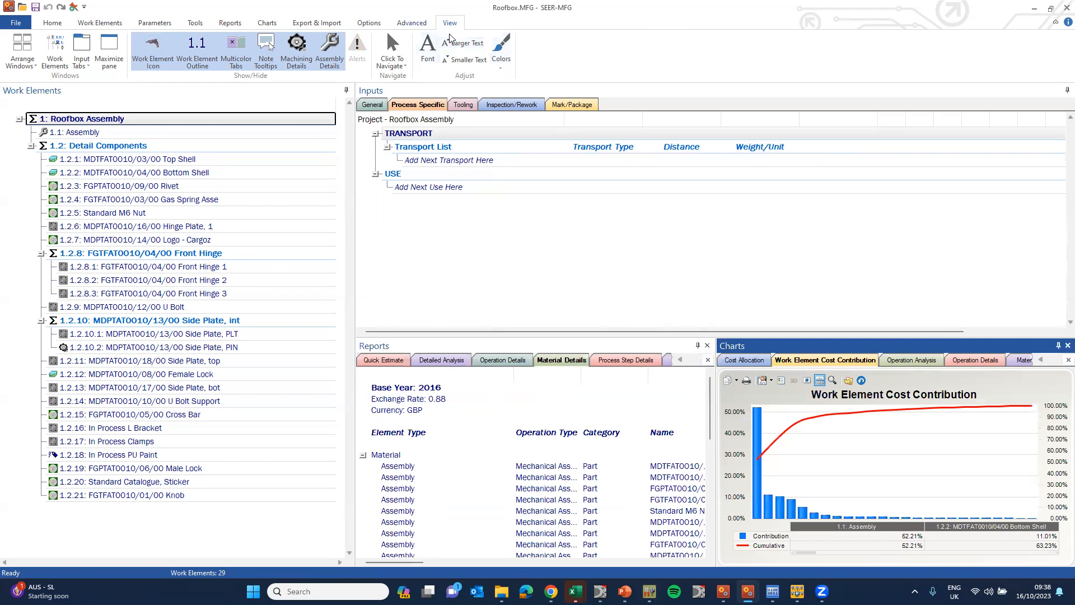
Step: Load the OUTSUMM.FLX flexible export template, Output Summary - Entire Project, for the Roofbox project
{"action": "left_click", "coordinate": [369, 23]}
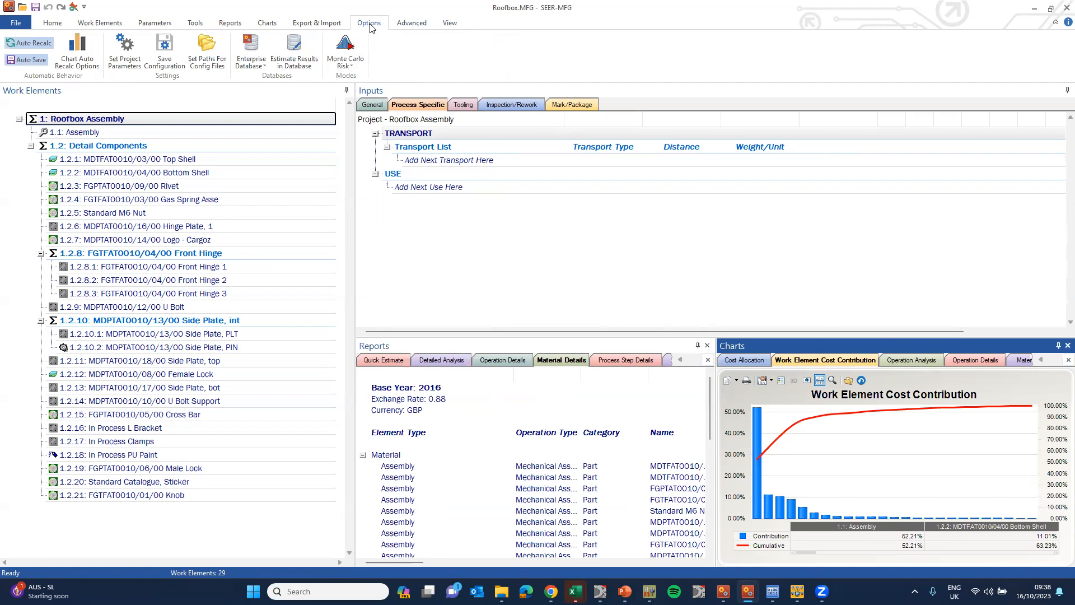
{"action": "left_click", "coordinate": [332, 24]}
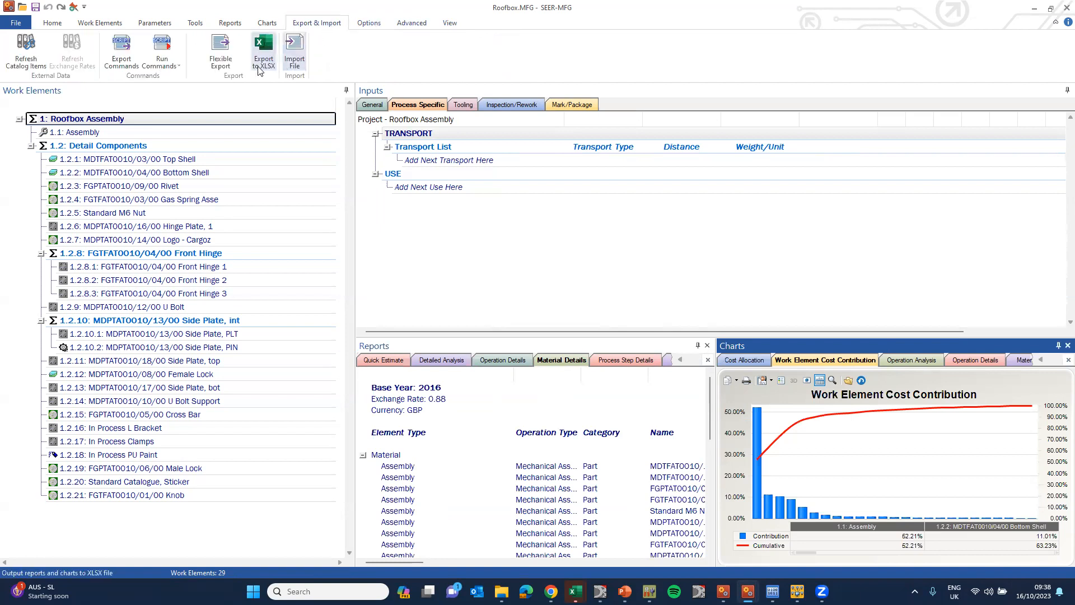
{"action": "left_click", "coordinate": [222, 54]}
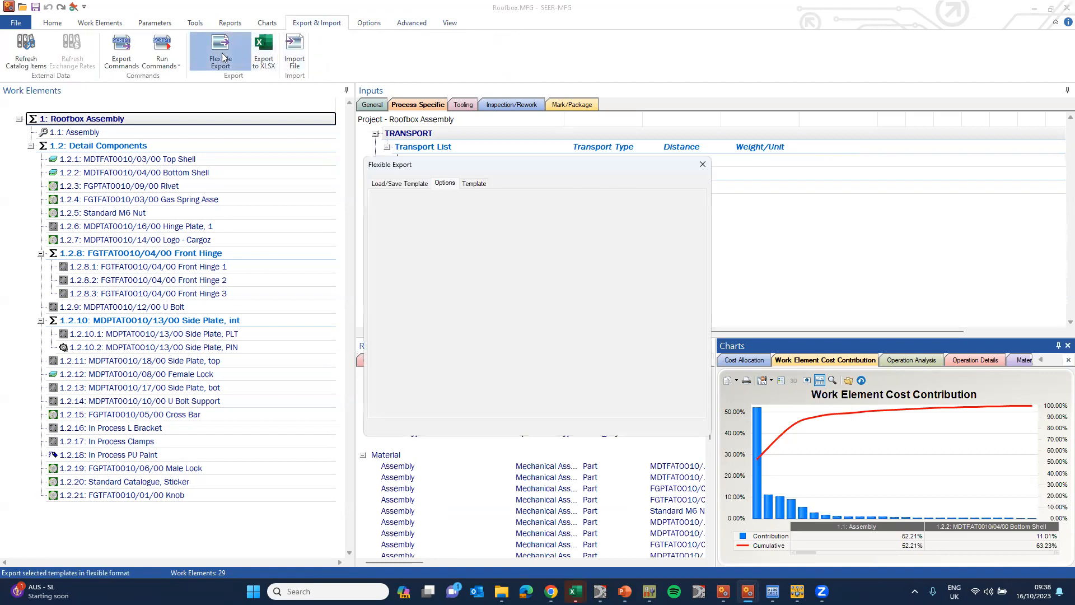
{"action": "left_click_drag", "start_coordinate": [647, 240], "coordinate": [652, 352]}
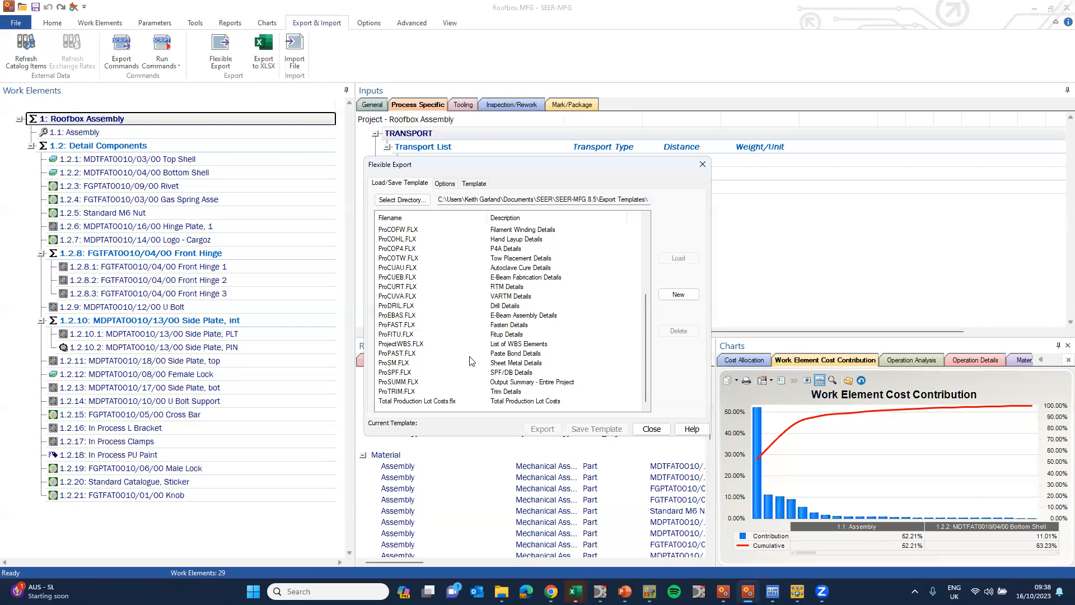
{"action": "scroll", "coordinate": [470, 361], "scroll_direction": "up", "scroll_amount": 2}
{"action": "left_click", "coordinate": [414, 250]}
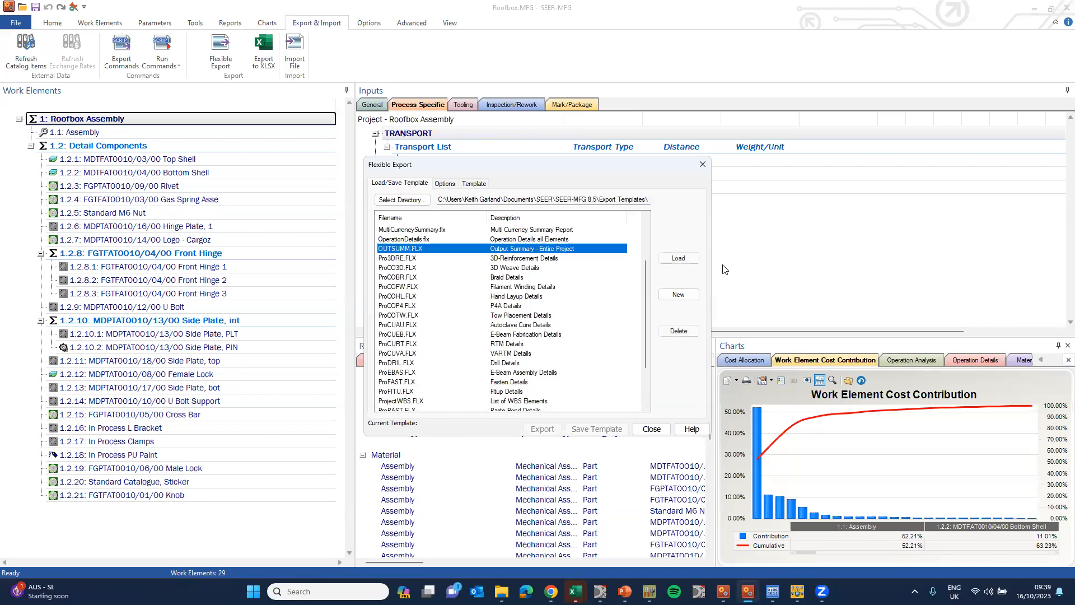
{"action": "left_click", "coordinate": [678, 258]}
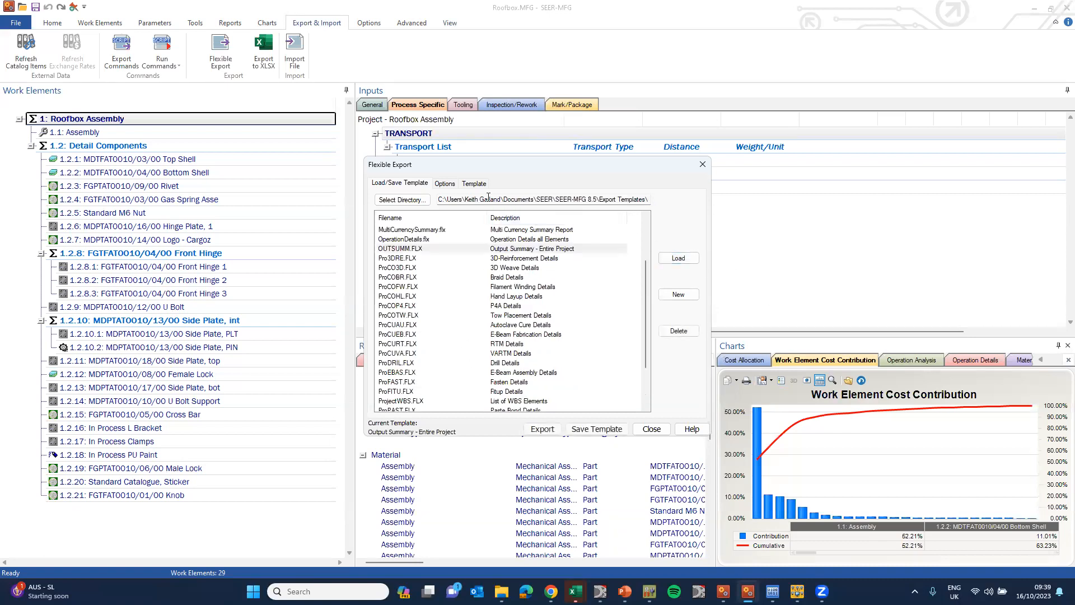
Step: Check the template's selected outputs and export options, and export the entire project to the clipboard by columns with headings
{"action": "left_click", "coordinate": [475, 184]}
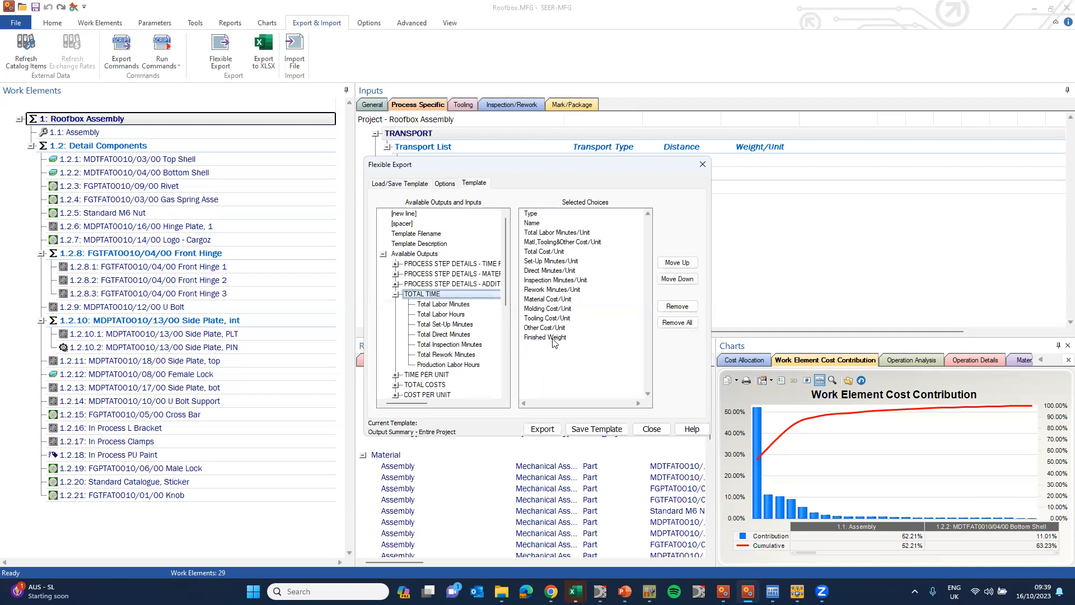
{"action": "left_click", "coordinate": [445, 185]}
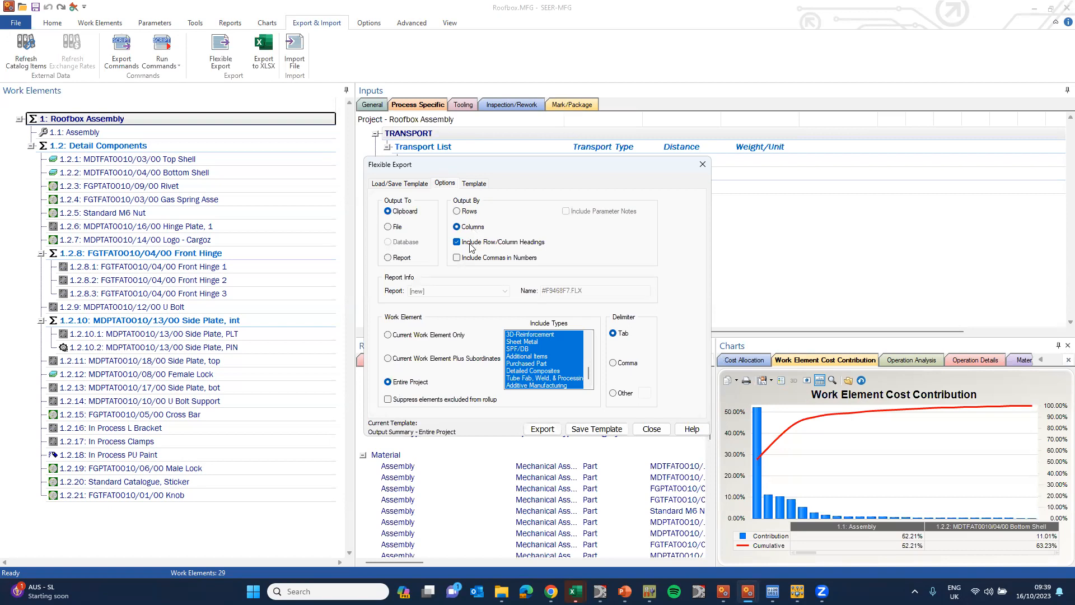
{"action": "left_click", "coordinate": [547, 430]}
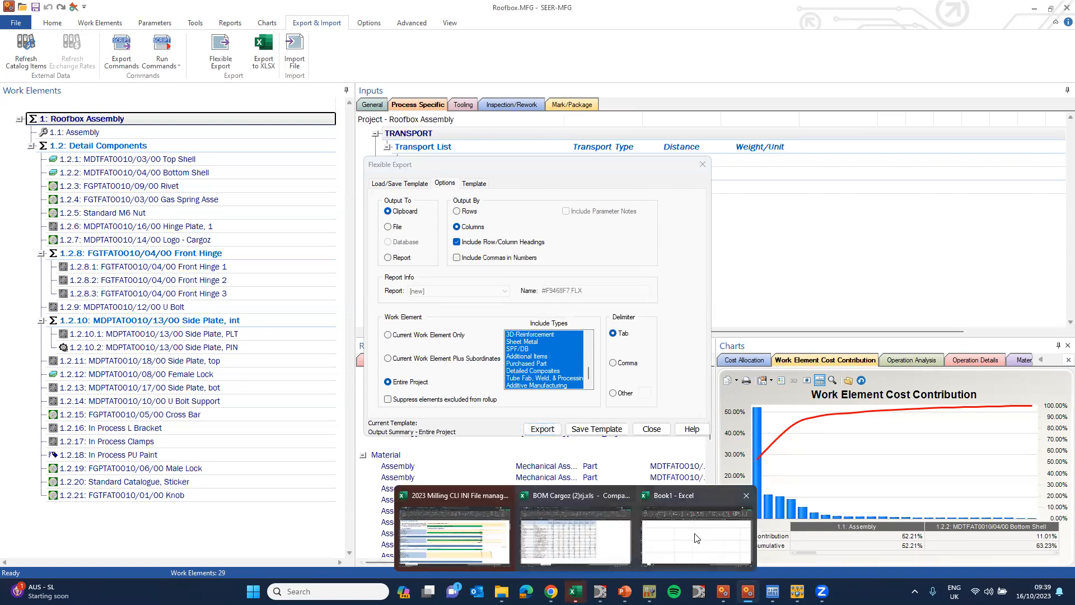
Step: Switch to the blank Book1 workbook in Excel and paste the exported output summary at cell A1
{"action": "left_click", "coordinate": [694, 536]}
{"action": "left_click", "coordinate": [95, 137]}
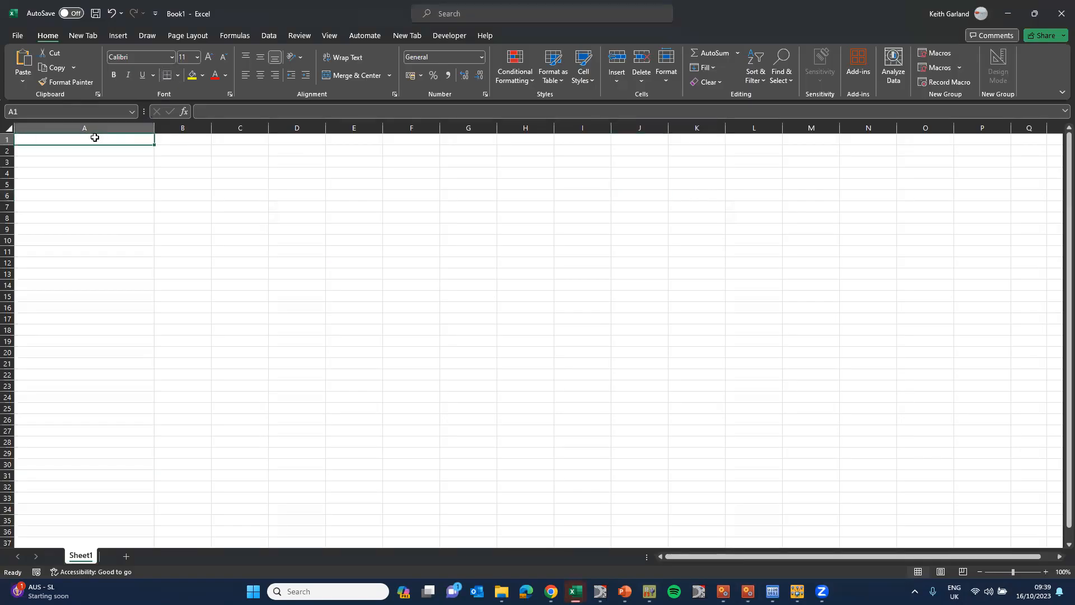
{"action": "right_click", "coordinate": [94, 138]}
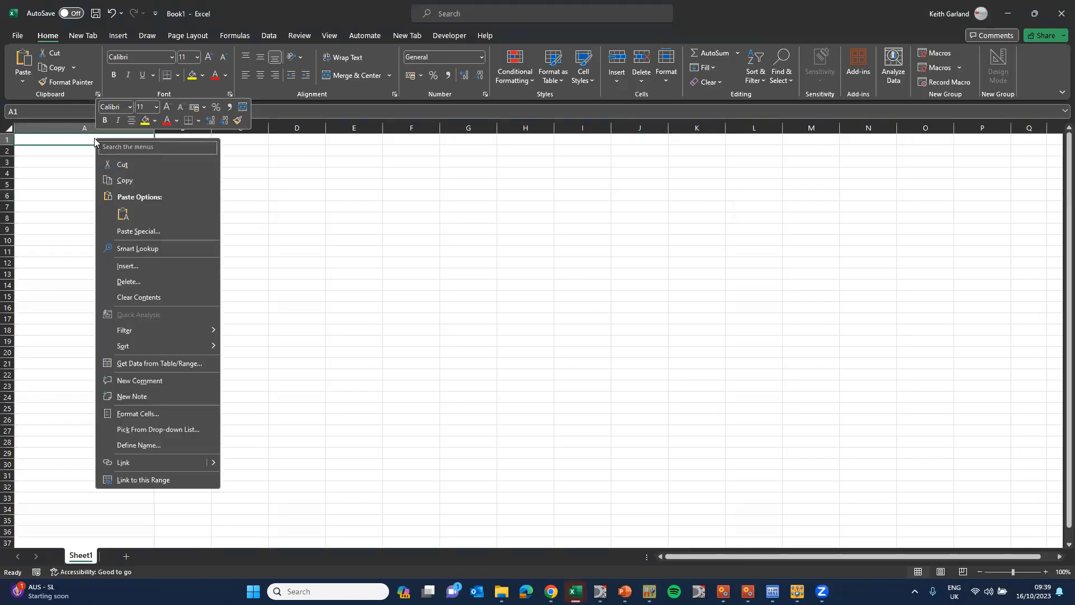
{"action": "left_click", "coordinate": [122, 213]}
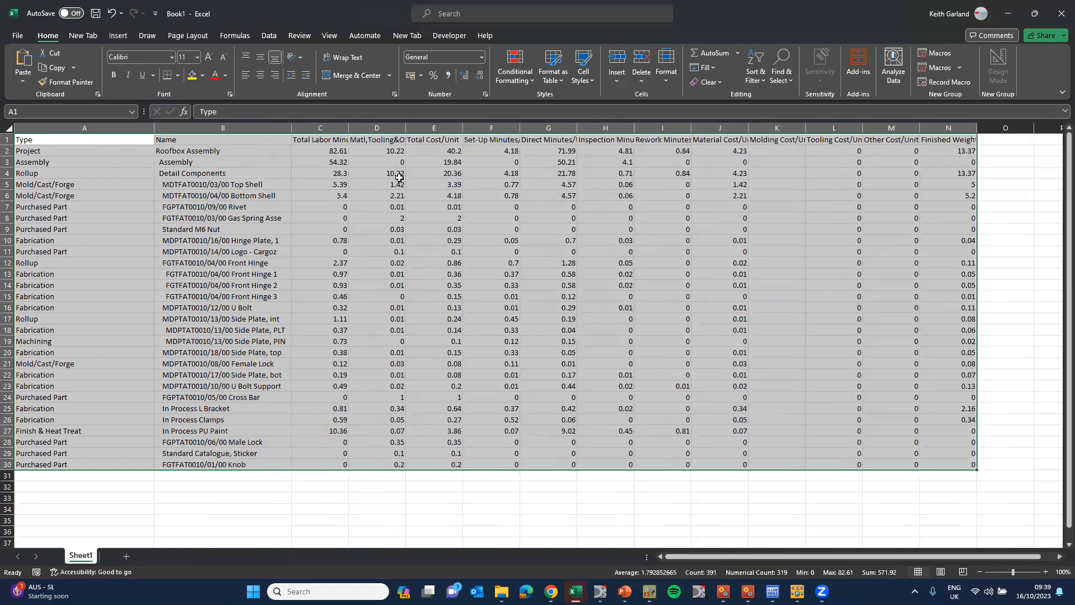
Step: Autofit the widths of columns C to N so their headings fit
{"action": "left_click", "coordinate": [323, 127]}
{"action": "left_click_drag", "start_coordinate": [323, 127], "coordinate": [978, 127]}
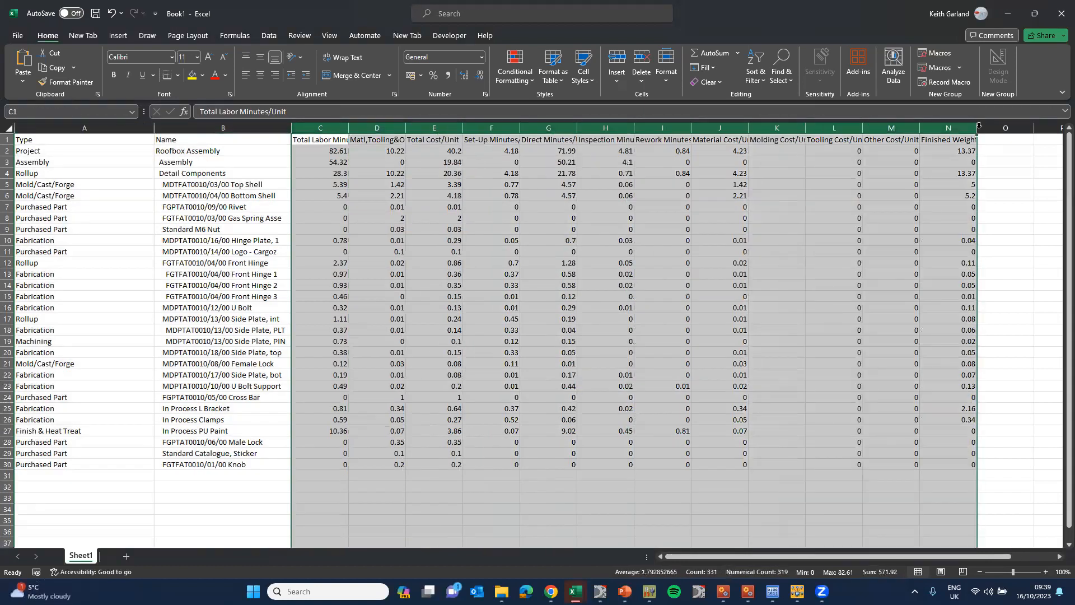
{"action": "double_click", "coordinate": [977, 127]}
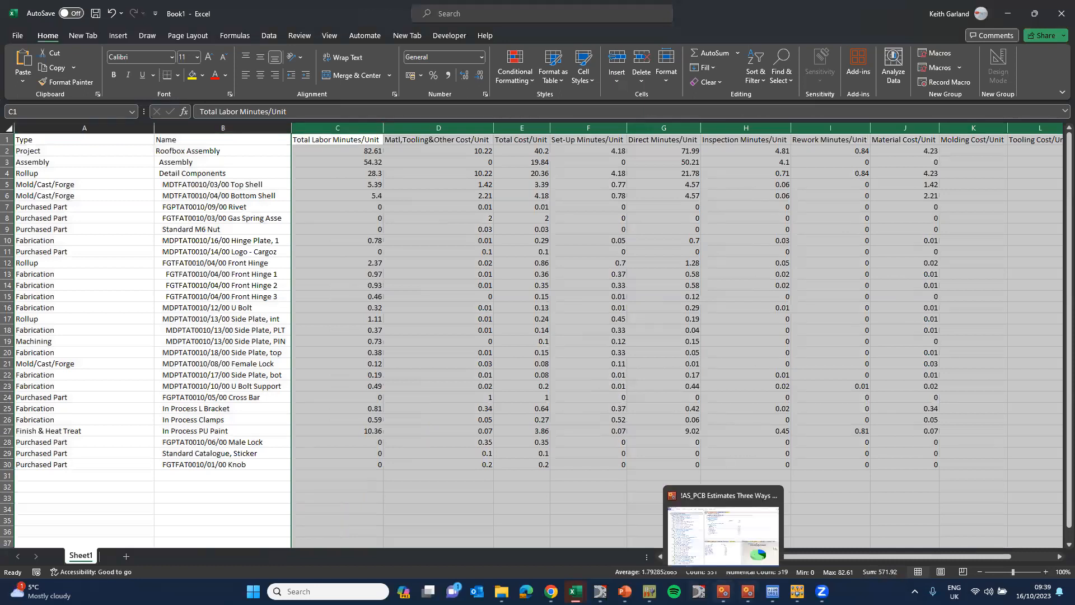
Step: Switch to the PCB Estimates Three Ways project in SEER-MFG and show element 1.1.1's process-specific inputs in an enlarged inputs area
{"action": "left_click", "coordinate": [723, 591]}
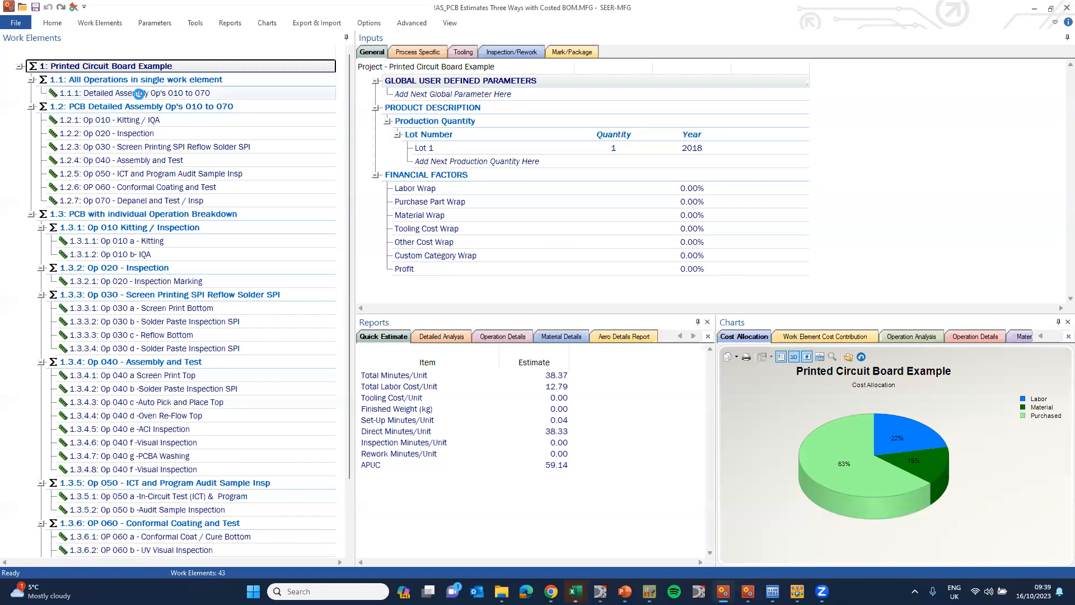
{"action": "left_click", "coordinate": [139, 93]}
{"action": "left_click", "coordinate": [426, 54]}
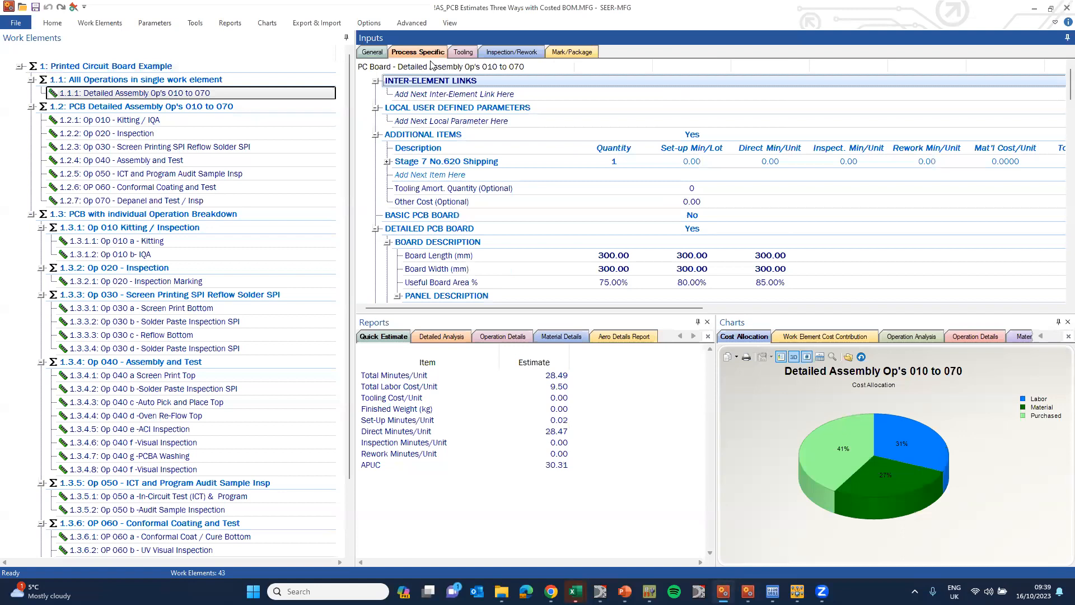
{"action": "left_click_drag", "start_coordinate": [660, 312], "coordinate": [672, 442]}
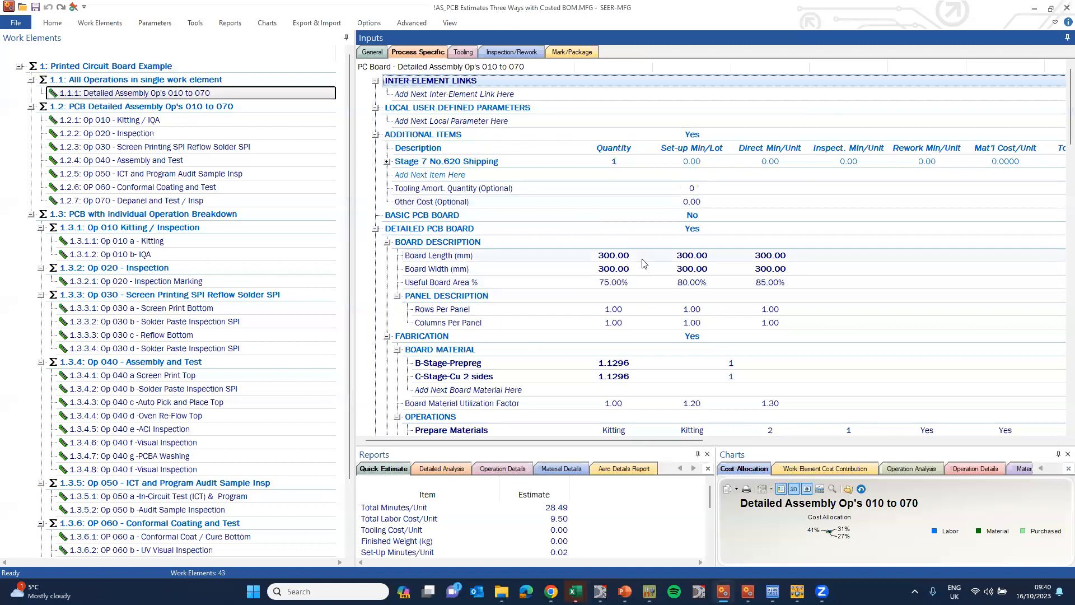
Step: Examine the board material, fabrication operations, assembly operations and bill of materials of Detailed Assembly Op's 010 to 070
{"action": "scroll", "coordinate": [644, 264], "scroll_direction": "down", "scroll_amount": 6}
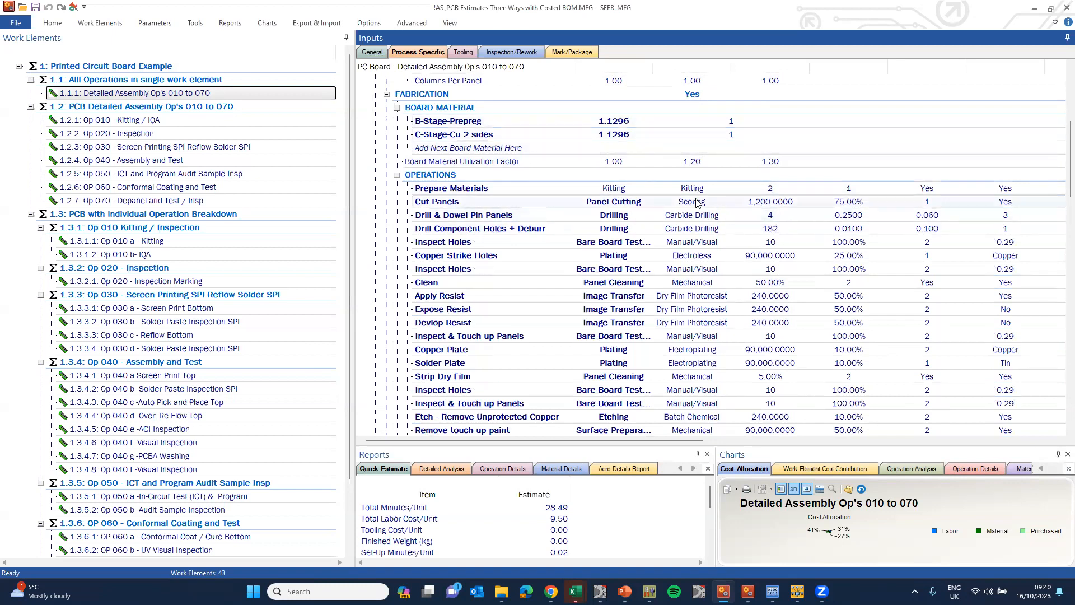
{"action": "scroll", "coordinate": [697, 201], "scroll_direction": "down", "scroll_amount": 5}
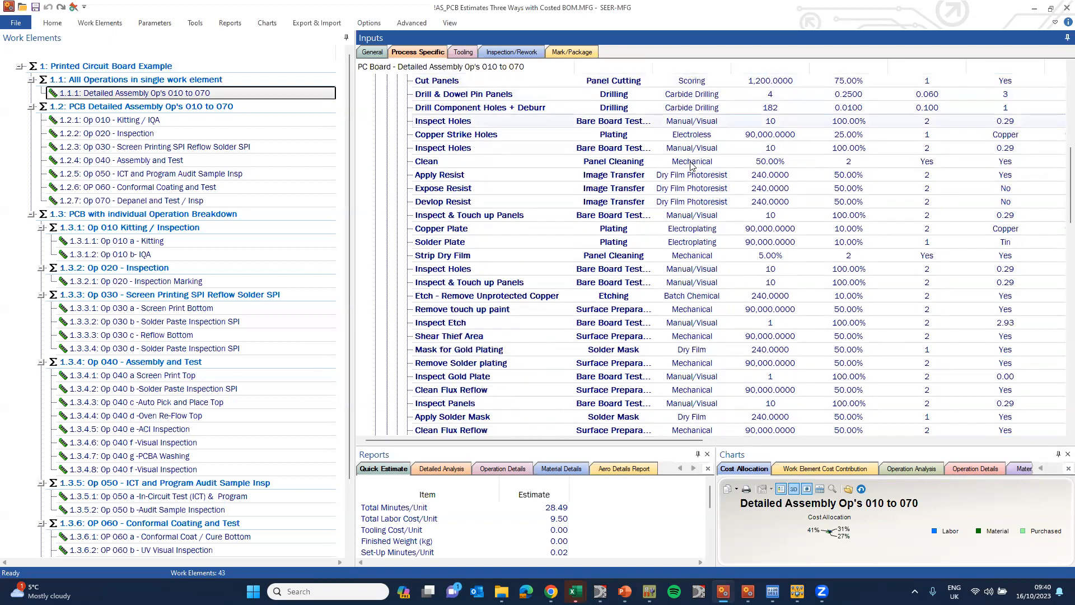
{"action": "scroll", "coordinate": [691, 164], "scroll_direction": "down", "scroll_amount": 5}
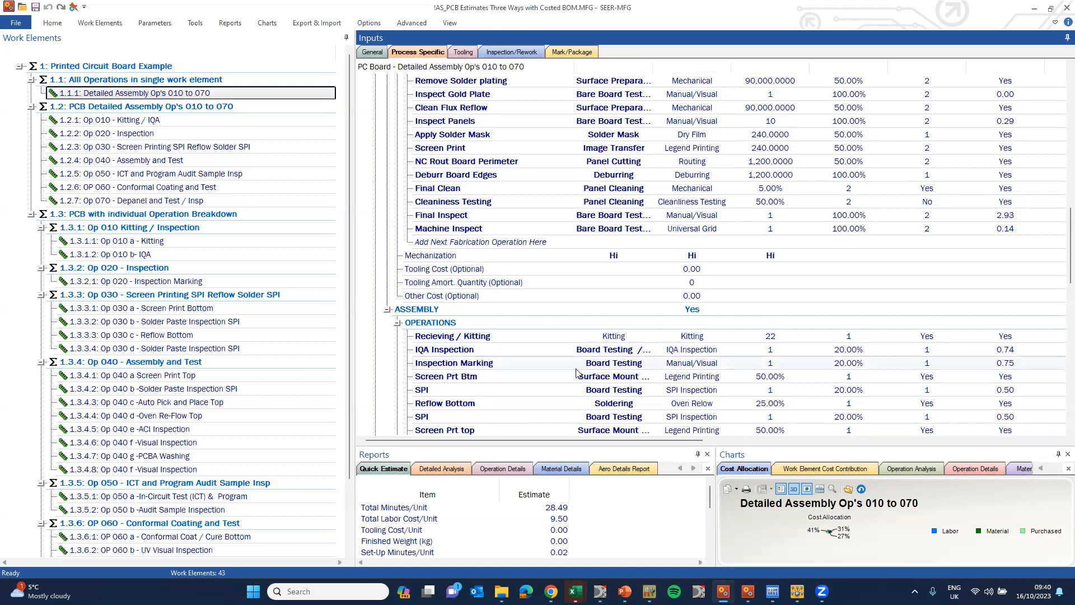
{"action": "scroll", "coordinate": [566, 382], "scroll_direction": "down", "scroll_amount": 2}
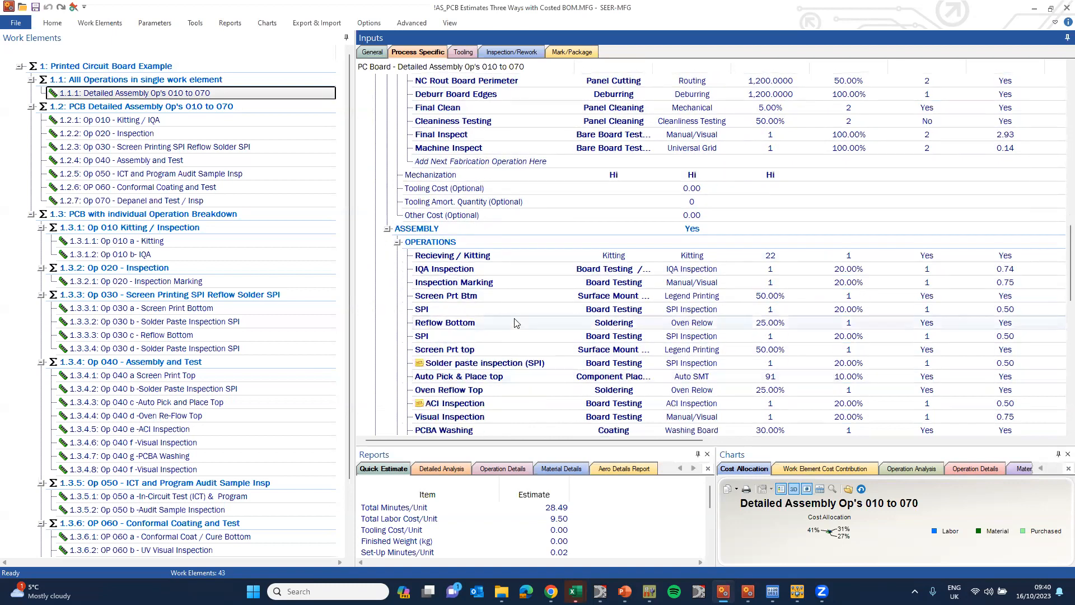
{"action": "scroll", "coordinate": [662, 351], "scroll_direction": "down", "scroll_amount": 3}
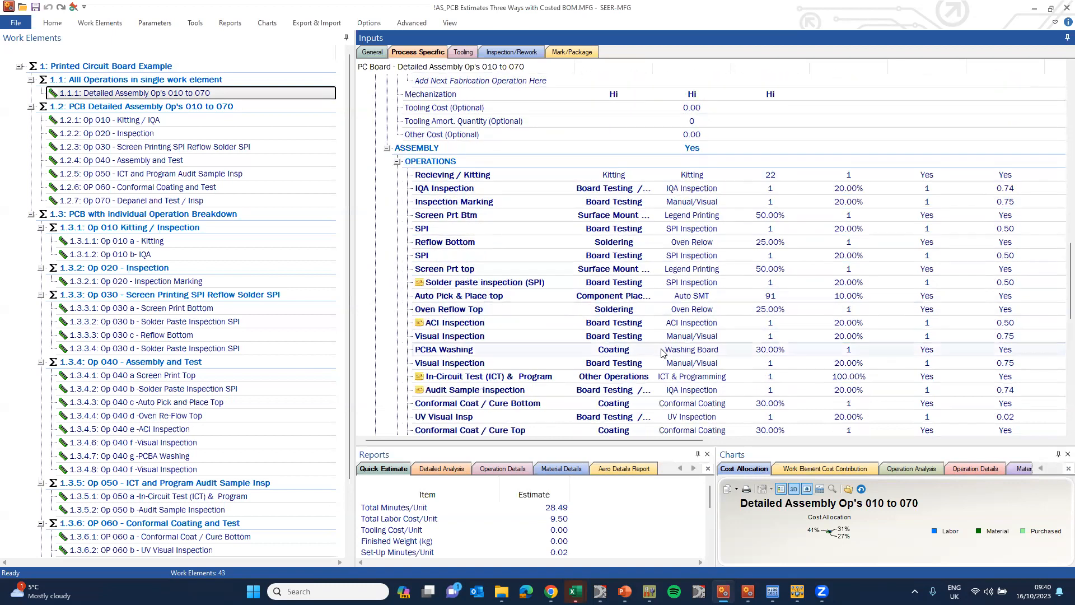
{"action": "scroll", "coordinate": [662, 351], "scroll_direction": "down", "scroll_amount": 4}
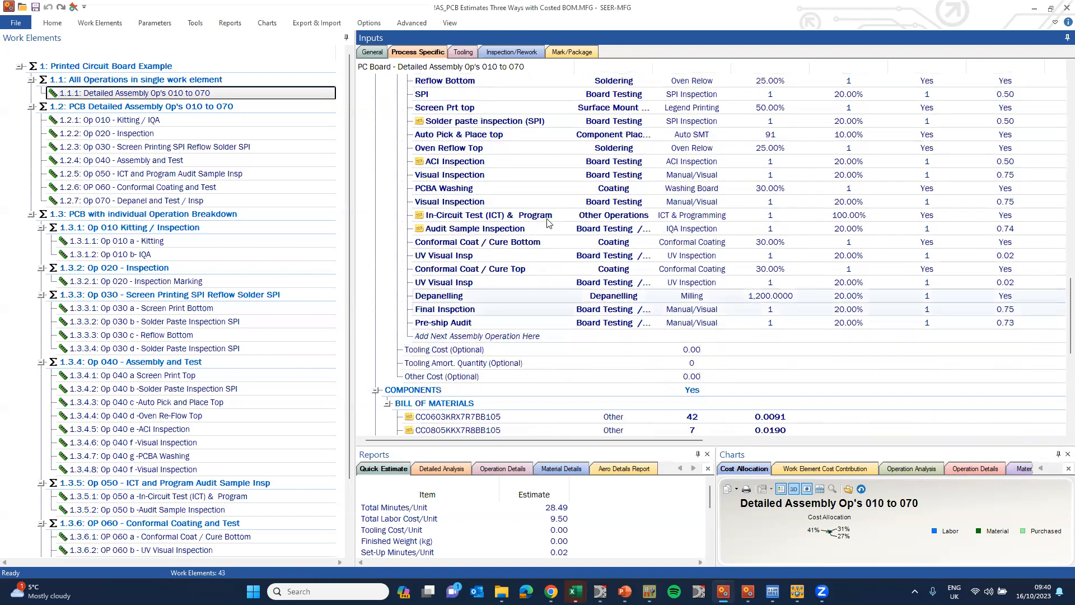
{"action": "scroll", "coordinate": [623, 271], "scroll_direction": "down", "scroll_amount": 8}
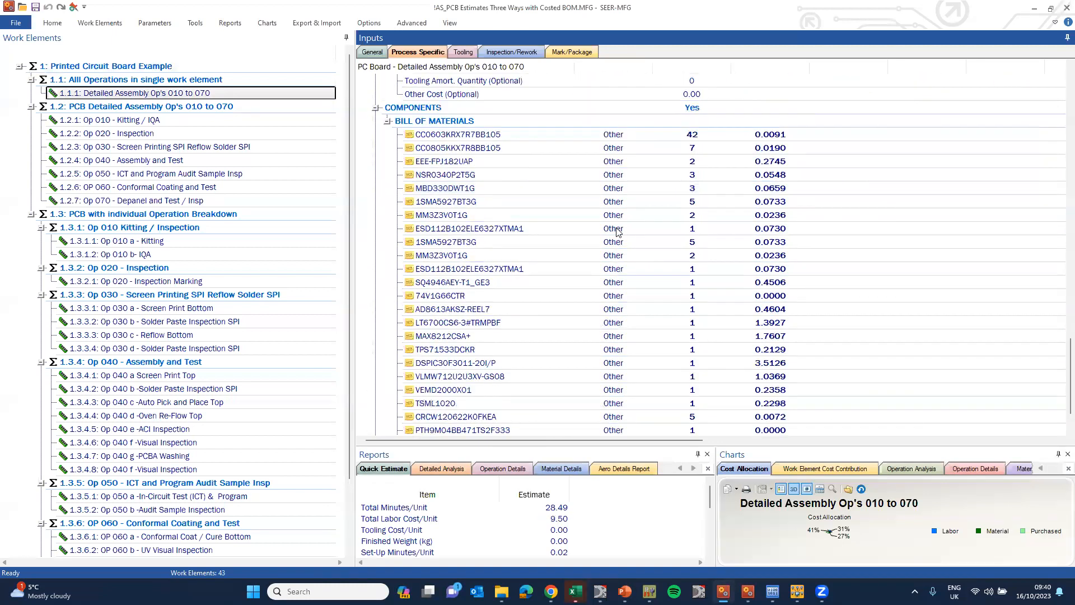
{"action": "scroll", "coordinate": [622, 300], "scroll_direction": "up", "scroll_amount": 12}
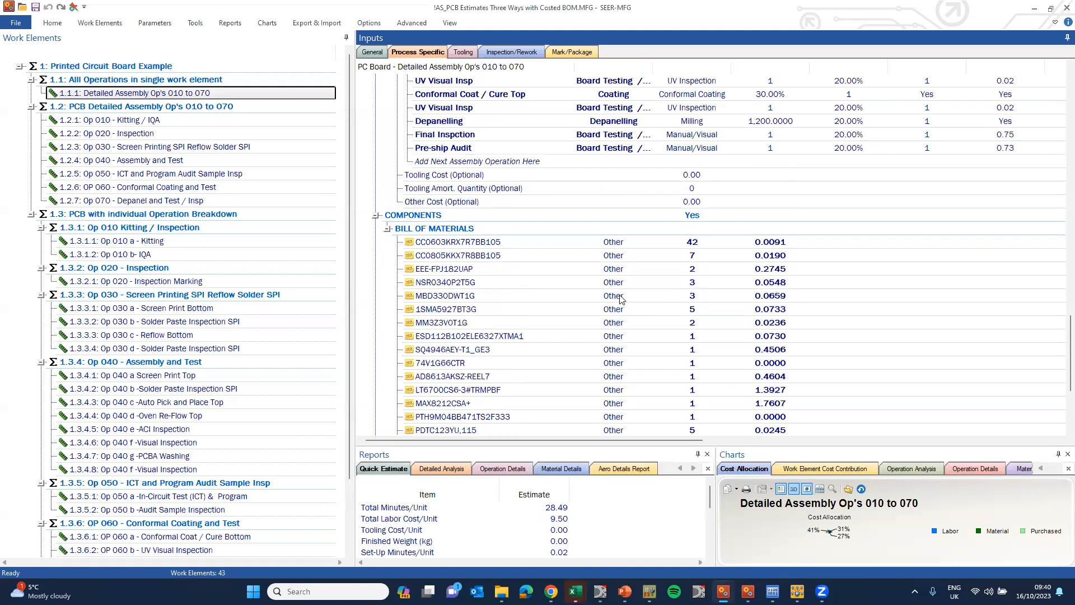
{"action": "scroll", "coordinate": [635, 206], "scroll_direction": "up", "scroll_amount": 5}
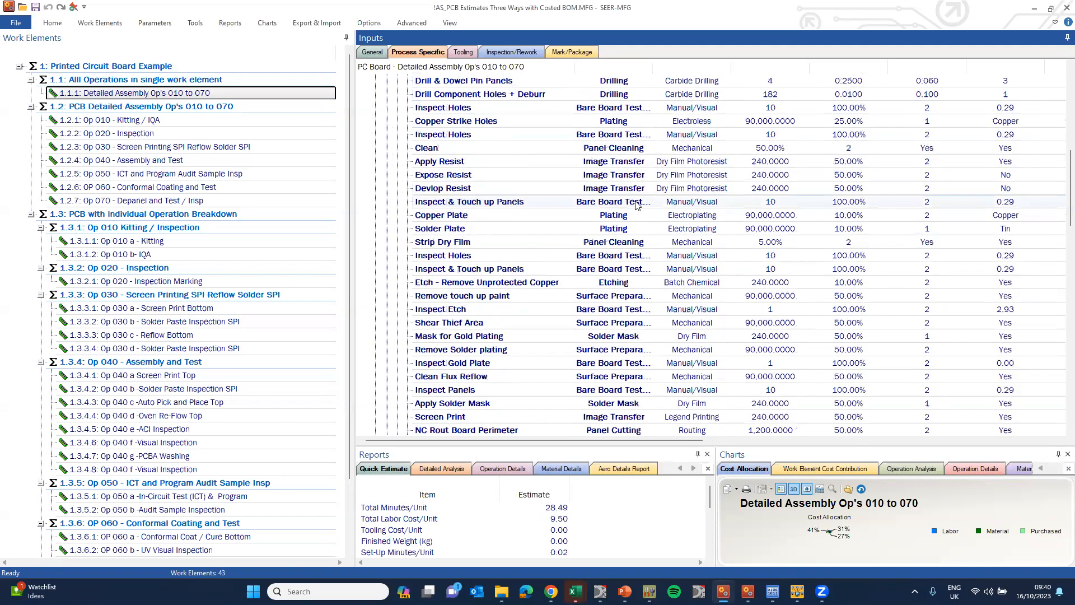
{"action": "scroll", "coordinate": [628, 195], "scroll_direction": "up", "scroll_amount": 5}
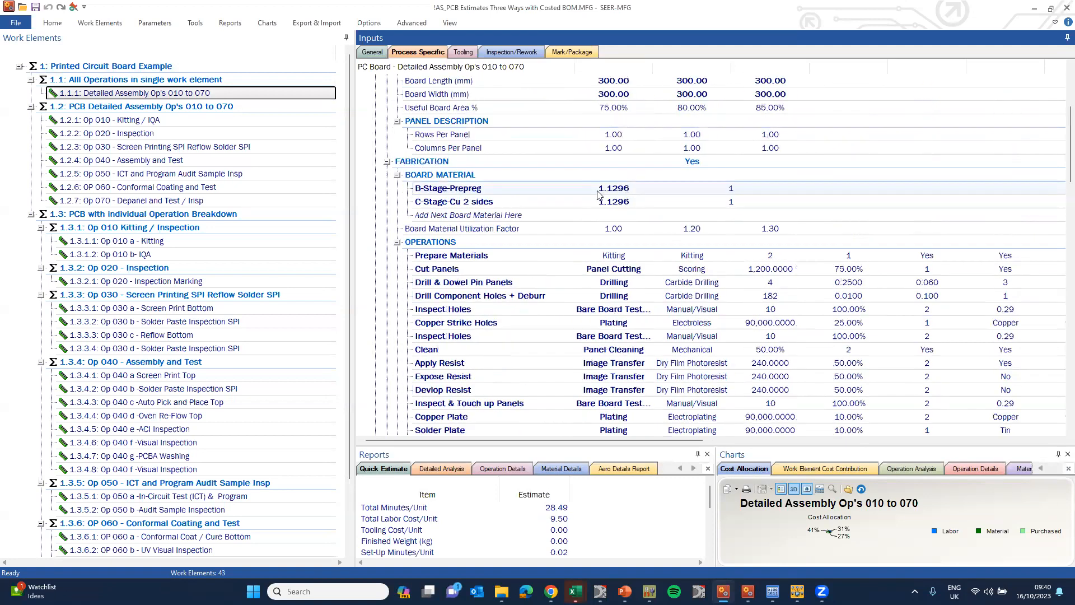
Step: Review the assembly operations in elements 1.2.1 to 1.2.3 and the work elements under PCB with individual Operation Breakdown
{"action": "left_click", "coordinate": [124, 121]}
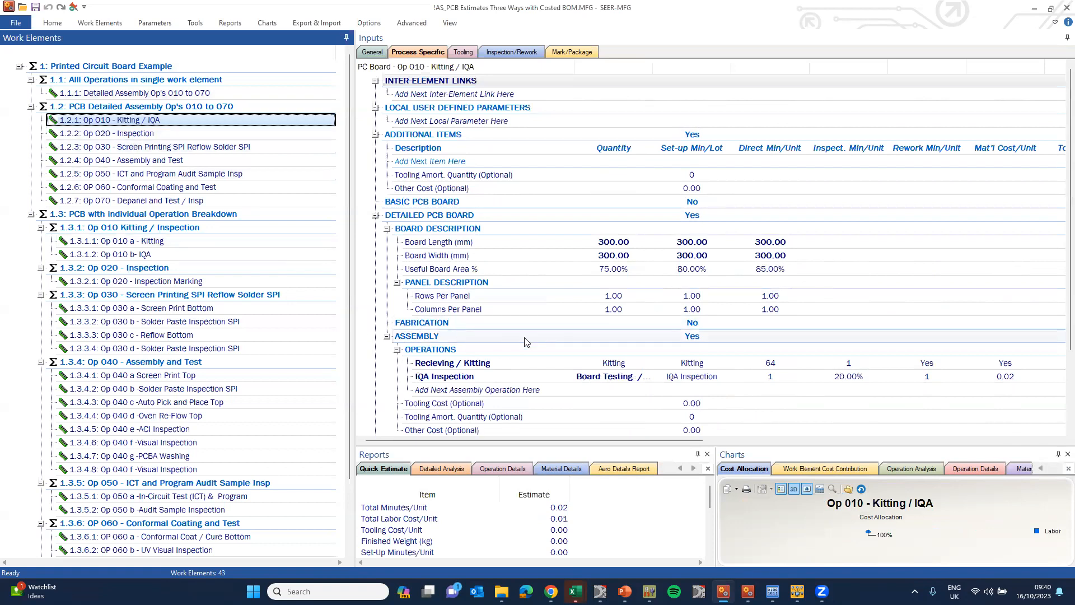
{"action": "left_click", "coordinate": [145, 135]}
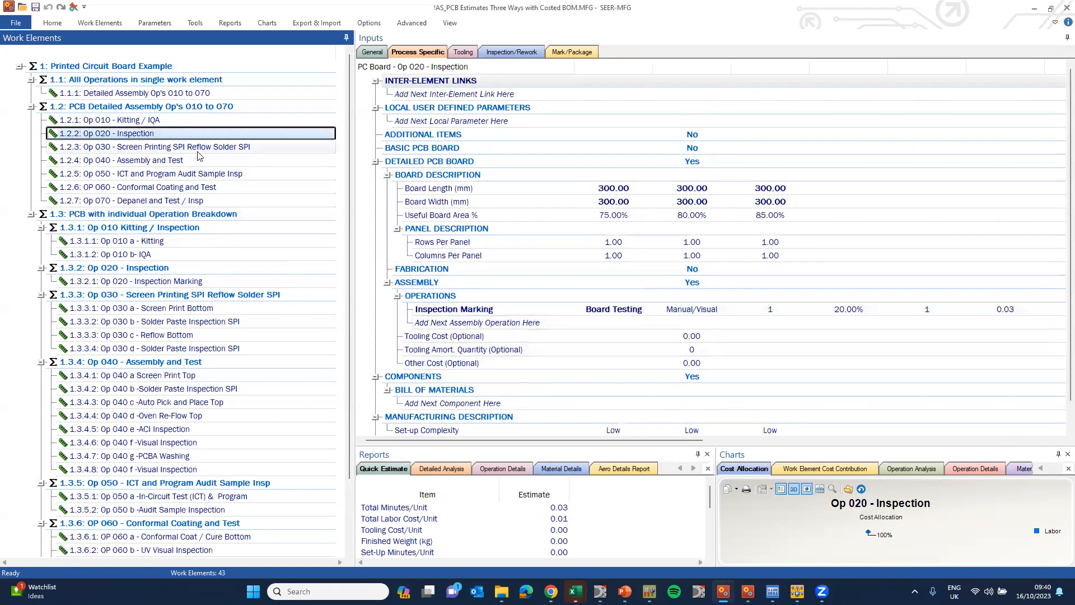
{"action": "left_click", "coordinate": [197, 148]}
{"action": "left_click", "coordinate": [620, 311]}
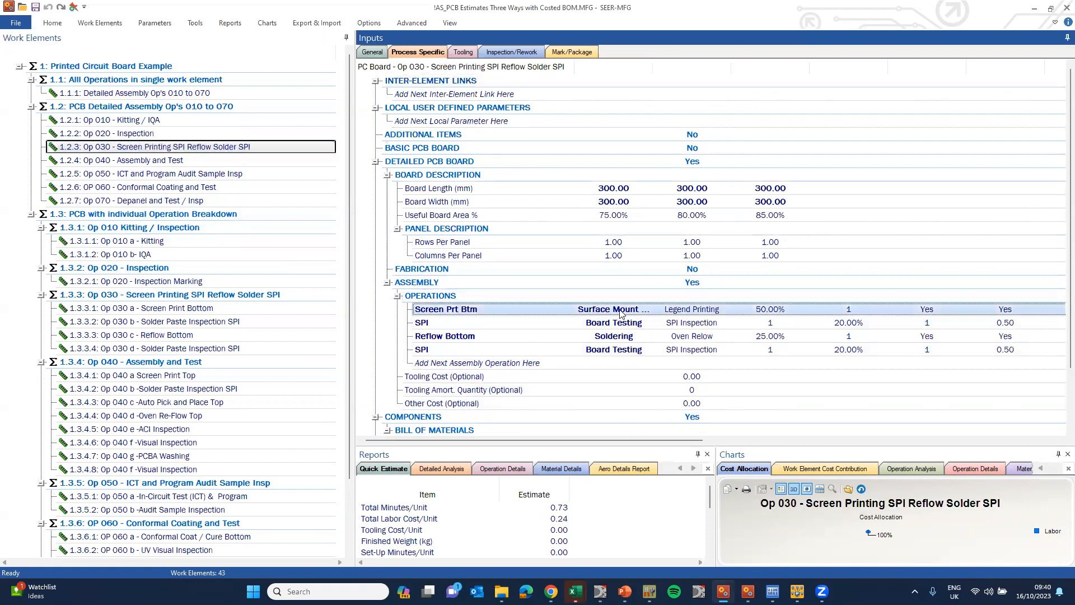
{"action": "left_click", "coordinate": [623, 362]}
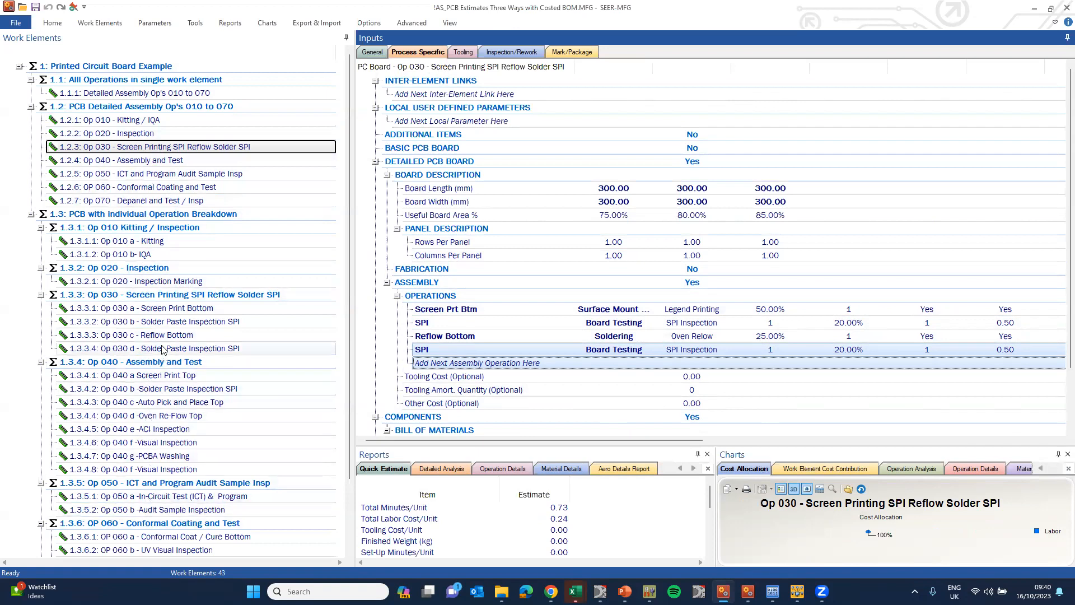
{"action": "scroll", "coordinate": [162, 349], "scroll_direction": "down", "scroll_amount": 2}
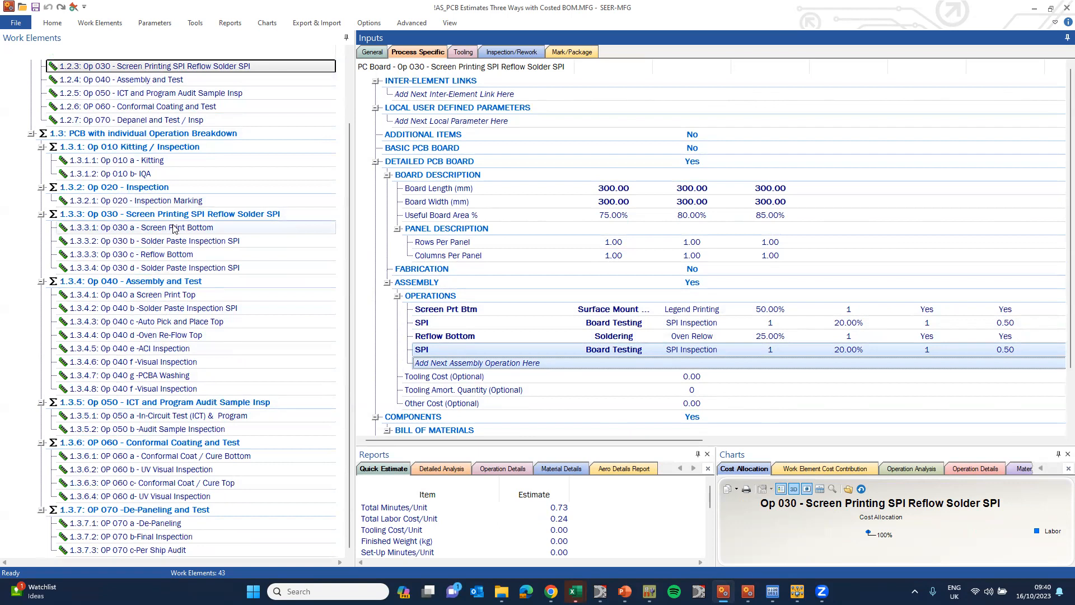
{"action": "scroll", "coordinate": [168, 335], "scroll_direction": "up", "scroll_amount": 2}
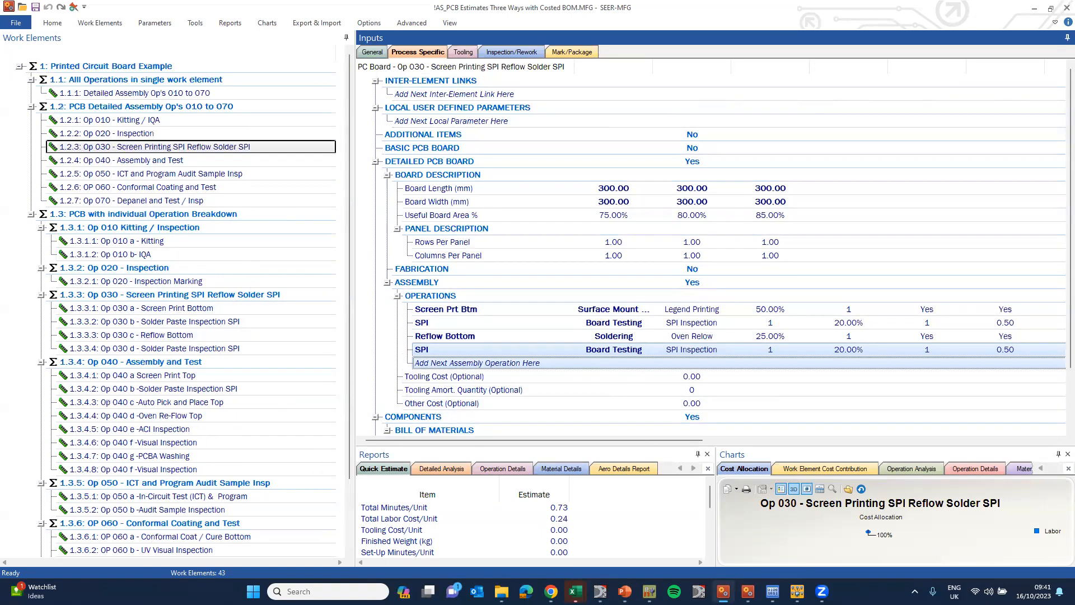
Step: Switch to the danfloss valve 2 project in SEER-MFG, enlarge the work elements and inputs areas, and show the project's process-specific inputs
{"action": "mouse_move", "coordinate": [723, 591]}
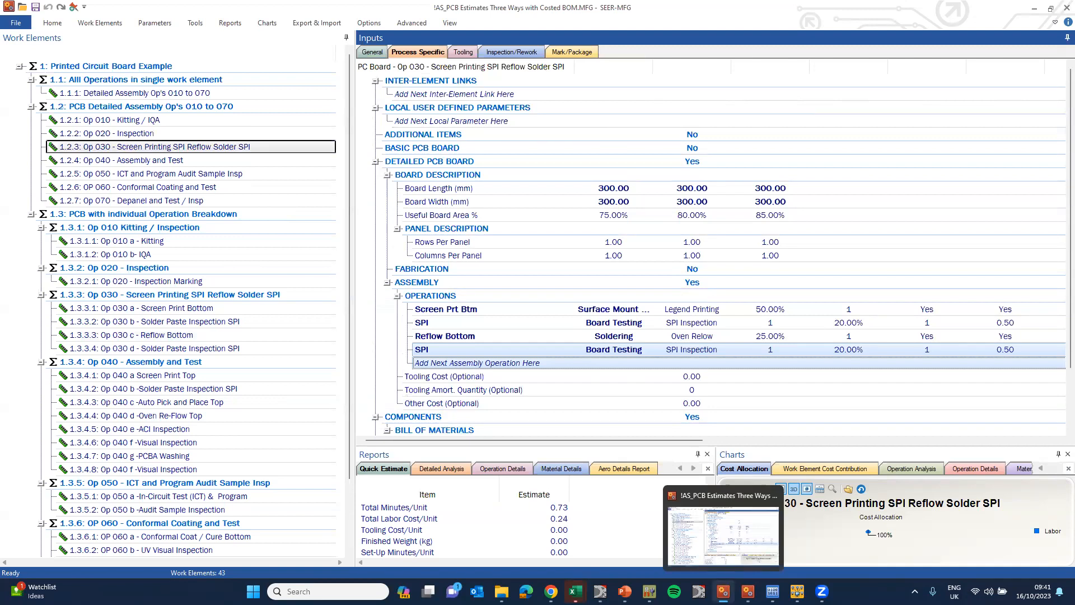
{"action": "left_click", "coordinate": [748, 591]}
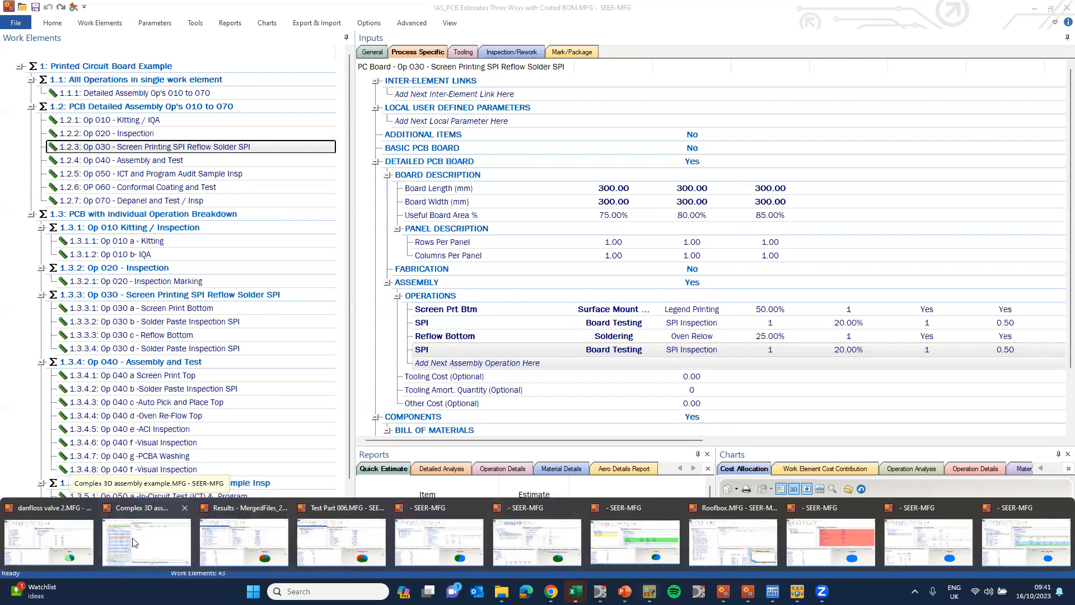
{"action": "left_click", "coordinate": [58, 543]}
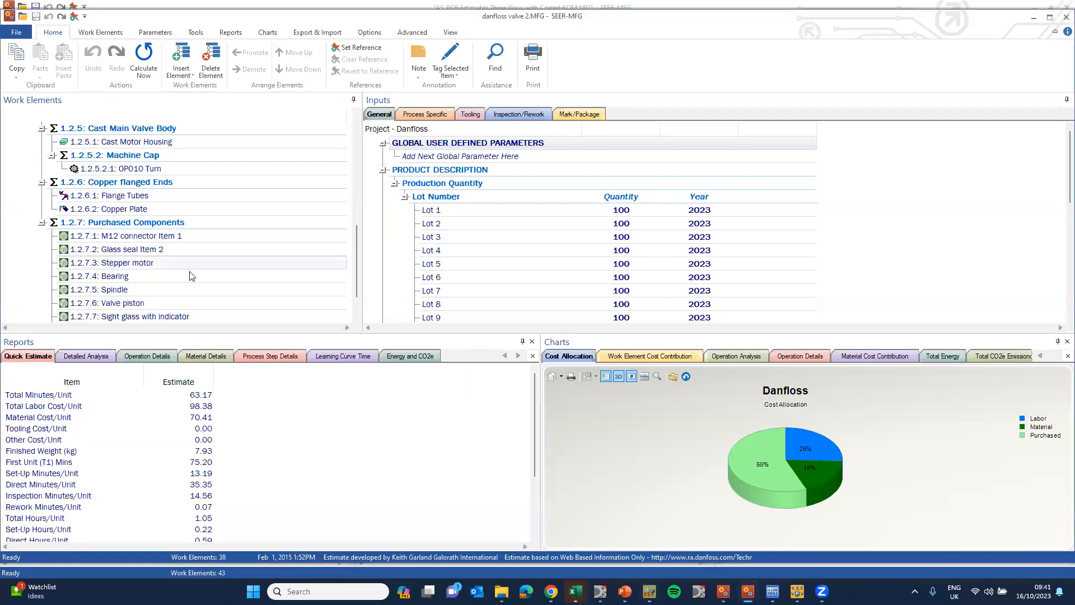
{"action": "left_click_drag", "start_coordinate": [213, 332], "coordinate": [227, 402]}
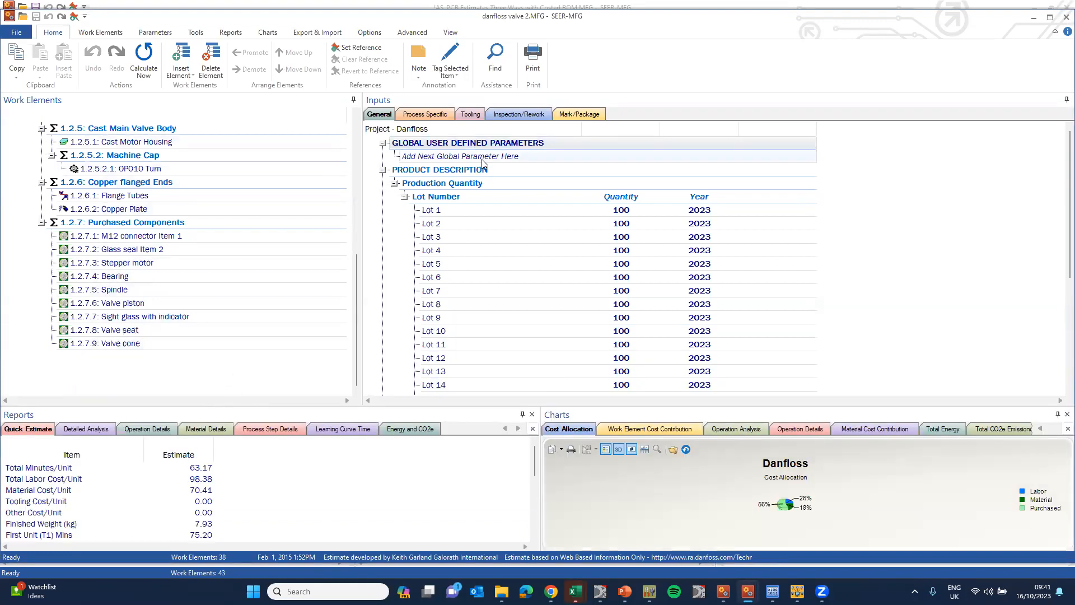
{"action": "left_click", "coordinate": [422, 119]}
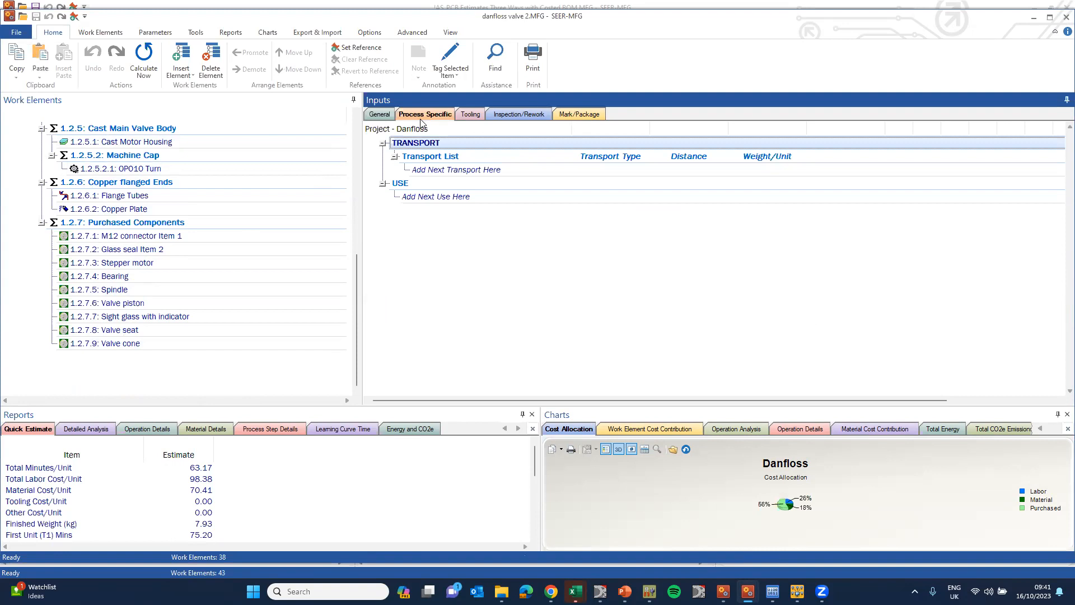
Step: Show the Energy and CO2e report for the Danfloss project in a widened reports area
{"action": "left_click", "coordinate": [412, 429]}
{"action": "left_click_drag", "start_coordinate": [541, 493], "coordinate": [800, 509]}
{"action": "scroll", "coordinate": [755, 485], "scroll_direction": "down", "scroll_amount": 5}
{"action": "scroll", "coordinate": [677, 529], "scroll_direction": "up", "scroll_amount": 5}
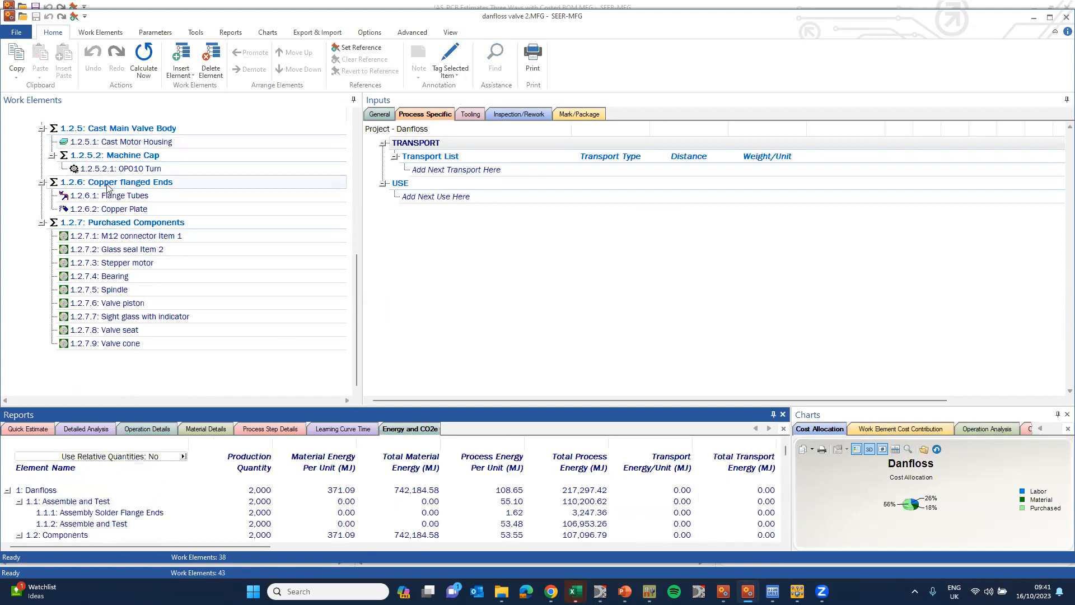
Step: Set the Material End of Life of element 1.2.5.2.1 OP010 Turn to Recycle and check its EOL credit in the report
{"action": "left_click", "coordinate": [116, 169]}
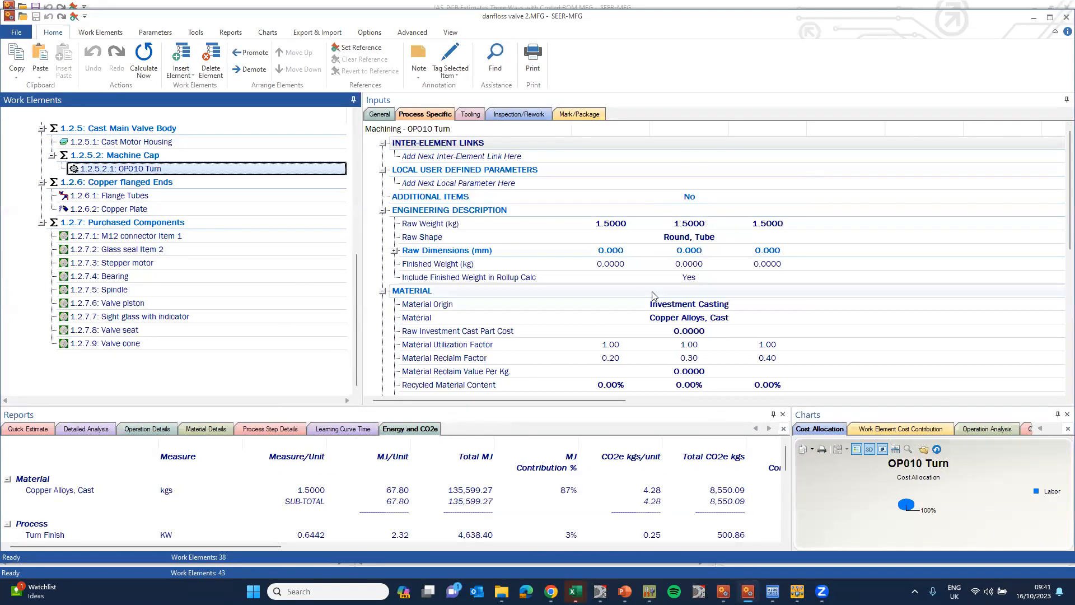
{"action": "scroll", "coordinate": [660, 291], "scroll_direction": "down", "scroll_amount": 2}
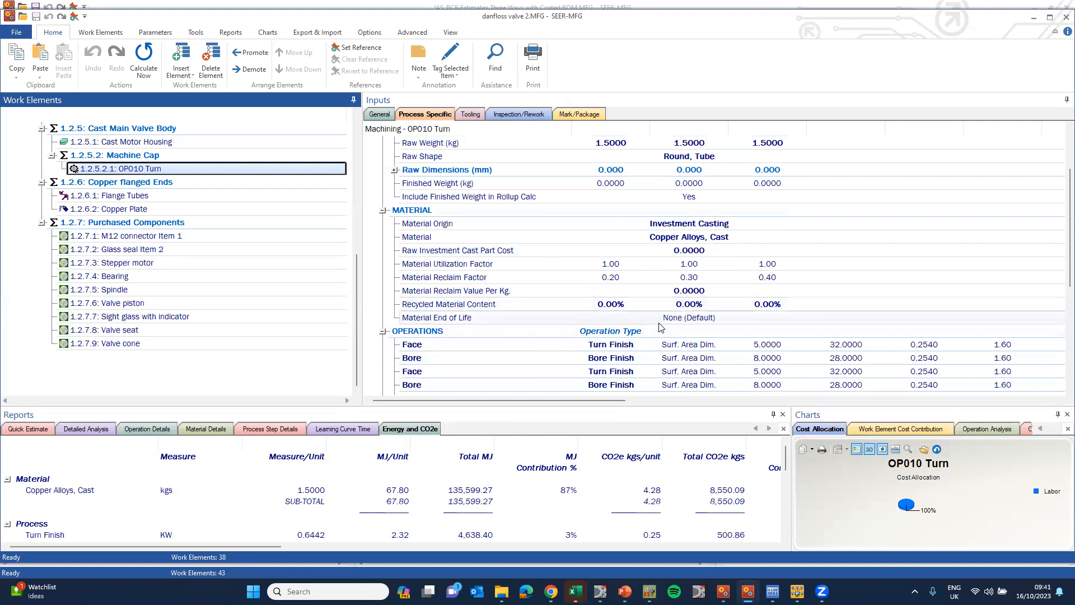
{"action": "left_click", "coordinate": [680, 314]}
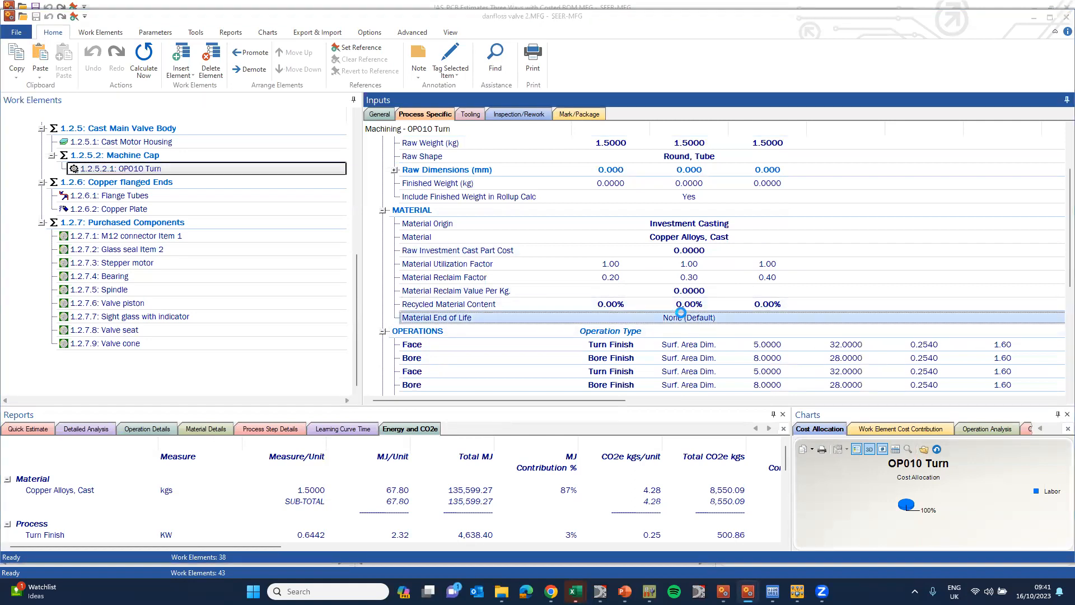
{"action": "double_click", "coordinate": [680, 312]}
{"action": "left_click", "coordinate": [640, 163]}
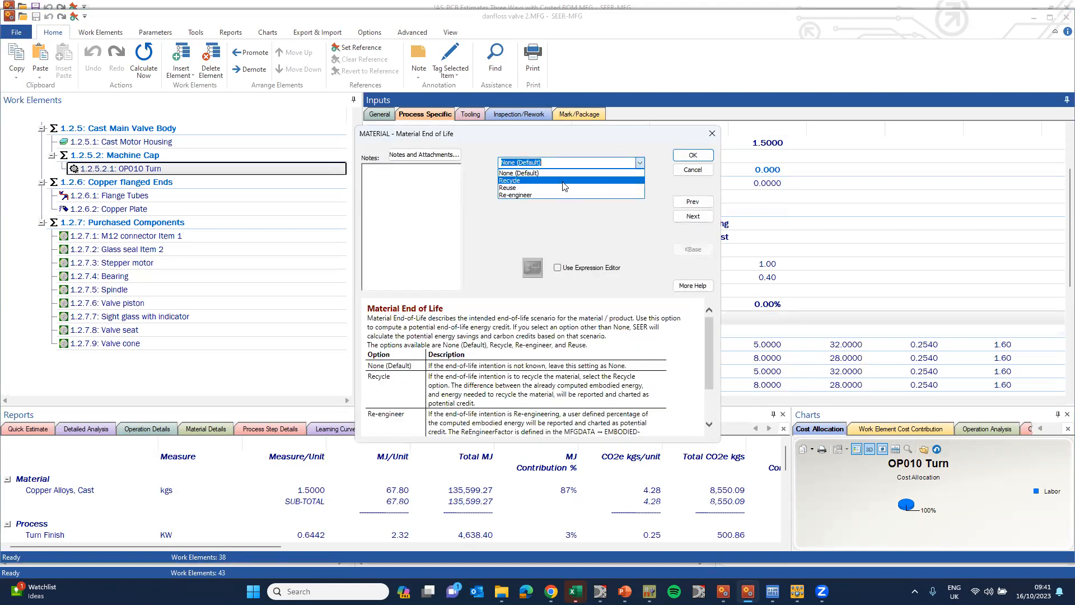
{"action": "left_click", "coordinate": [564, 180]}
{"action": "left_click", "coordinate": [707, 158]}
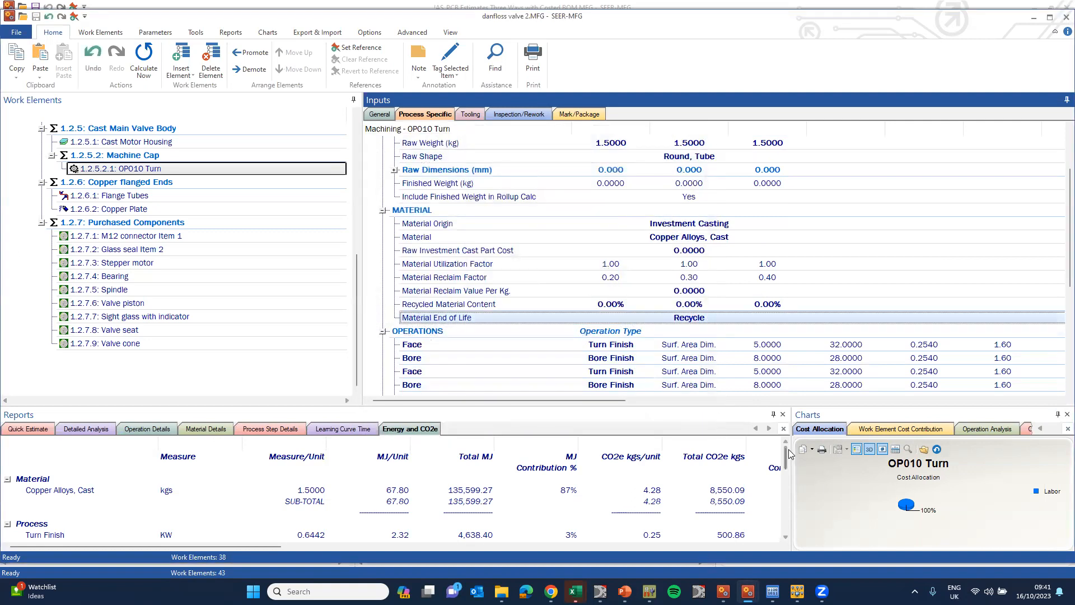
{"action": "left_click_drag", "start_coordinate": [785, 463], "coordinate": [791, 519]}
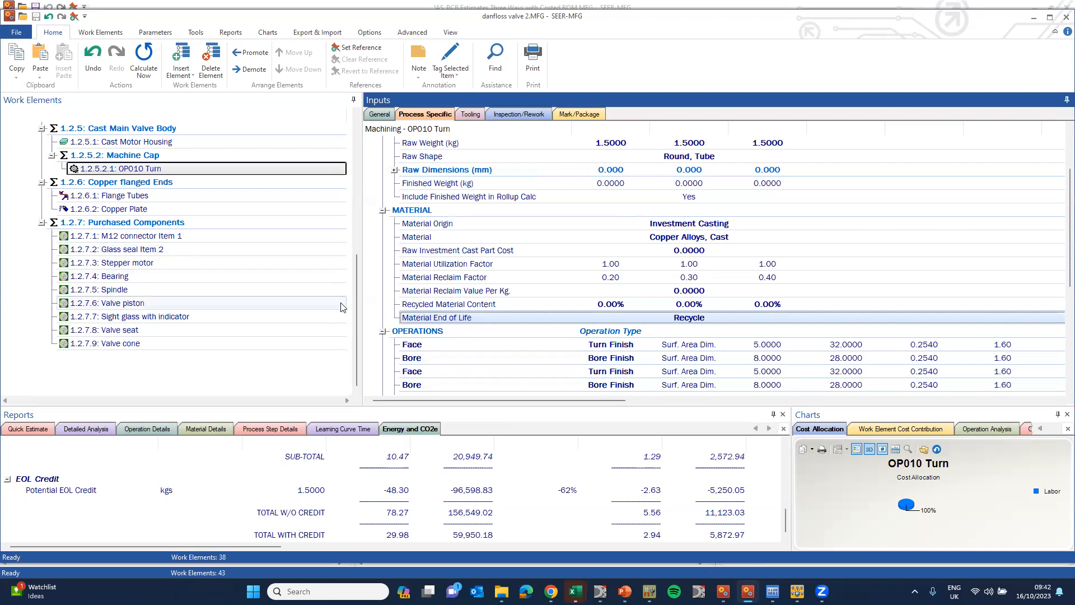
Step: Review the transport types available for a new transport entry on the top-level Danfloss project, without adding one
{"action": "left_click_drag", "start_coordinate": [356, 279], "coordinate": [356, 140]}
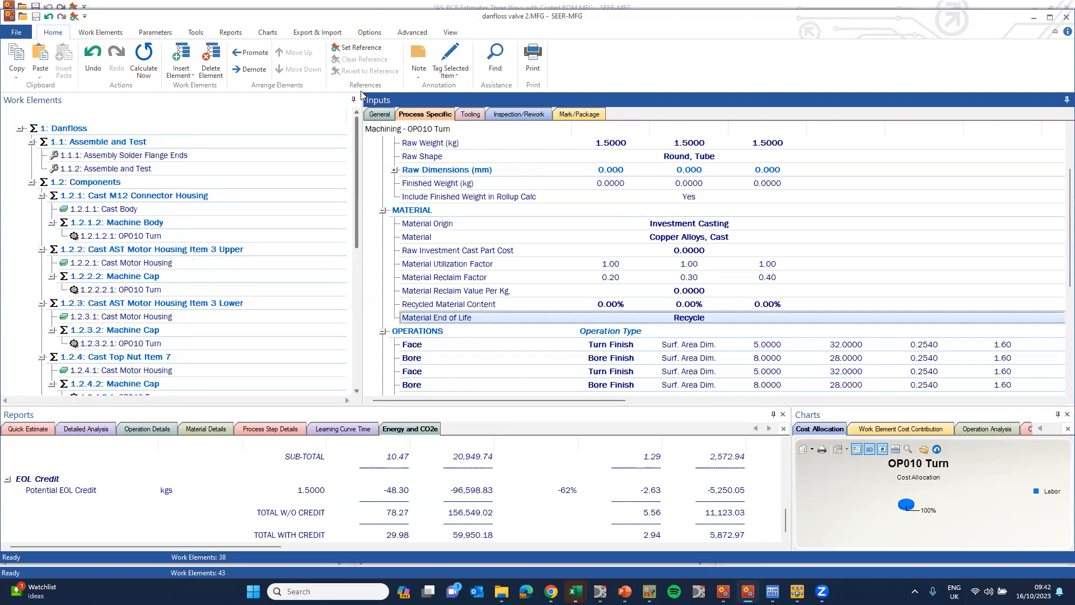
{"action": "left_click", "coordinate": [130, 131]}
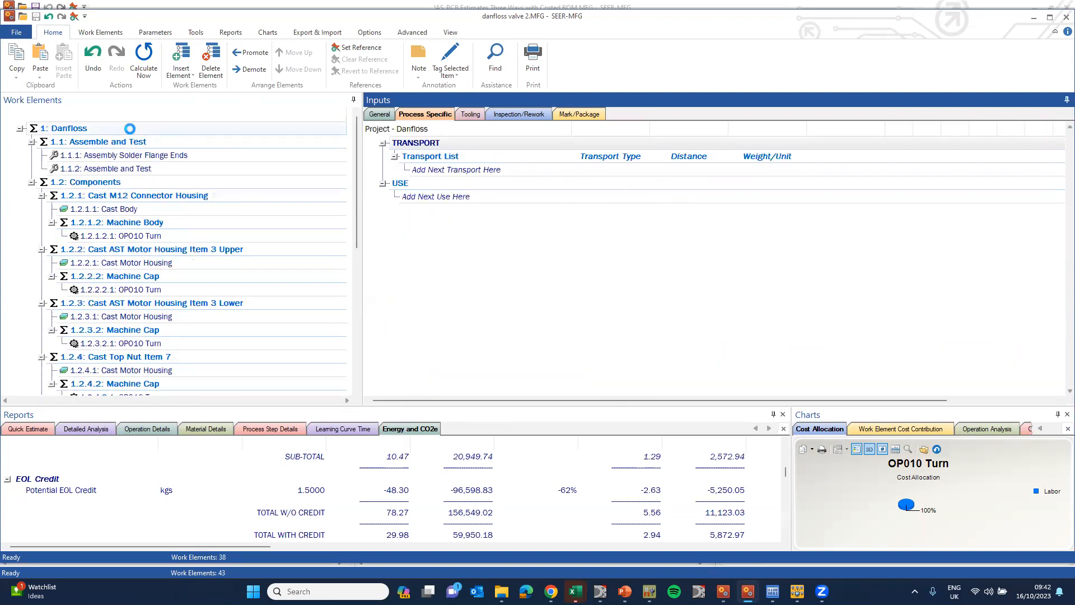
{"action": "left_click", "coordinate": [476, 169]}
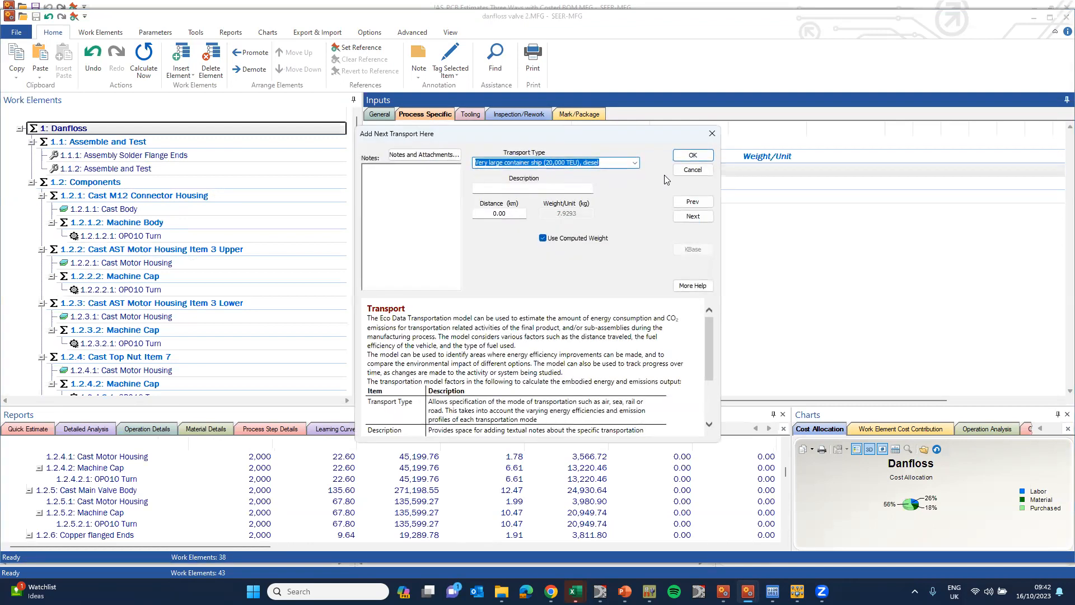
{"action": "left_click", "coordinate": [635, 163]}
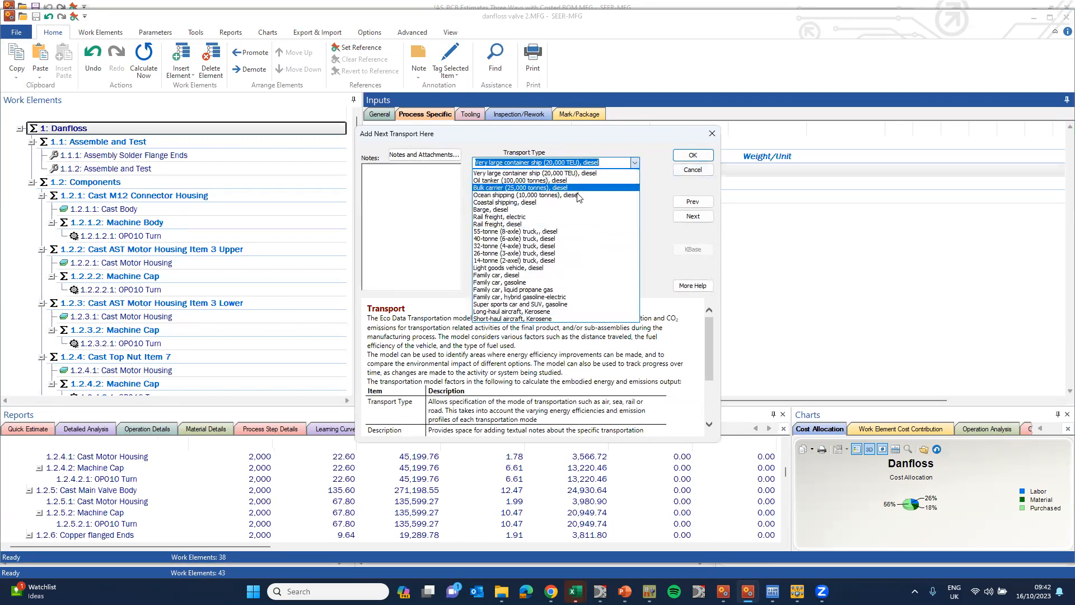
{"action": "left_click", "coordinate": [620, 151]}
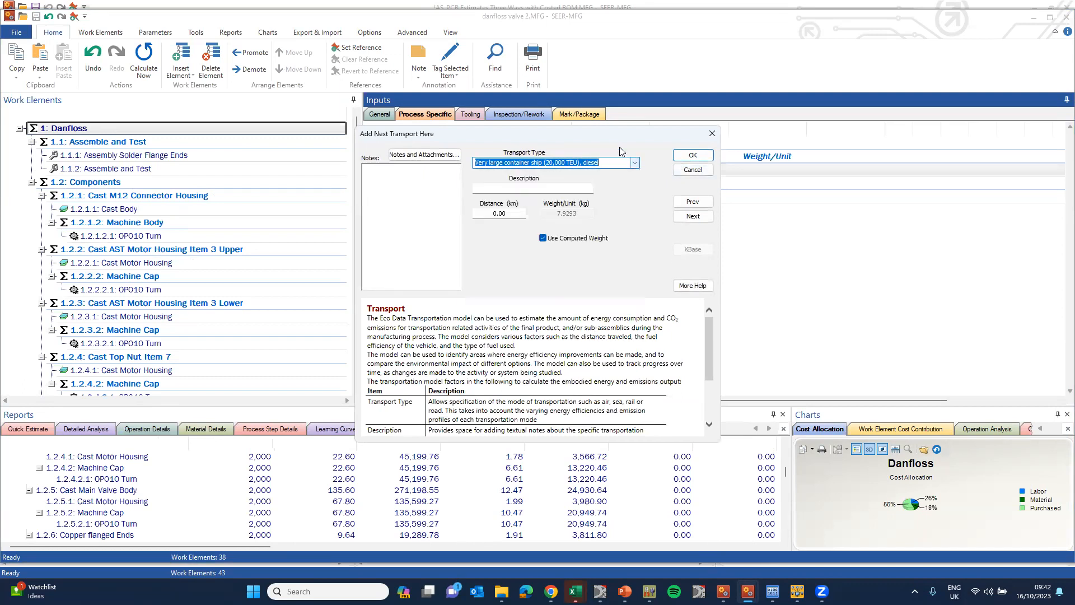
{"action": "left_click", "coordinate": [711, 135]}
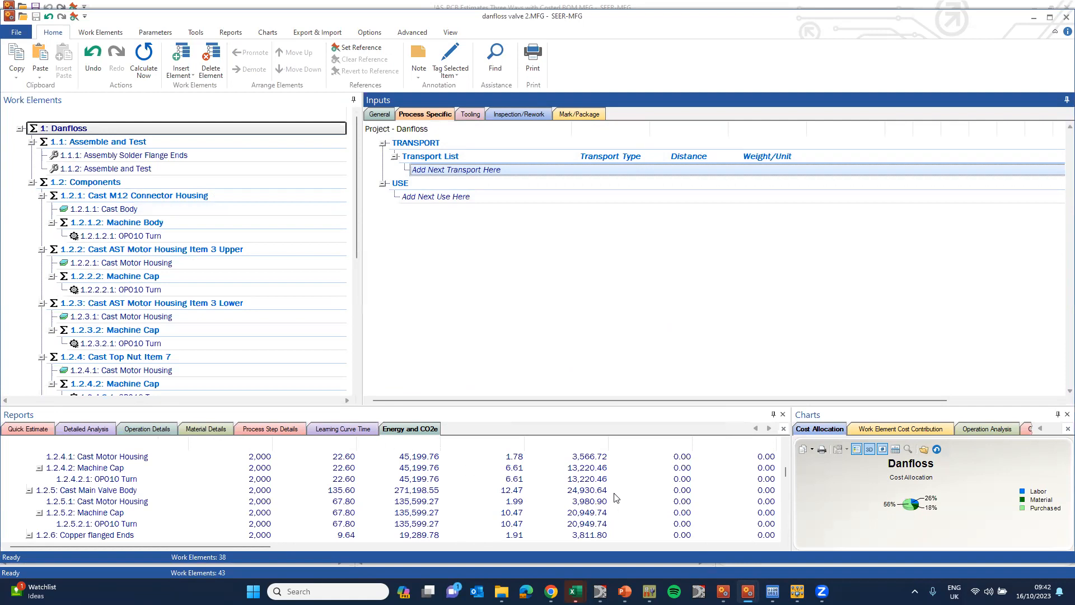
Step: Switch to the Brake fitting project in SEER-3D and show the cost inputs of BRAKE_13
{"action": "left_click", "coordinate": [625, 587]}
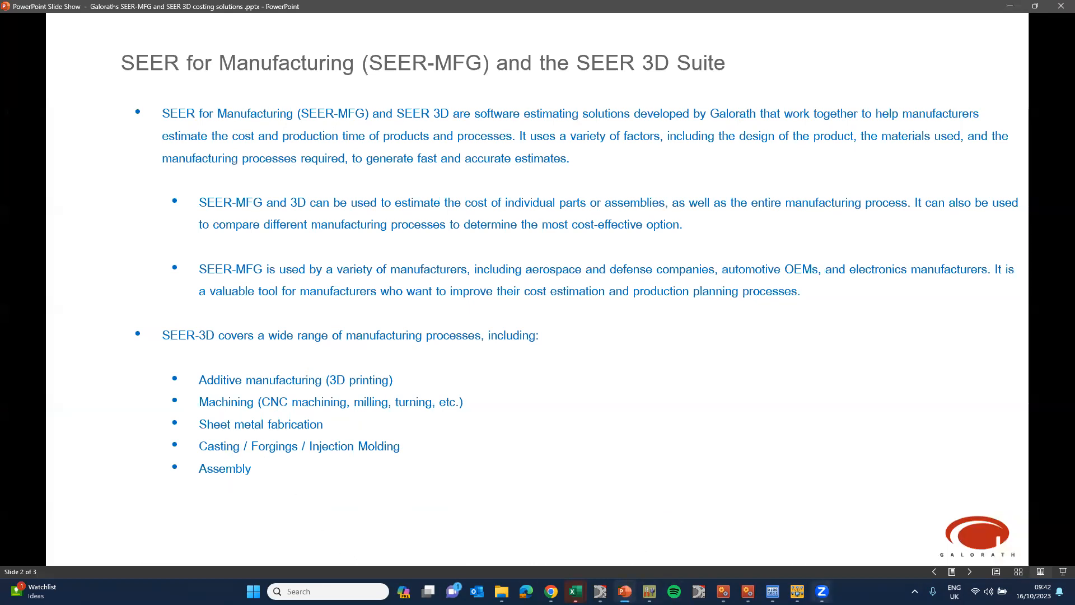
{"action": "mouse_move", "coordinate": [600, 590]}
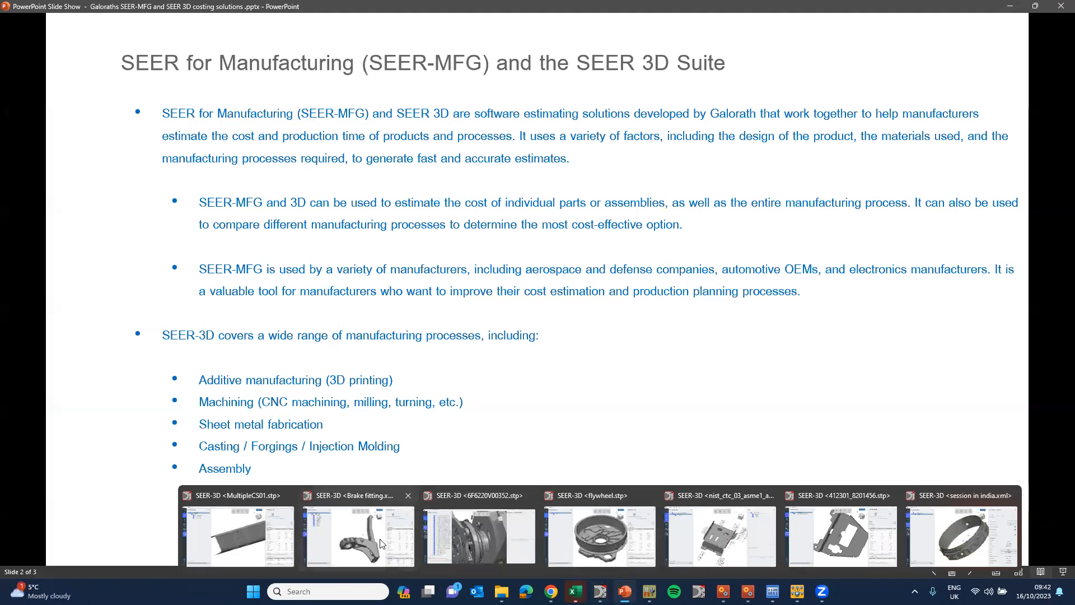
{"action": "left_click", "coordinate": [359, 532]}
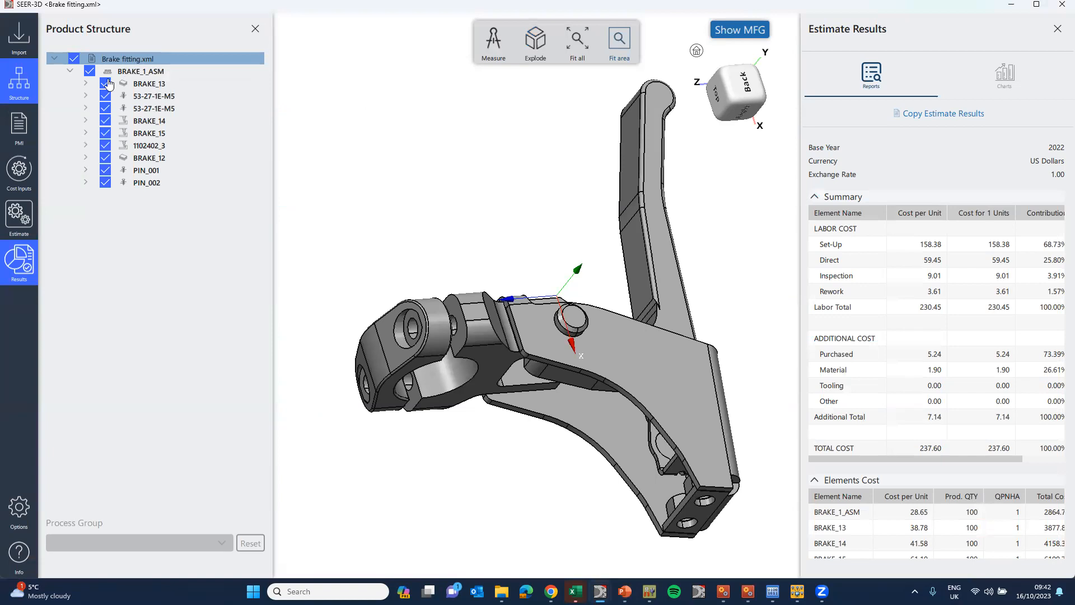
{"action": "left_click", "coordinate": [29, 169]}
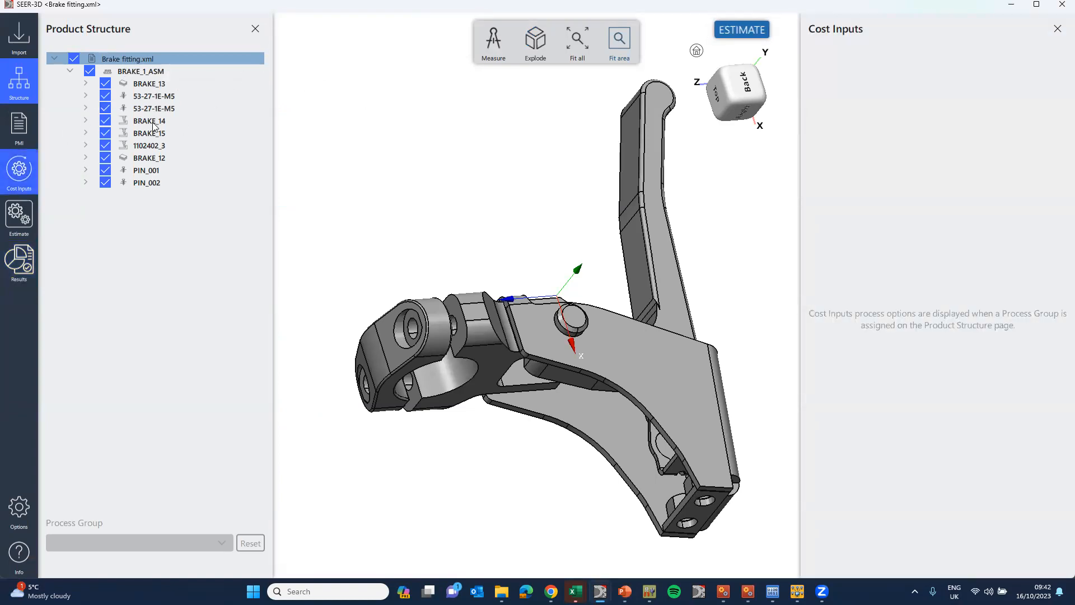
{"action": "left_click", "coordinate": [147, 84]}
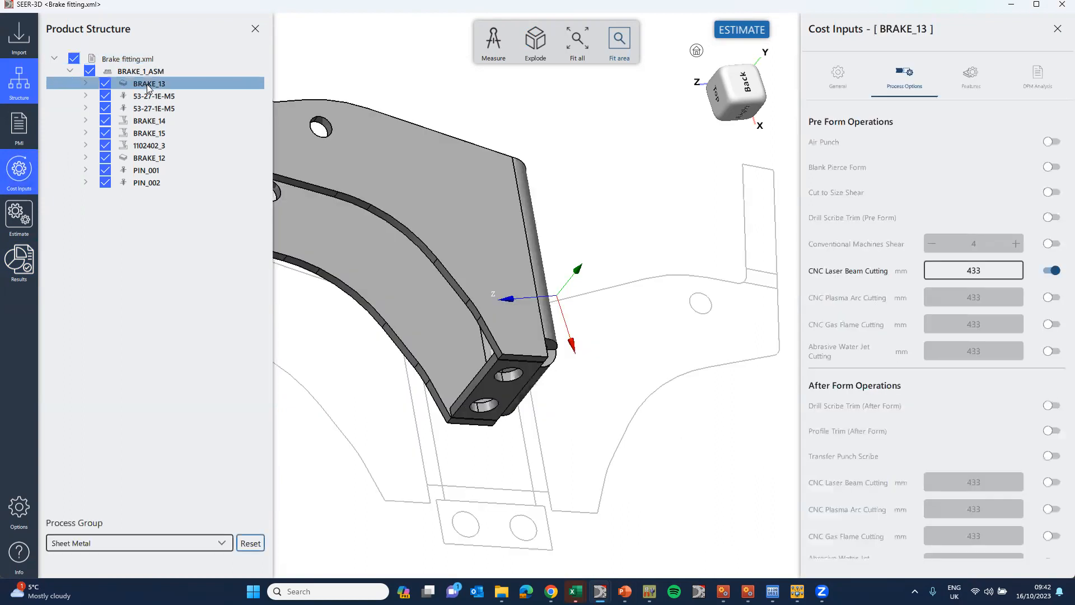
Step: Change BRAKE_14's process group to Additive Manufacturing with Direct Energy Deposition (DED) as its manufacturing environment
{"action": "left_click", "coordinate": [143, 123]}
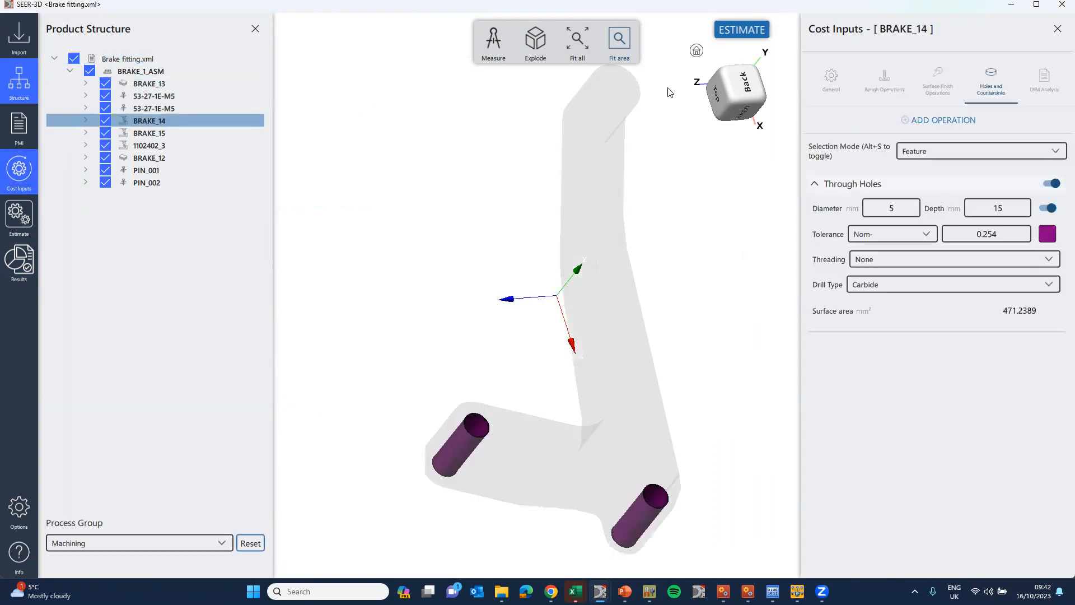
{"action": "left_click", "coordinate": [831, 78]}
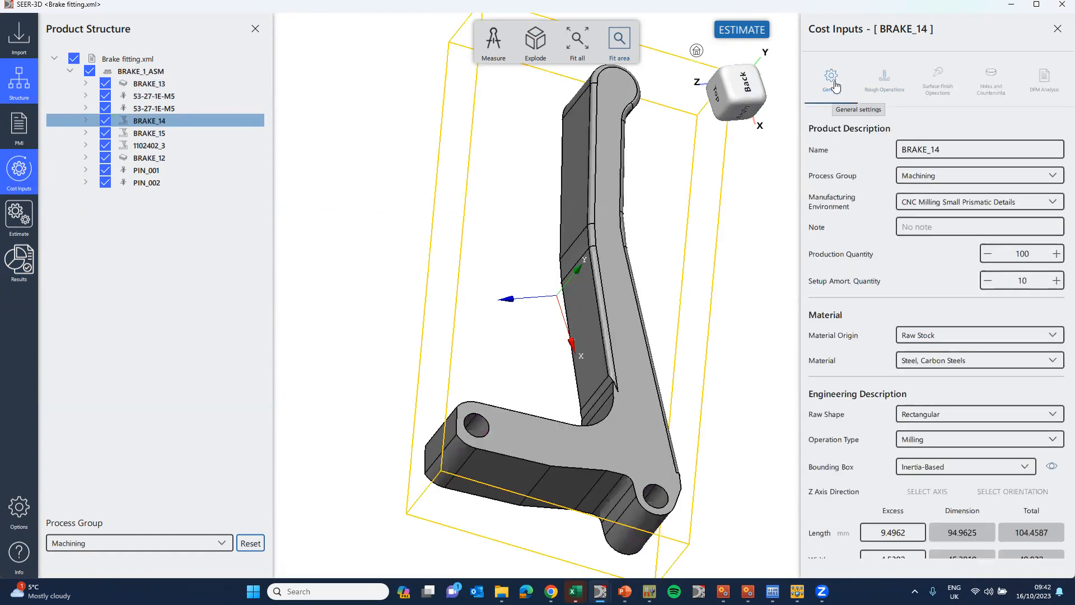
{"action": "left_click", "coordinate": [996, 178]}
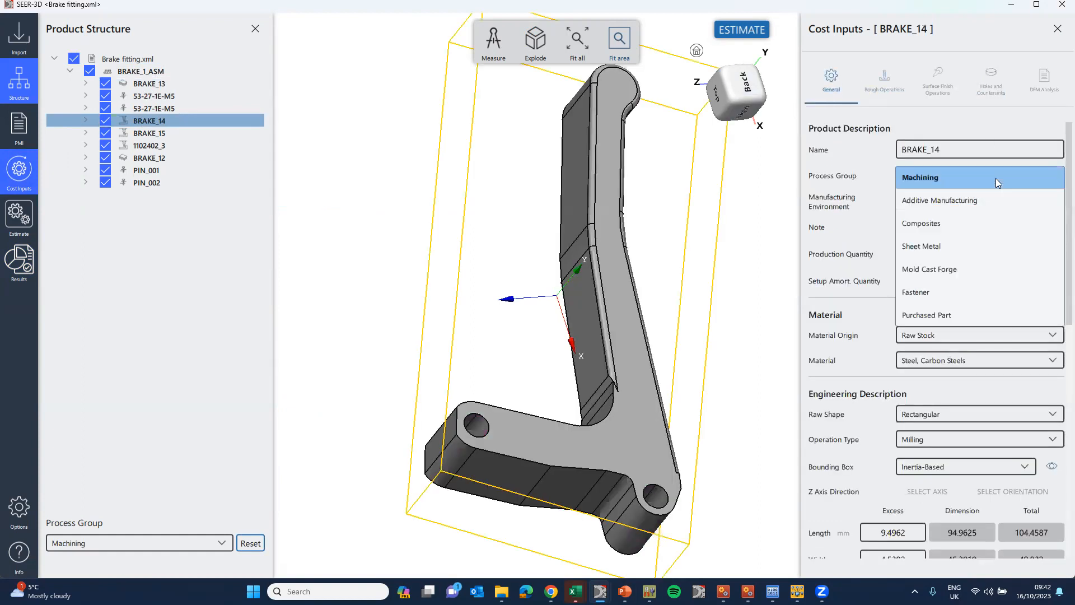
{"action": "left_click", "coordinate": [972, 197]}
{"action": "left_click", "coordinate": [972, 197]}
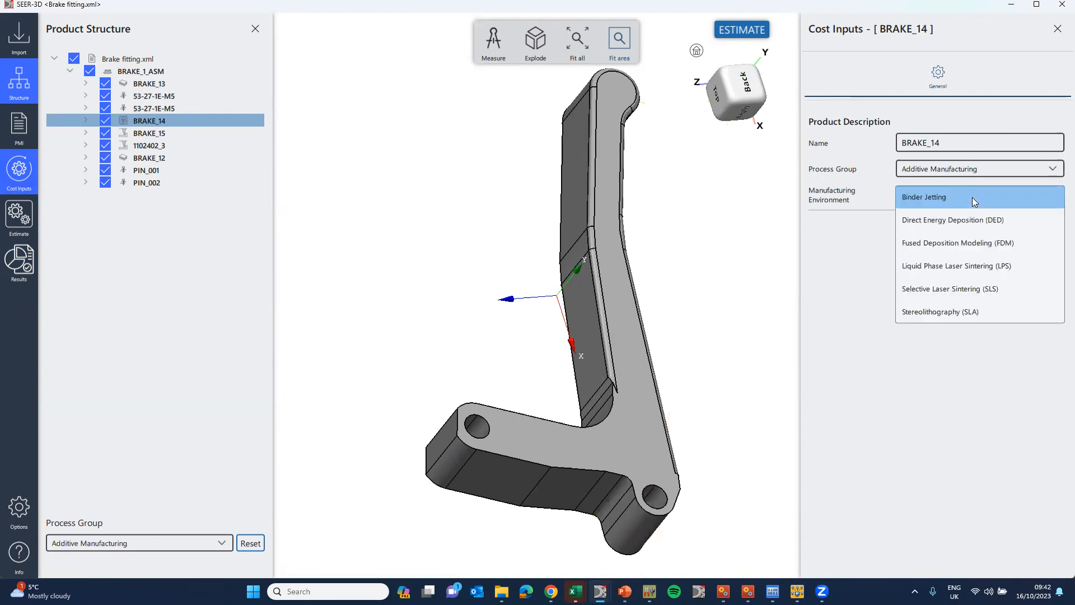
{"action": "left_click", "coordinate": [960, 219]}
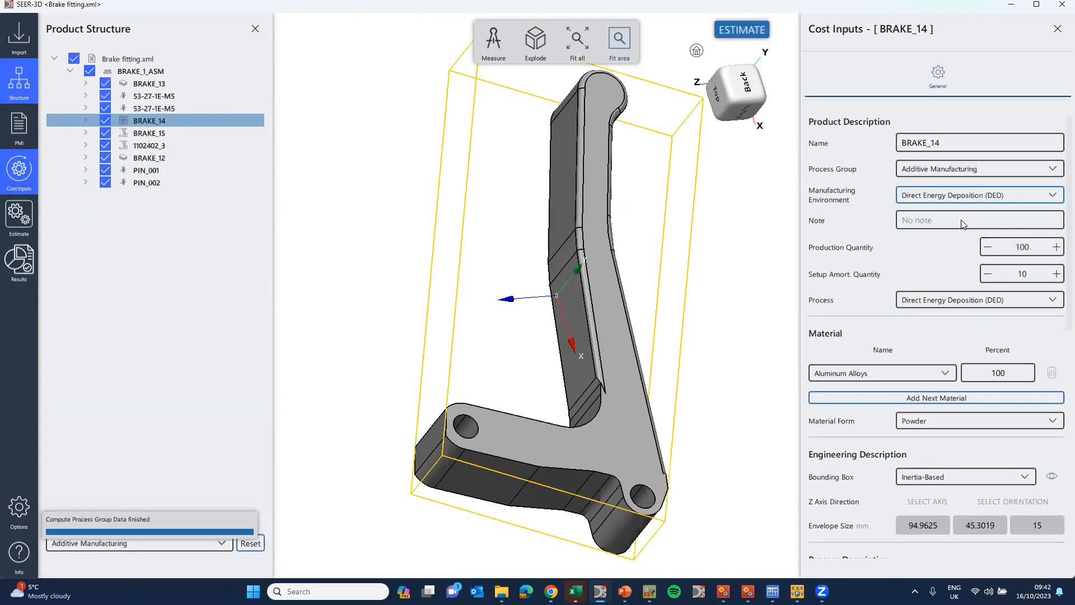
Step: Define BRAKE_14's material as 95 percent Carbon Steels and 5 percent Aluminum Alloys, and run the estimate for the brake assembly
{"action": "left_click", "coordinate": [884, 378]}
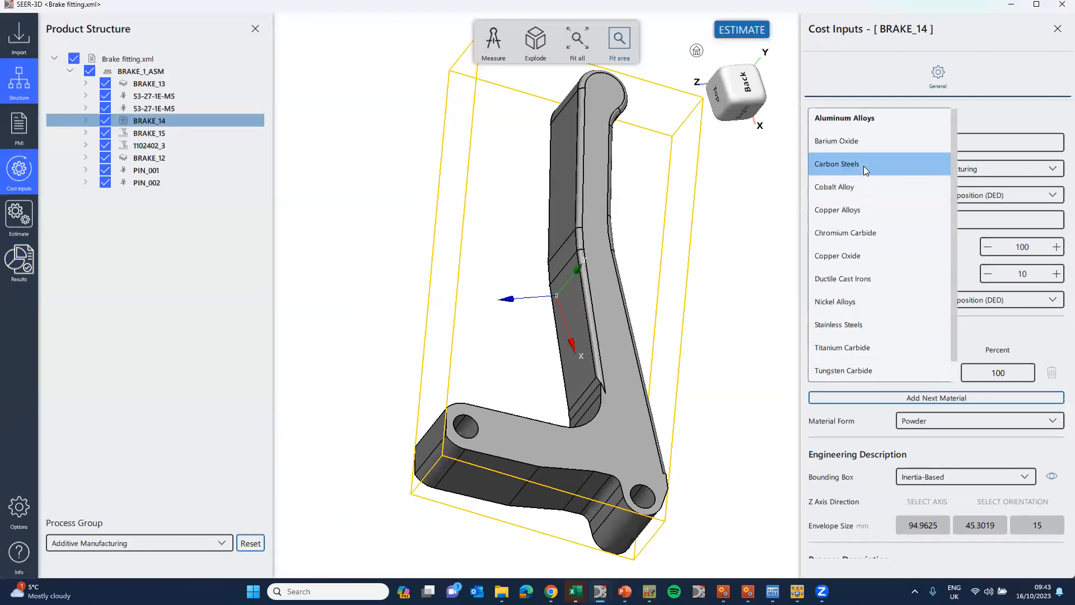
{"action": "left_click", "coordinate": [863, 166]}
{"action": "left_click", "coordinate": [896, 398]}
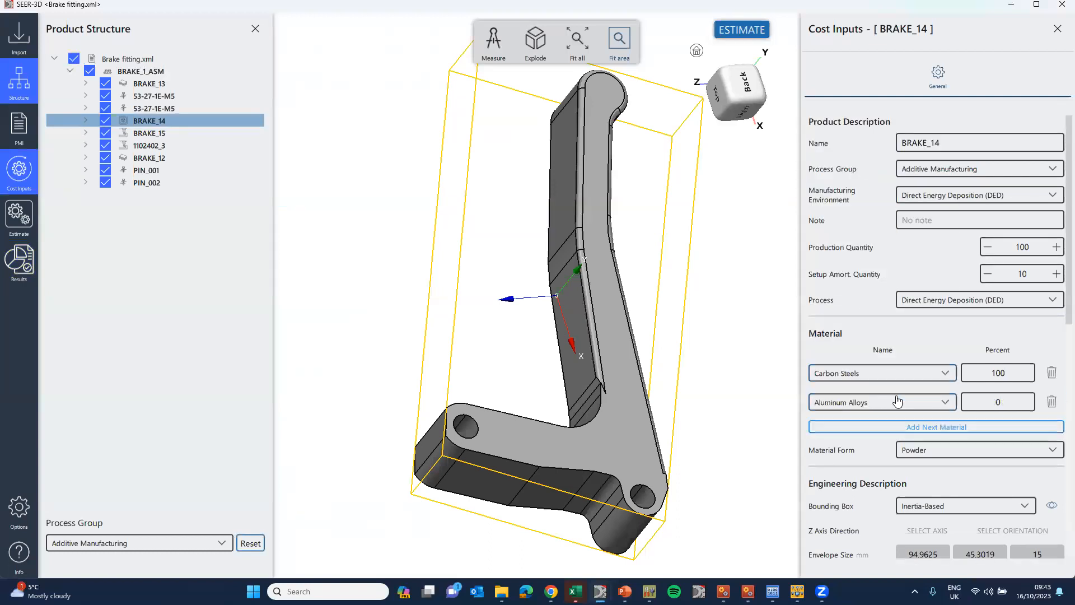
{"action": "left_click", "coordinate": [1018, 405]}
{"action": "type", "text": "5"}
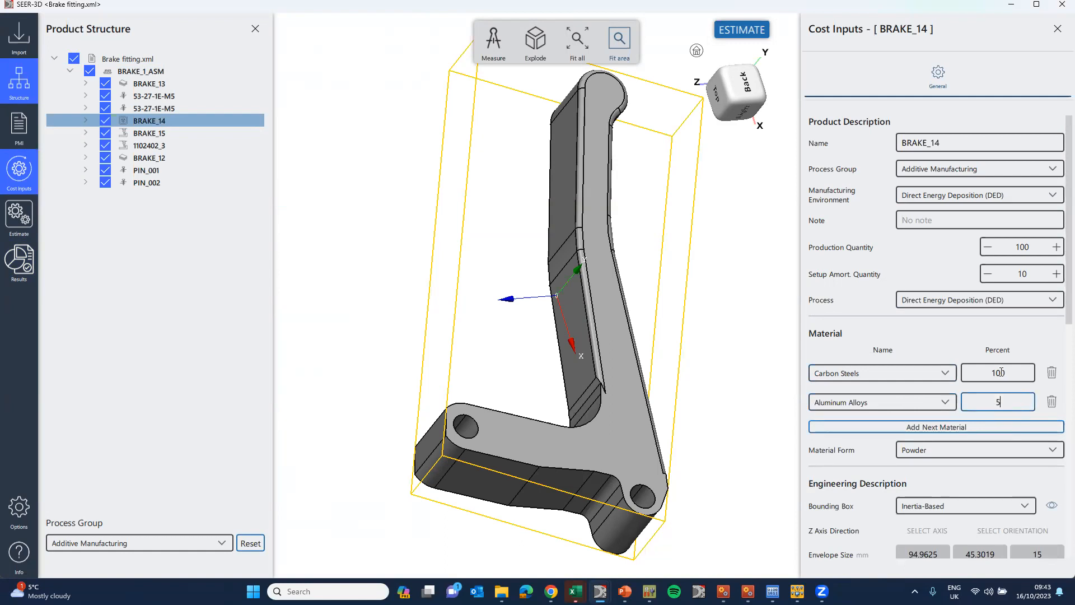
{"action": "left_click", "coordinate": [1016, 373]}
{"action": "type", "text": "9"}
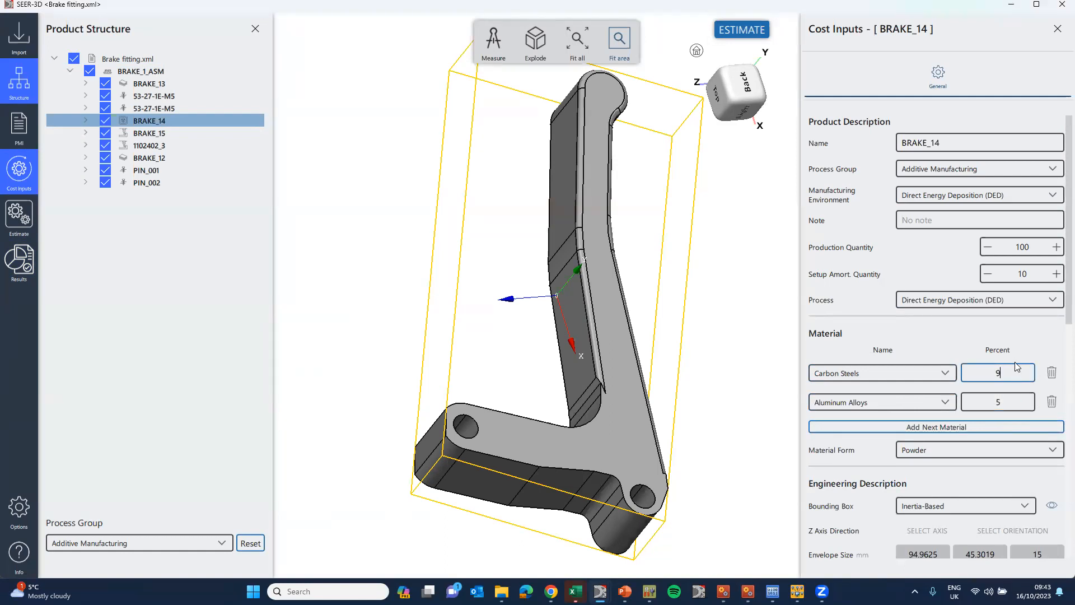
{"action": "type", "text": "5"}
{"action": "left_click", "coordinate": [740, 31]}
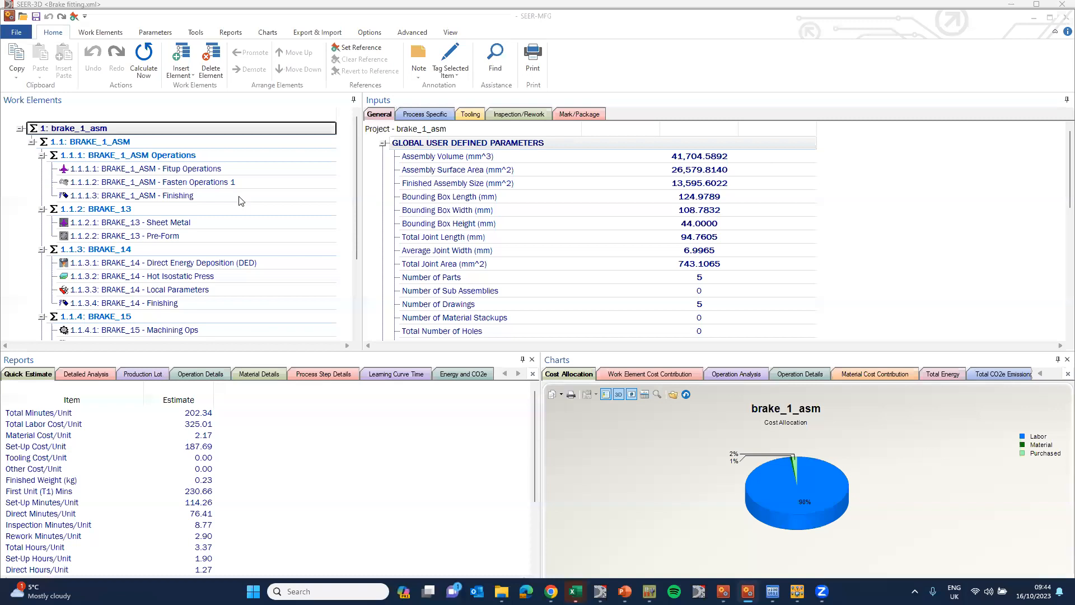
Step: Arrange the SEER-MFG windows in the Full-length WBS layout so the work elements use the full height
{"action": "left_click", "coordinate": [453, 35]}
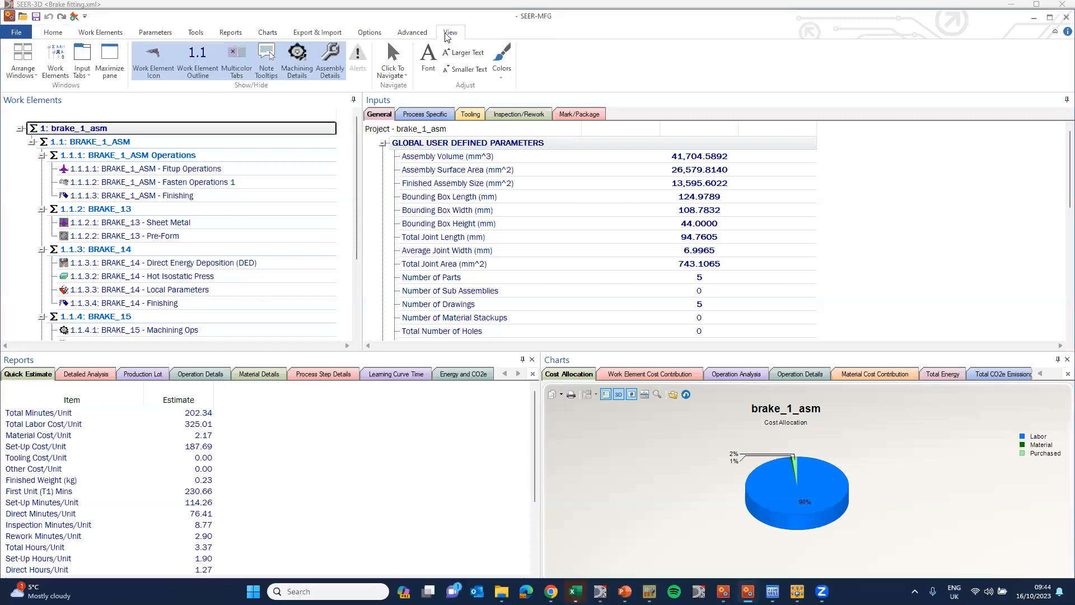
{"action": "left_click", "coordinate": [32, 75]}
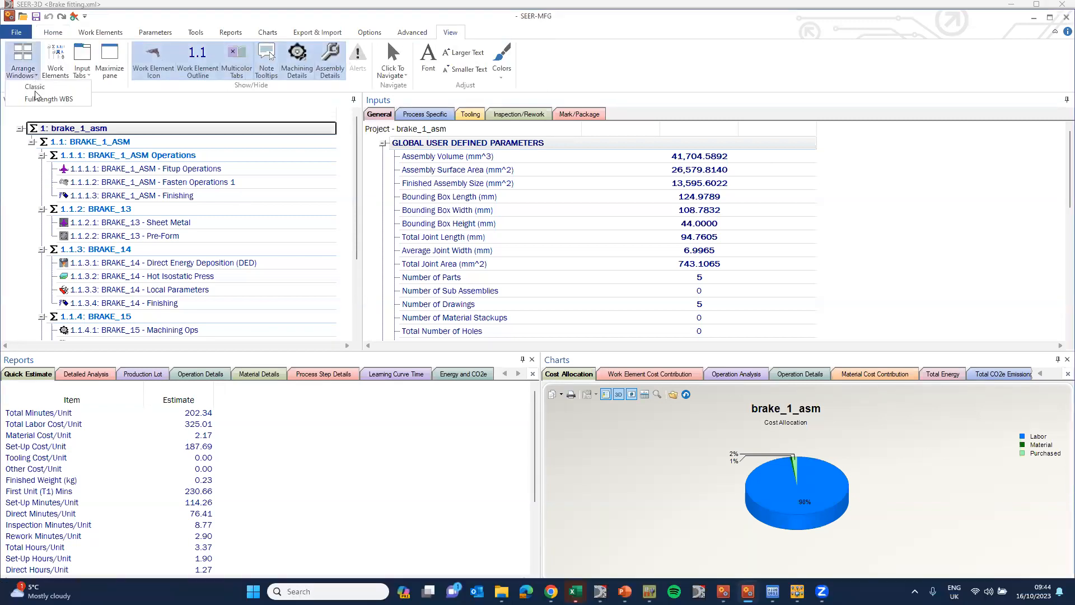
{"action": "left_click", "coordinate": [45, 99]}
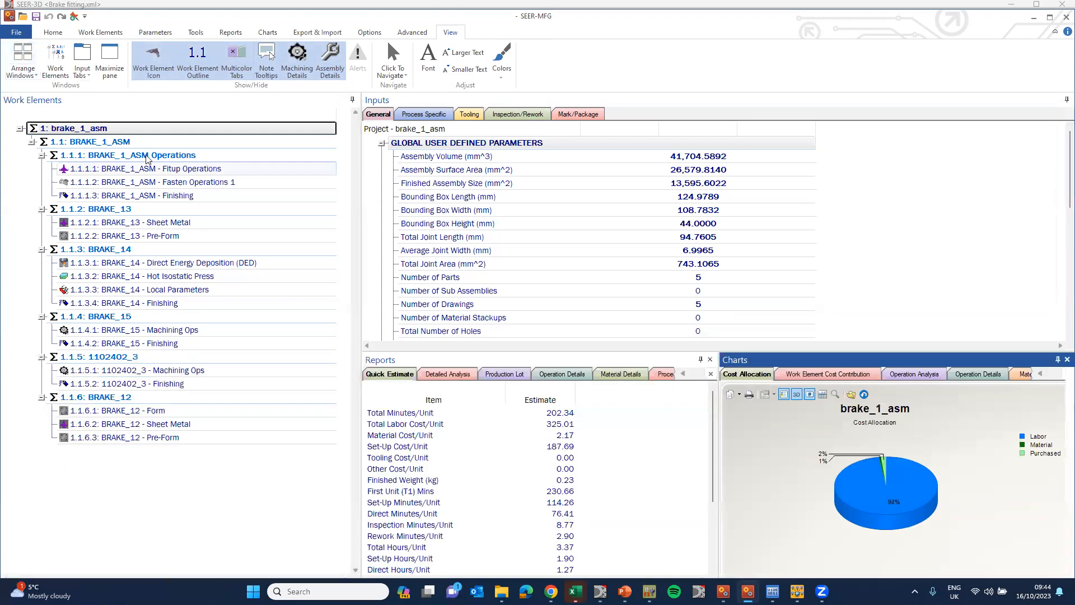
Step: Examine the process-specific inputs of BRAKE_14's Direct Energy Deposition (DED) operation in an enlarged inputs pane, from material through process and manufacturing descriptions
{"action": "left_click", "coordinate": [114, 263]}
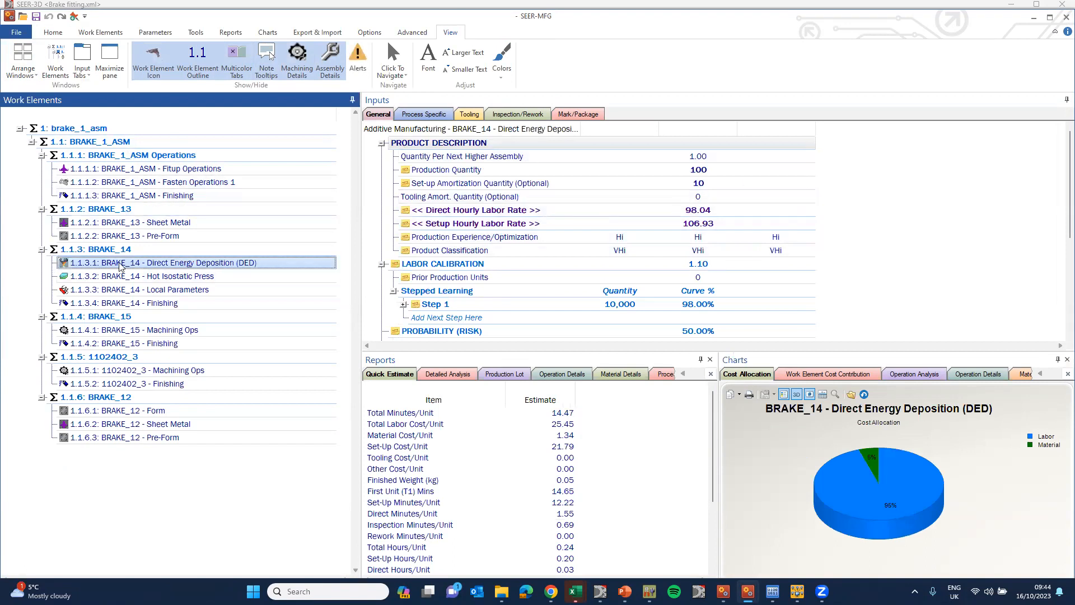
{"action": "left_click", "coordinate": [434, 115]}
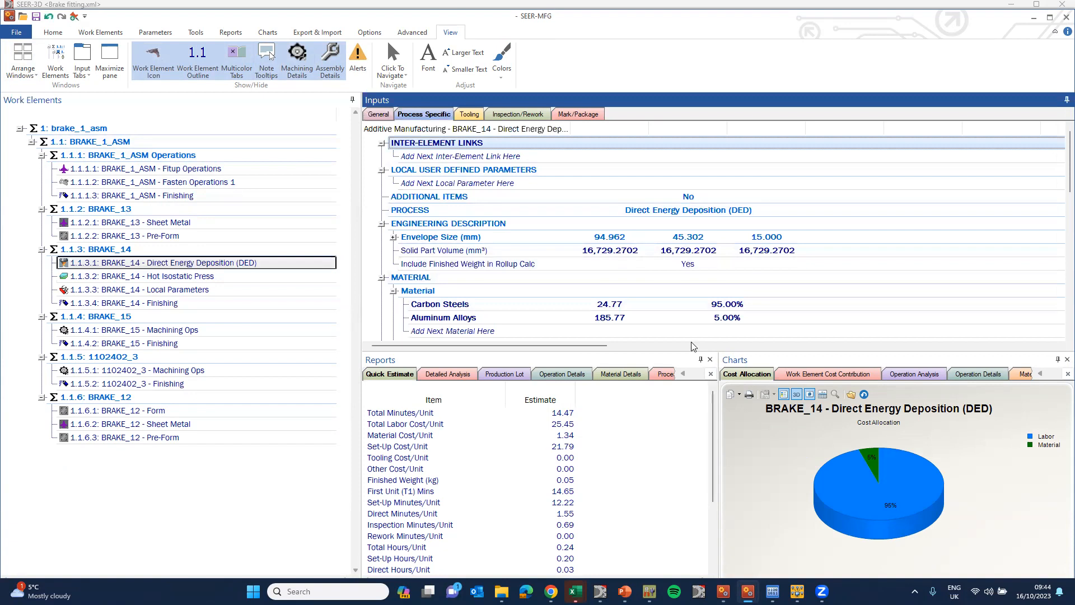
{"action": "left_click_drag", "start_coordinate": [692, 351], "coordinate": [696, 530]}
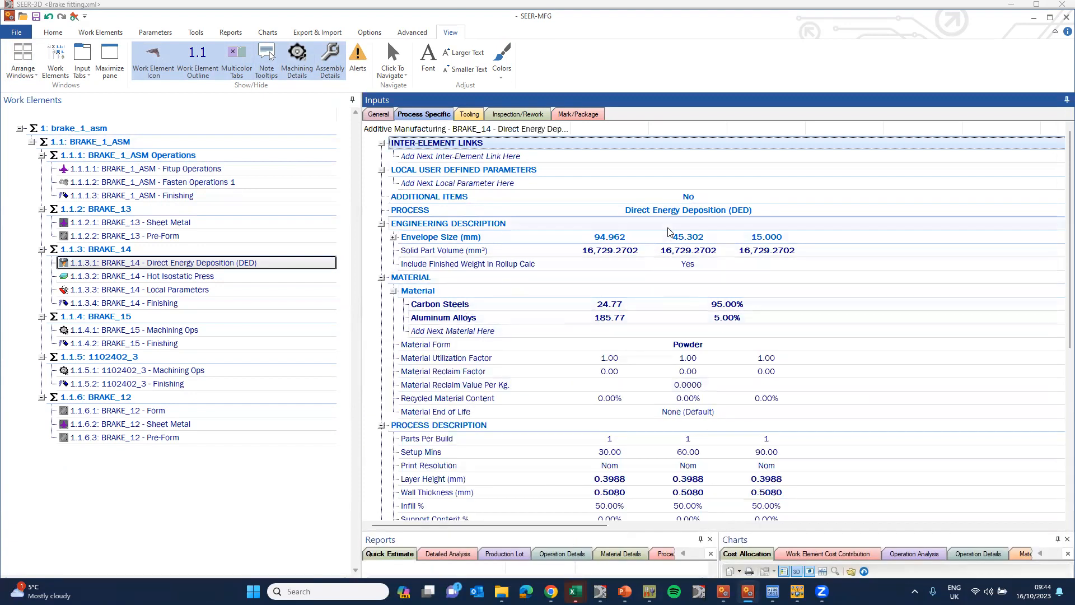
{"action": "scroll", "coordinate": [642, 310], "scroll_direction": "down", "scroll_amount": 6}
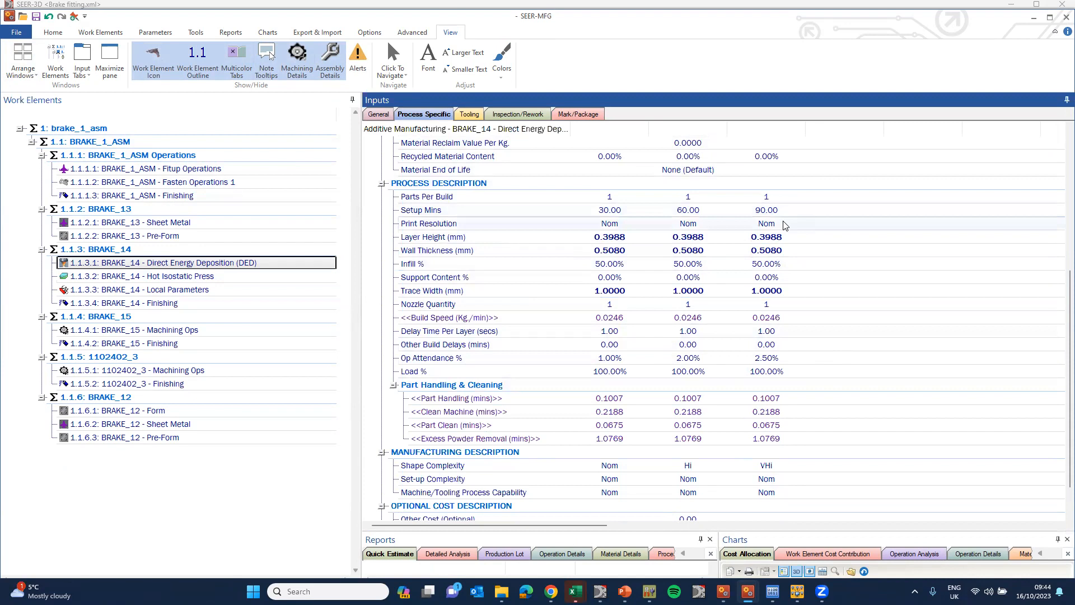
{"action": "scroll", "coordinate": [736, 193], "scroll_direction": "down", "scroll_amount": 1}
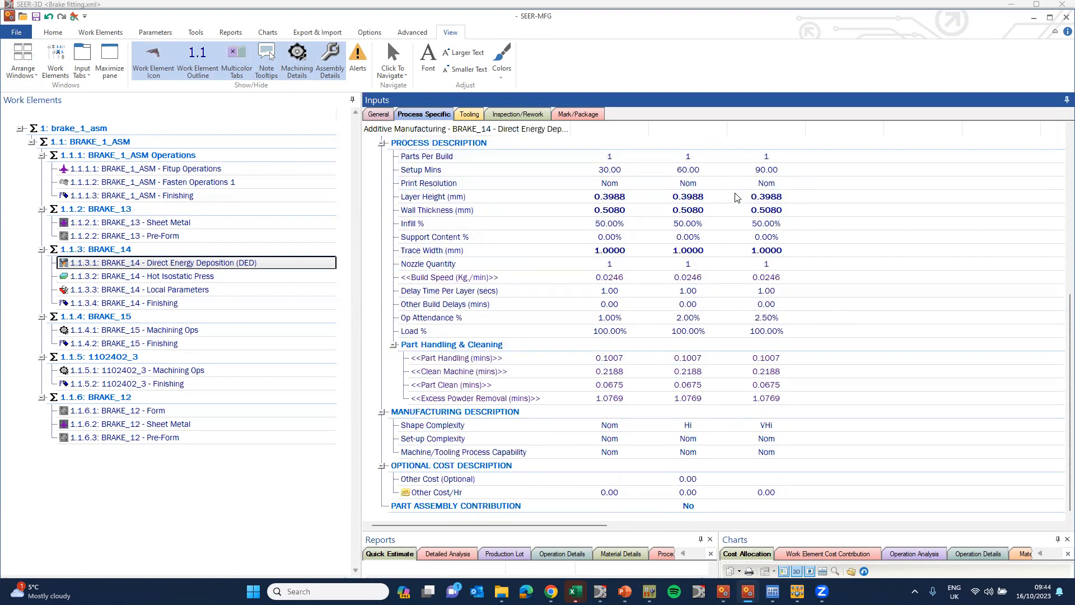
{"action": "scroll", "coordinate": [610, 319], "scroll_direction": "up", "scroll_amount": 2}
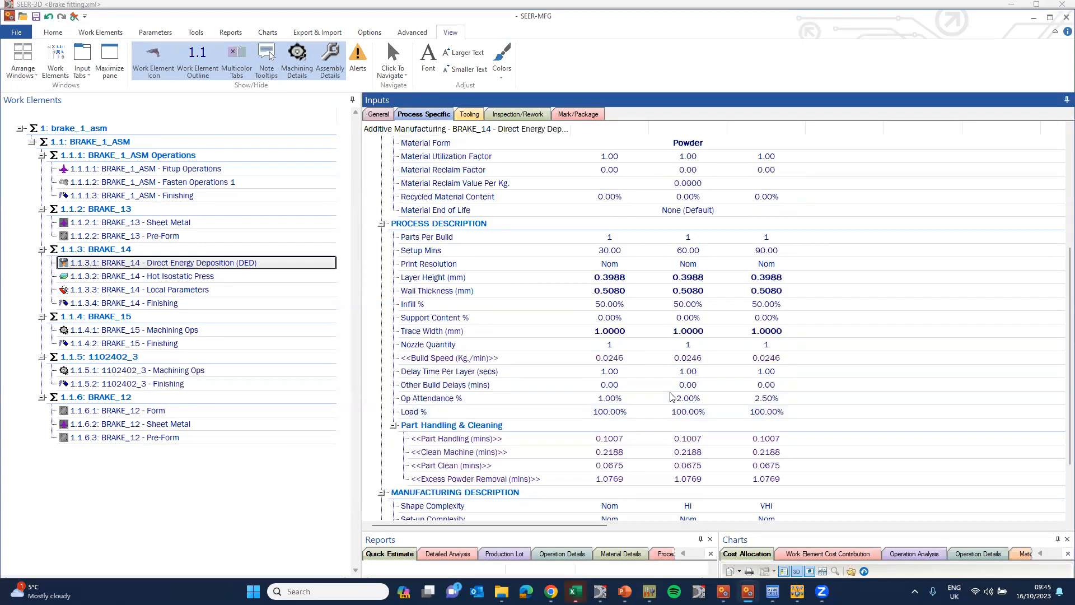
{"action": "scroll", "coordinate": [610, 319], "scroll_direction": "up", "scroll_amount": 4}
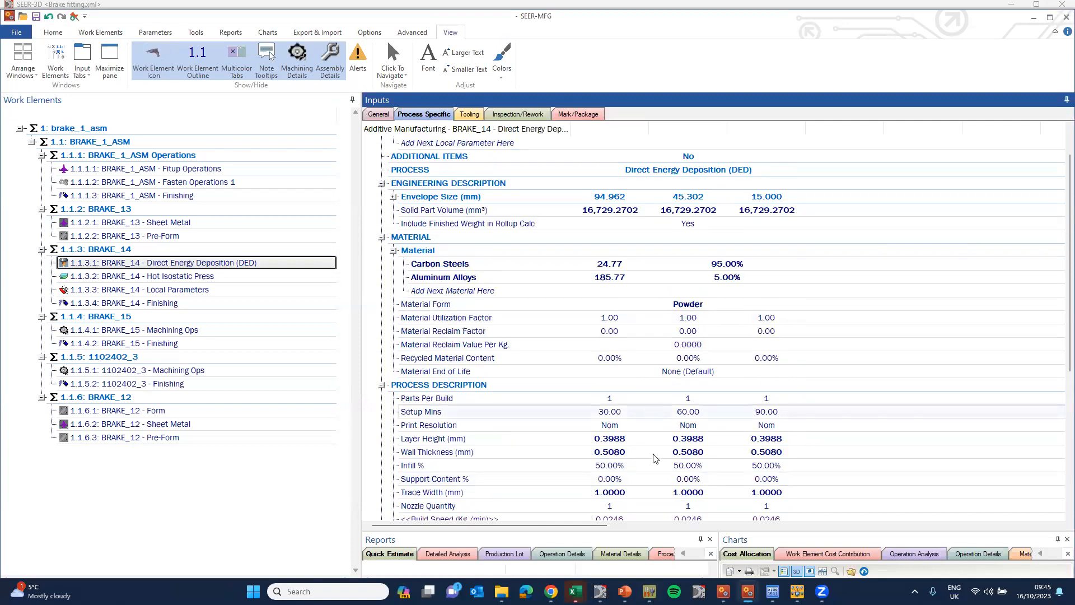
Step: Switch to the PowerPoint slide show about the SEER-MFG and SEER 3D costing solutions
{"action": "left_click", "coordinate": [626, 589]}
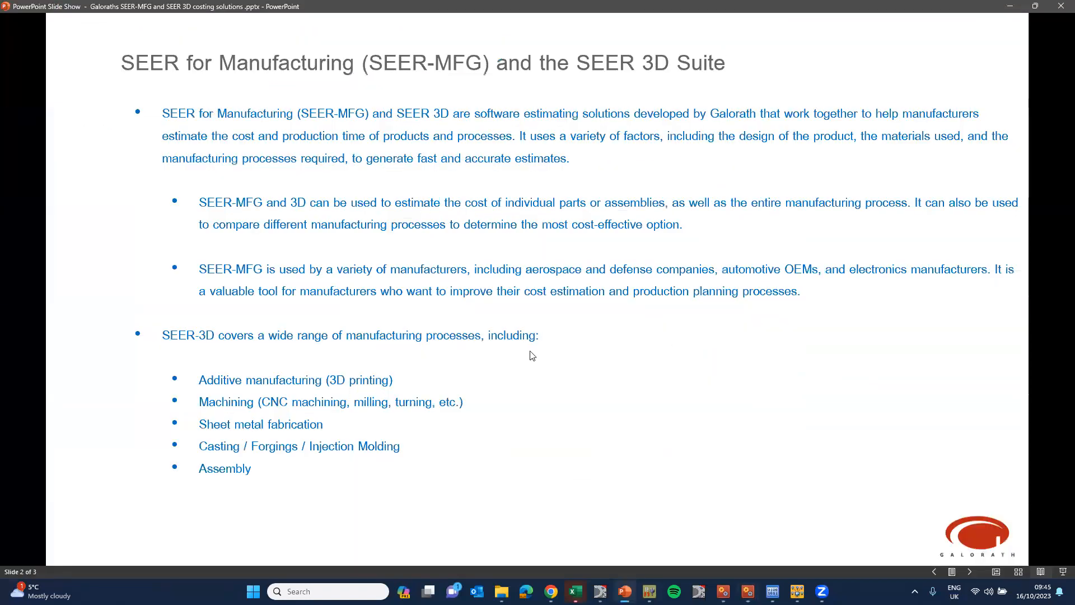